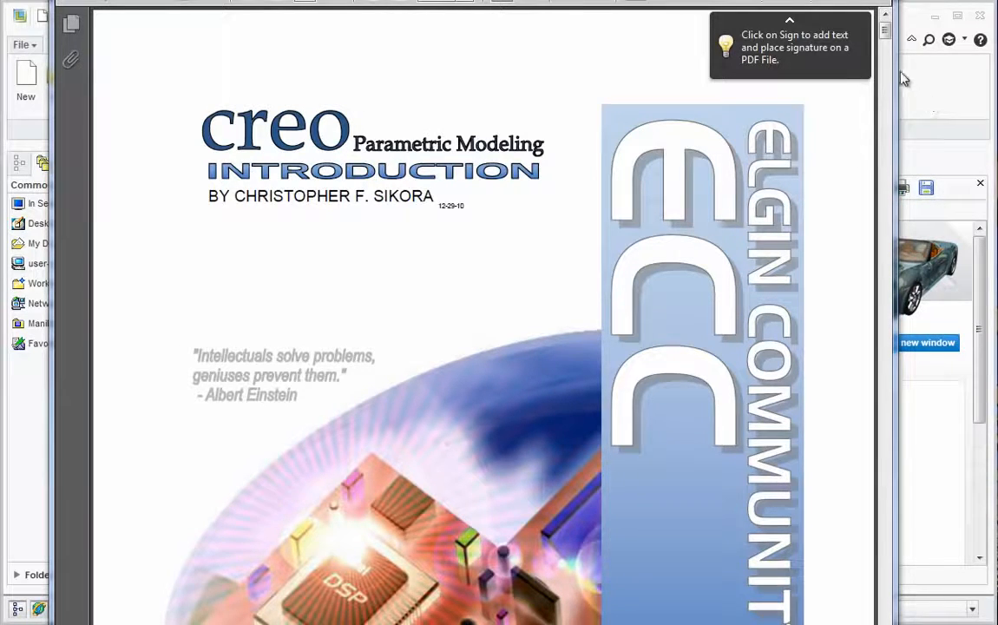
# Step: Scroll through the Creo introduction PDF to the exercise E1 page showing how to sketch the first rectangle
pyautogui.moveTo(885, 30)
pyautogui.mouseDown()
pyautogui.moveTo(874, 174)
pyautogui.moveTo(884, 161)
pyautogui.mouseUp()
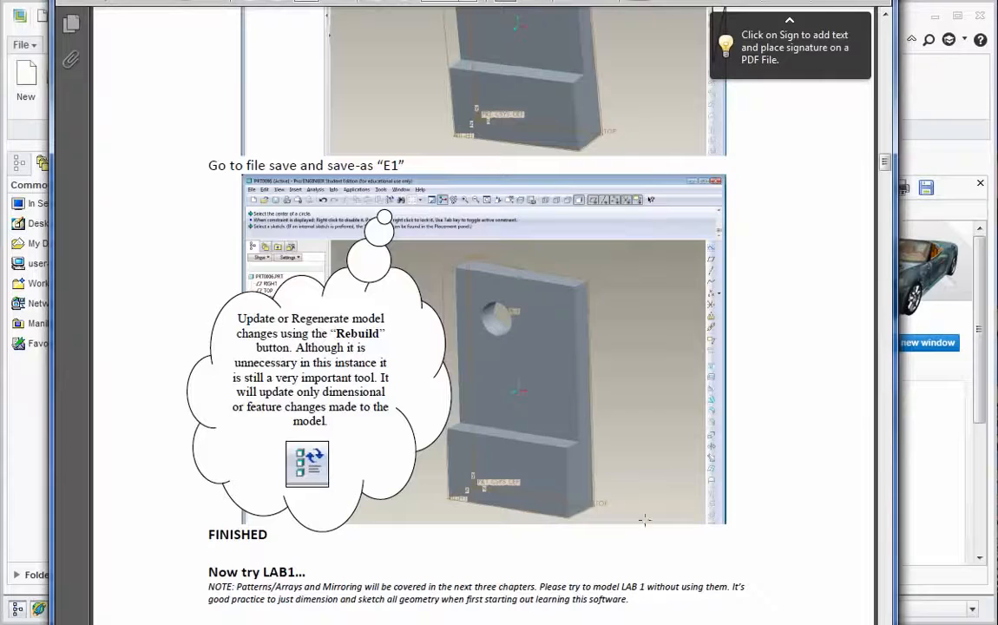
pyautogui.moveTo(884, 165); pyautogui.dragTo(886, 143)
pyautogui.scroll(3, 724, 266)
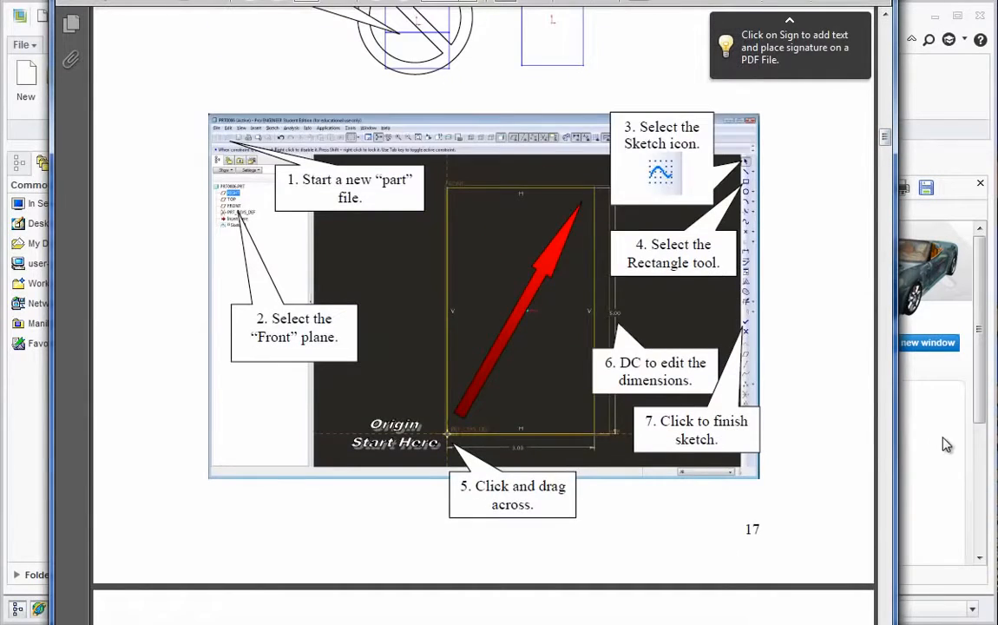
# Step: Switch to Creo Parametric, close the embedded web browser, and create a solid part named E1 with the default template
pyautogui.click(946, 445)
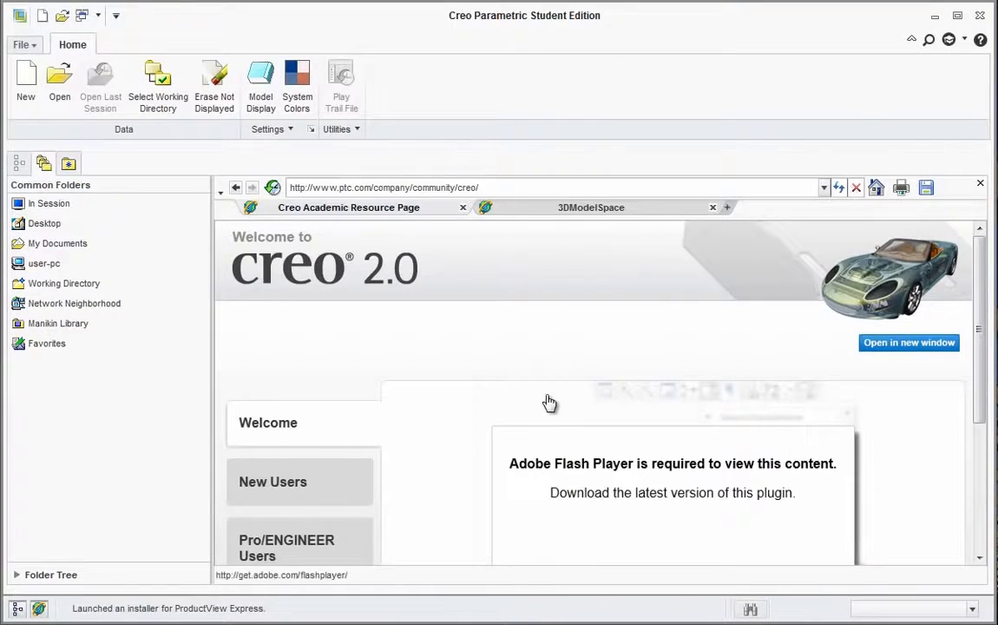
pyautogui.click(980, 186)
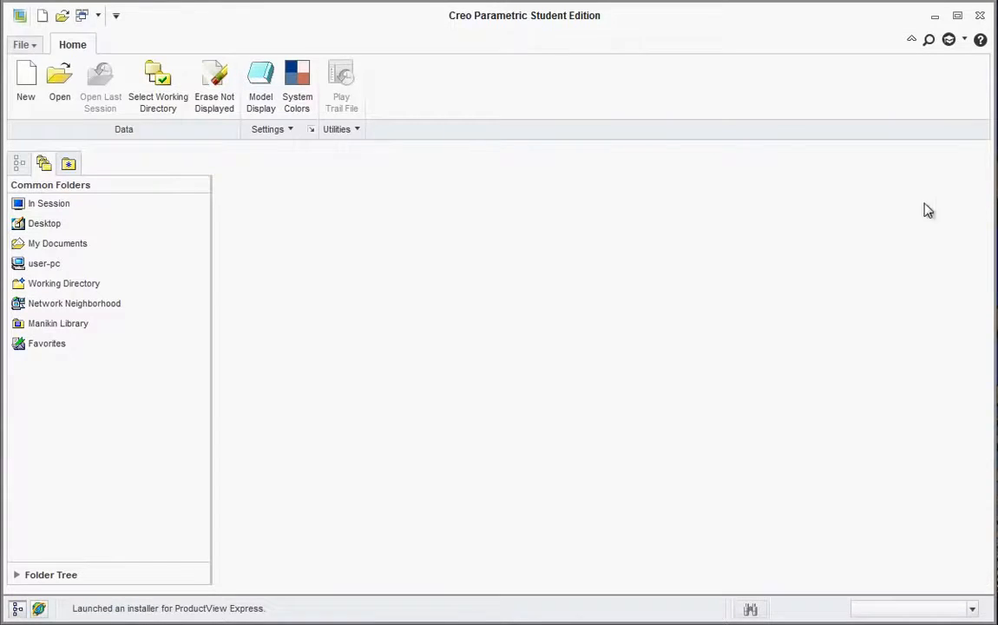
pyautogui.click(27, 83)
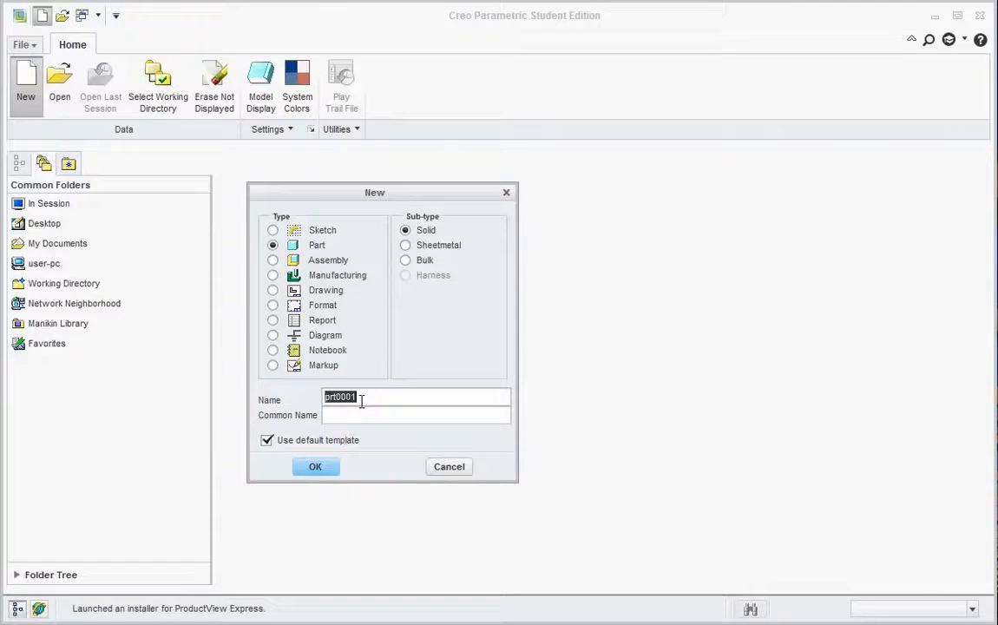
pyautogui.write('E1')
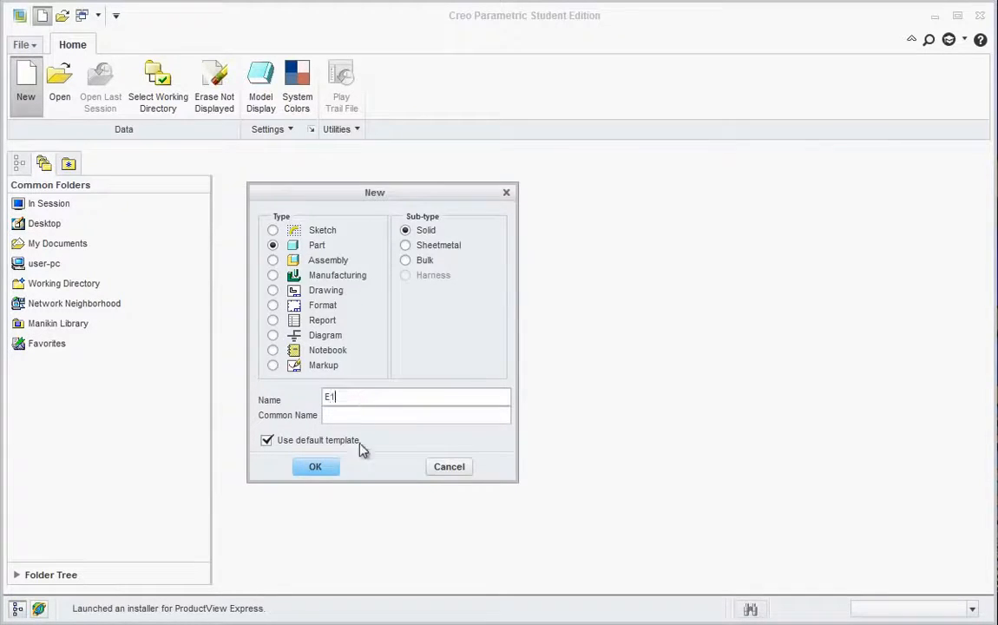
pyautogui.click(315, 466)
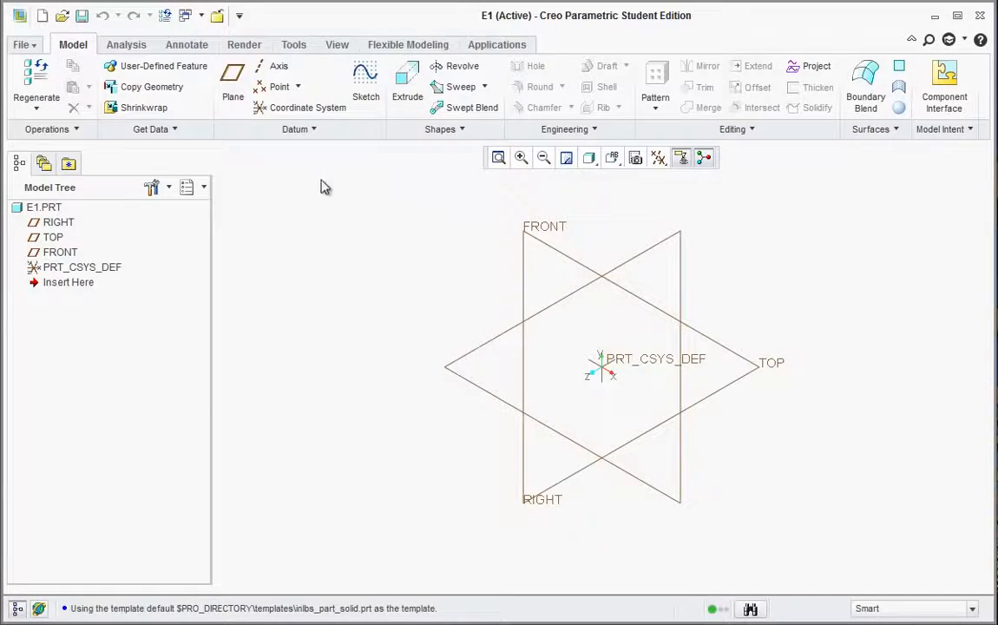
# Step: Open the program options and look through the environment, system colors and model display settings
pyautogui.click(29, 45)
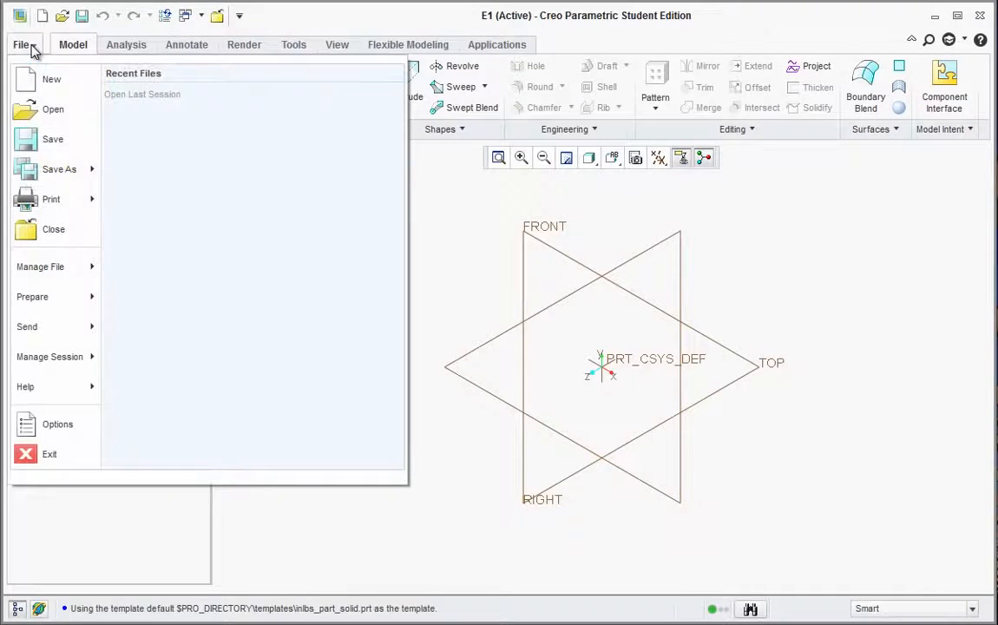
pyautogui.click(61, 425)
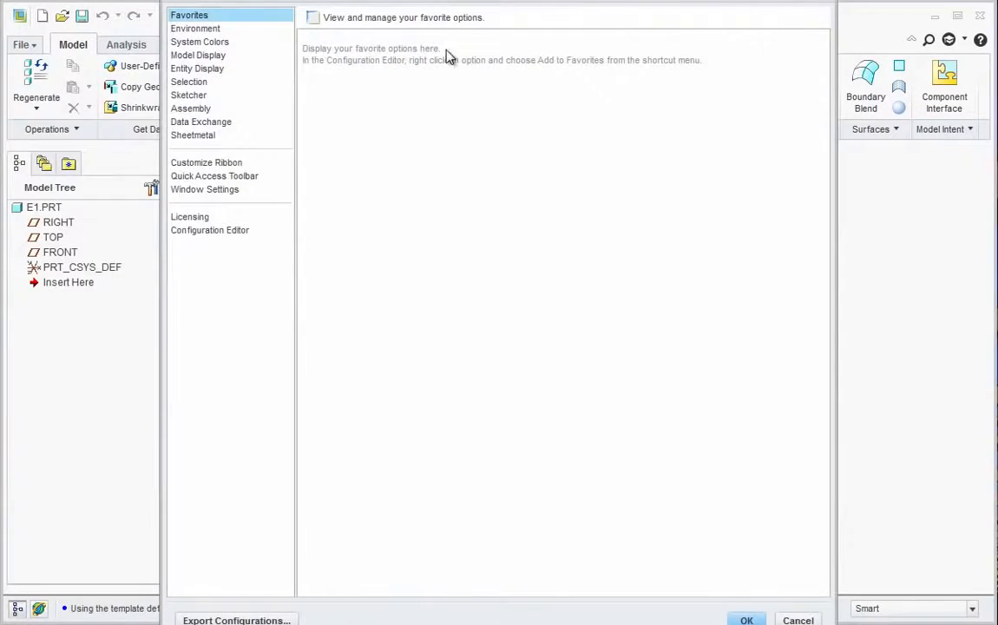
pyautogui.moveTo(475, 3); pyautogui.dragTo(453, 31)
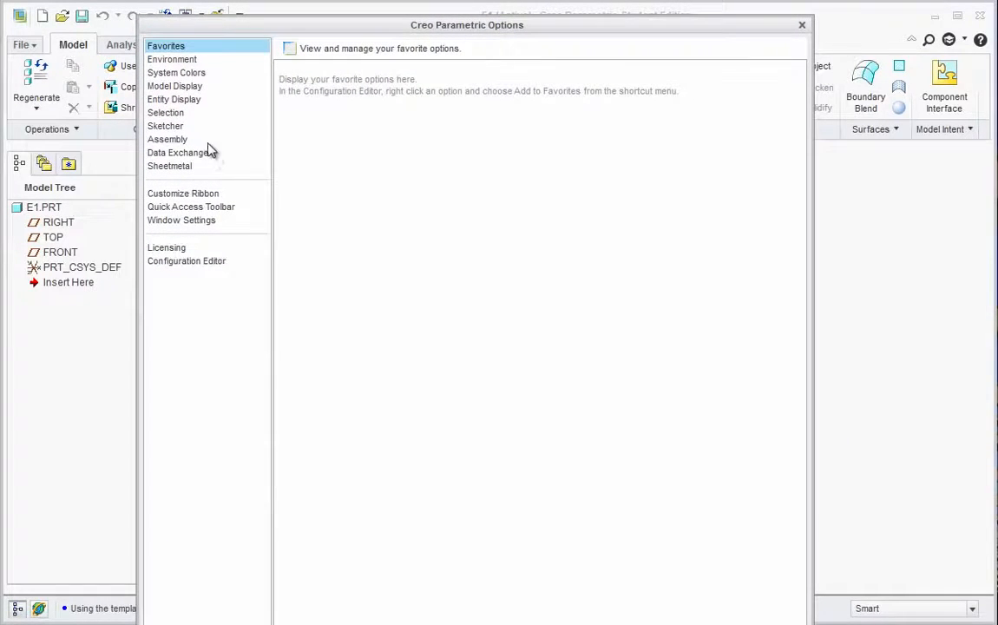
pyautogui.click(175, 60)
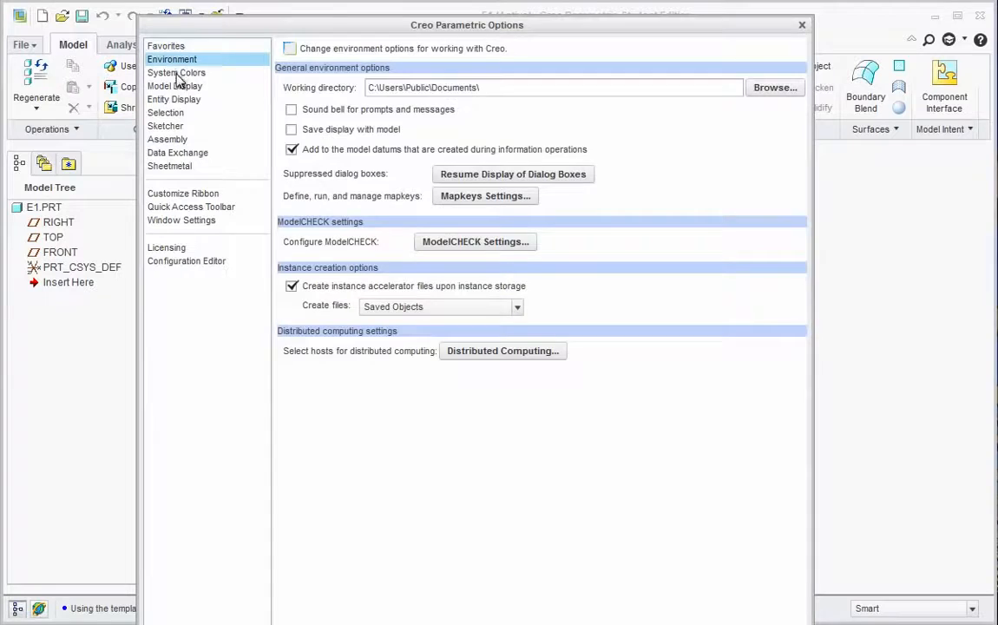
pyautogui.click(178, 76)
pyautogui.click(178, 88)
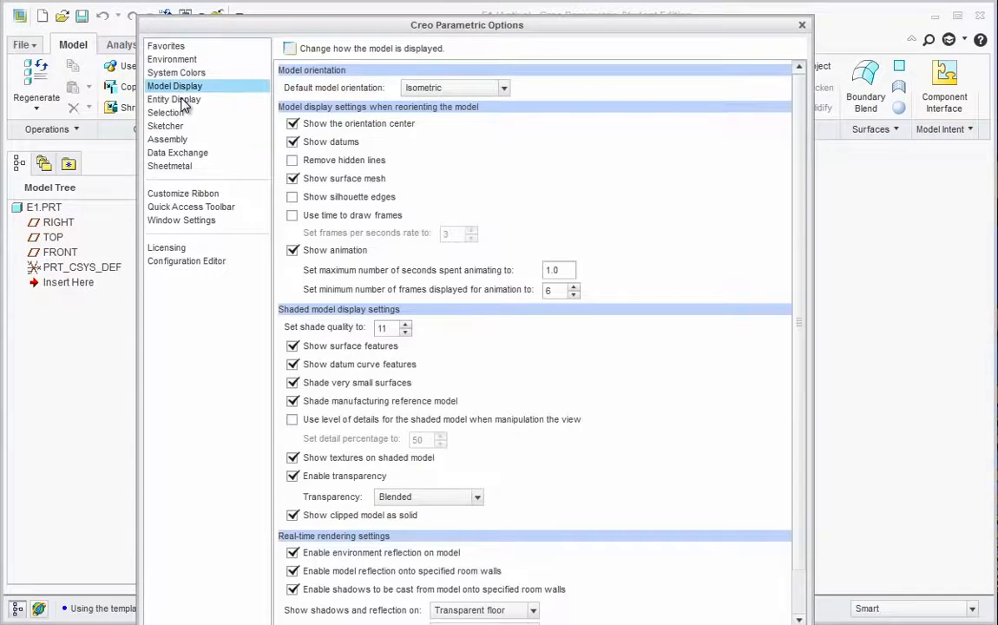
# Step: In the entity display options, review the edge quality and anti-aliasing choices and turn on smooth lines
pyautogui.click(183, 100)
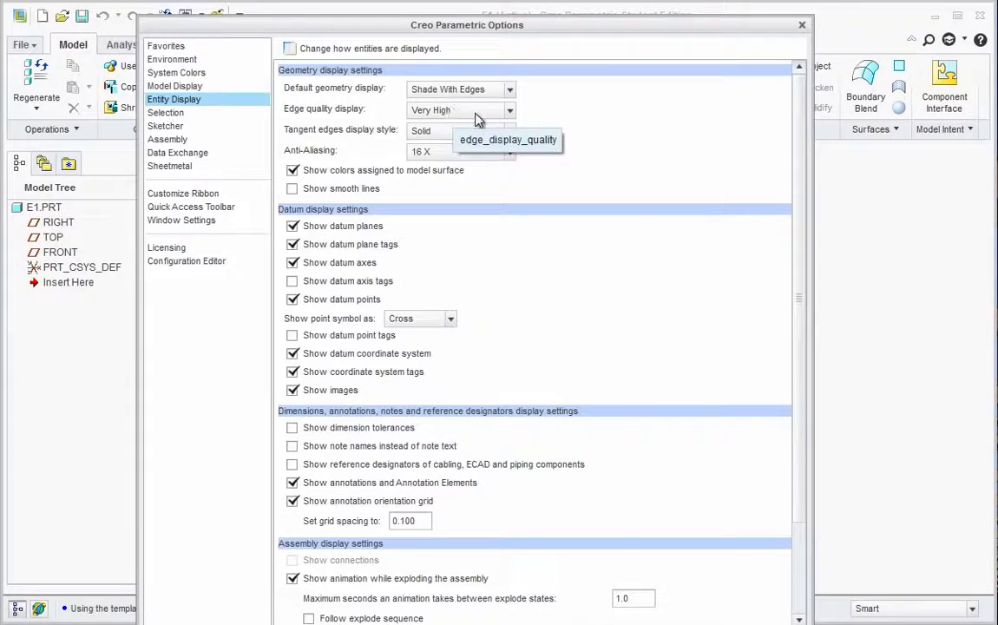
pyautogui.click(511, 116)
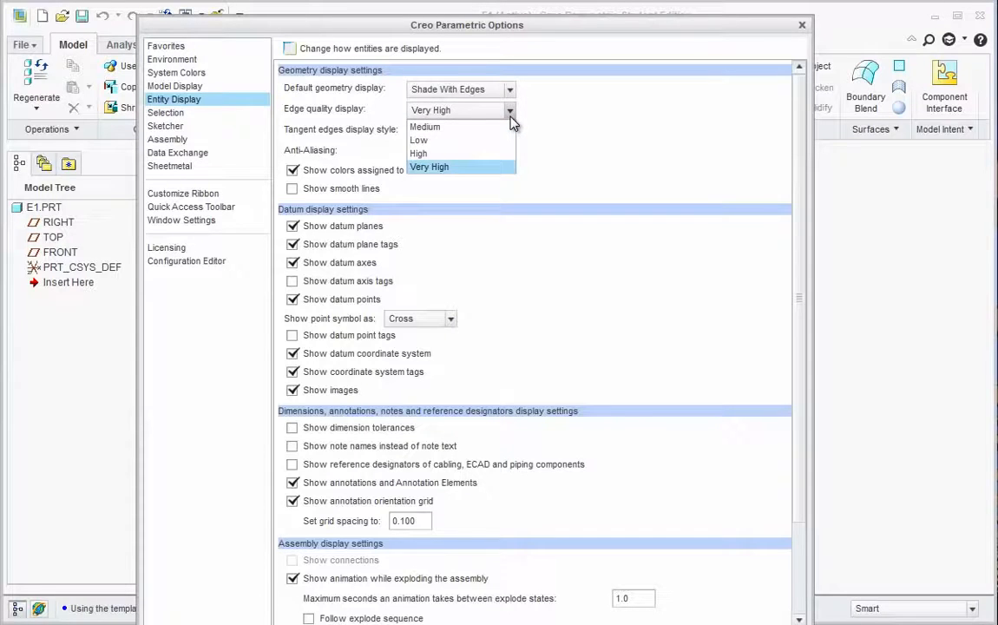
pyautogui.click(511, 119)
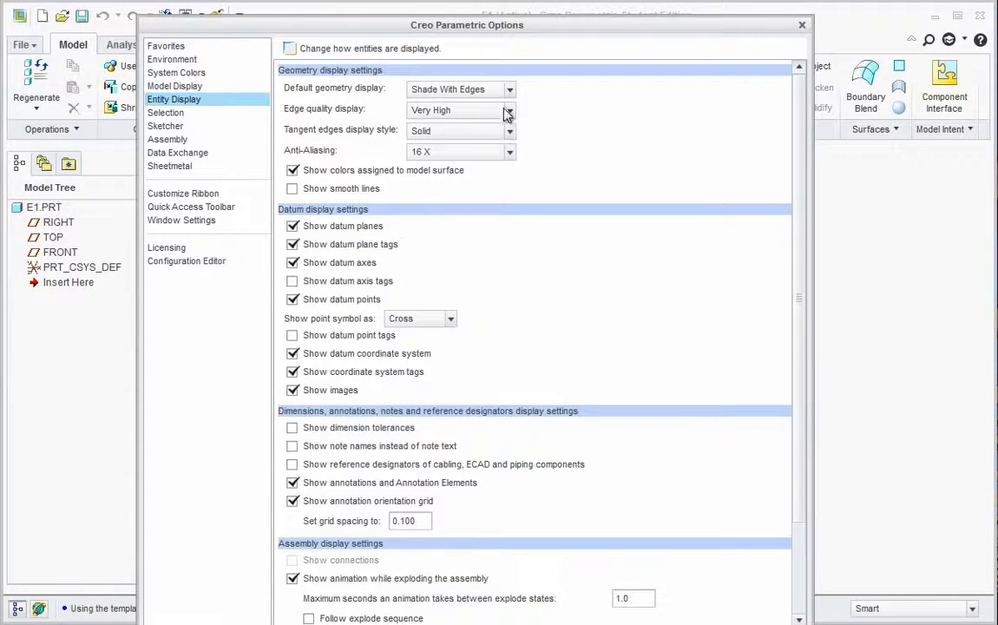
pyautogui.click(510, 157)
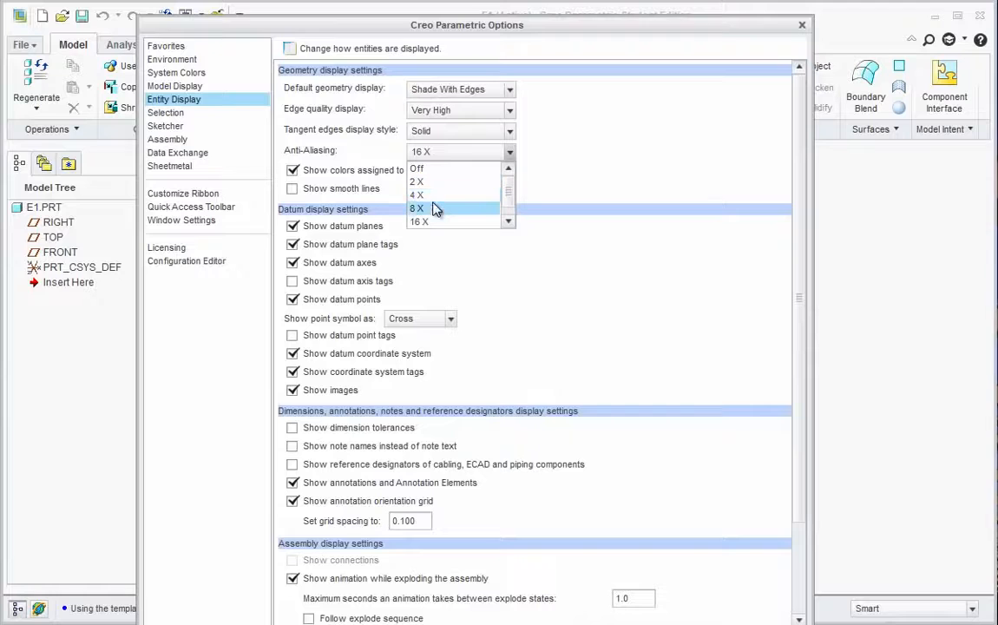
pyautogui.click(510, 156)
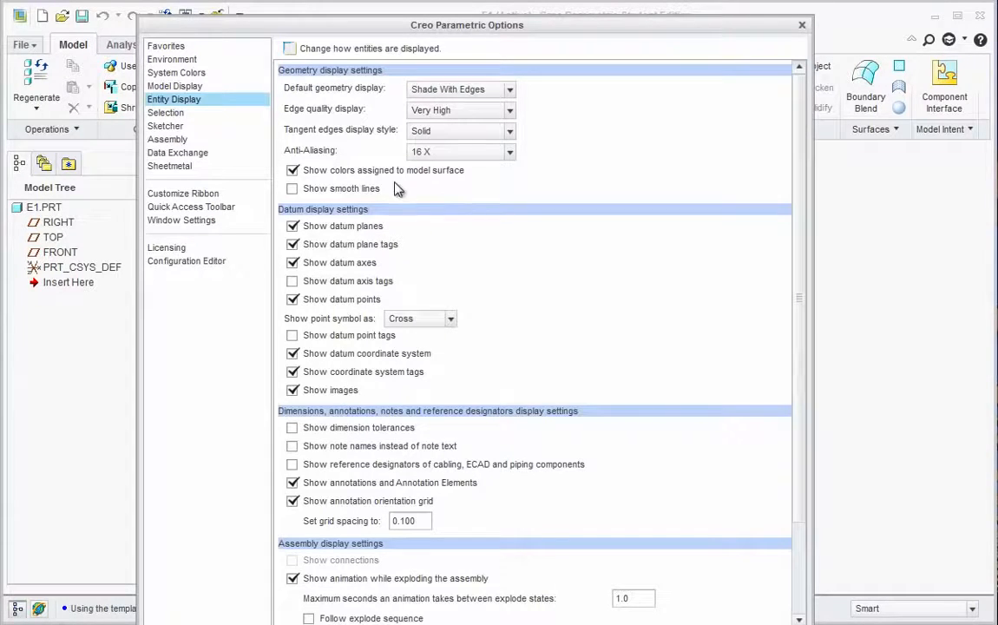
pyautogui.click(456, 153)
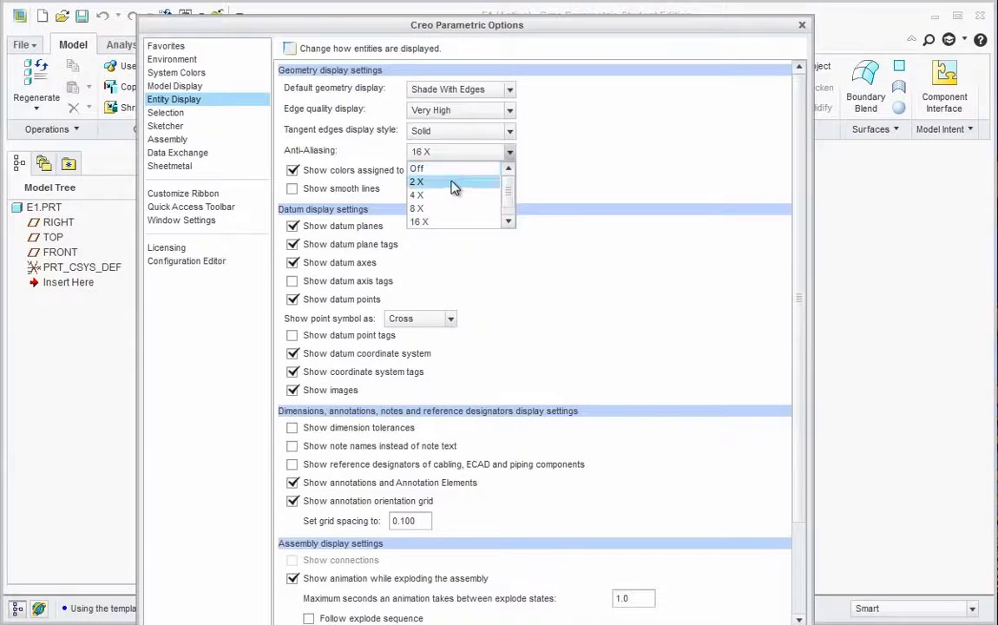
pyautogui.click(510, 153)
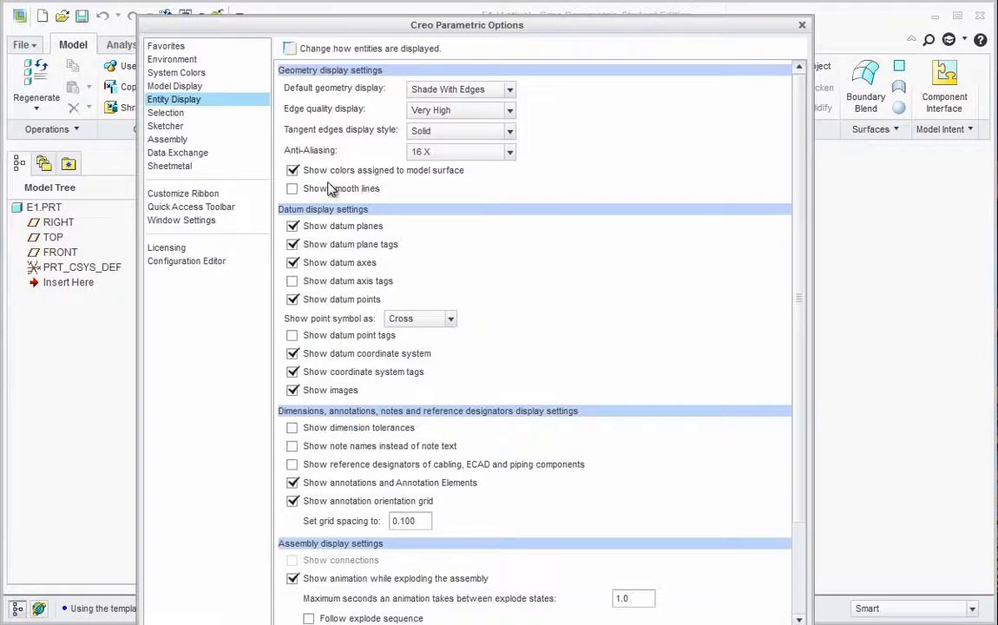
pyautogui.click(292, 188)
# Step: In the model display options, review the default orientation choices and set the shade quality to 10
pyautogui.click(175, 87)
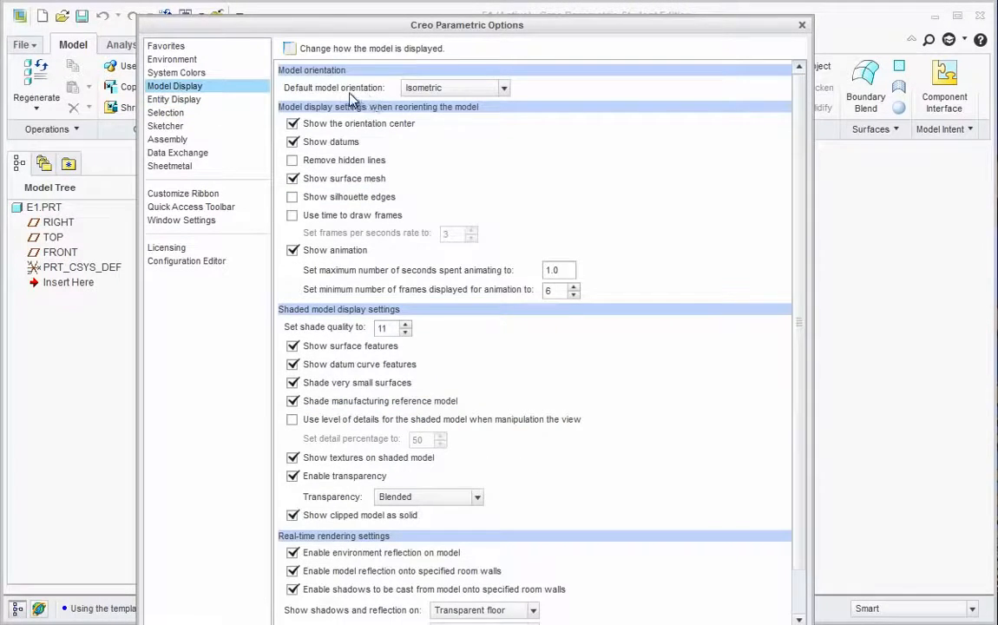
pyautogui.click(506, 89)
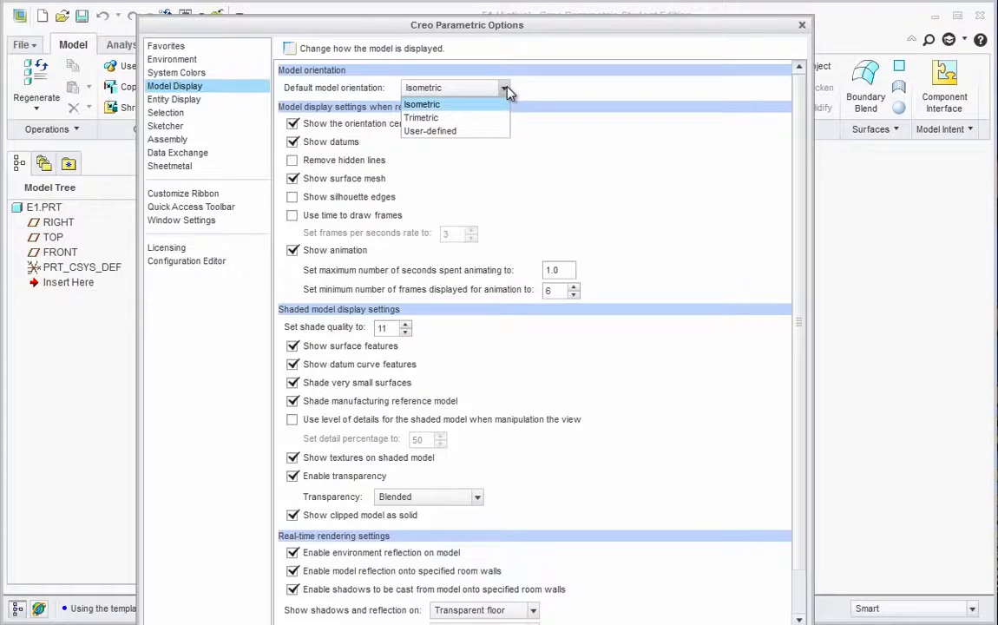
pyautogui.click(507, 89)
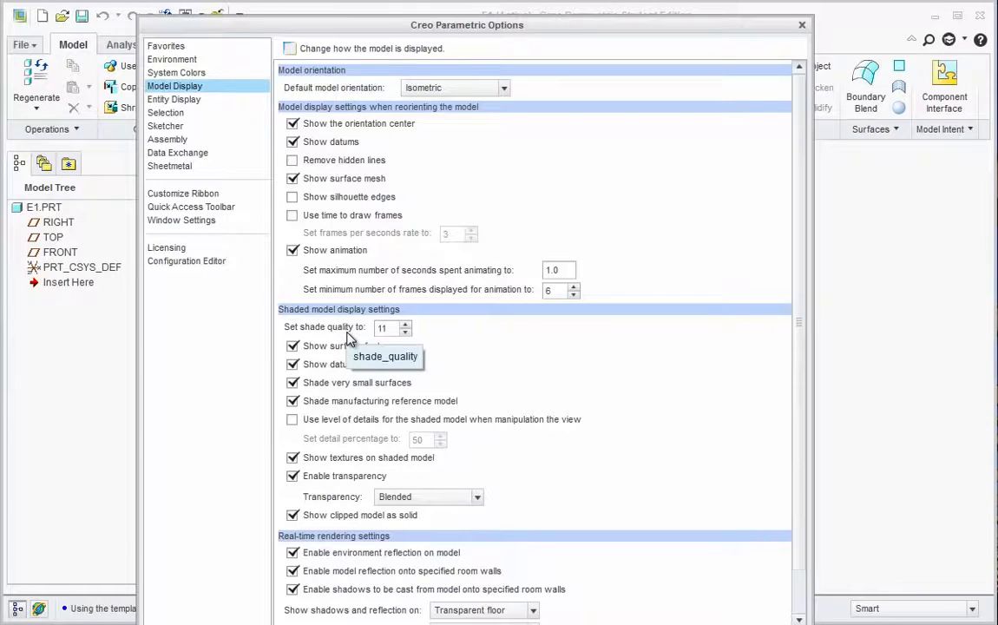
pyautogui.click(406, 325)
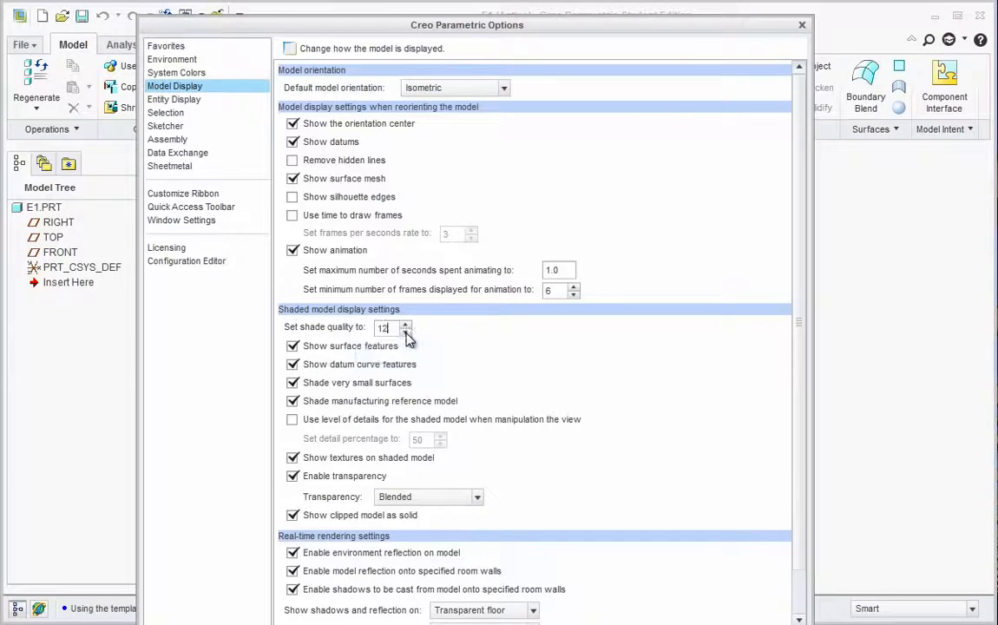
pyautogui.click(405, 332)
pyautogui.click(405, 333)
# Step: Apply the option changes and save them to the configuration file config.pro
pyautogui.moveTo(292, 24); pyautogui.dragTo(315, 0)
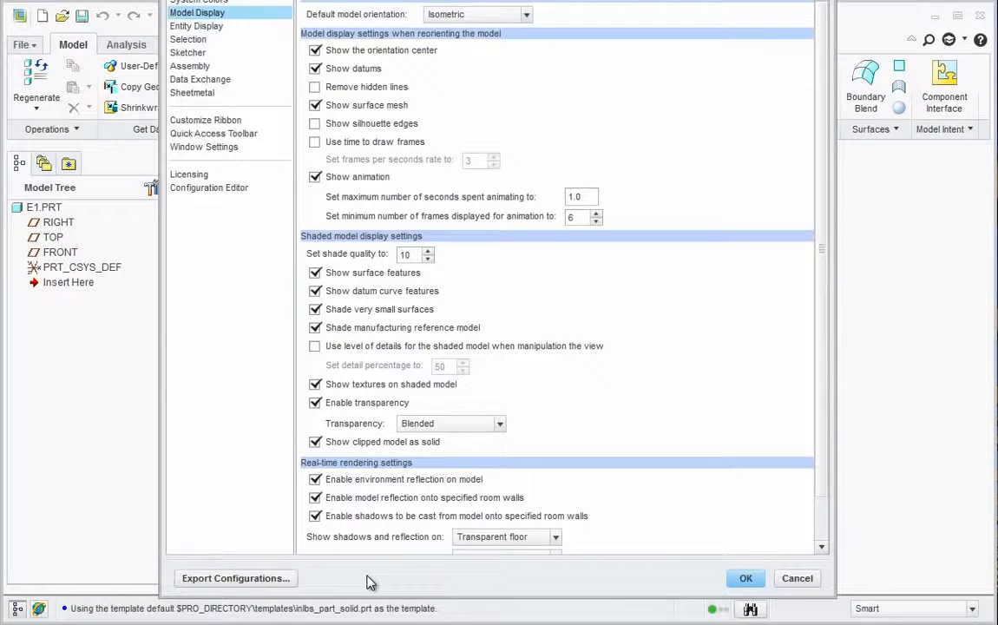
pyautogui.click(746, 579)
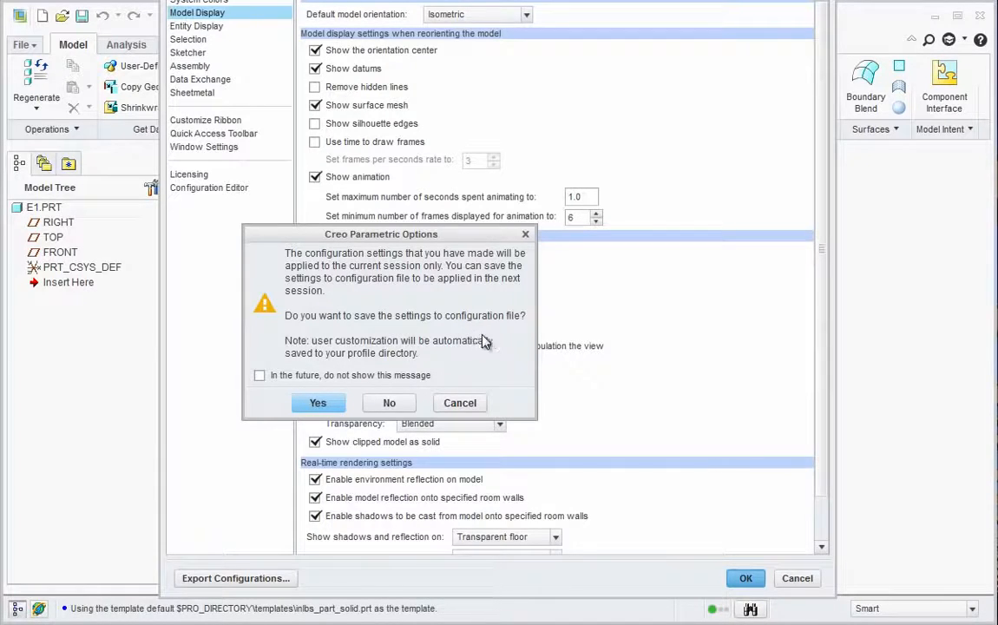
pyautogui.click(319, 404)
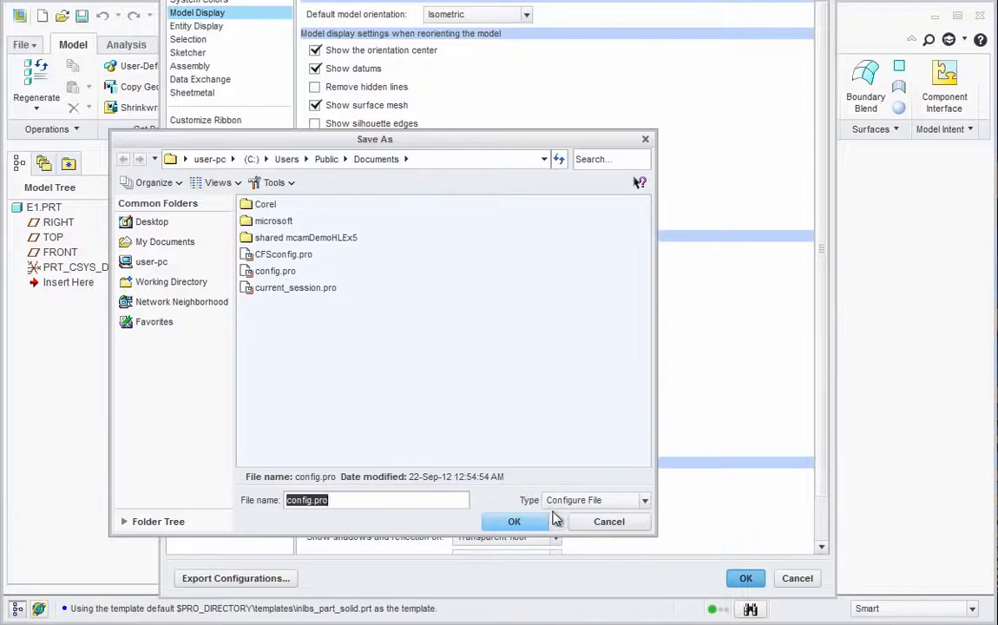
pyautogui.click(515, 522)
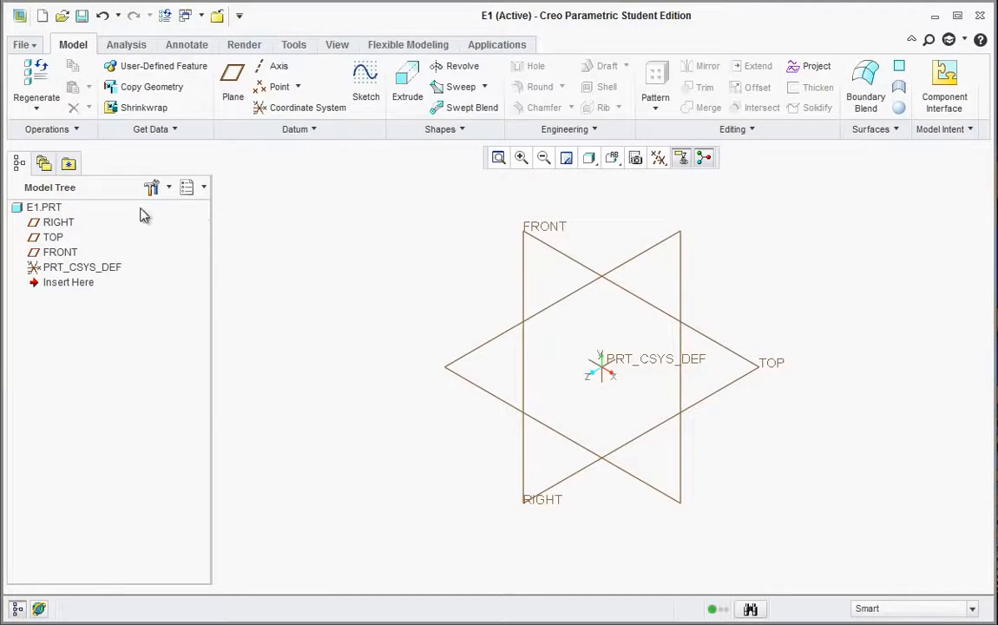
# Step: Start a sketch on the FRONT datum plane and orient the view to FRONT
pyautogui.click(61, 252)
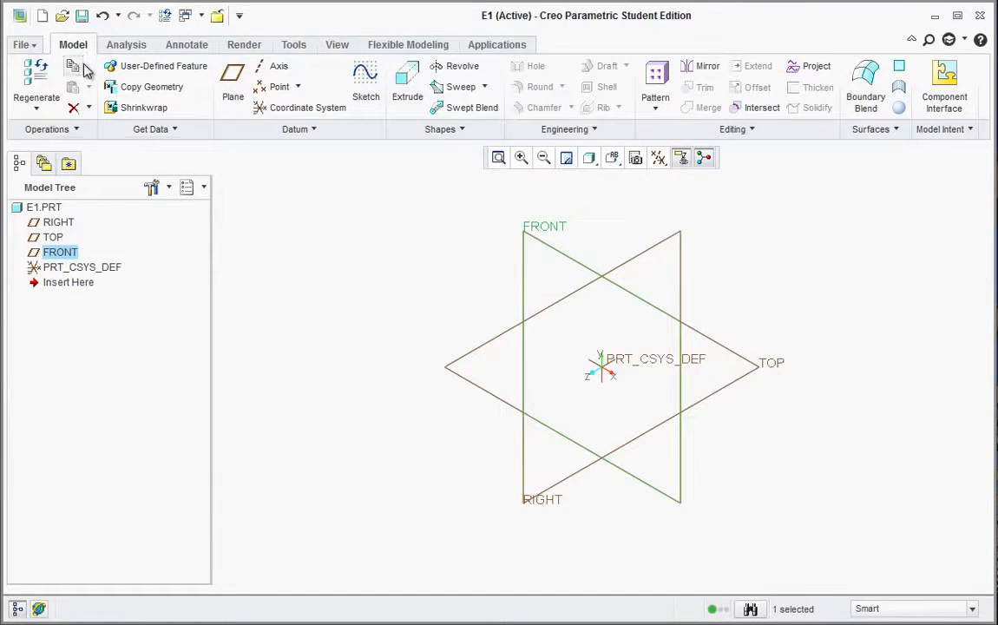
pyautogui.click(365, 87)
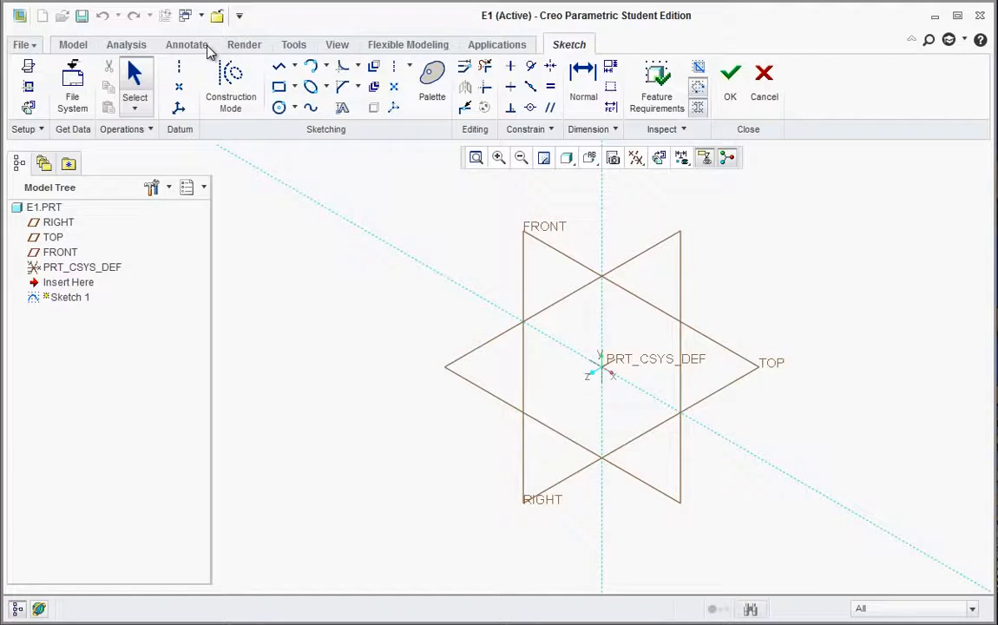
pyautogui.click(593, 165)
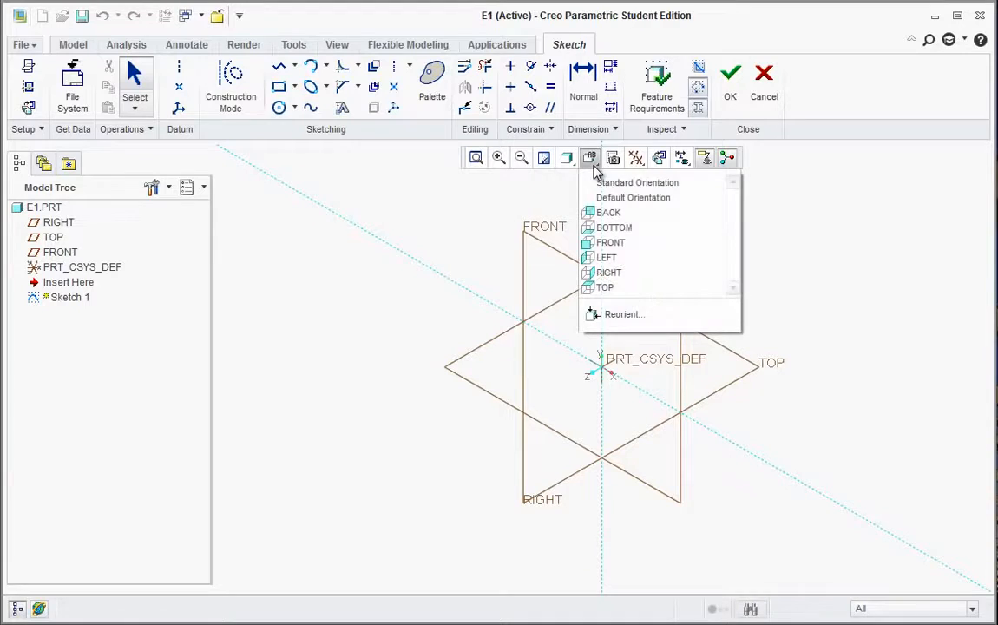
pyautogui.click(610, 243)
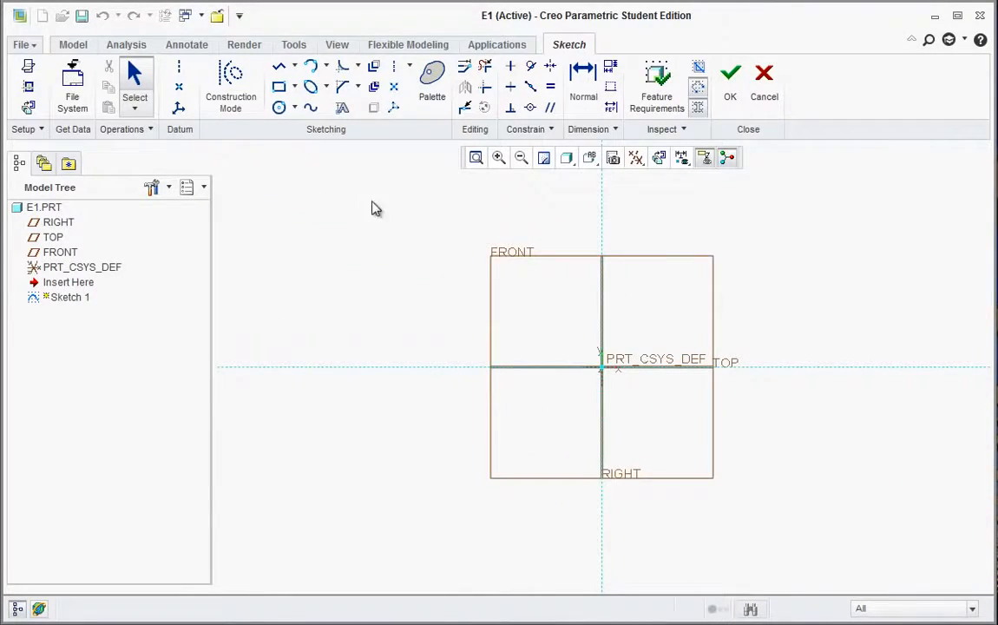
# Step: Sketch a corner rectangle from the origin into the upper-right quadrant, about 68 wide and 126 high
pyautogui.click(295, 89)
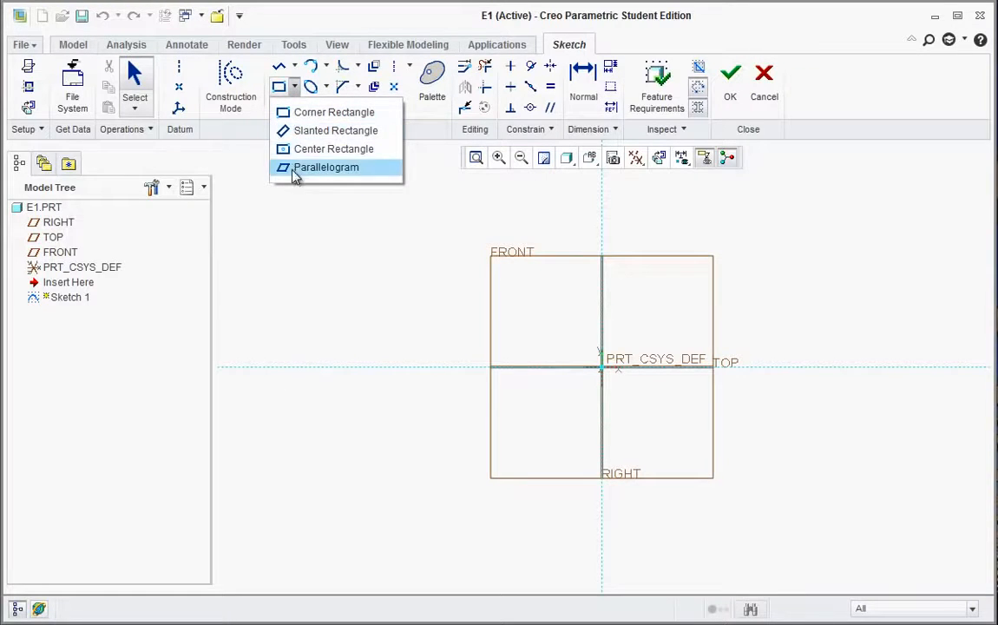
pyautogui.click(285, 113)
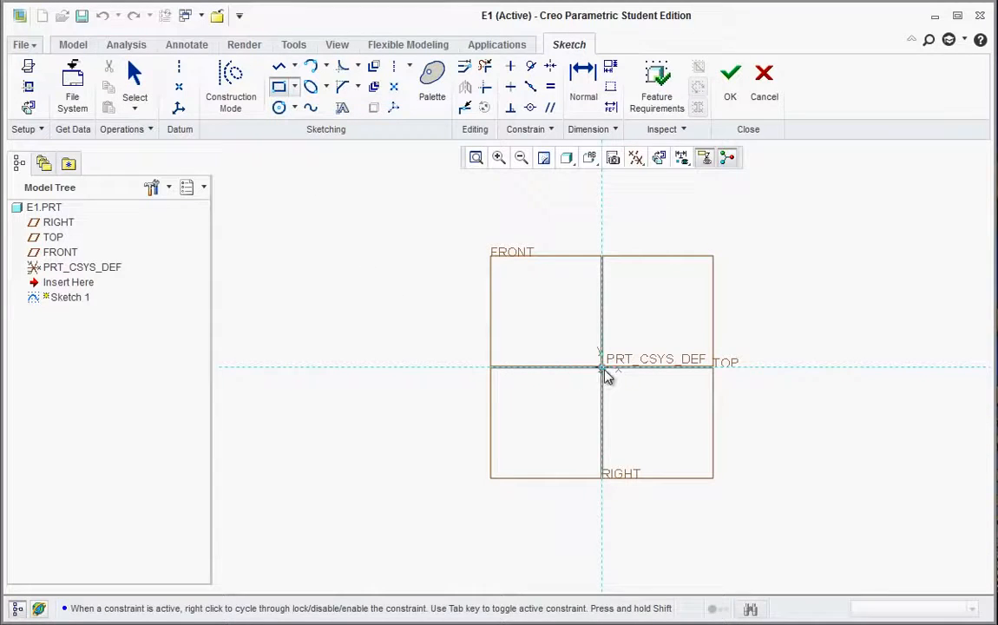
pyautogui.scroll(-3, 605, 372)
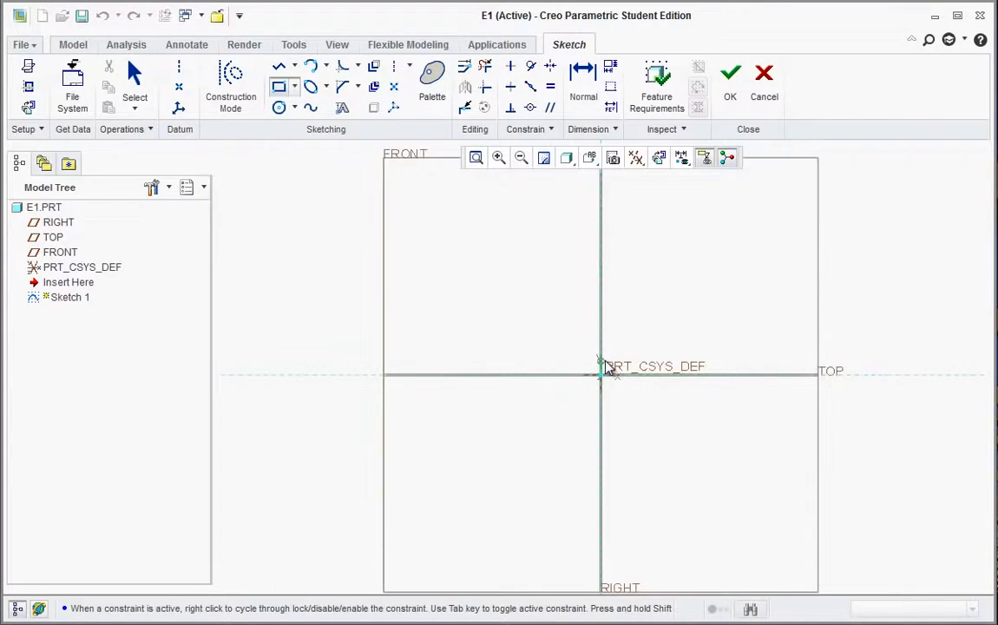
pyautogui.scroll(1, 609, 386)
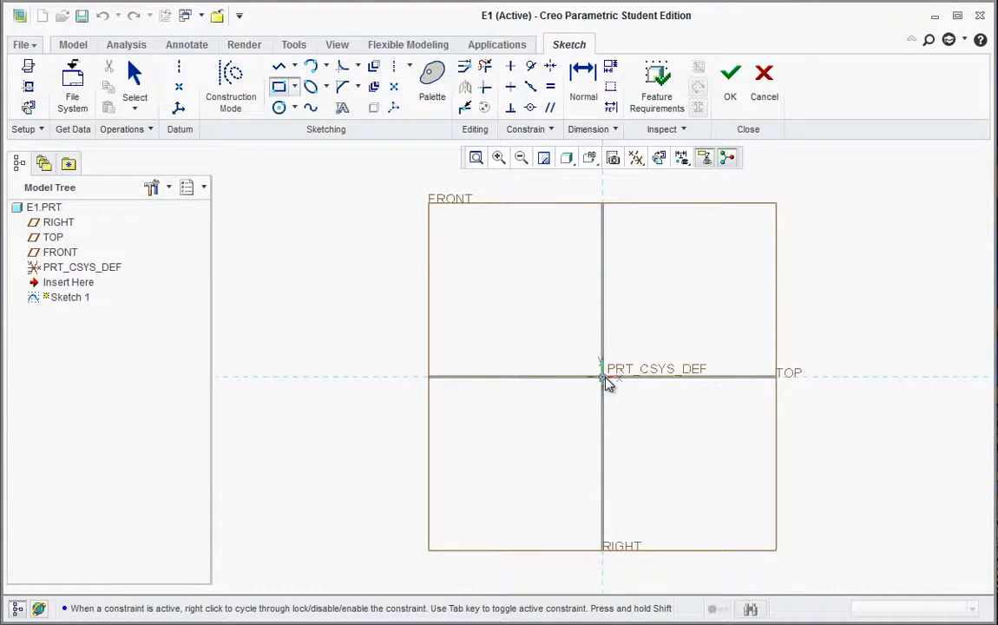
pyautogui.click(605, 383)
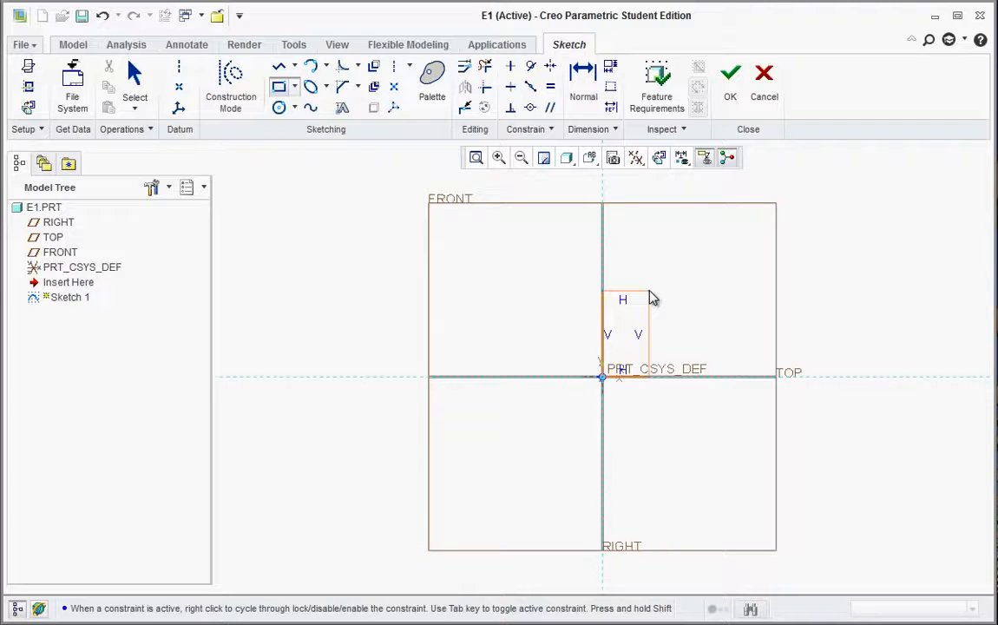
pyautogui.click(650, 293)
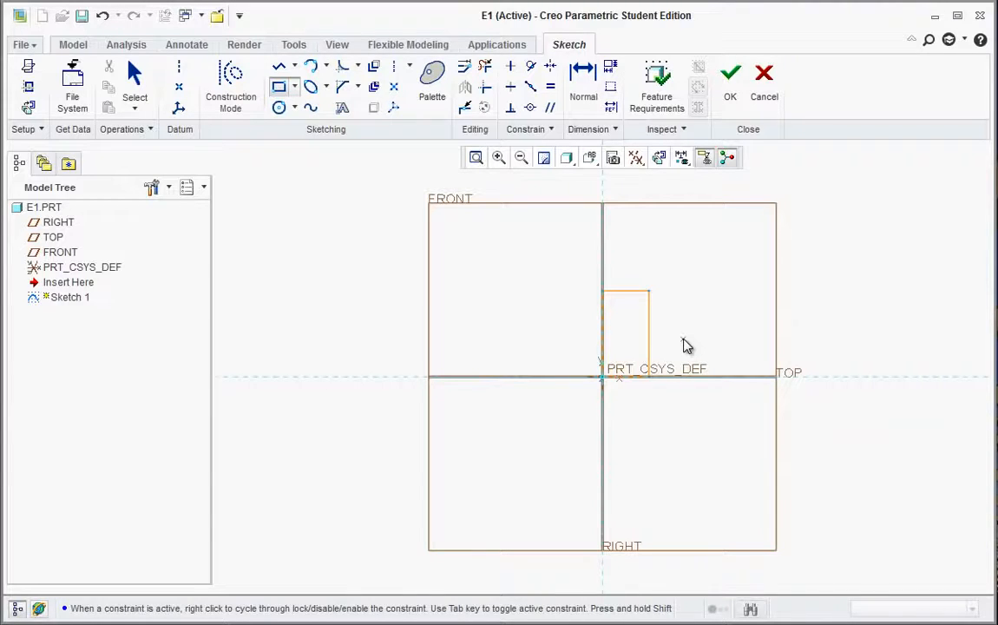
pyautogui.middleClick(686, 346)
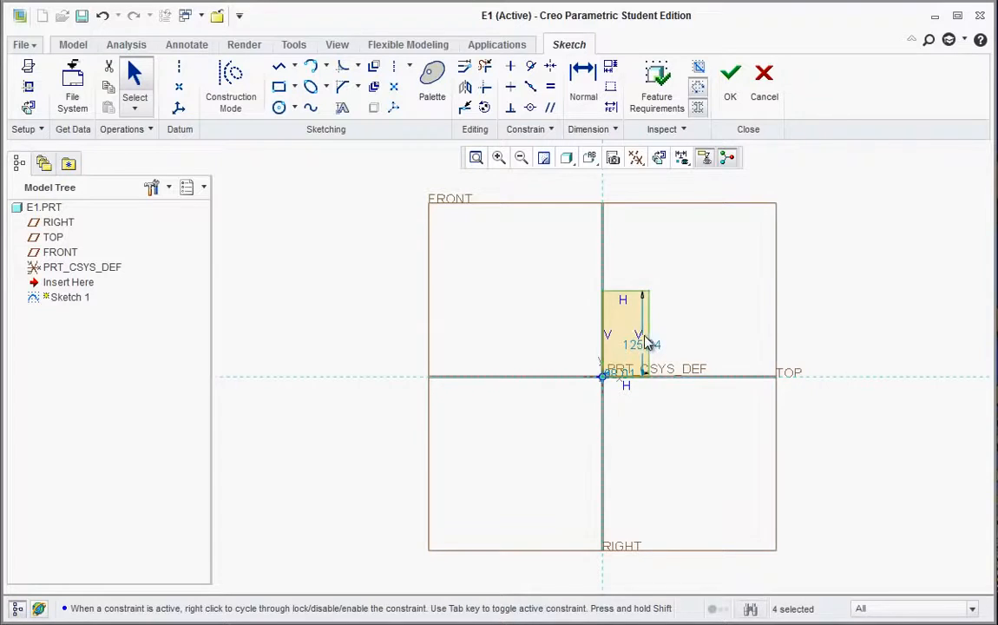
# Step: Move the width dimension below the rectangle and set the width to 3
pyautogui.scroll(-5, 645, 339)
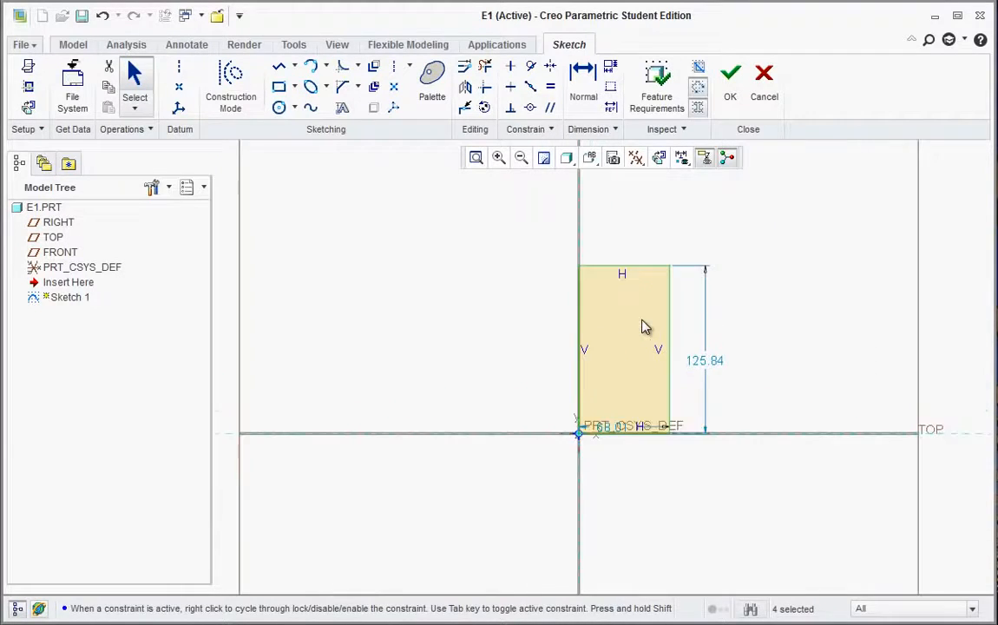
pyautogui.scroll(-1, 645, 328)
pyautogui.moveTo(597, 494); pyautogui.dragTo(598, 536)
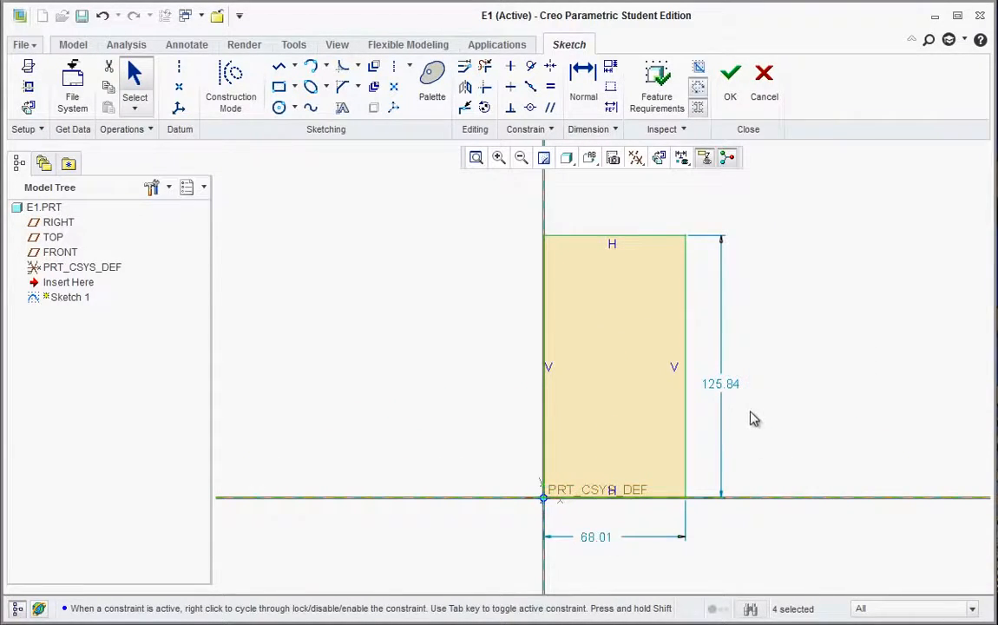
pyautogui.doubleClick(599, 538)
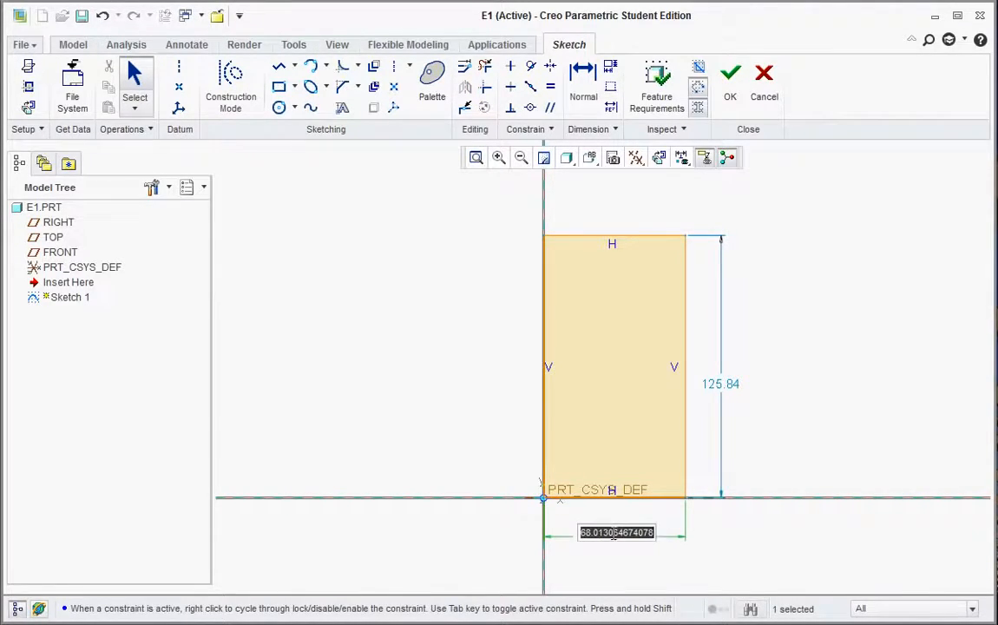
pyautogui.press('Escape')
pyautogui.doubleClick(610, 537)
pyautogui.write('3')
pyautogui.press('Return')
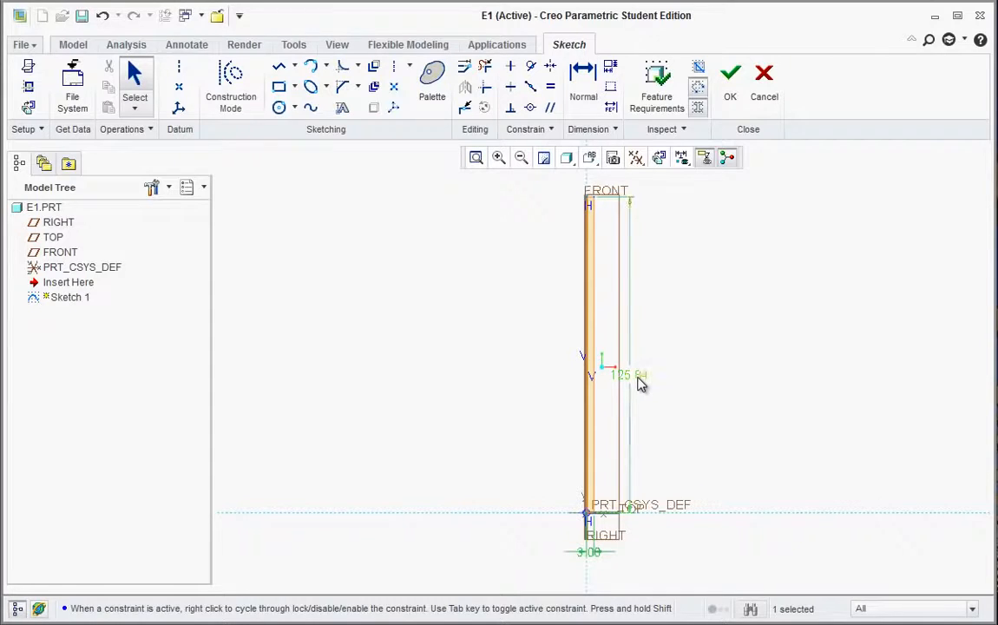
# Step: Set the rectangle's height to 5
pyautogui.doubleClick(640, 384)
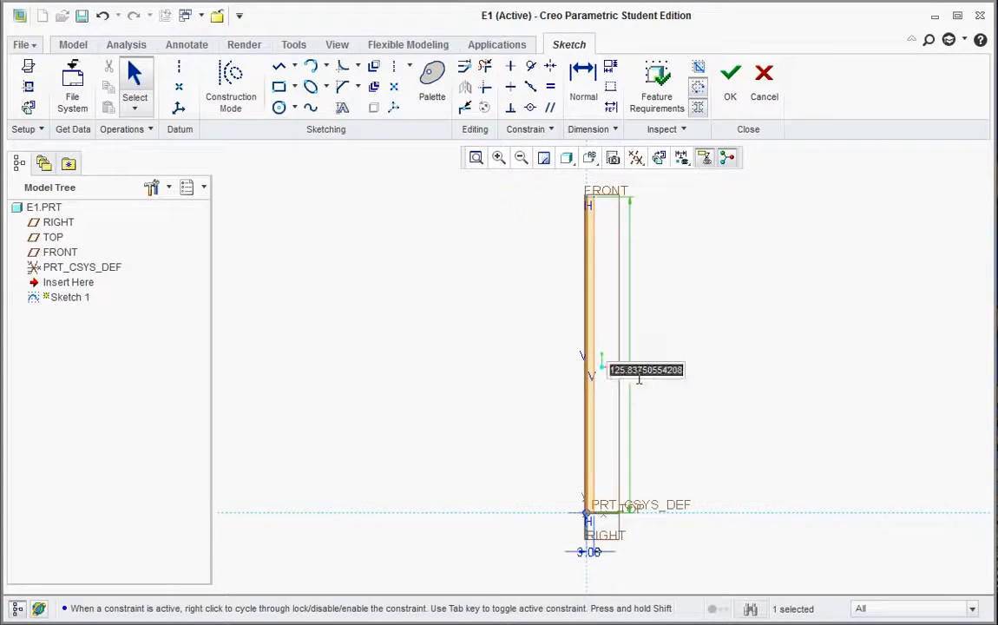
pyautogui.write('5')
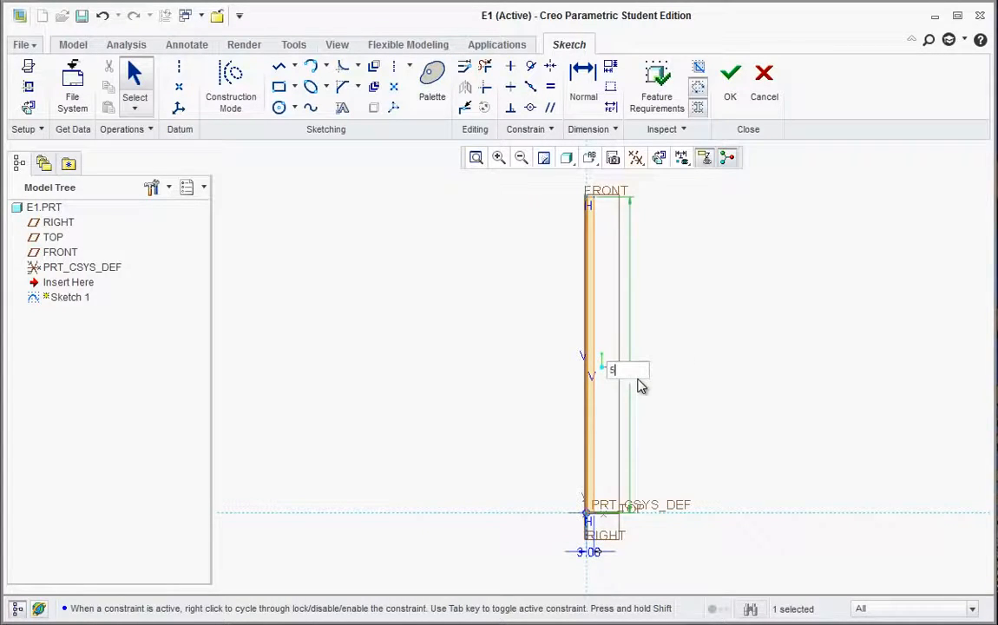
pyautogui.press('Return')
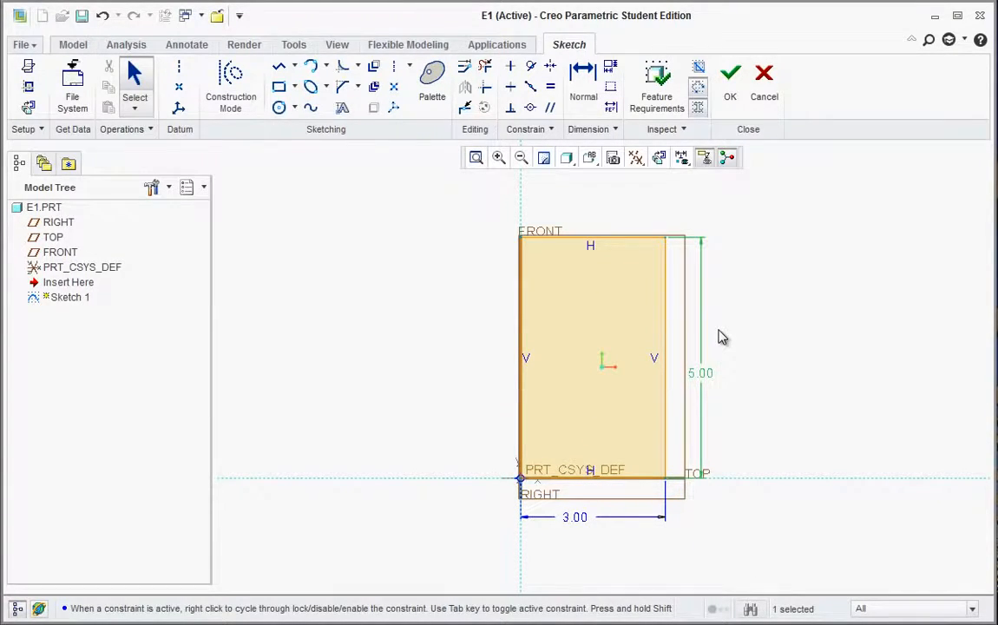
# Step: Hide the datum planes and coordinate systems, and finish the rectangle sketch
pyautogui.moveTo(719, 337)
pyautogui.mouseDown(button='middle')
pyautogui.moveTo(668, 363)
pyautogui.moveTo(676, 374)
pyautogui.moveTo(691, 350)
pyautogui.moveTo(691, 361)
pyautogui.mouseUp(button='middle')
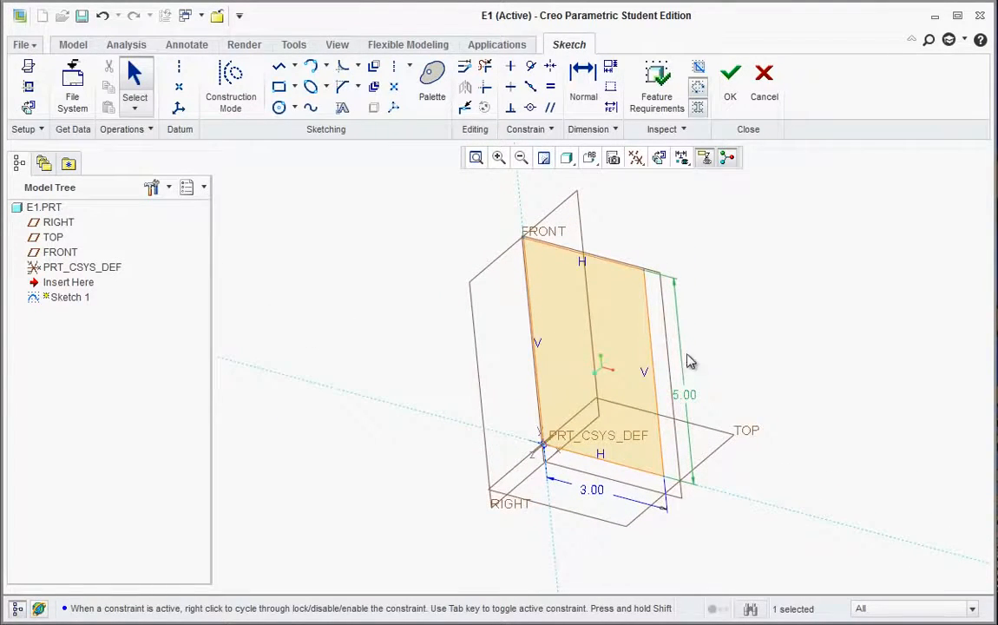
pyautogui.click(638, 159)
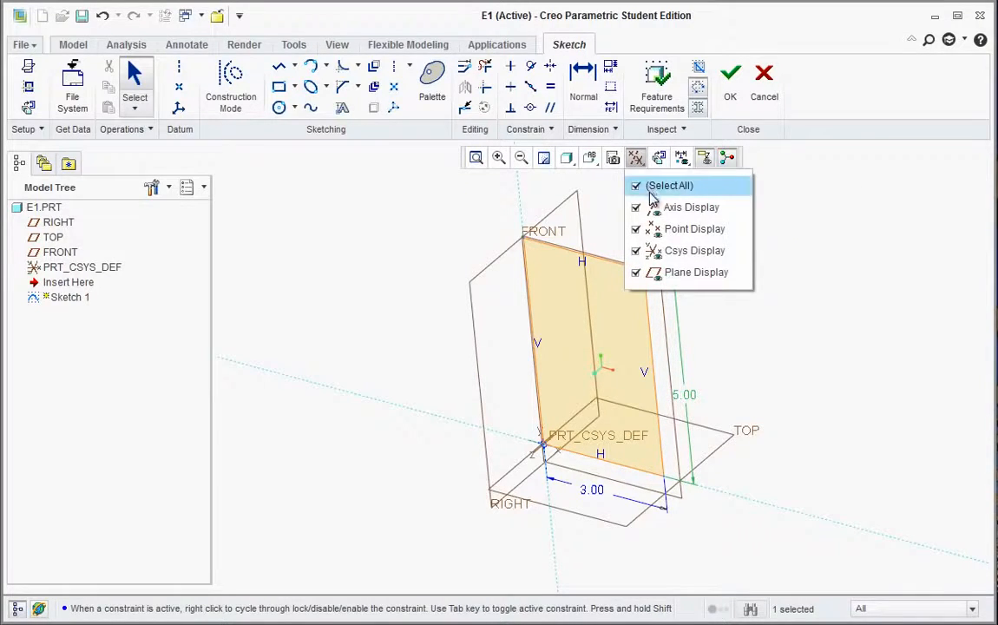
pyautogui.click(637, 274)
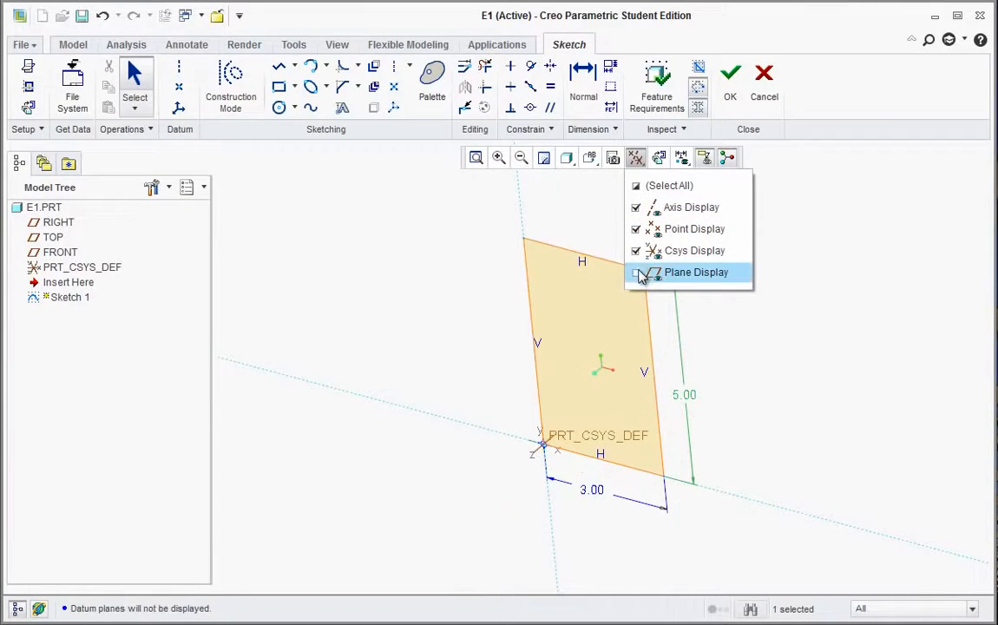
pyautogui.click(637, 251)
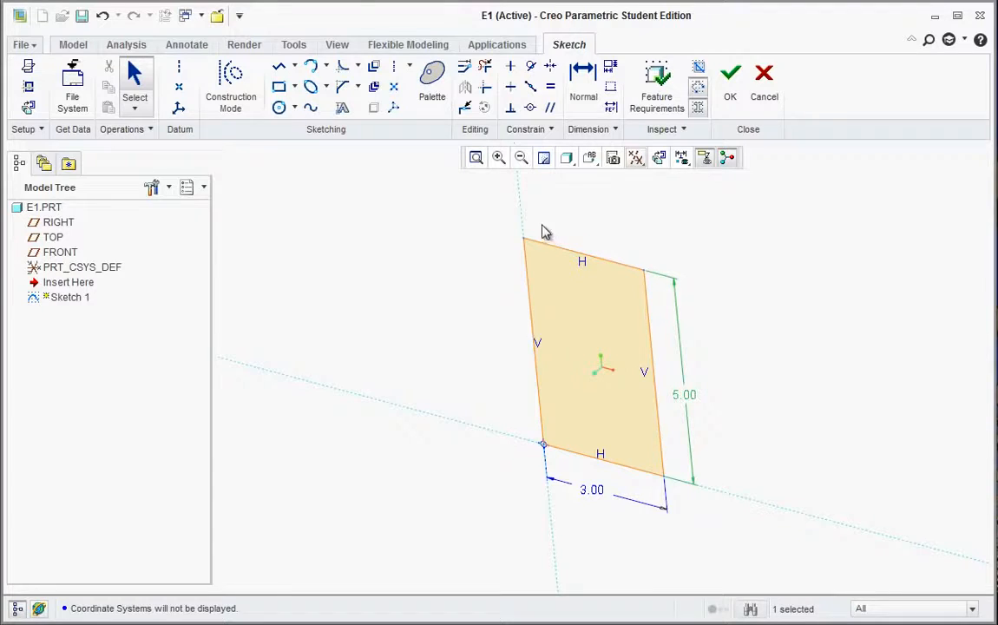
pyautogui.click(730, 86)
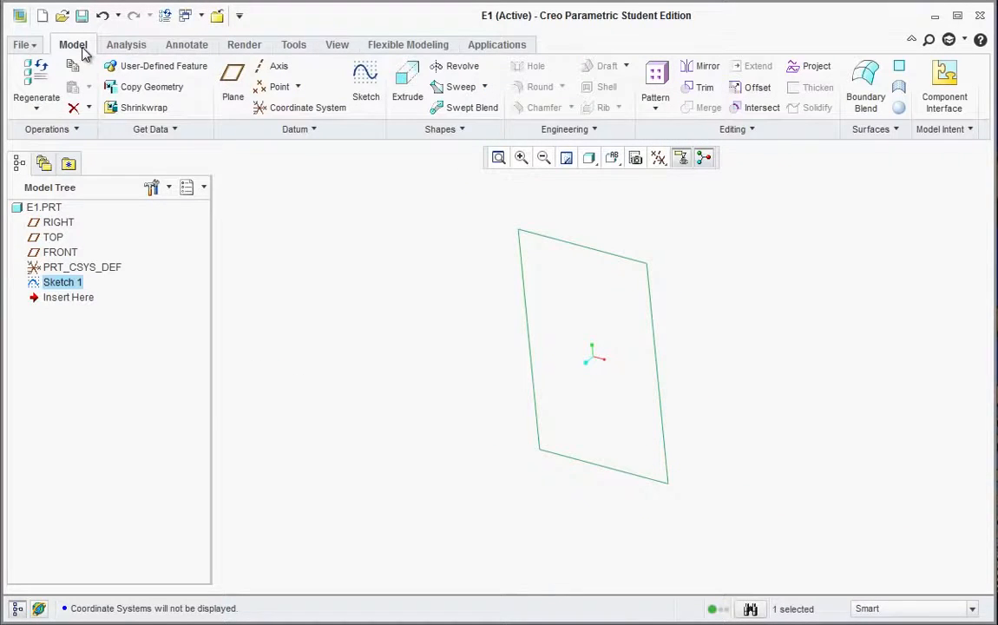
# Step: Extrude the rectangle sketch into a solid block and try to set its depth to 0.5
pyautogui.click(410, 86)
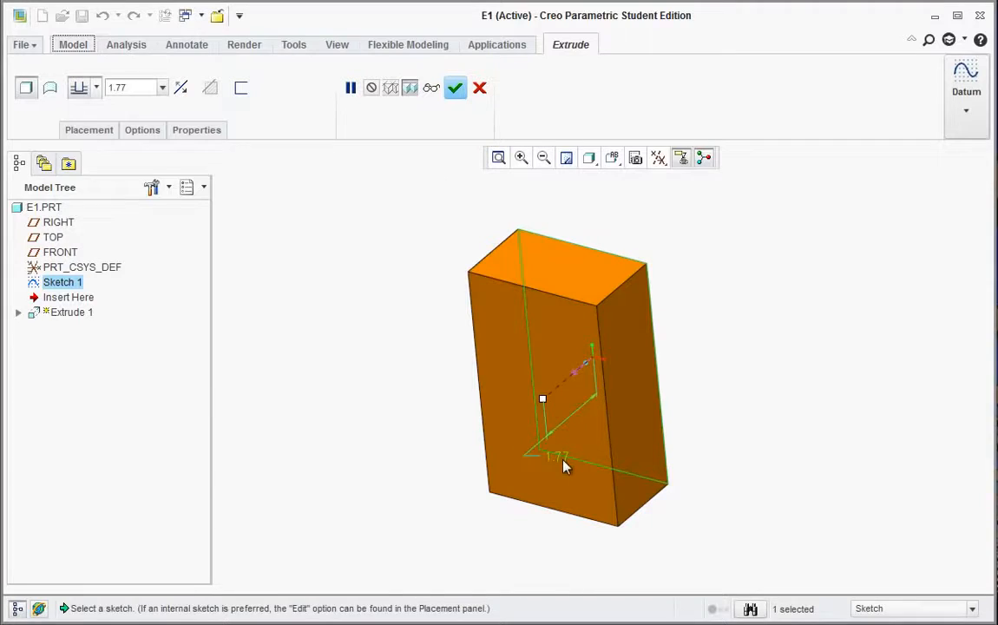
pyautogui.doubleClick(563, 464)
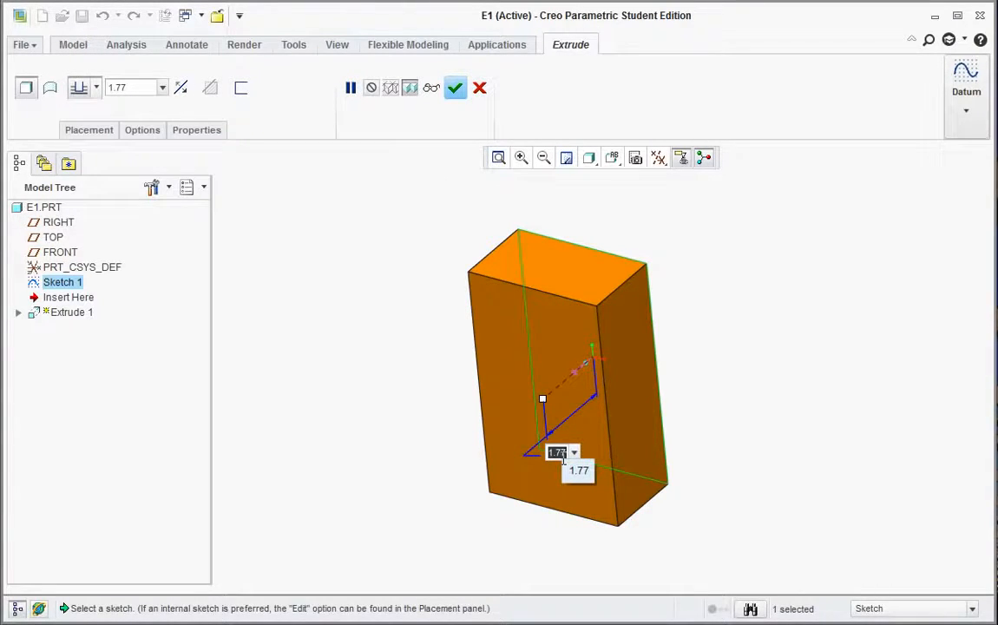
pyautogui.write('.5')
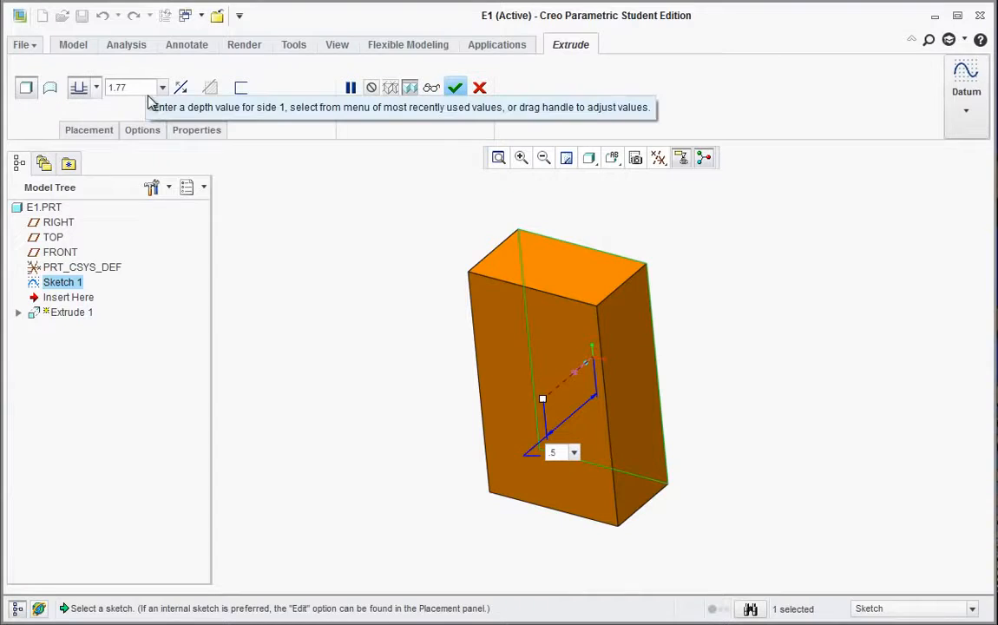
pyautogui.click(458, 94)
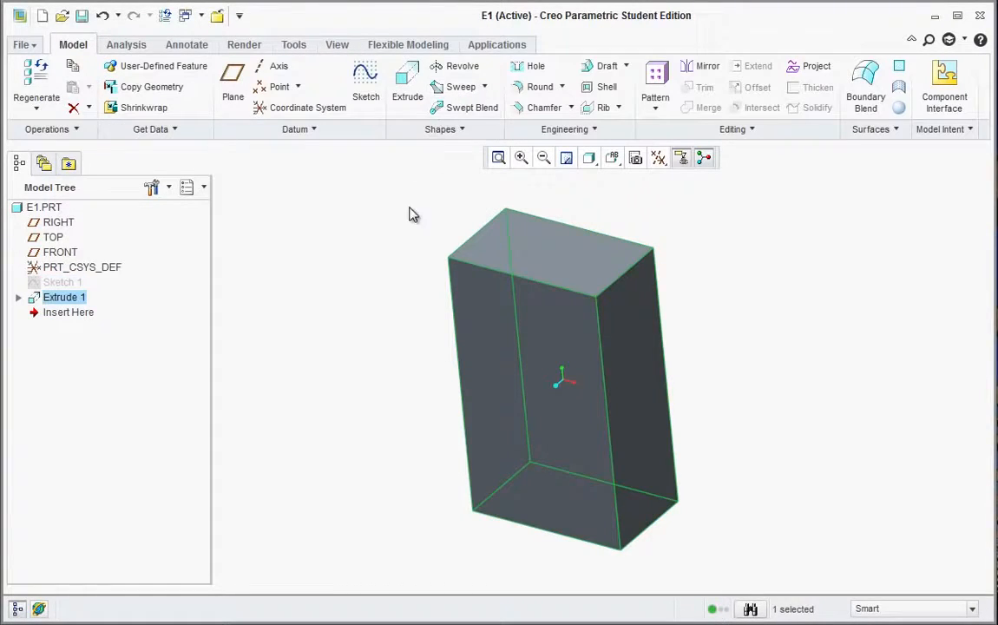
# Step: Edit the dimensions of the extruded block and set its depth to 0.5
pyautogui.doubleClick(563, 431)
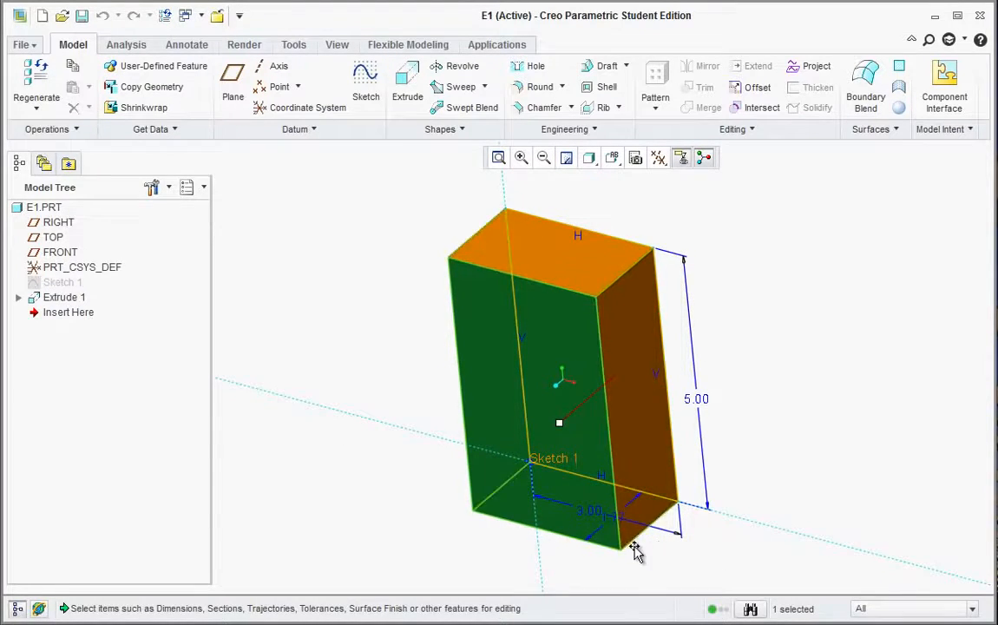
pyautogui.doubleClick(616, 518)
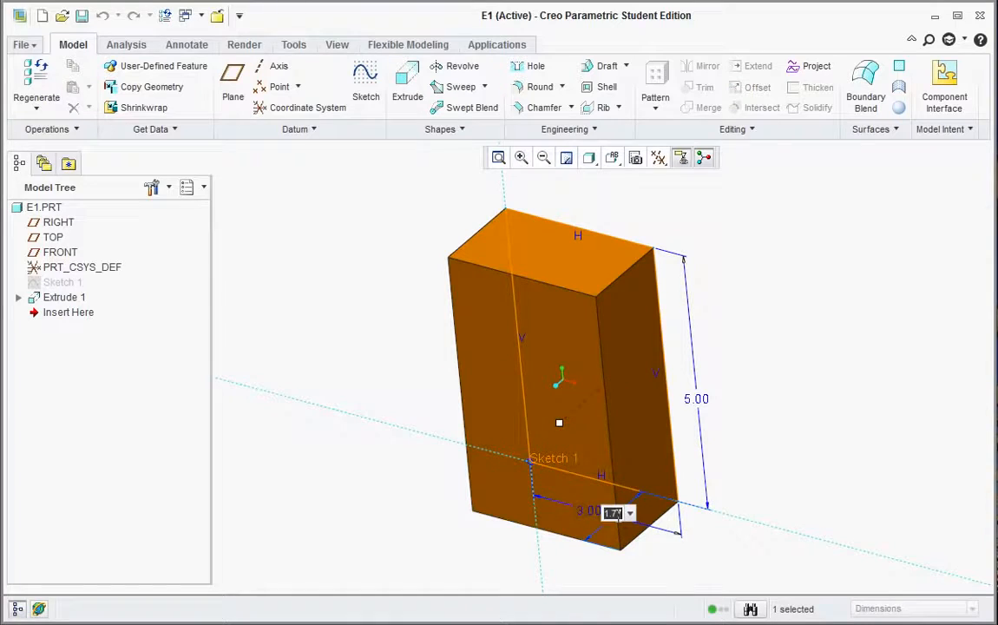
pyautogui.write('.5')
pyautogui.press('Return')
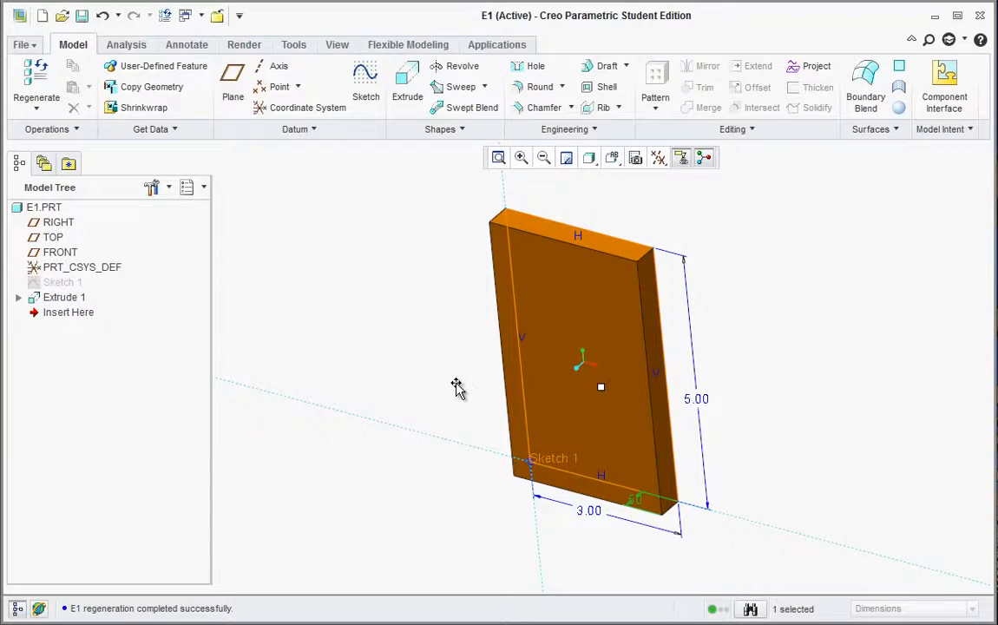
pyautogui.moveTo(457, 388); pyautogui.dragTo(420, 344, button='middle')
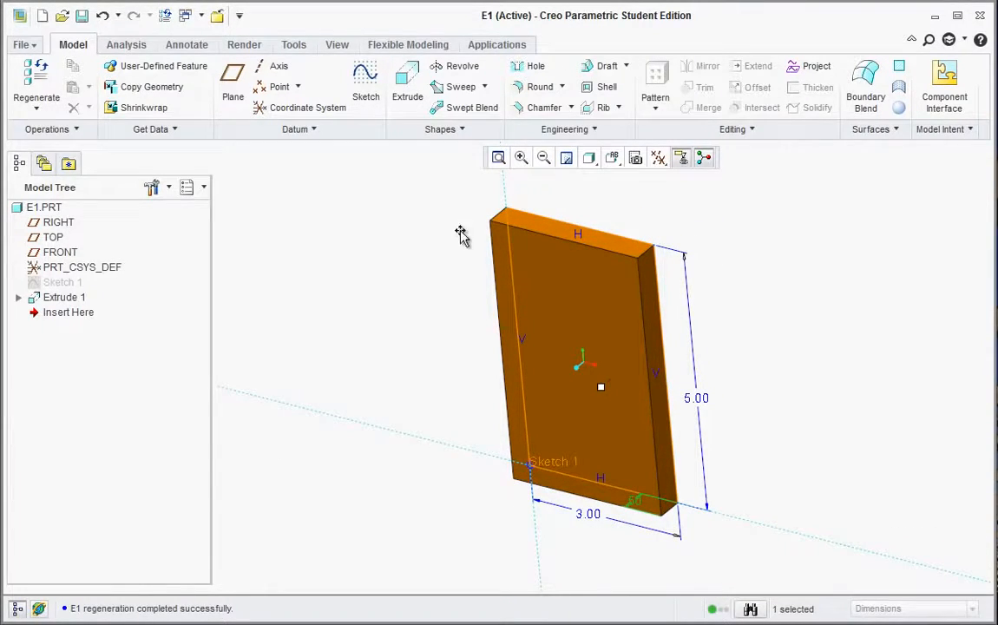
pyautogui.click(375, 212)
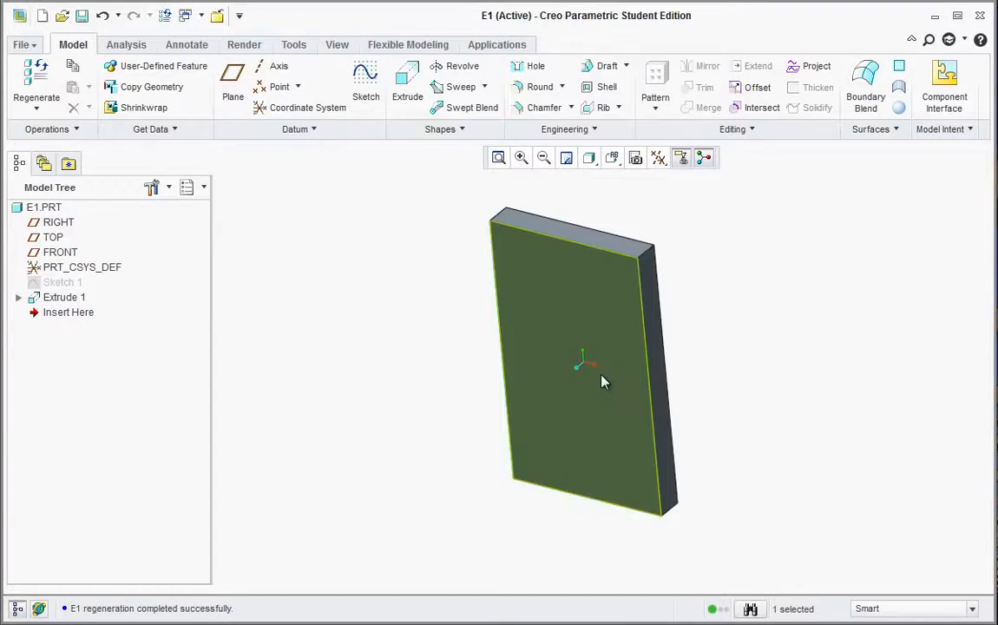
# Step: Start a new sketch on the front face of the plate and dismiss the selection filter hint
pyautogui.scroll(2, 604, 376)
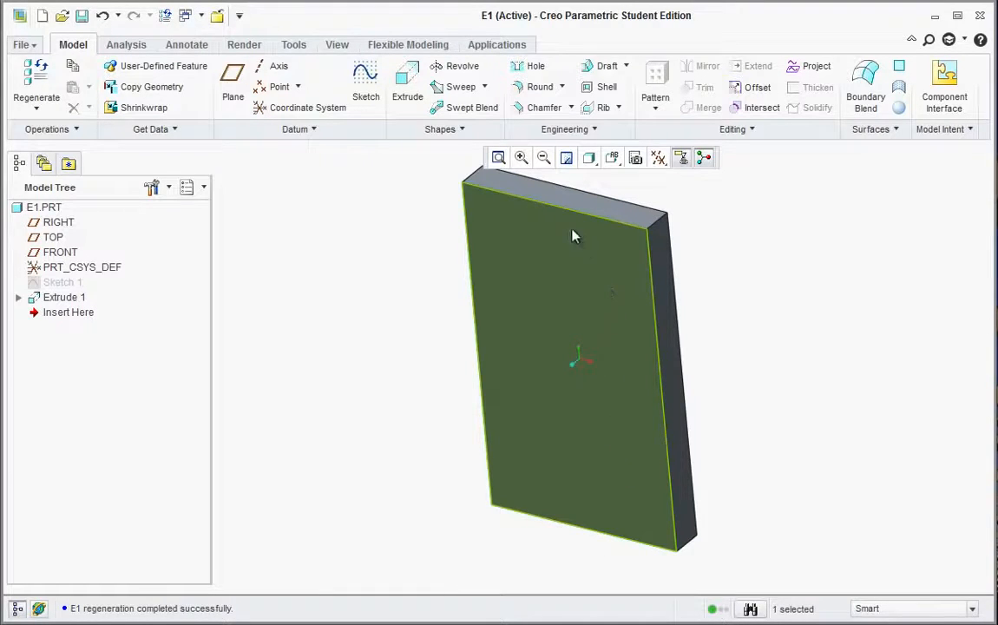
pyautogui.click(365, 87)
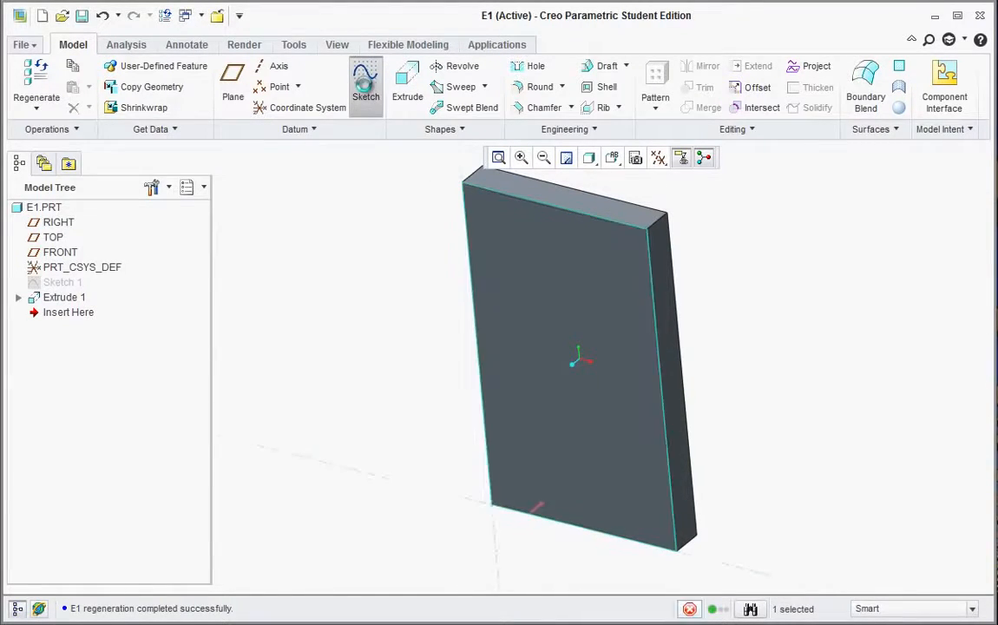
pyautogui.click(587, 447)
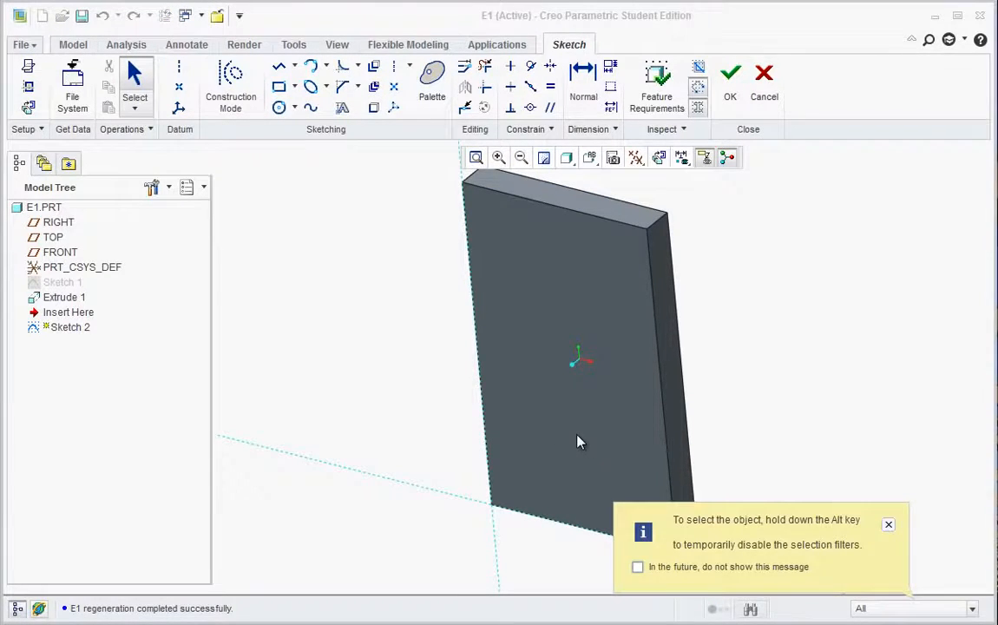
pyautogui.click(427, 398)
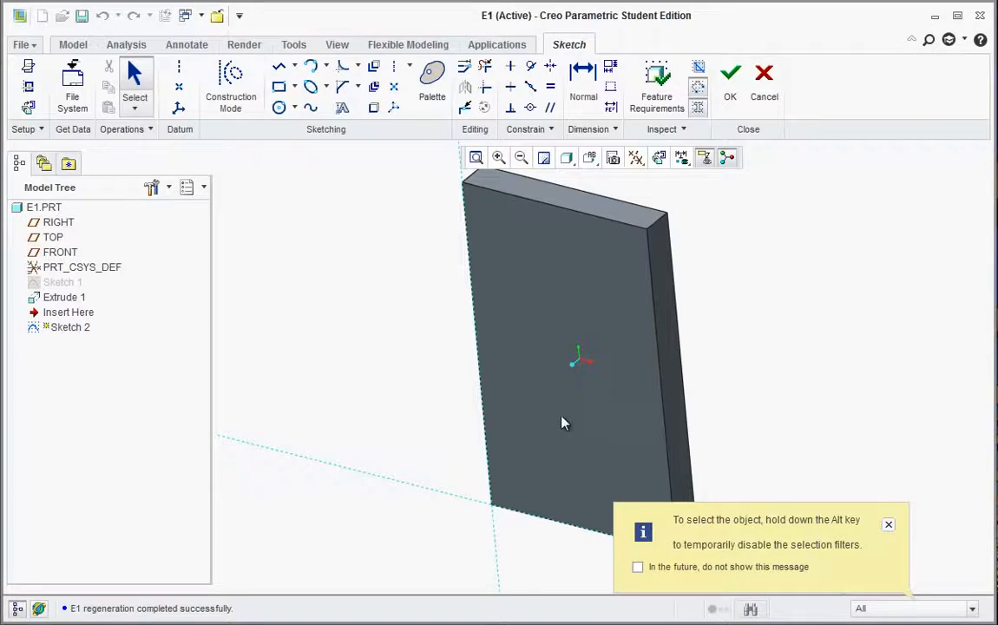
pyautogui.click(890, 527)
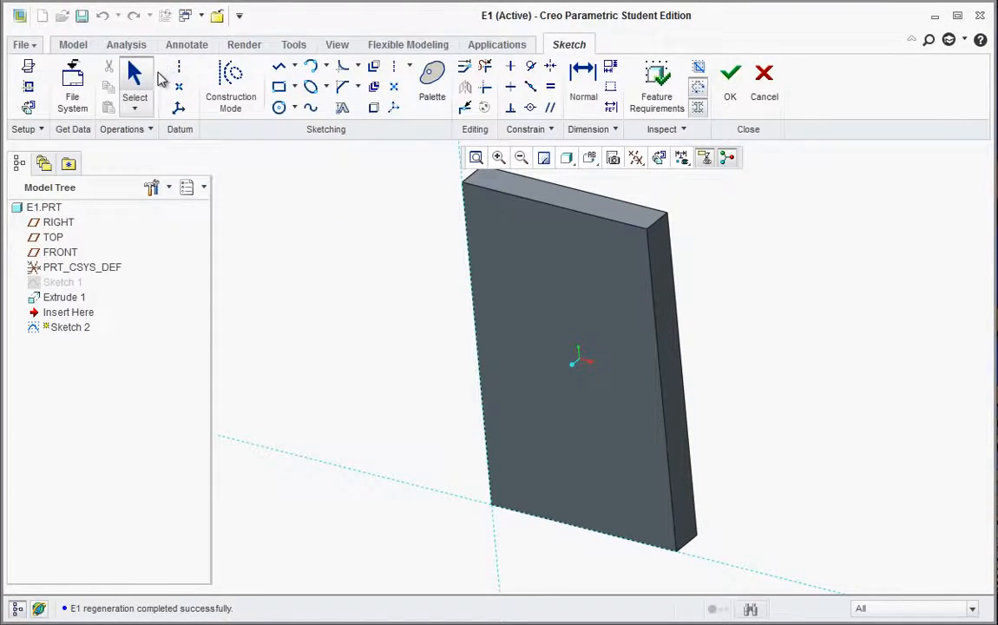
# Step: Sketch a rectangle about 2.73 wide and 1.38 high from the lower-left corner of the plate's front face
pyautogui.click(280, 88)
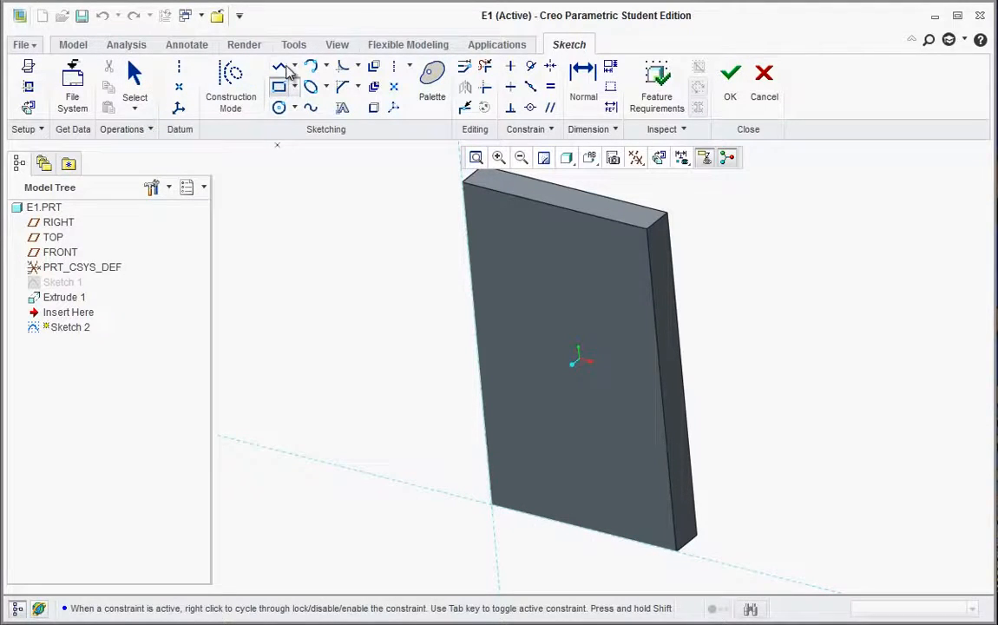
pyautogui.click(491, 509)
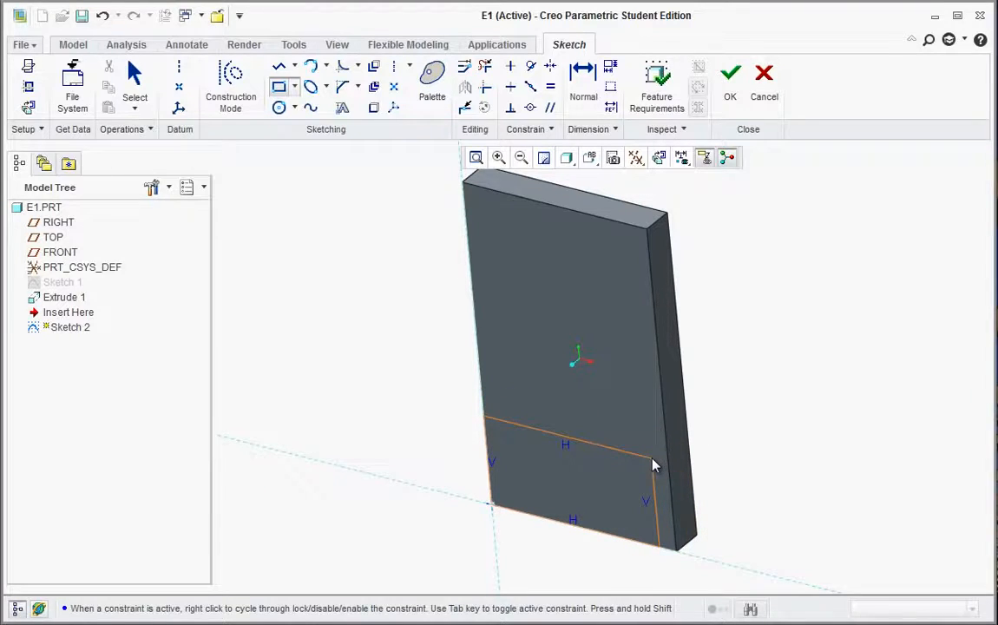
pyautogui.click(654, 464)
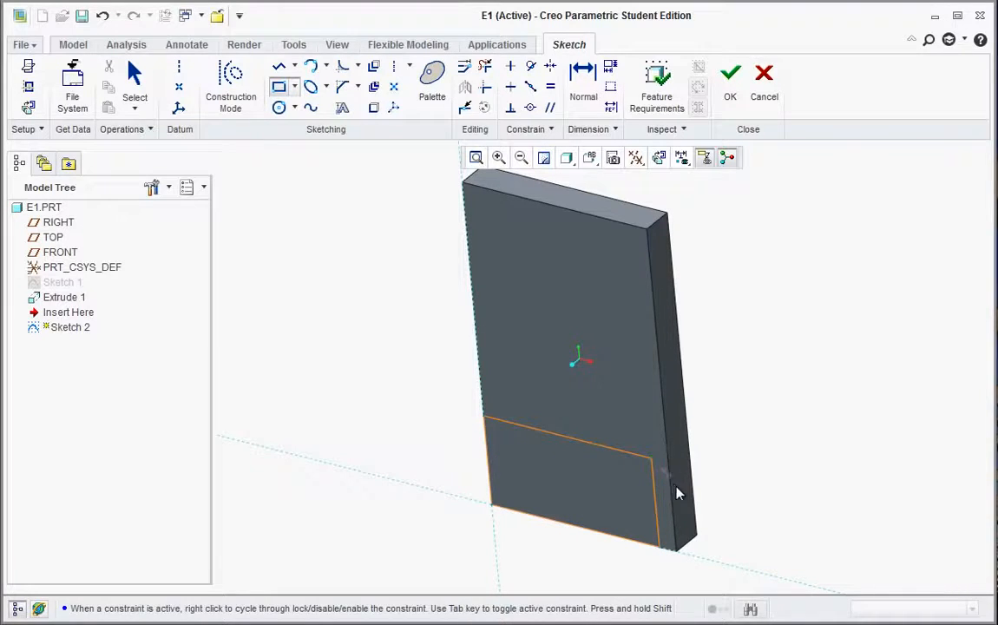
pyautogui.middleClick(737, 484)
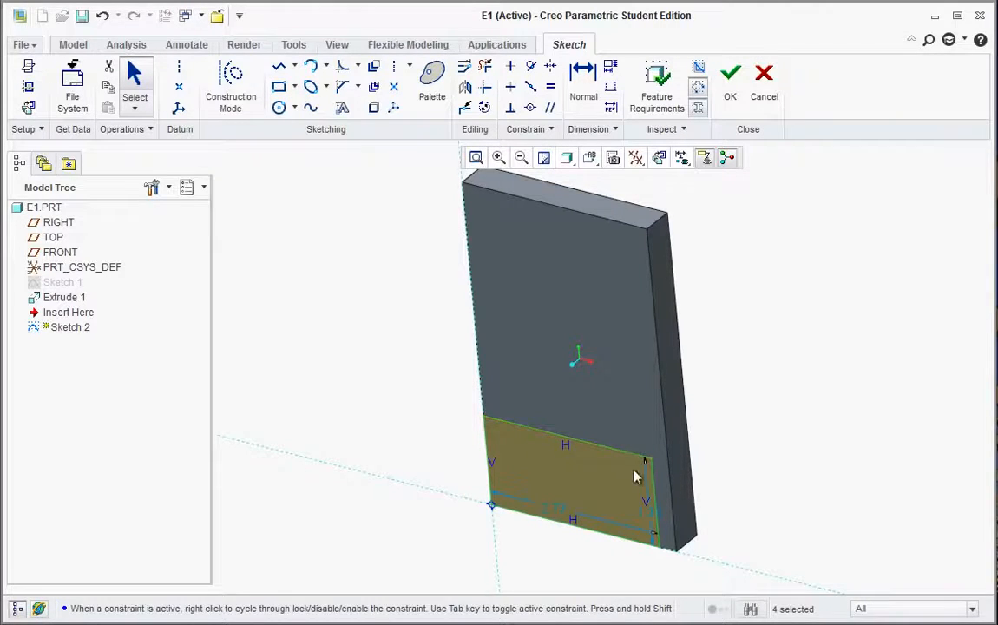
# Step: Place the rectangle's width and height dimensions outside the plate and set the height to 1.5
pyautogui.moveTo(651, 518); pyautogui.dragTo(762, 526)
pyautogui.moveTo(553, 537); pyautogui.dragTo(560, 560)
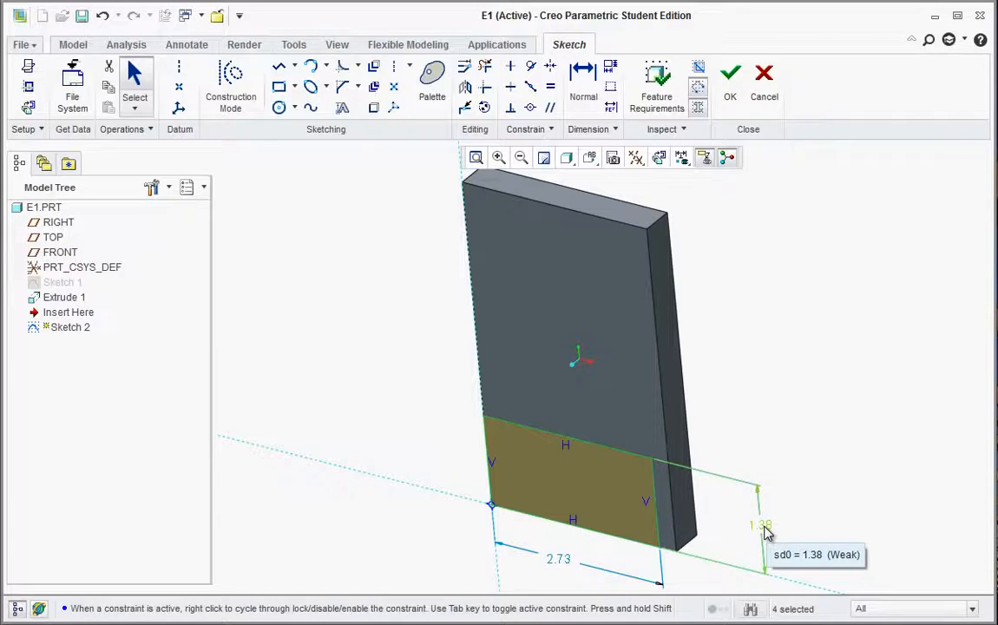
pyautogui.doubleClick(764, 528)
pyautogui.write('1.5')
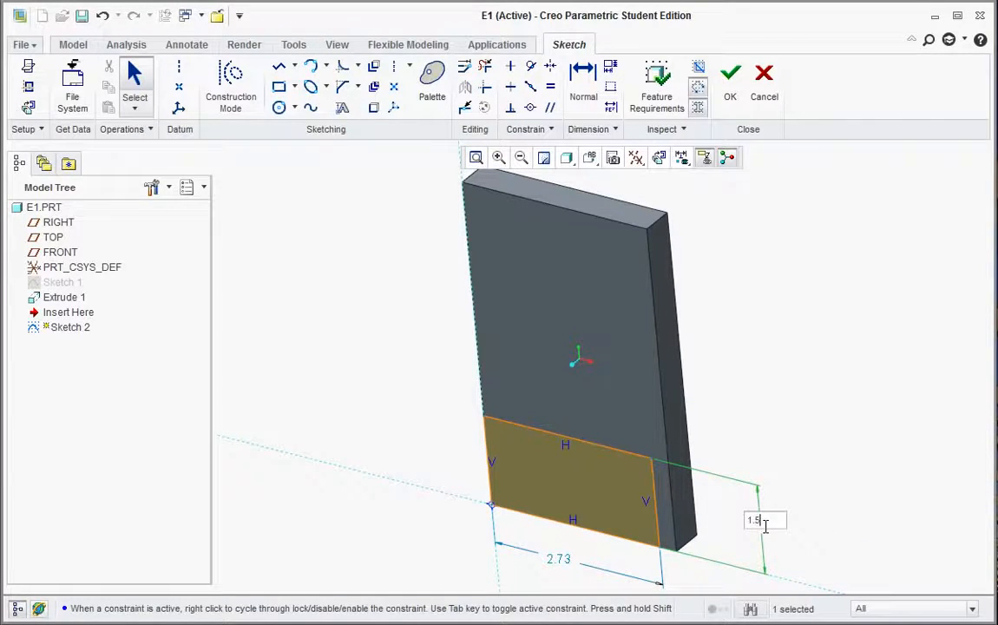
pyautogui.press('Return')
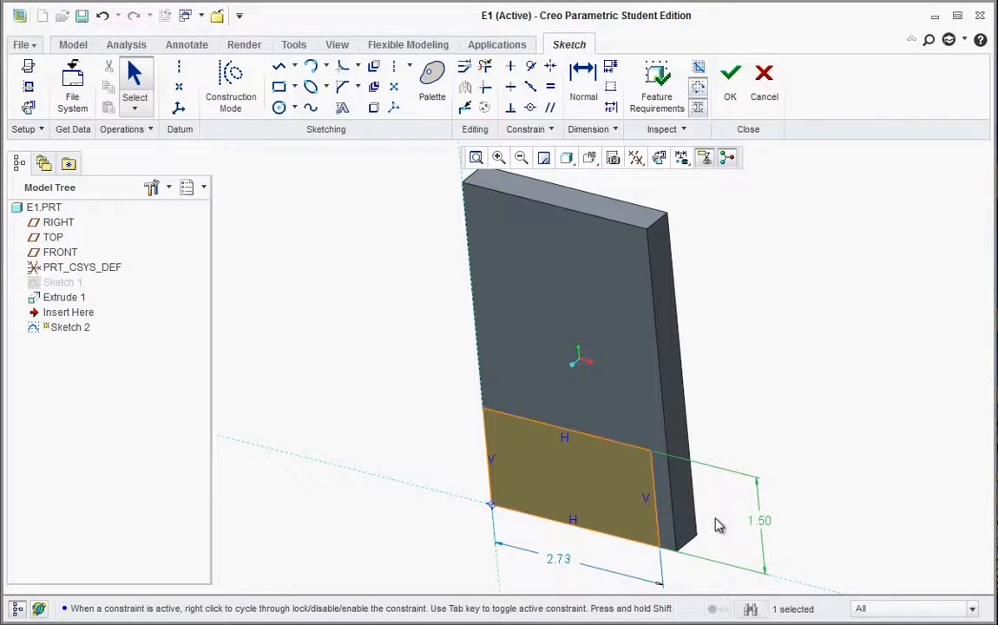
pyautogui.click(719, 525)
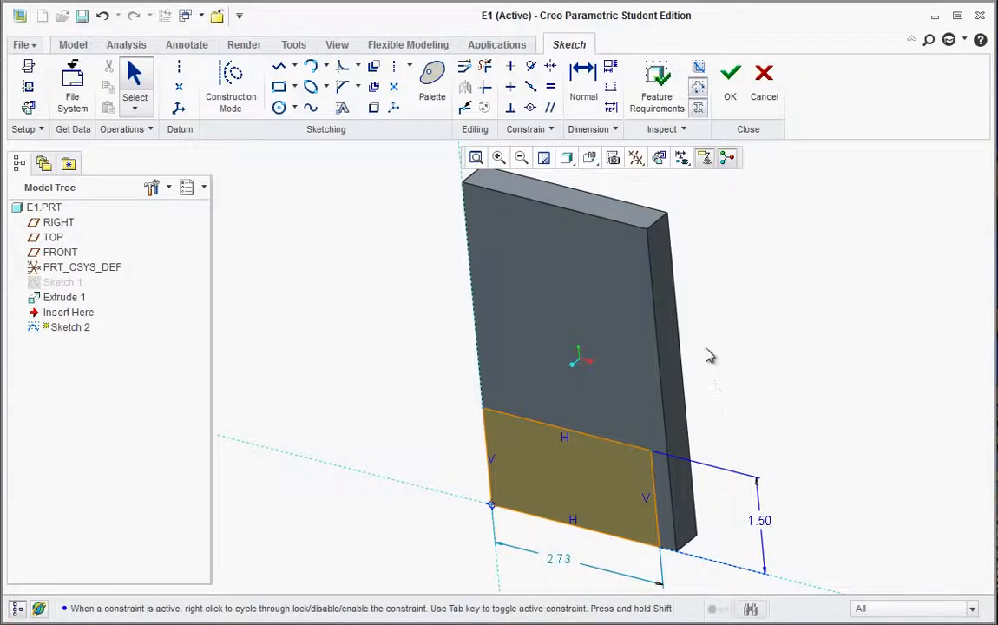
# Step: Make the rectangle's right side coincident with the plate's right edge and finish the sketch
pyautogui.click(530, 109)
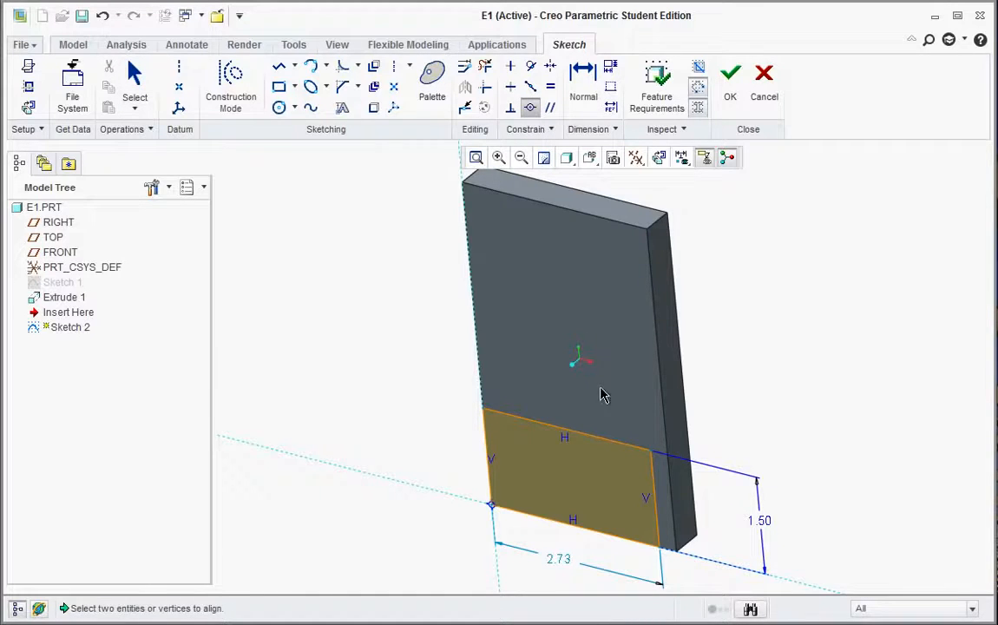
pyautogui.click(653, 473)
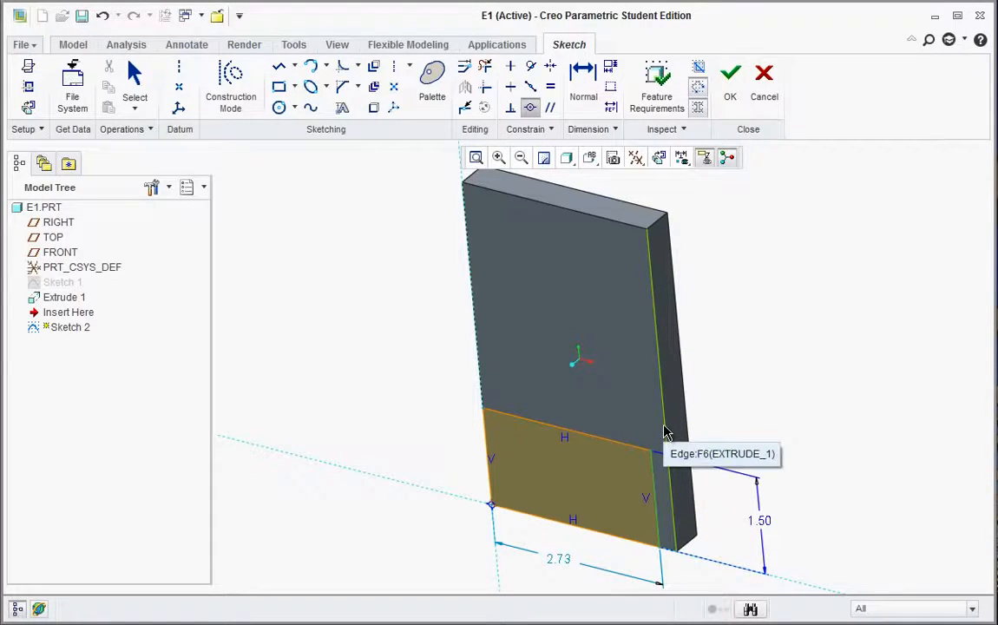
pyautogui.click(665, 432)
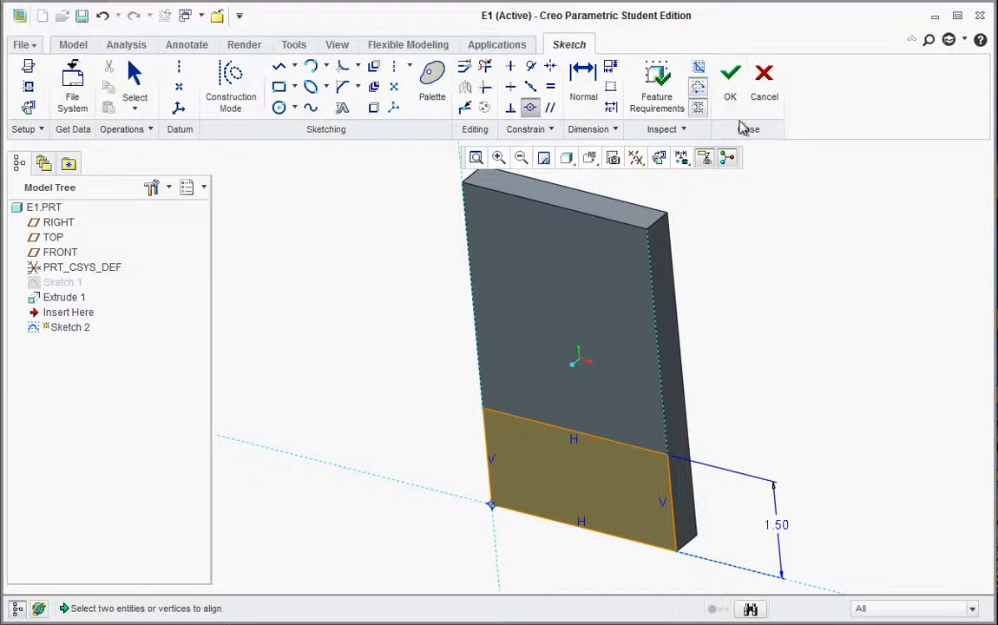
pyautogui.click(731, 77)
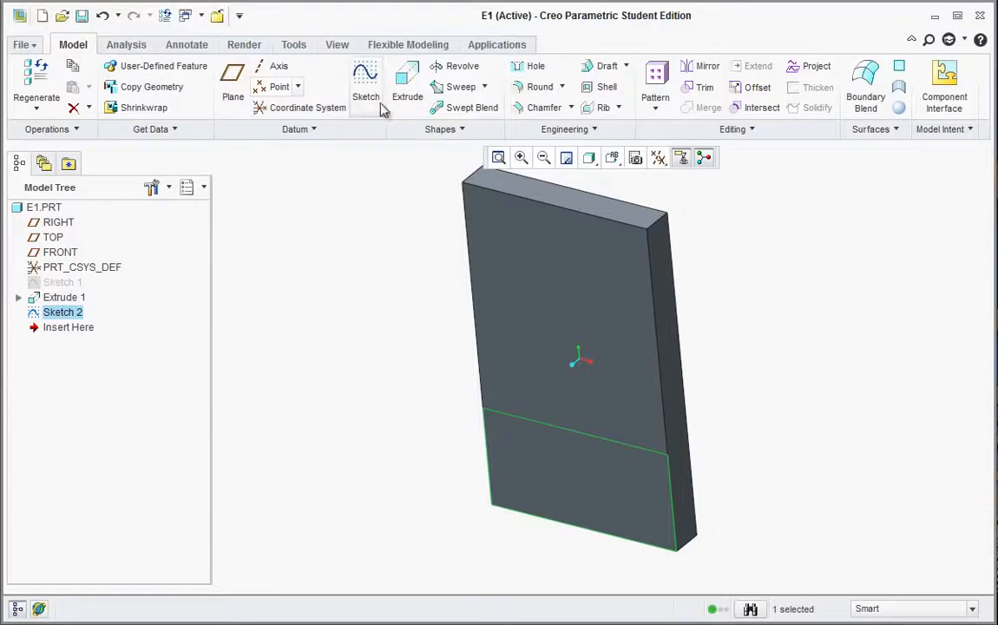
# Step: Extrude the new rectangle sketch 0.5 outward from the plate's front face
pyautogui.click(405, 82)
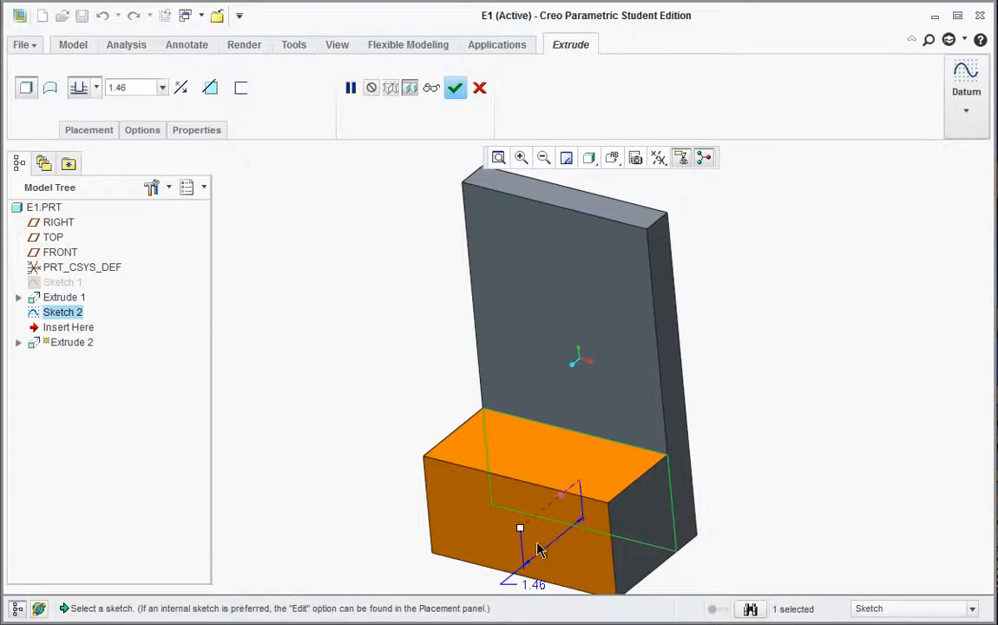
pyautogui.doubleClick(536, 585)
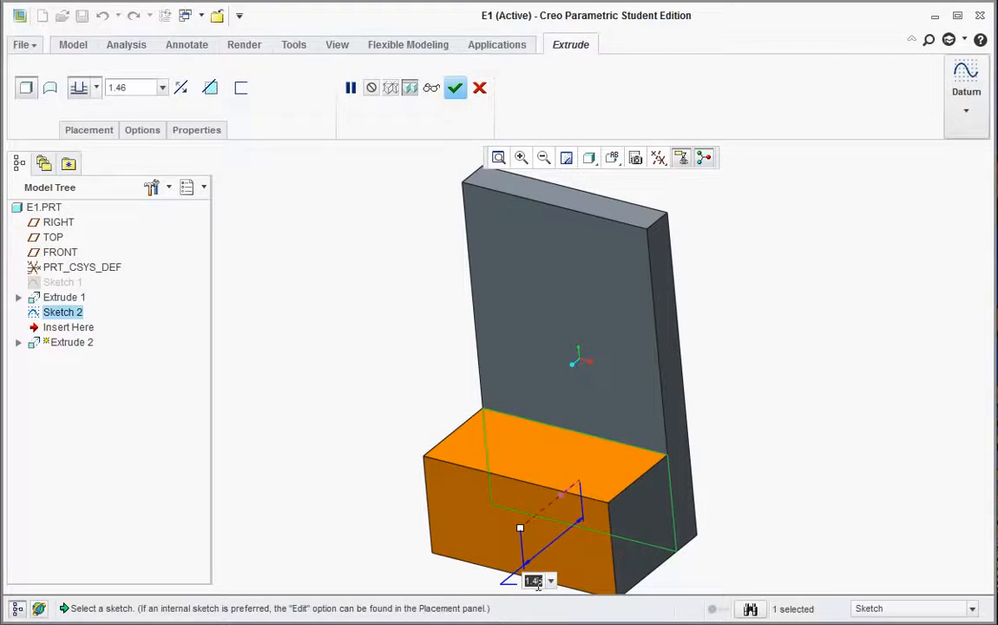
pyautogui.write('0.5')
pyautogui.press('Return')
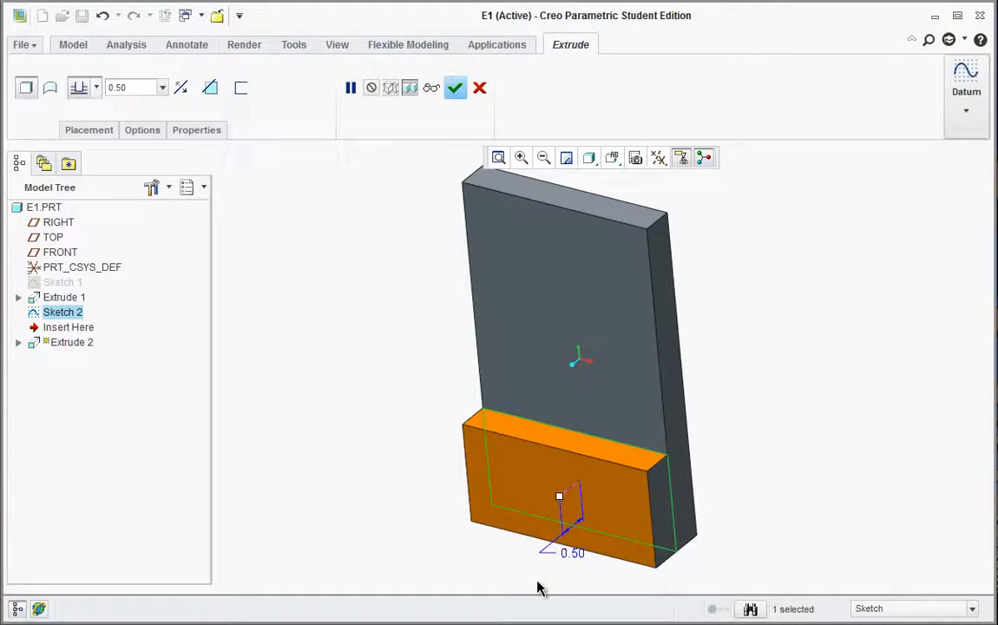
pyautogui.middleClick(539, 577)
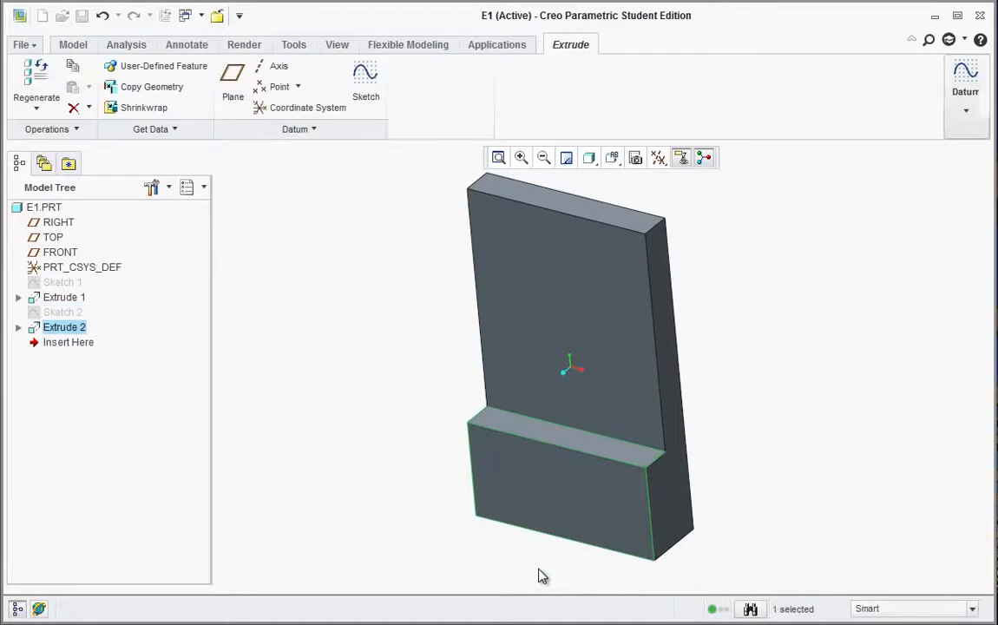
# Step: Start a sketch on the plate's front face above the block, with the RIGHT datum plane as the orientation reference
pyautogui.moveTo(351, 315)
pyautogui.mouseDown(button='middle')
pyautogui.moveTo(363, 311)
pyautogui.moveTo(373, 341)
pyautogui.moveTo(365, 377)
pyautogui.moveTo(361, 263)
pyautogui.moveTo(331, 288)
pyautogui.moveTo(343, 318)
pyautogui.mouseUp(button='middle')
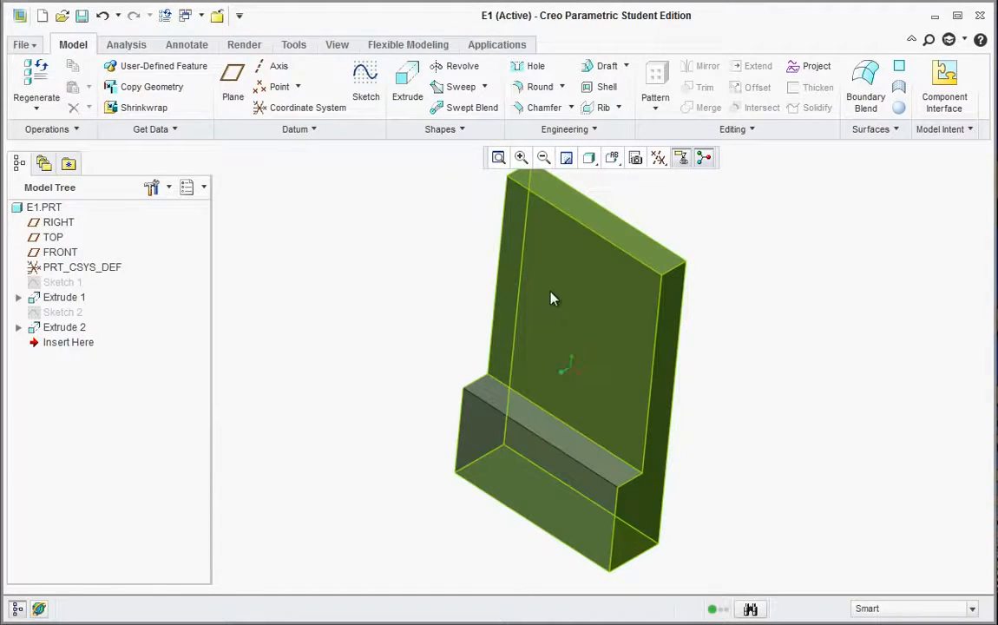
pyautogui.click(366, 86)
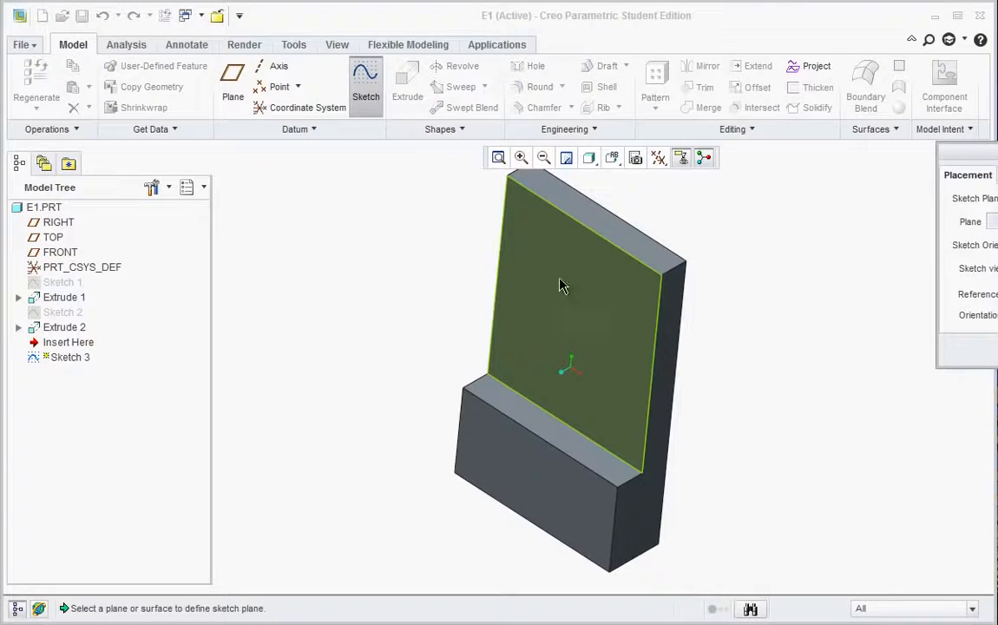
pyautogui.moveTo(981, 153)
pyautogui.mouseDown()
pyautogui.moveTo(909, 171)
pyautogui.moveTo(855, 160)
pyautogui.mouseUp()
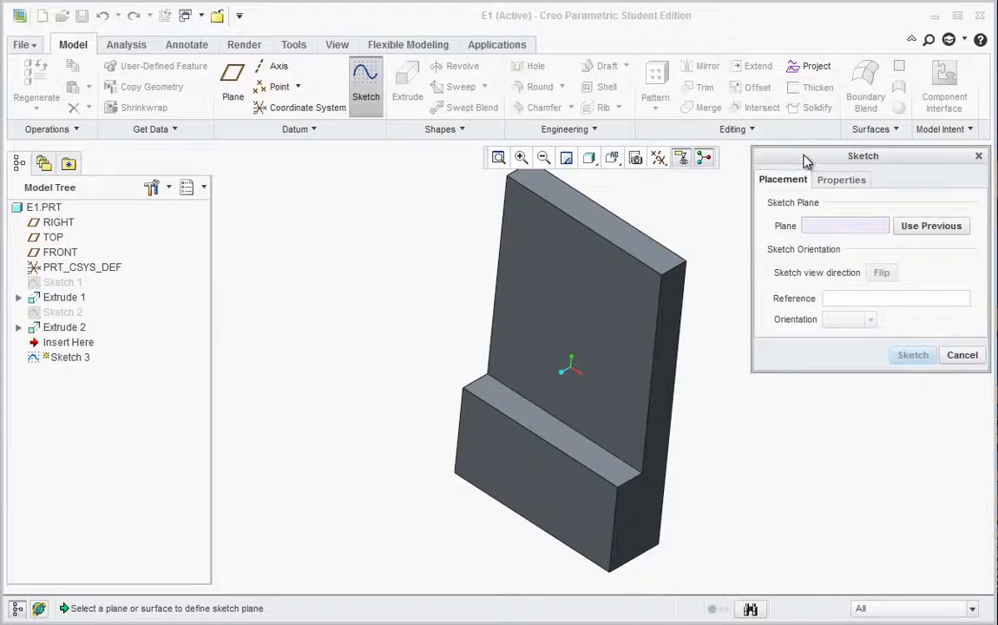
pyautogui.click(566, 306)
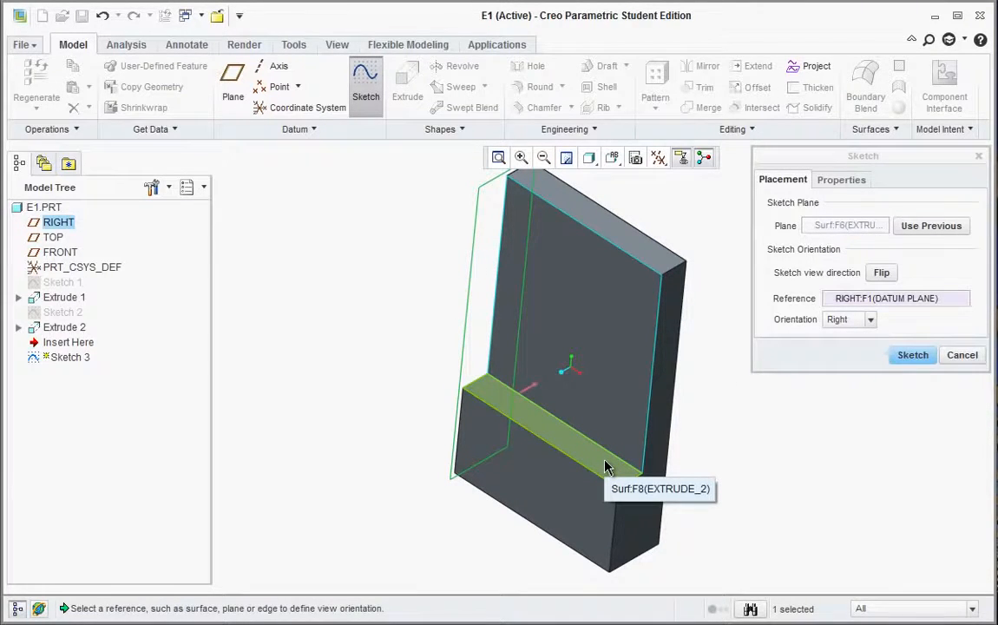
pyautogui.click(913, 360)
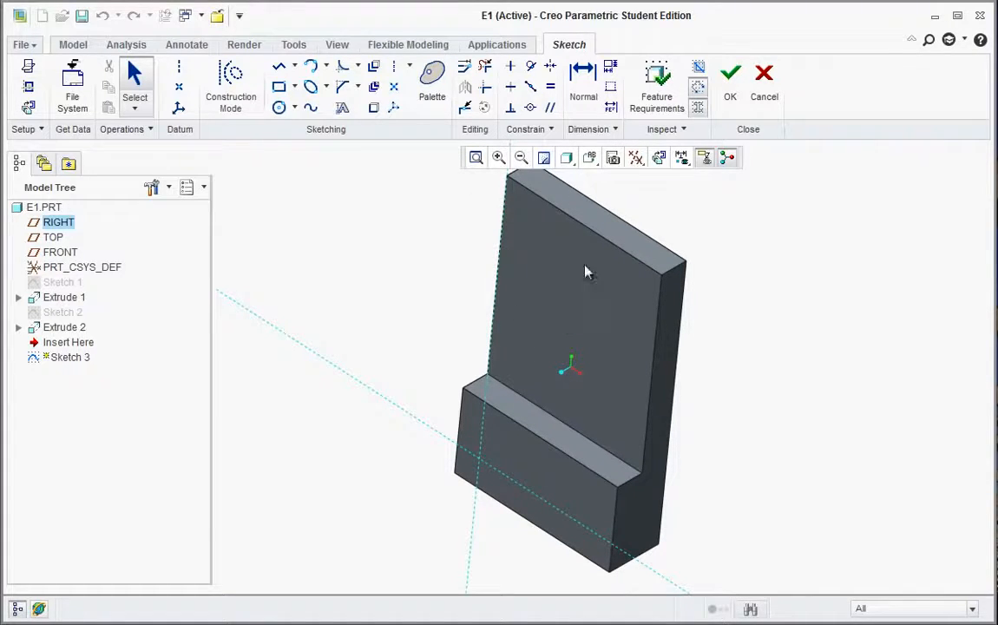
# Step: Sketch a circle about 0.73 in diameter in the upper-left area of the plate's front face
pyautogui.click(280, 114)
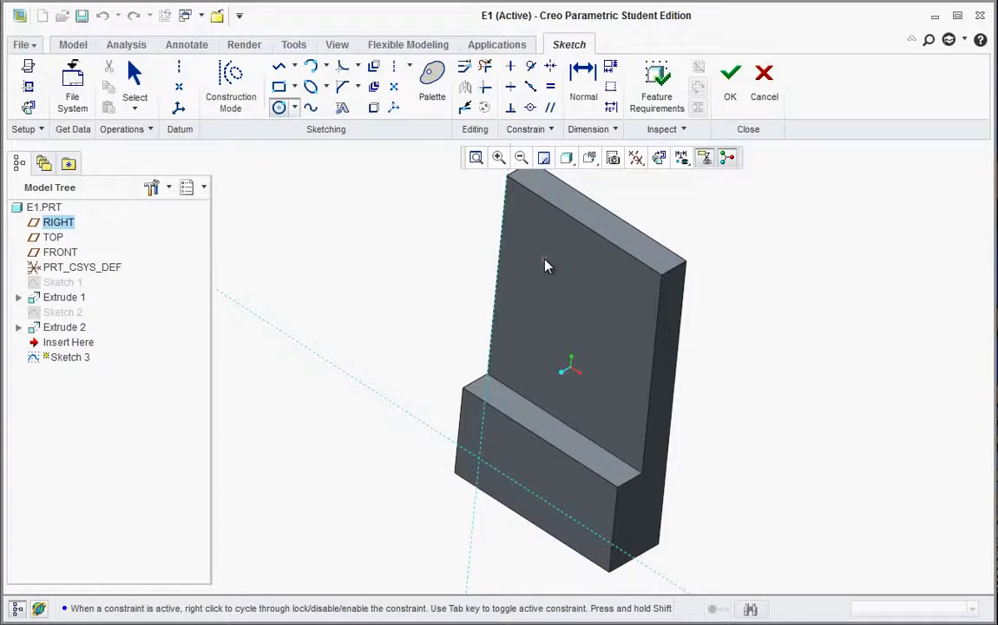
pyautogui.click(592, 159)
pyautogui.click(599, 242)
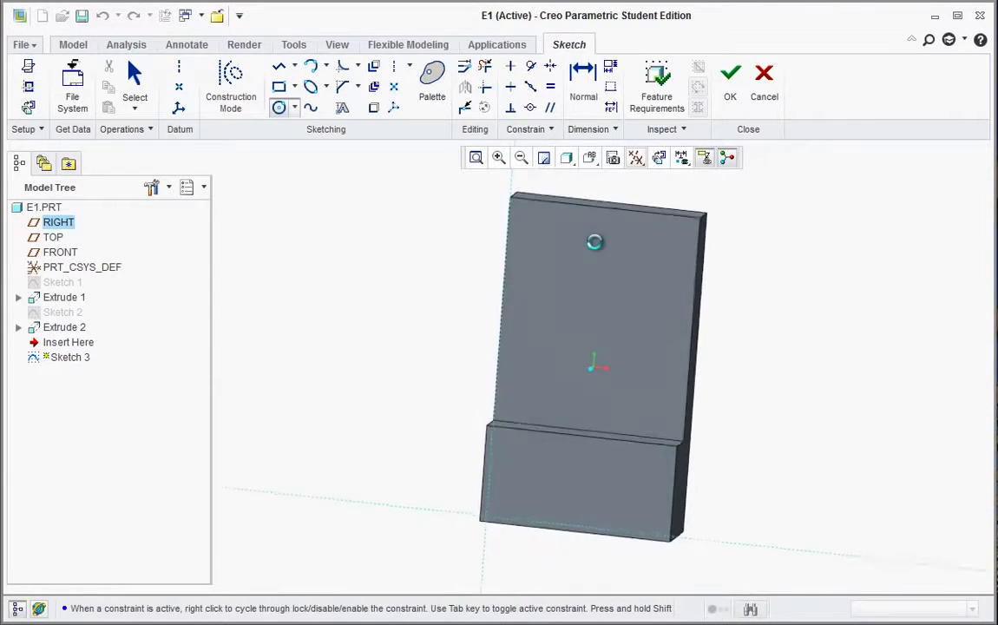
pyautogui.click(553, 267)
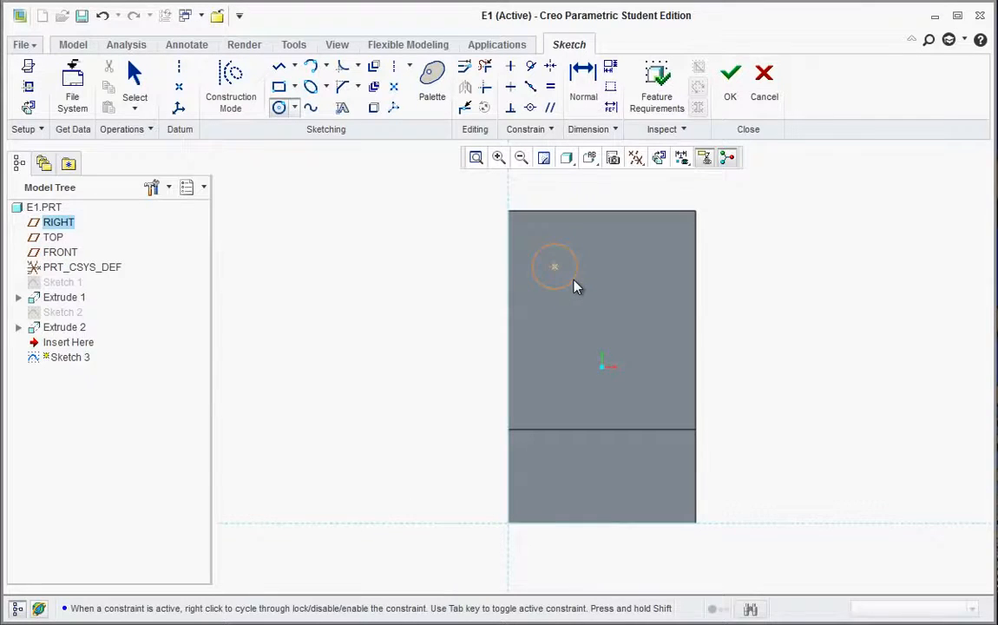
pyautogui.click(576, 287)
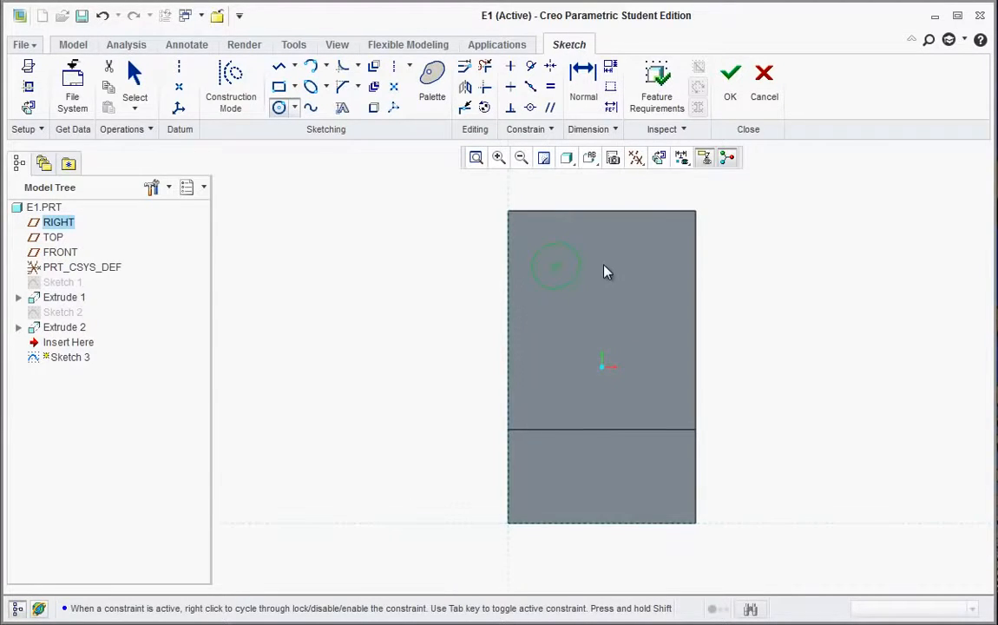
pyautogui.middleClick(625, 246)
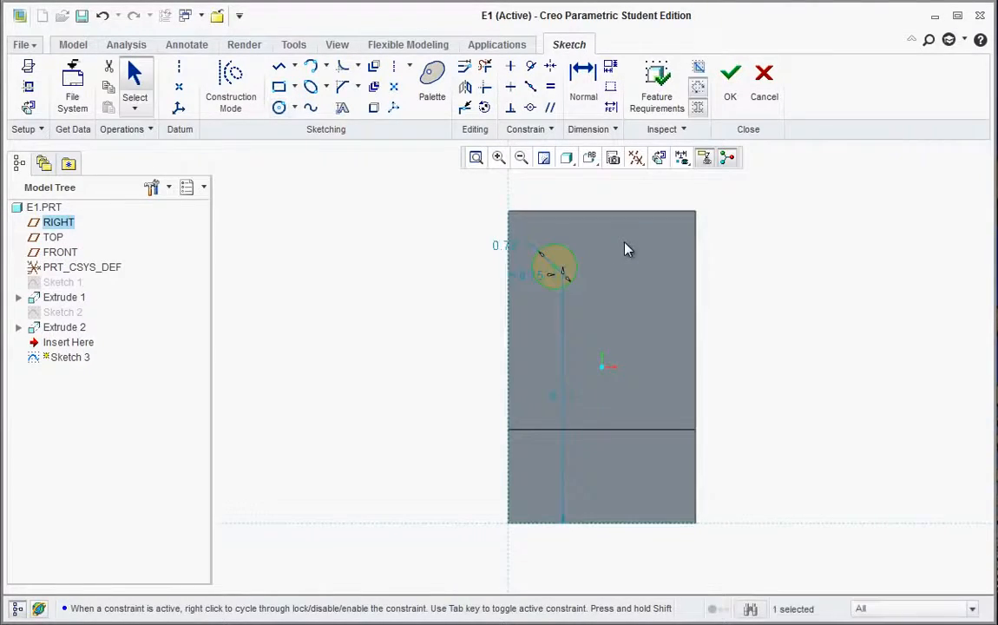
# Step: Spread the circle's dimensions outside the plate and set its center's distance from the left edge to 1
pyautogui.moveTo(500, 245); pyautogui.dragTo(473, 217)
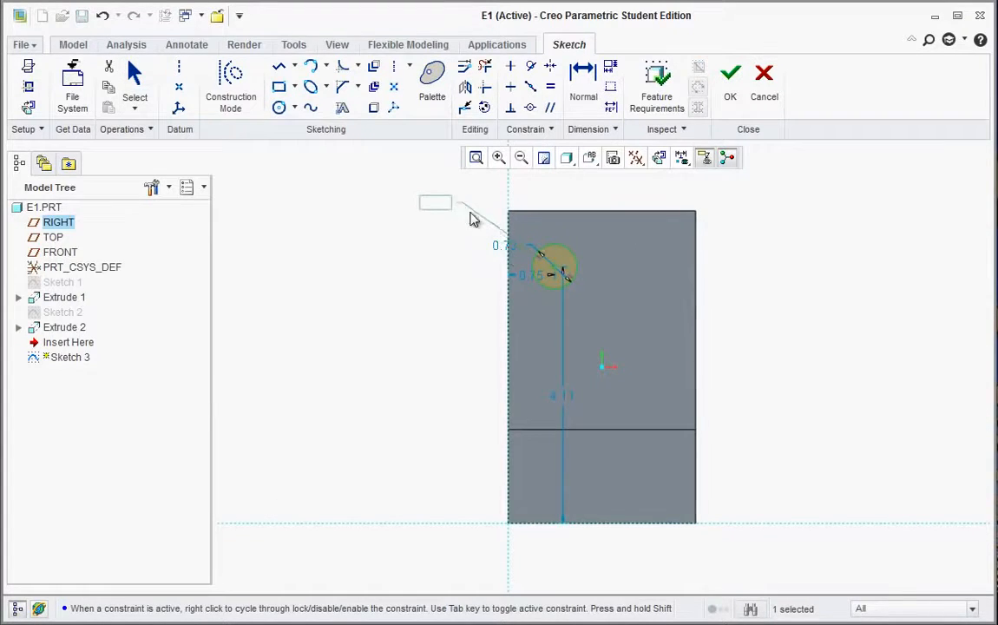
pyautogui.moveTo(450, 312); pyautogui.dragTo(449, 311)
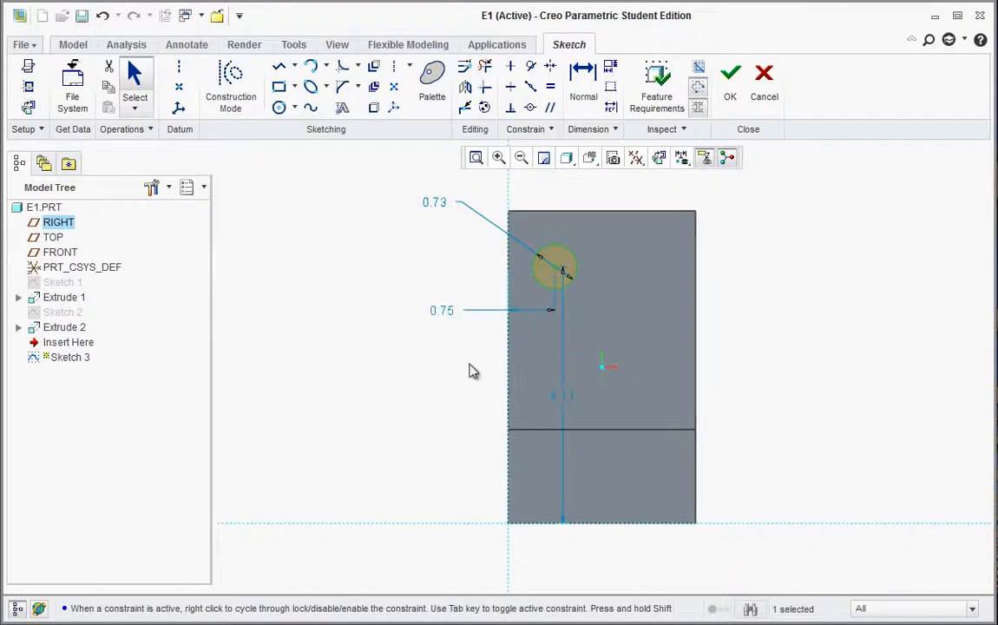
pyautogui.moveTo(565, 403); pyautogui.dragTo(400, 373)
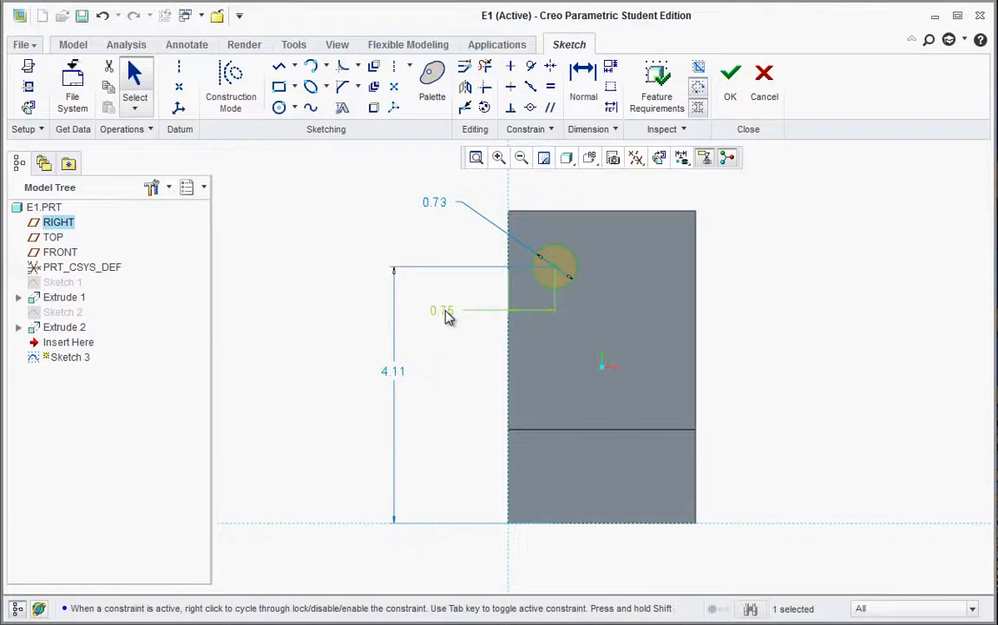
pyautogui.moveTo(446, 311)
pyautogui.mouseDown()
pyautogui.moveTo(516, 235)
pyautogui.moveTo(542, 192)
pyautogui.moveTo(532, 192)
pyautogui.mouseUp()
pyautogui.doubleClick(532, 193)
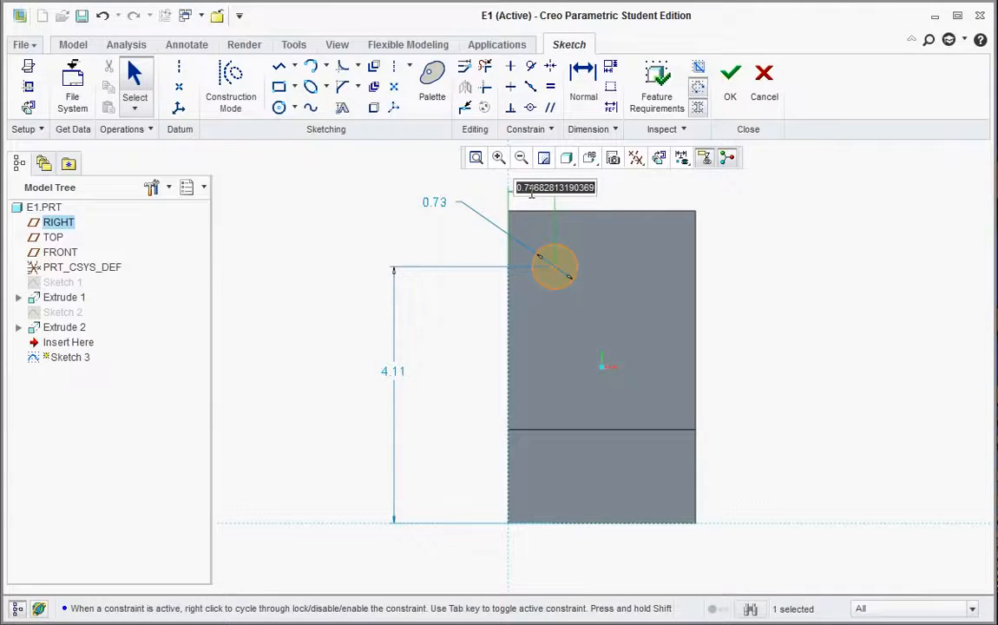
pyautogui.write('1')
pyautogui.press('Return')
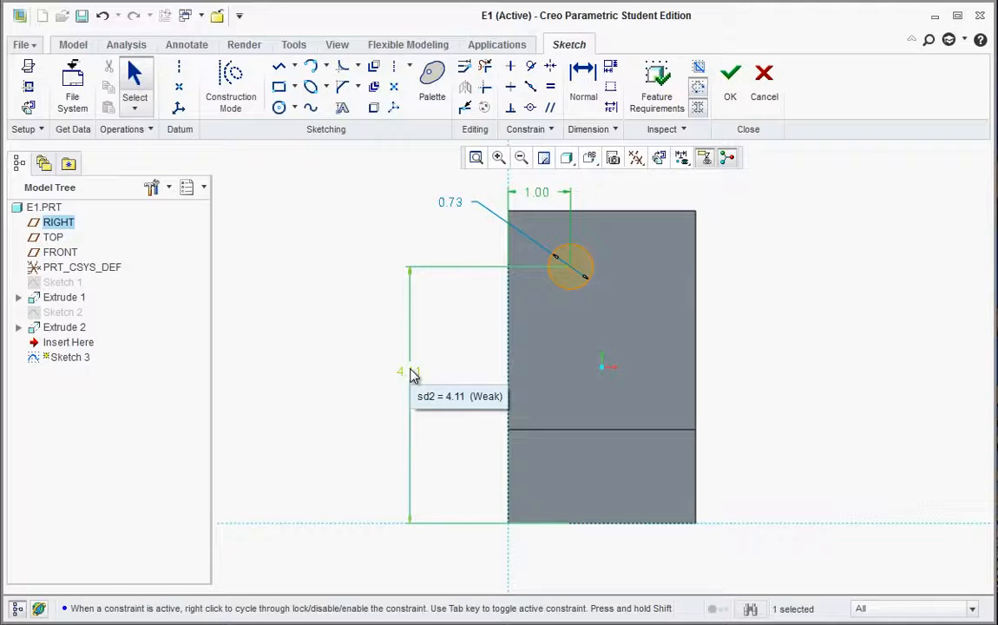
pyautogui.rightClick(413, 374)
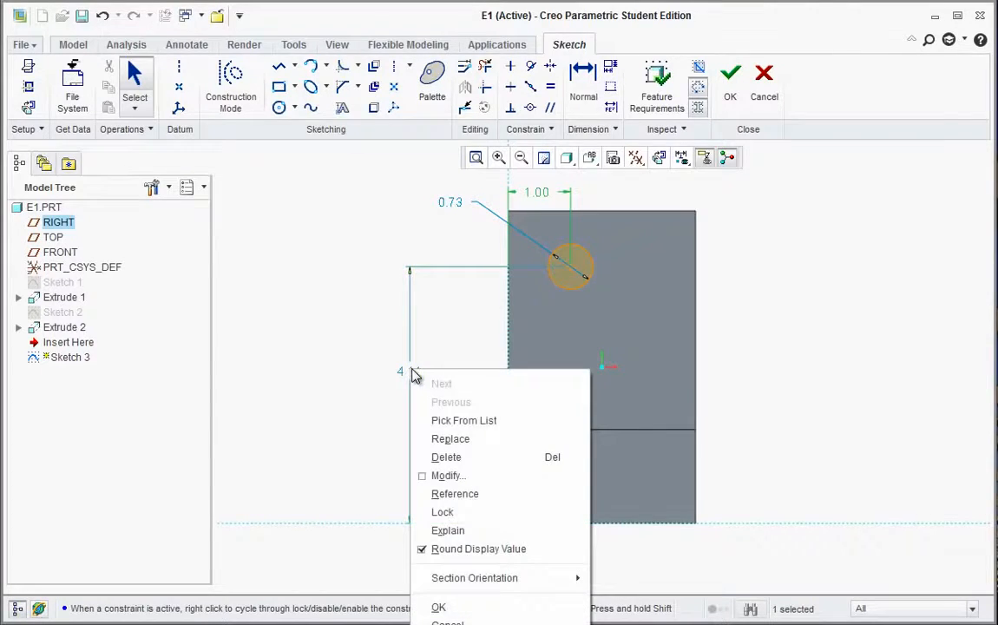
pyautogui.click(374, 410)
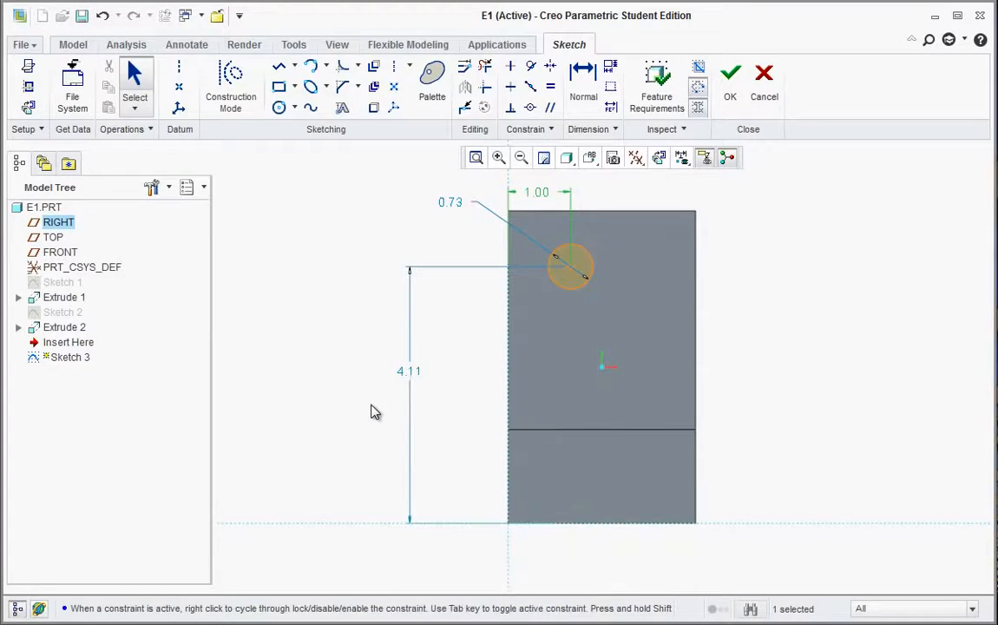
pyautogui.click(415, 375)
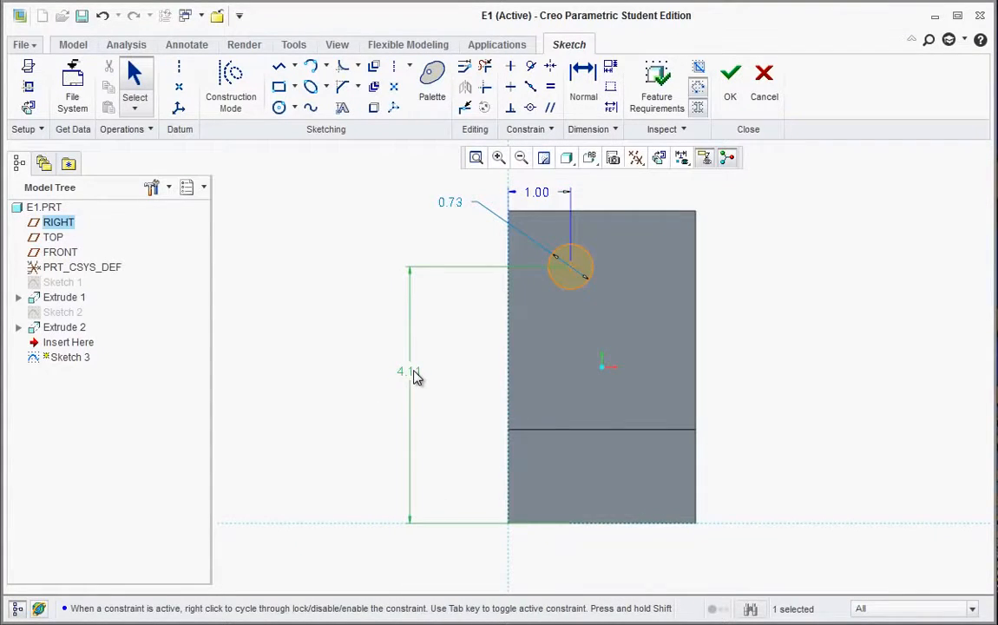
pyautogui.rightClick(415, 375)
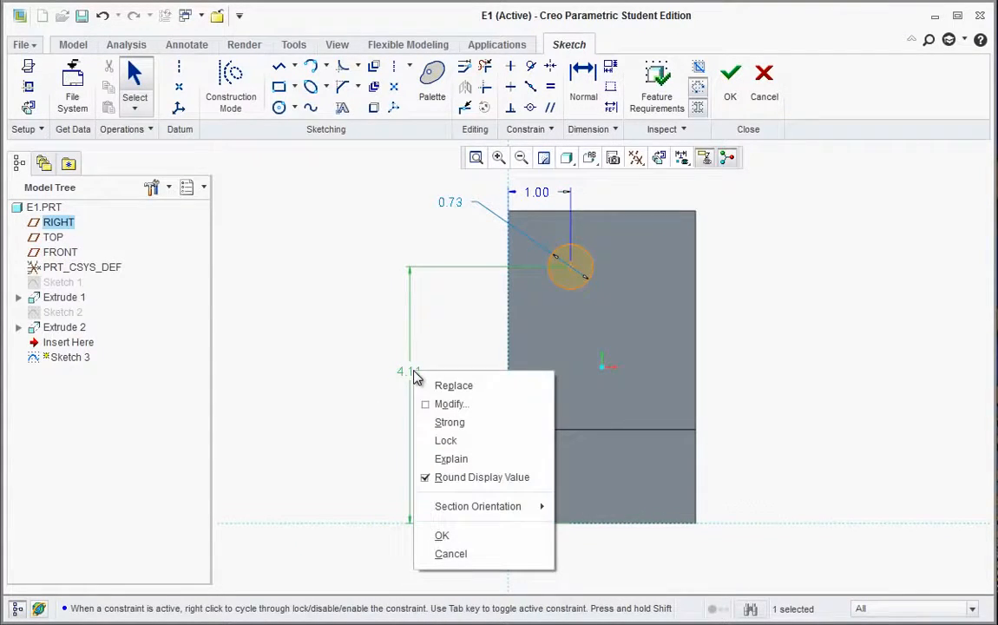
pyautogui.click(374, 414)
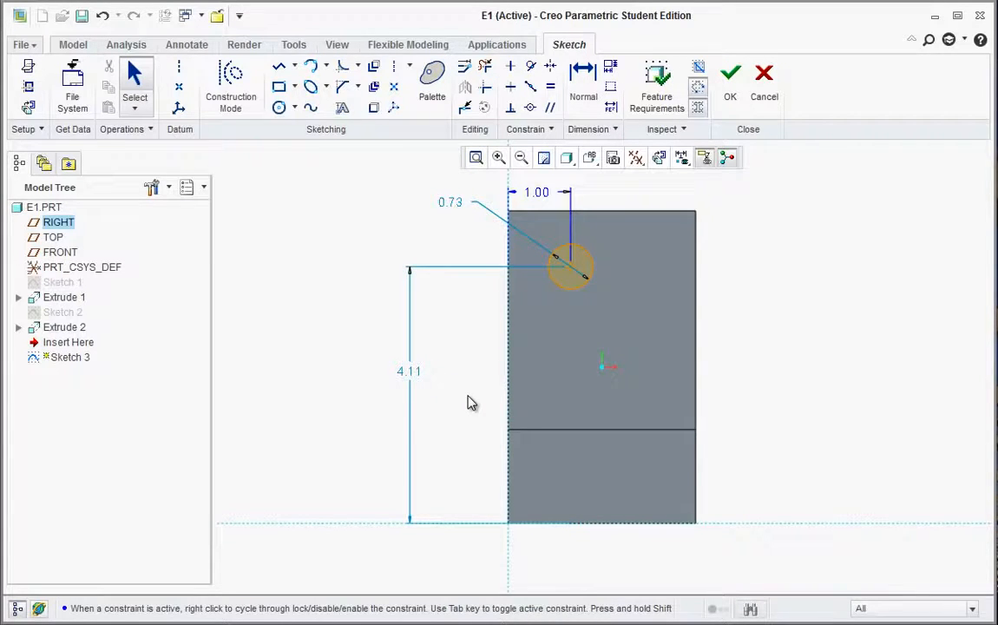
# Step: Dimension the circle's center from the plate's top edge and set that distance to 1
pyautogui.click(587, 87)
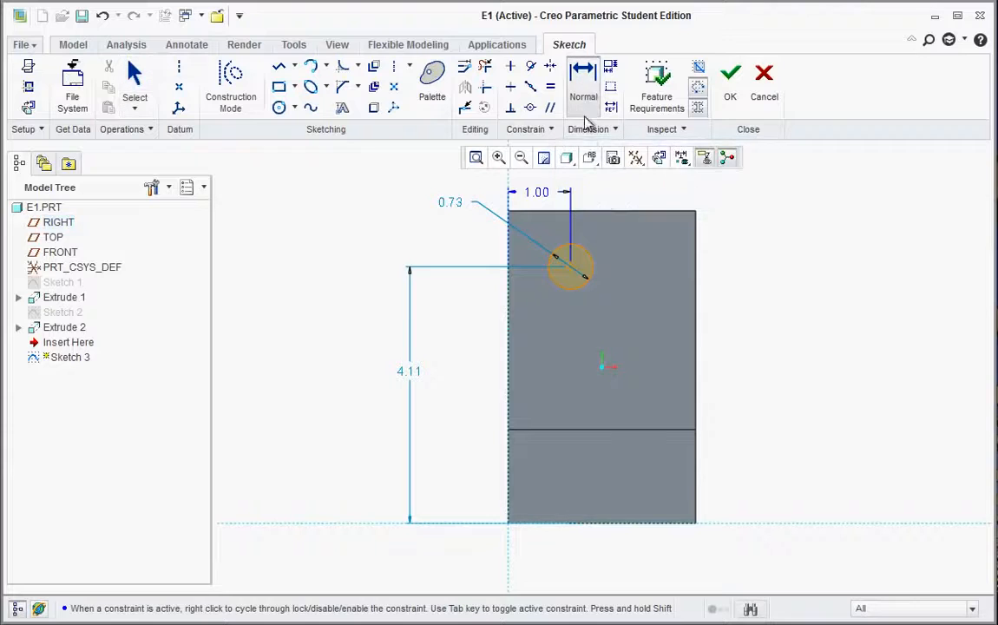
pyautogui.click(571, 268)
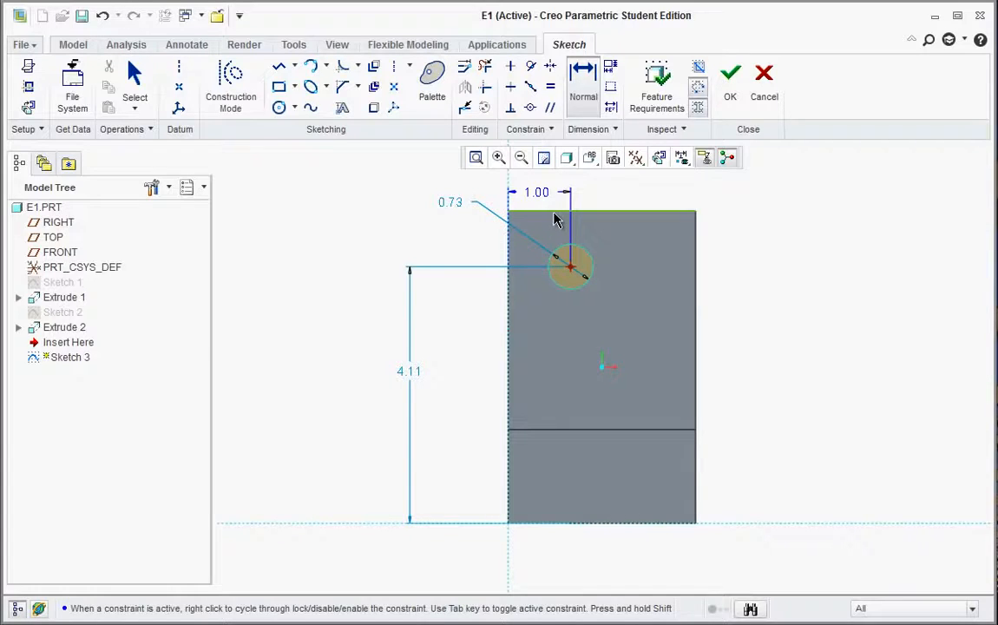
pyautogui.middleClick(409, 230)
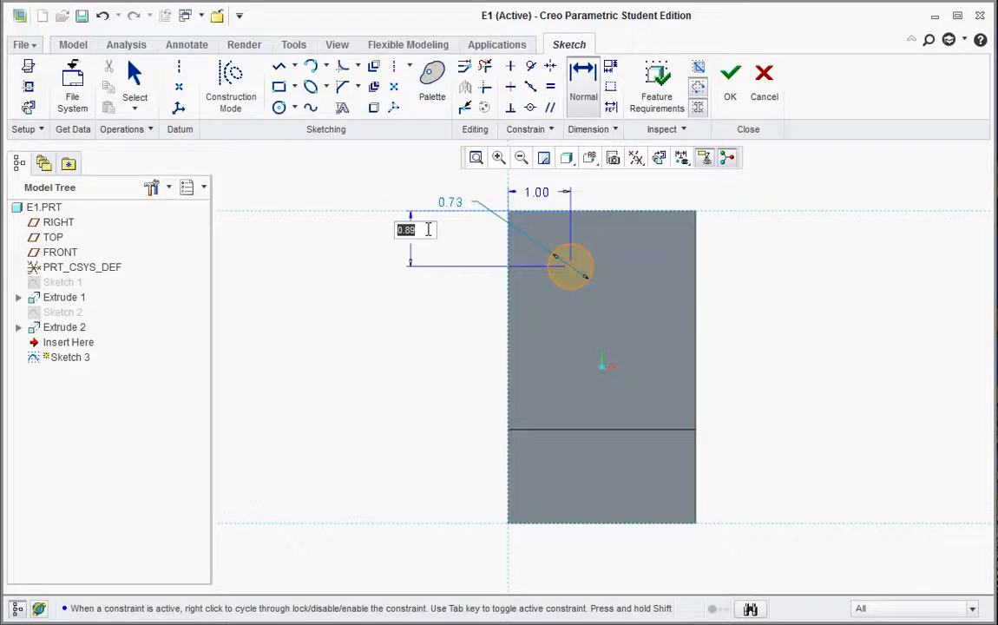
pyautogui.write('1')
pyautogui.press('Return')
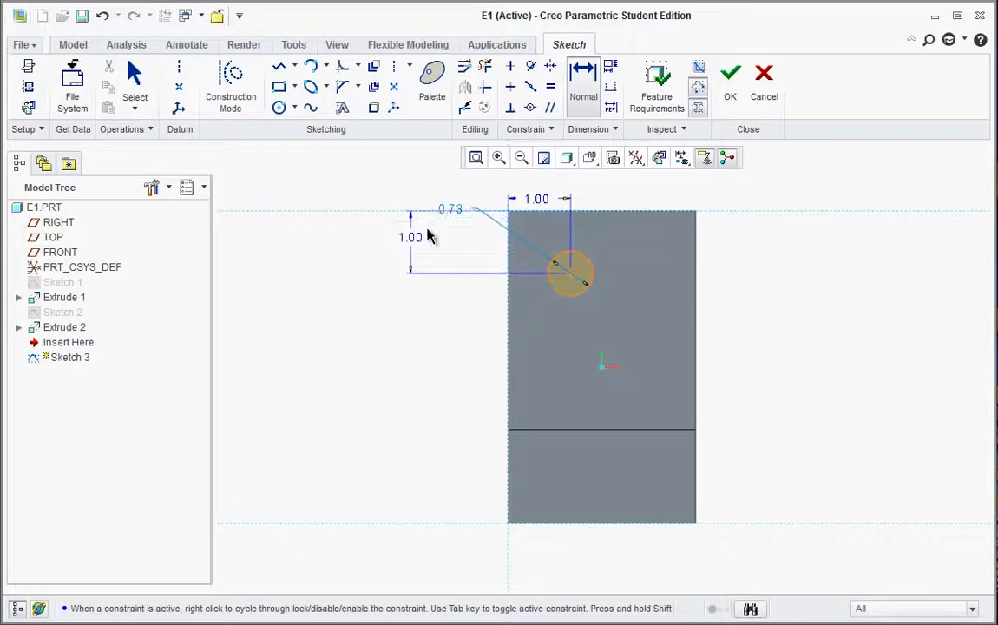
pyautogui.scroll(1, 547, 253)
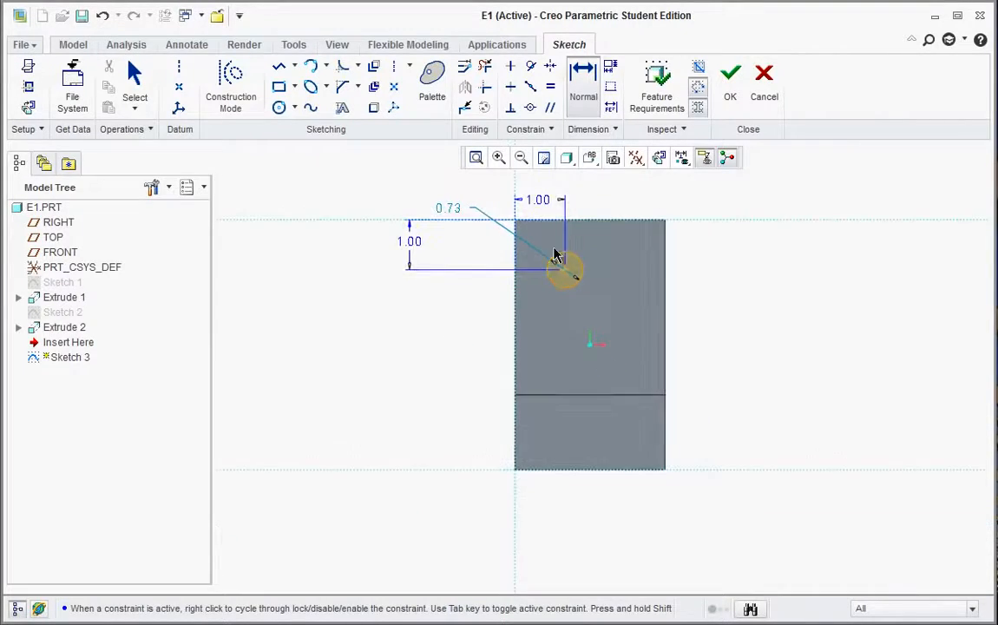
pyautogui.middleClick(463, 249)
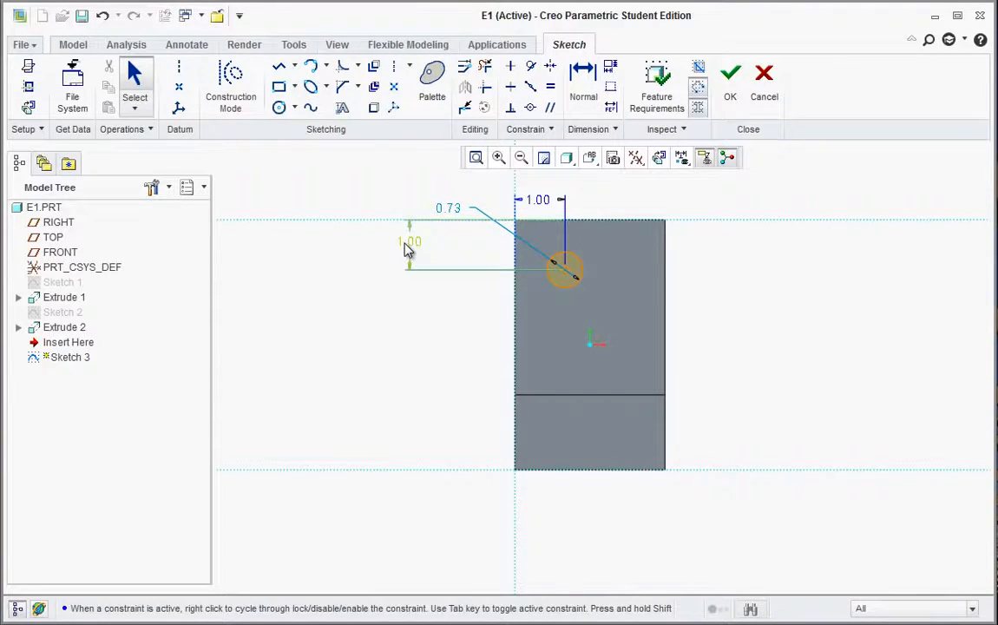
# Step: Move the center's vertical dimension closer to the plate and set the circle's diameter to 0.75
pyautogui.click(410, 244)
pyautogui.moveTo(439, 252); pyautogui.dragTo(481, 245)
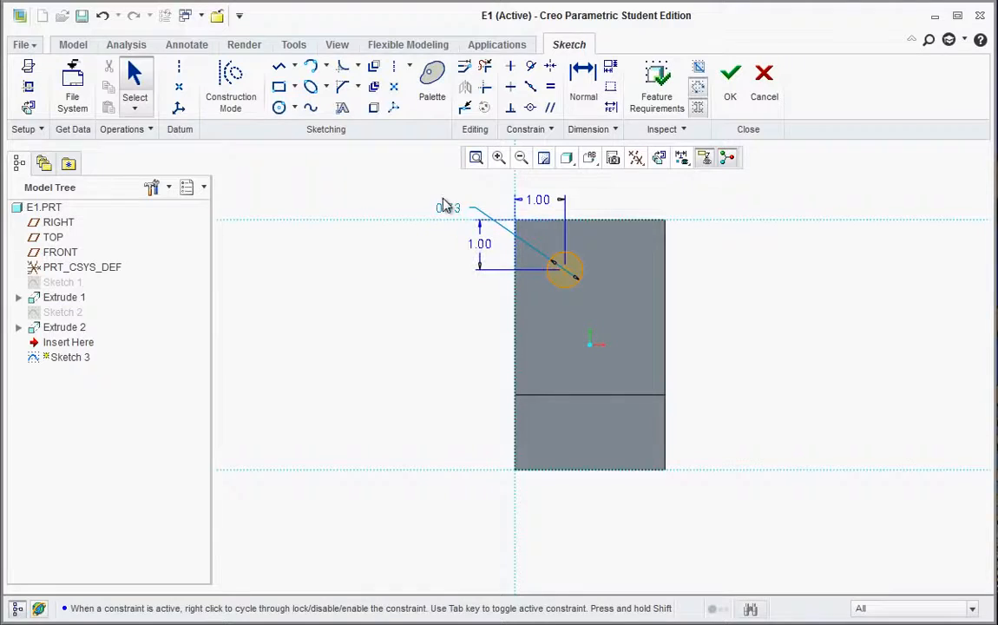
pyautogui.moveTo(445, 214); pyautogui.dragTo(454, 199)
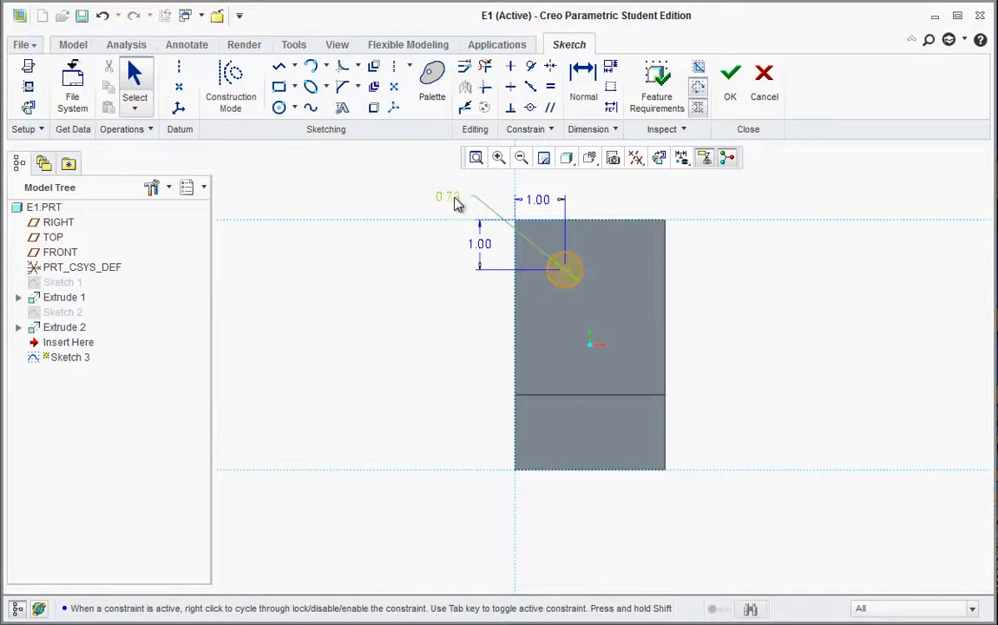
pyautogui.doubleClick(455, 199)
pyautogui.write('.7')
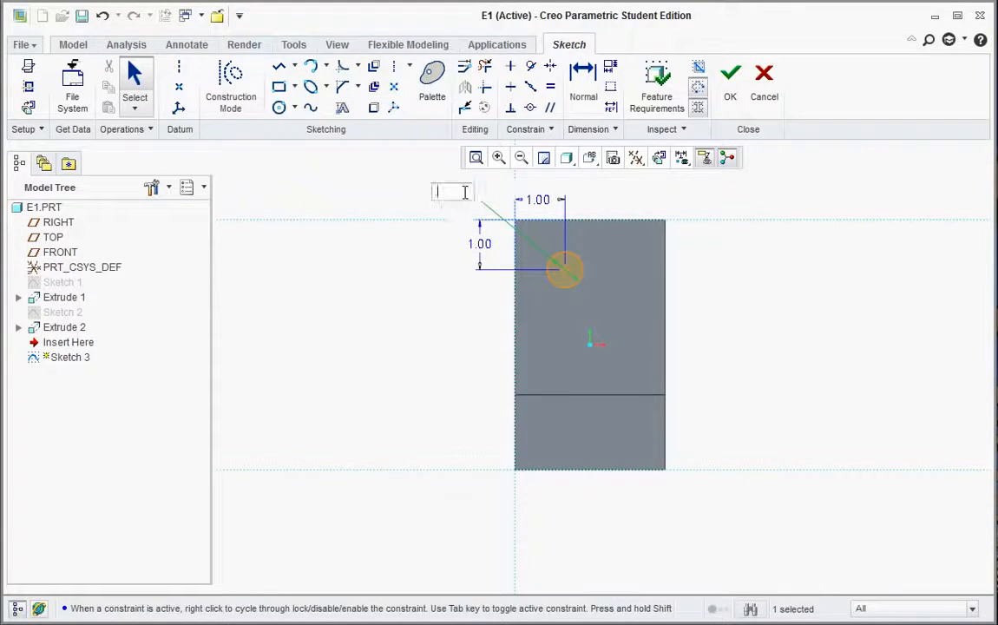
pyautogui.write('5')
pyautogui.press('Return')
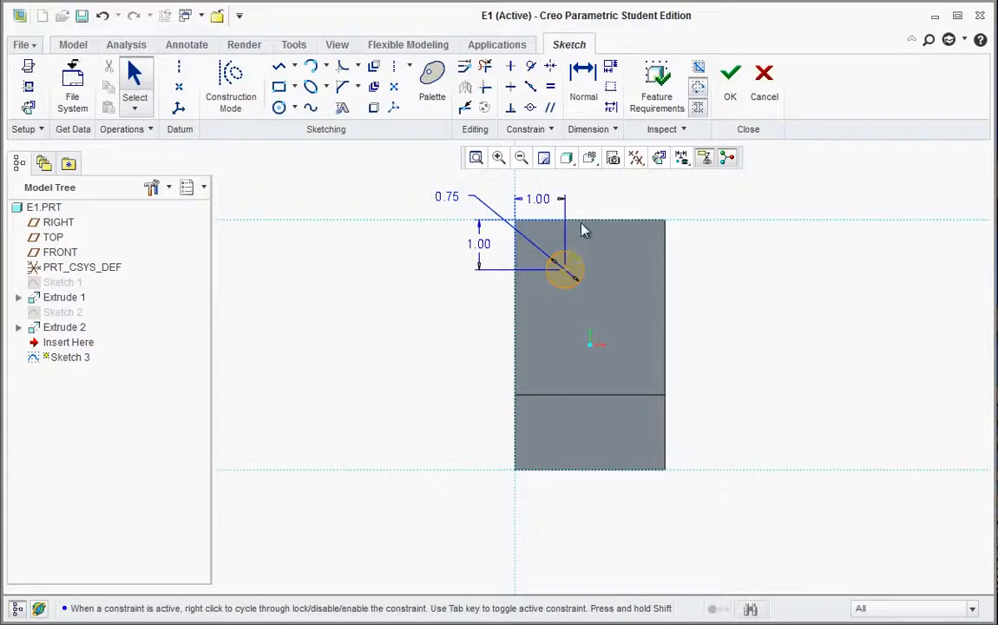
# Step: Move the circle center's horizontal dimension clear of the plate's top face and finish the circle sketch
pyautogui.moveTo(628, 311)
pyautogui.mouseDown(button='middle')
pyautogui.moveTo(589, 342)
pyautogui.moveTo(591, 330)
pyautogui.mouseUp(button='middle')
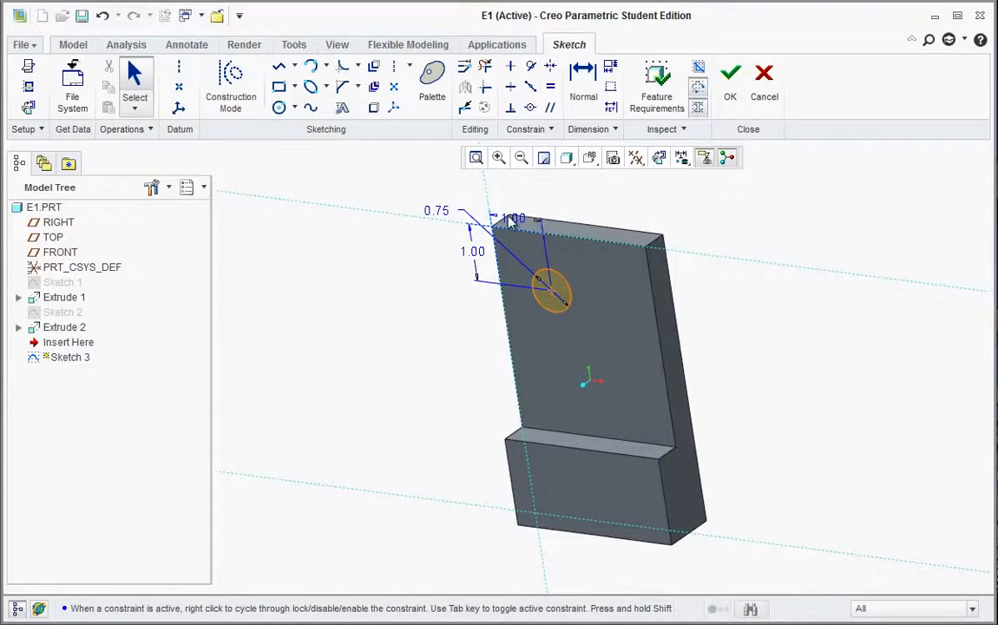
pyautogui.moveTo(516, 215); pyautogui.dragTo(514, 204)
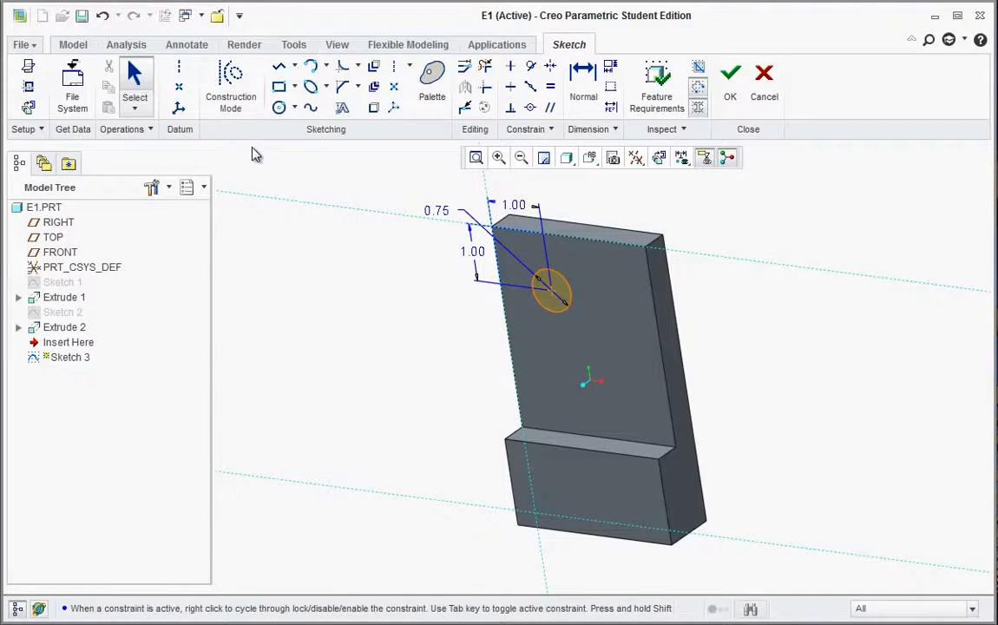
pyautogui.click(75, 46)
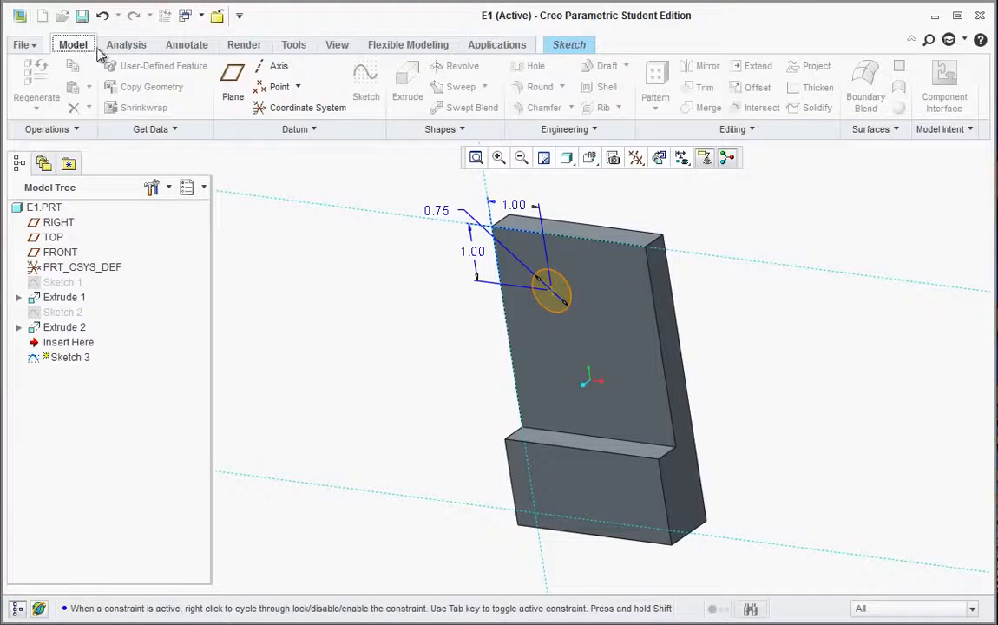
pyautogui.click(566, 45)
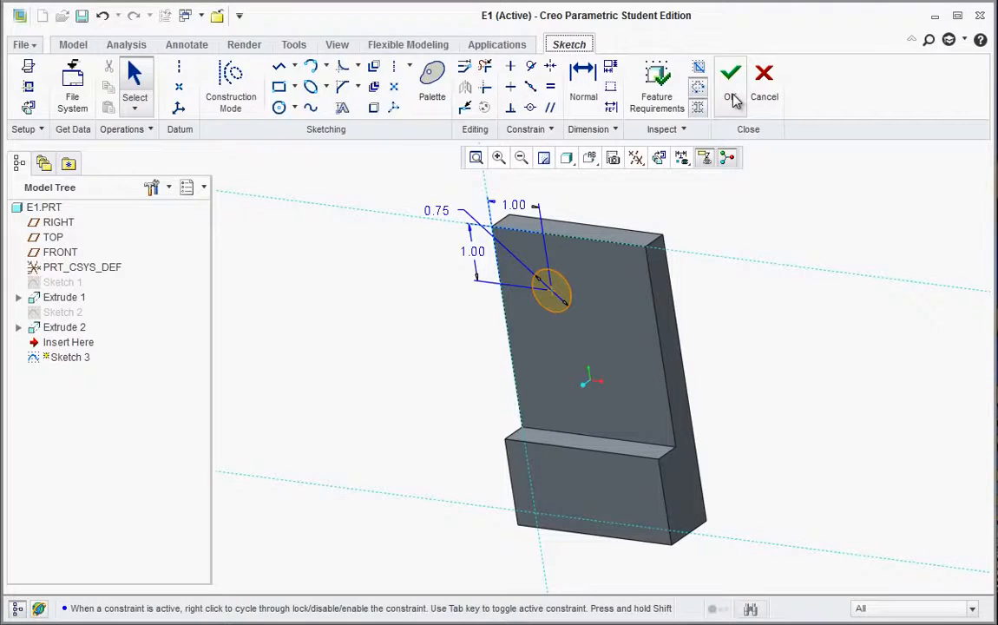
pyautogui.click(731, 100)
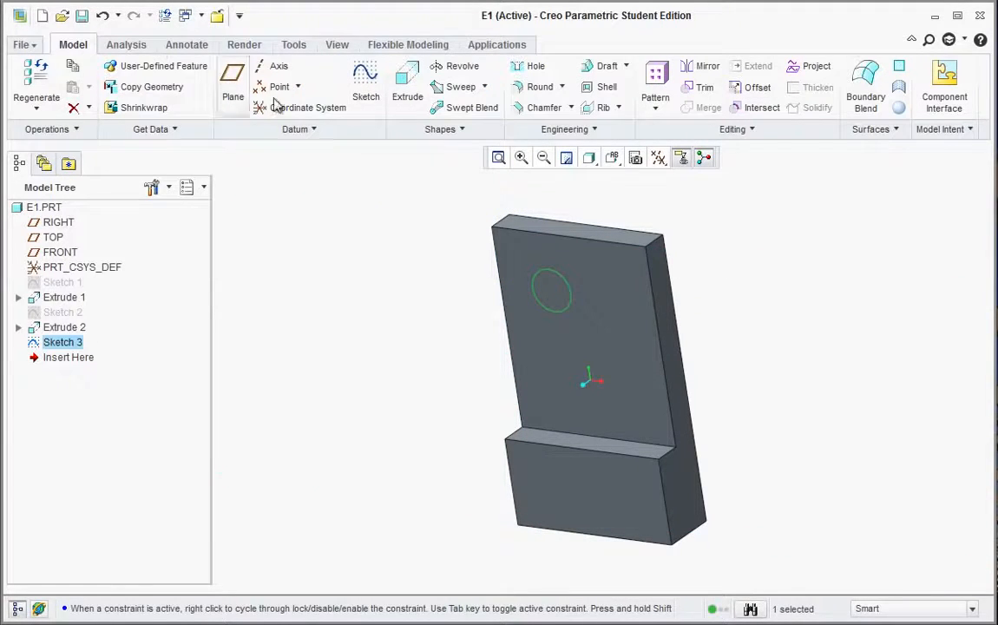
# Step: Start an Extrude of the circle sketch and reverse its direction so that it runs into the plate
pyautogui.click(404, 98)
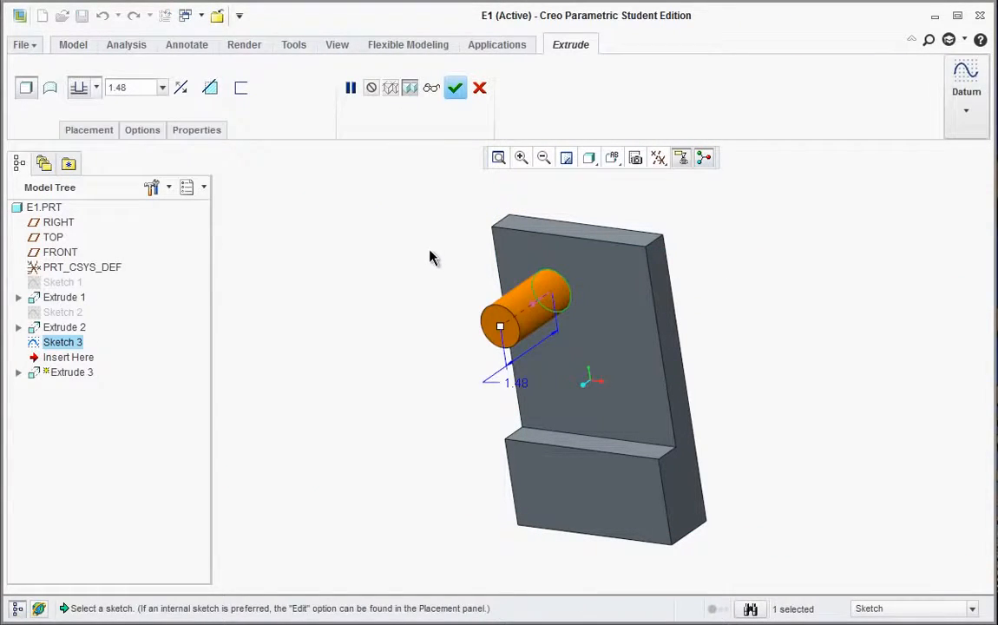
pyautogui.moveTo(480, 307); pyautogui.dragTo(540, 331, button='middle')
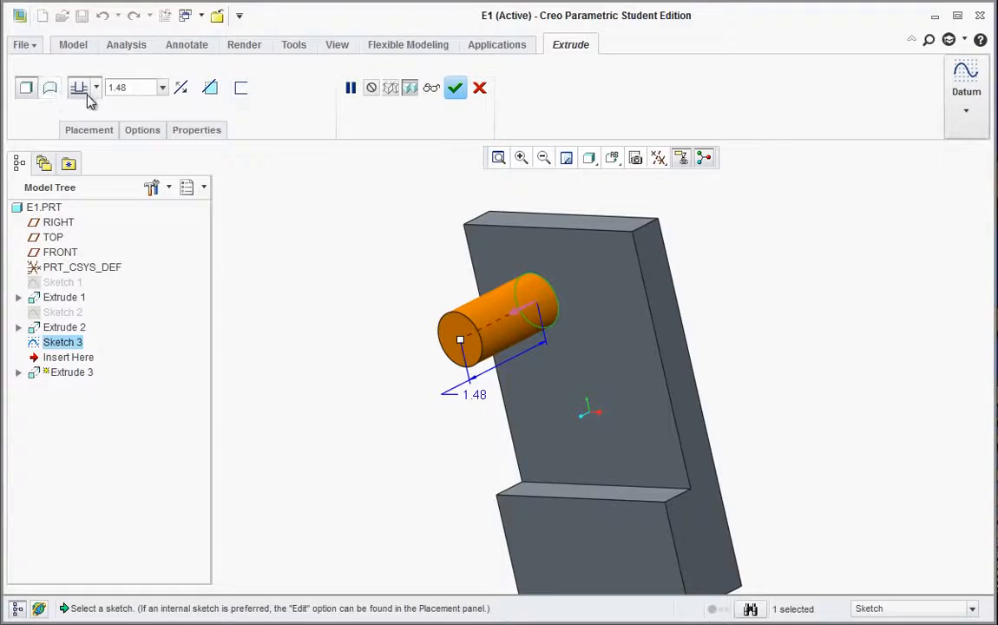
pyautogui.click(180, 90)
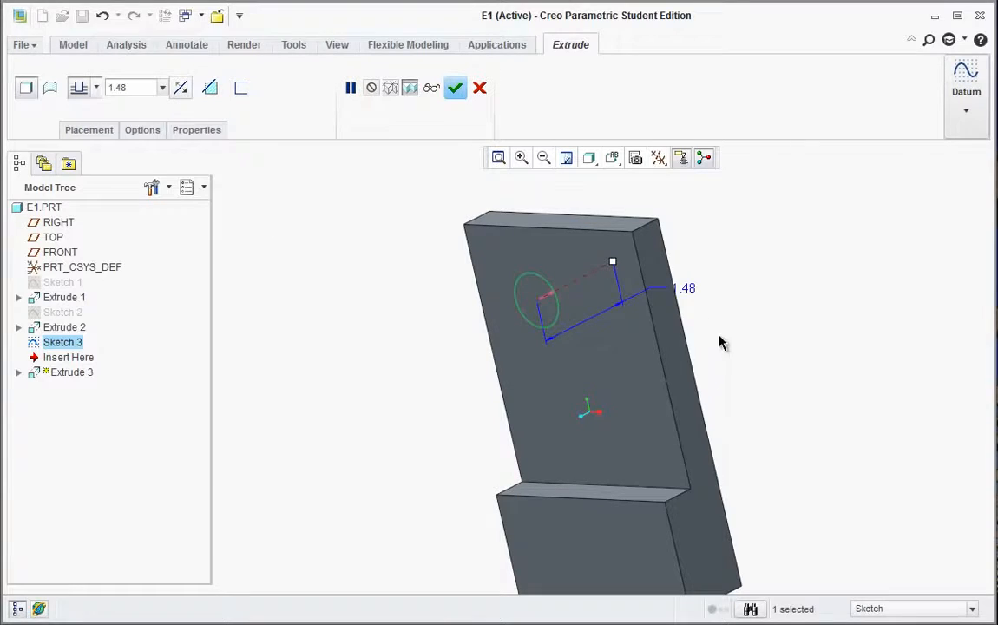
pyautogui.click(555, 299)
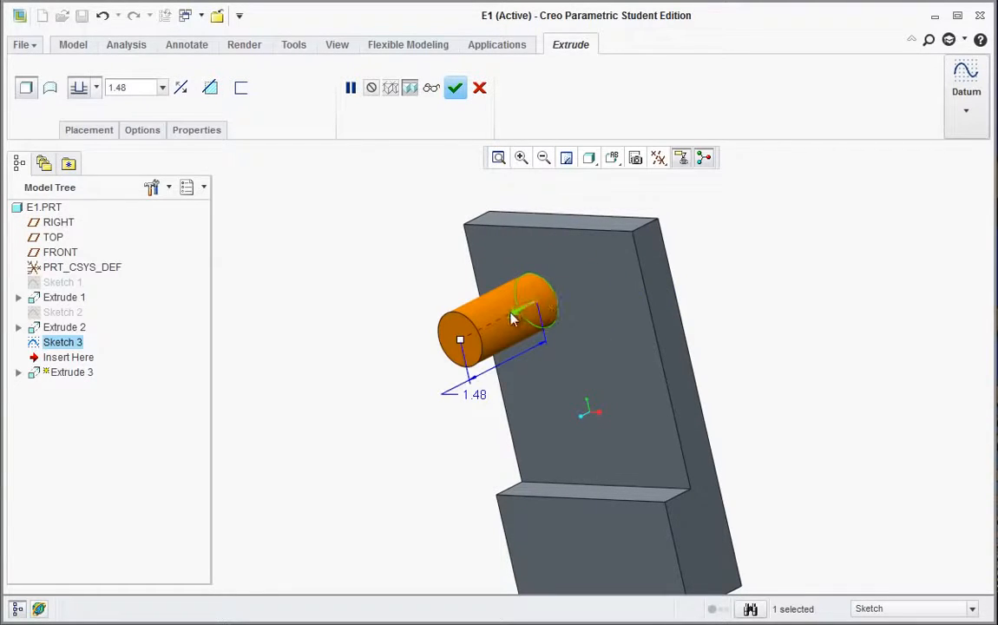
pyautogui.click(518, 317)
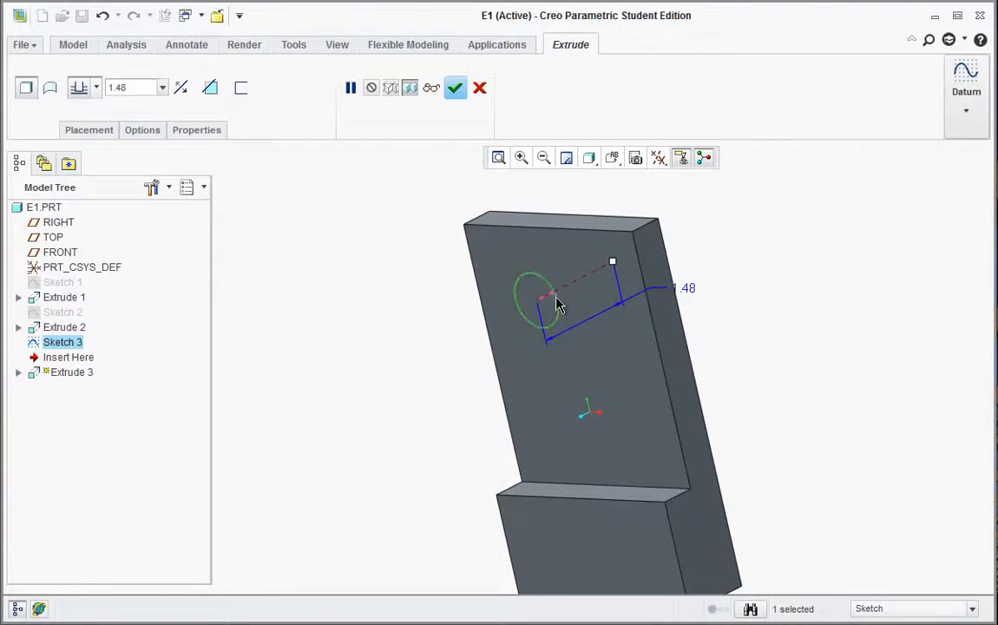
# Step: Set the circle's extrusion to remove material with the Through All depth and complete the hole
pyautogui.click(210, 90)
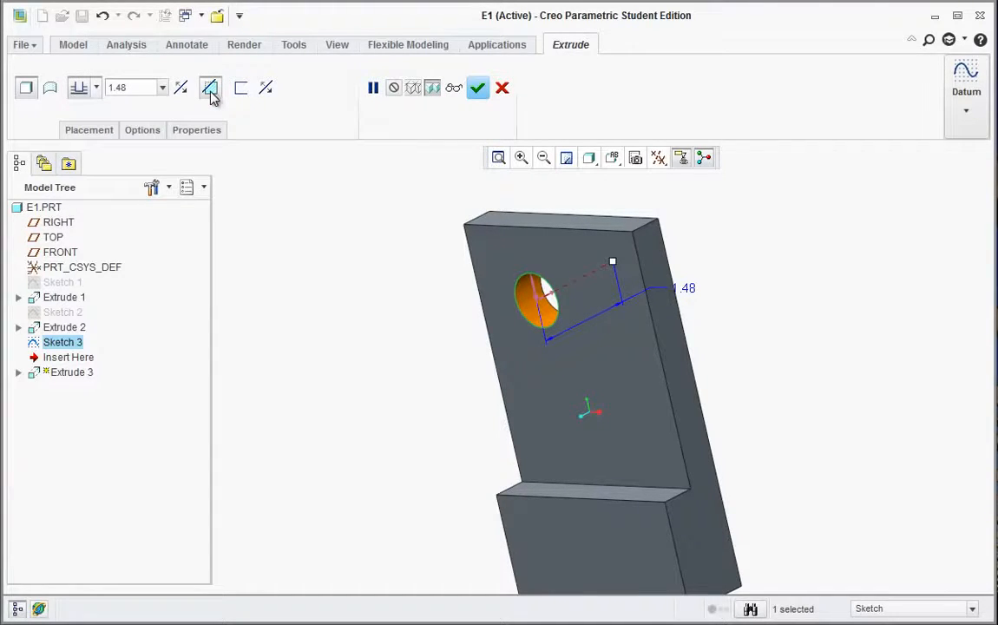
pyautogui.click(97, 88)
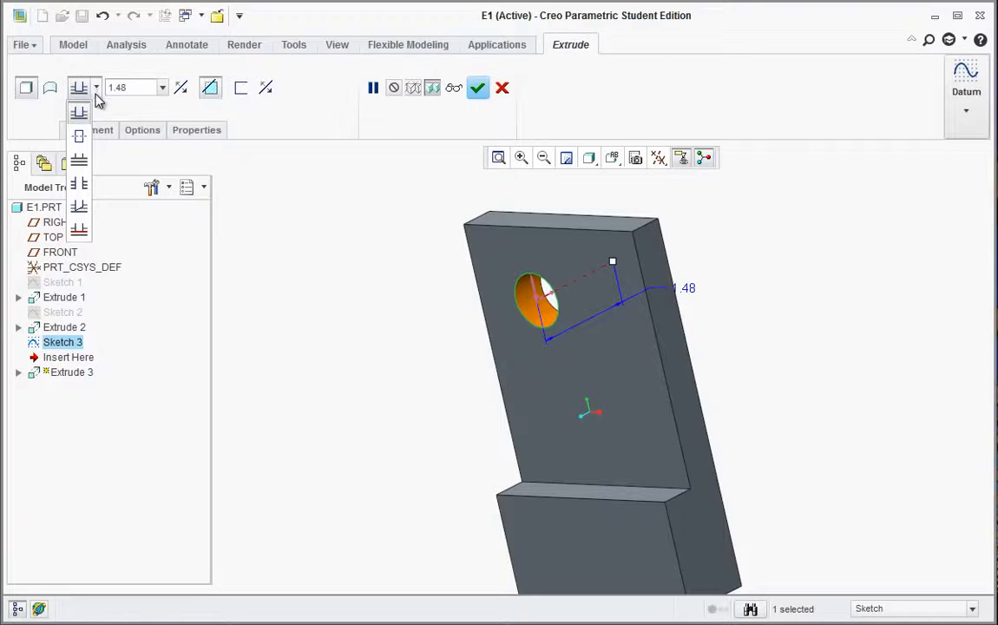
pyautogui.click(83, 188)
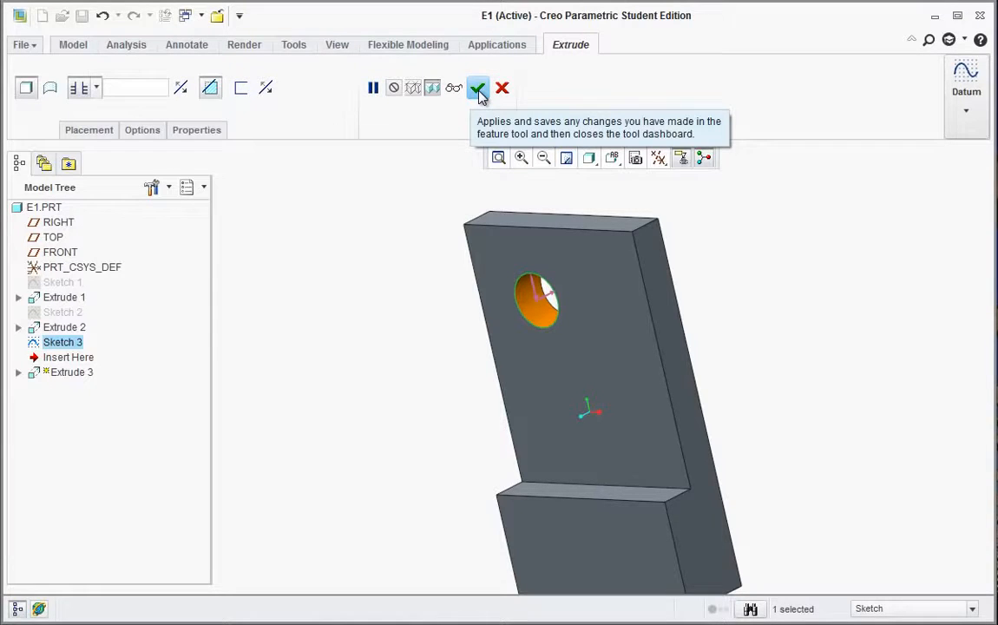
pyautogui.moveTo(432, 281); pyautogui.dragTo(412, 292, button='middle')
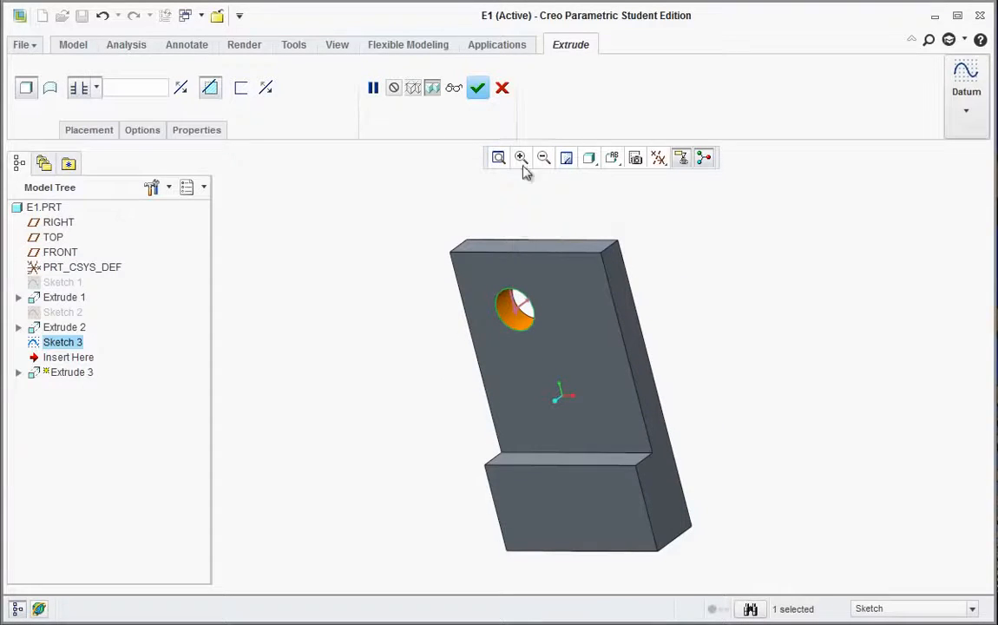
pyautogui.click(478, 89)
# Step: Start a Round on the lower block's outer top corner edge, on the side away from the hole, with a radius of about 0.91
pyautogui.moveTo(515, 400); pyautogui.dragTo(410, 386, button='middle')
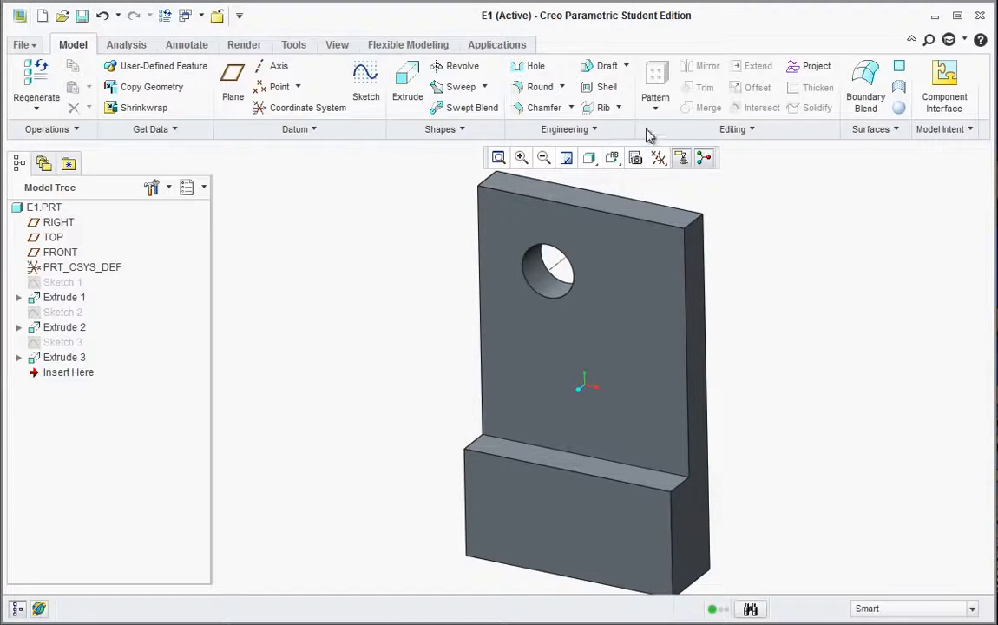
pyautogui.click(524, 94)
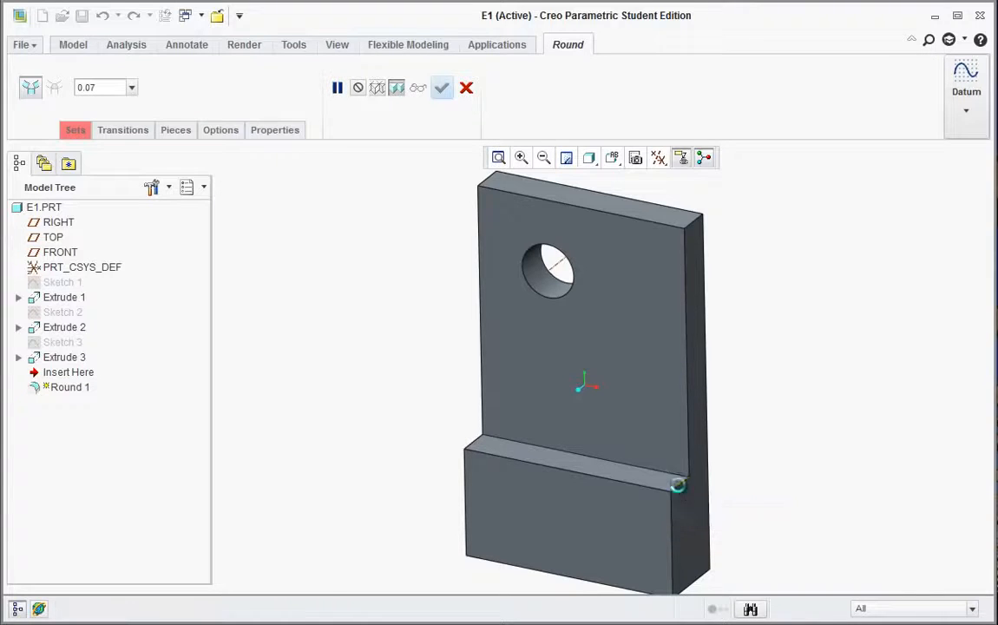
pyautogui.click(680, 489)
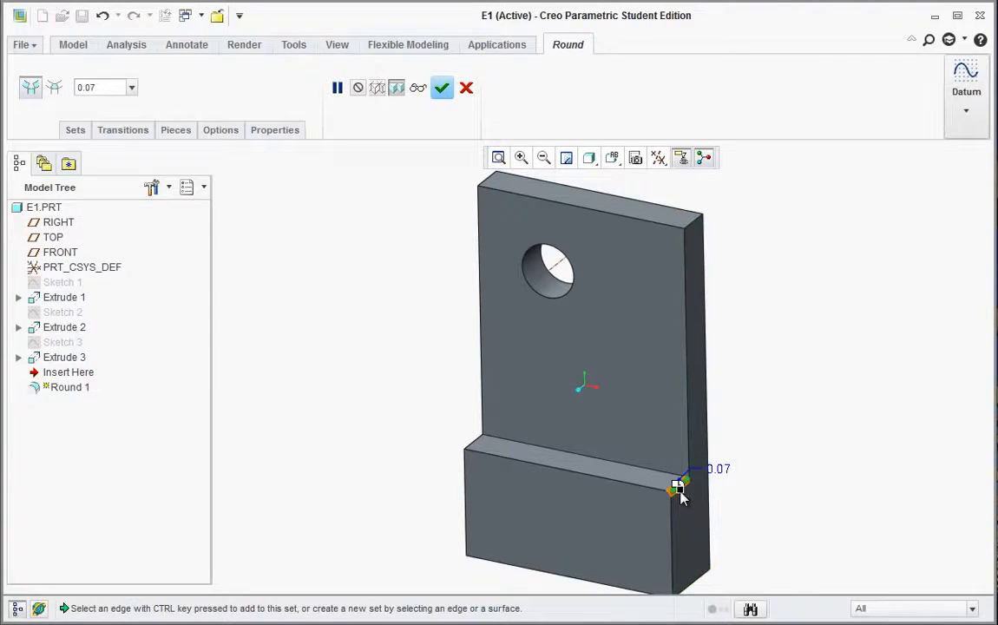
pyautogui.moveTo(680, 493); pyautogui.dragTo(682, 547)
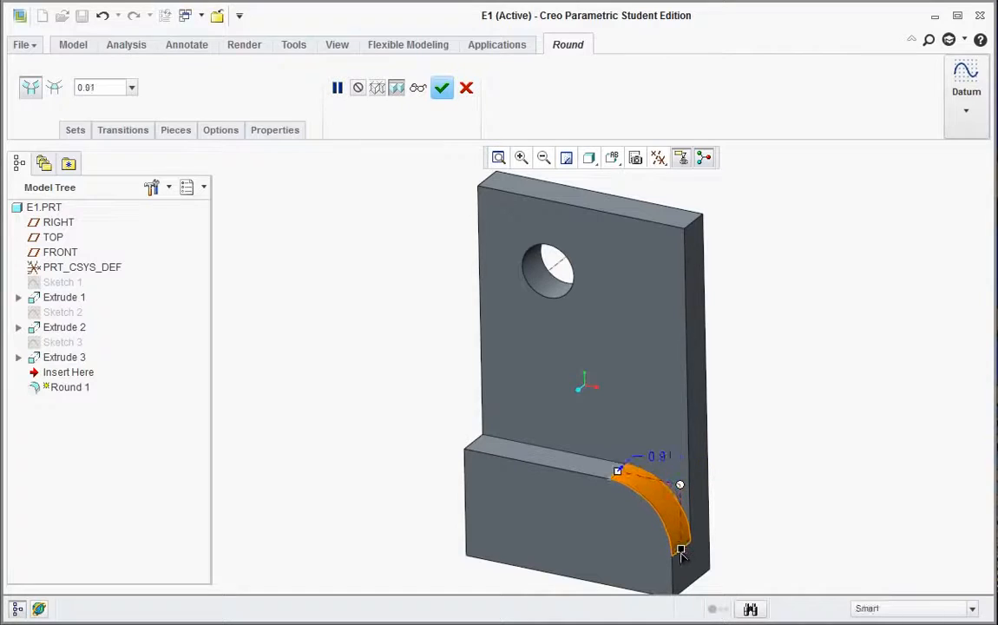
# Step: Add the plate's upper corner edge on the same side to the Round, set its radius to 1, and complete the feature
pyautogui.keyDown('ctrl'); pyautogui.click(696, 221); pyautogui.keyUp('ctrl')
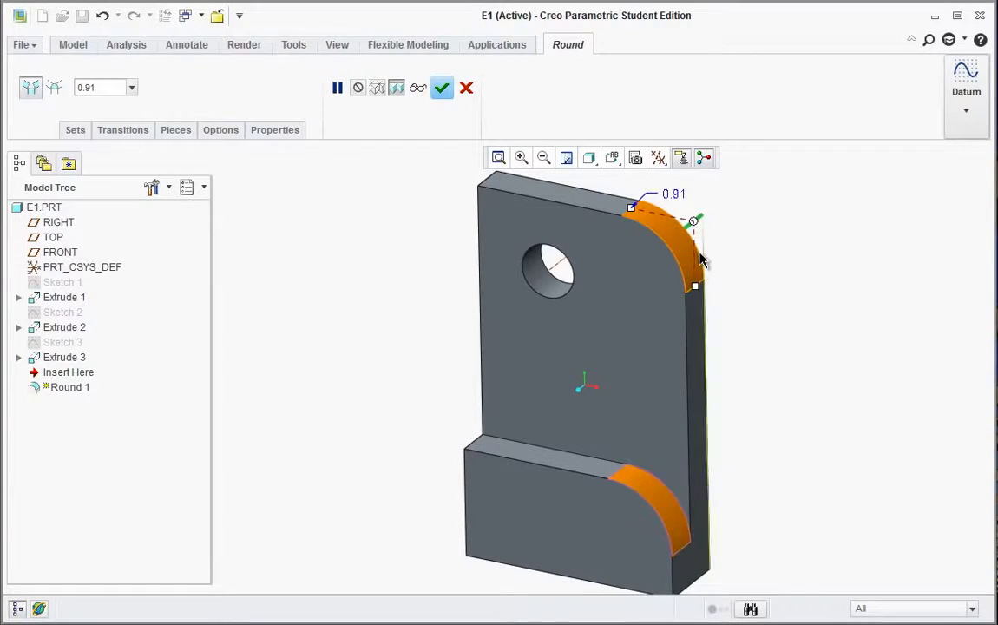
pyautogui.doubleClick(675, 195)
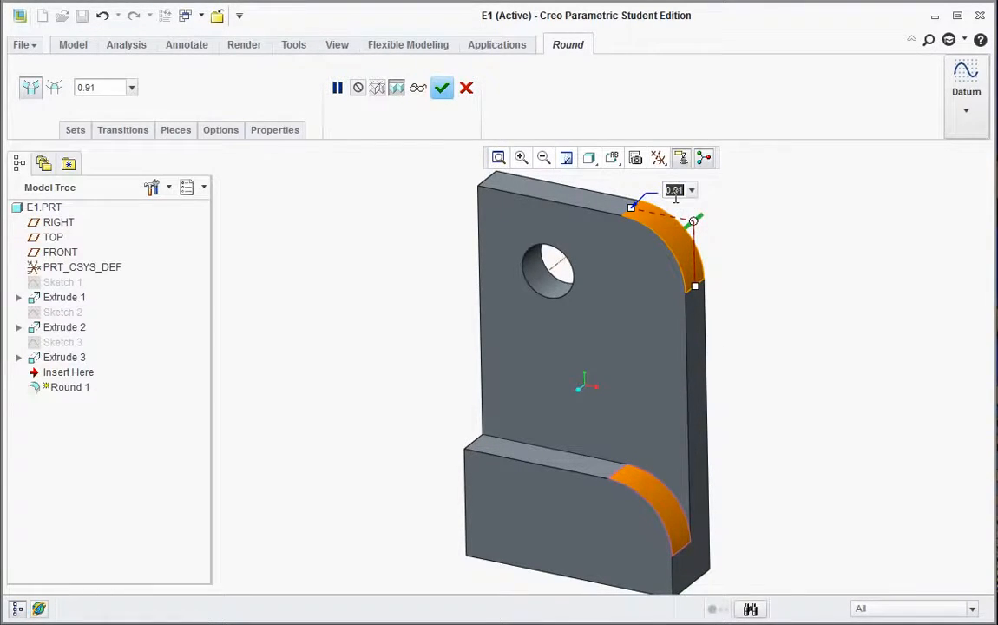
pyautogui.write('1')
pyautogui.press('Return')
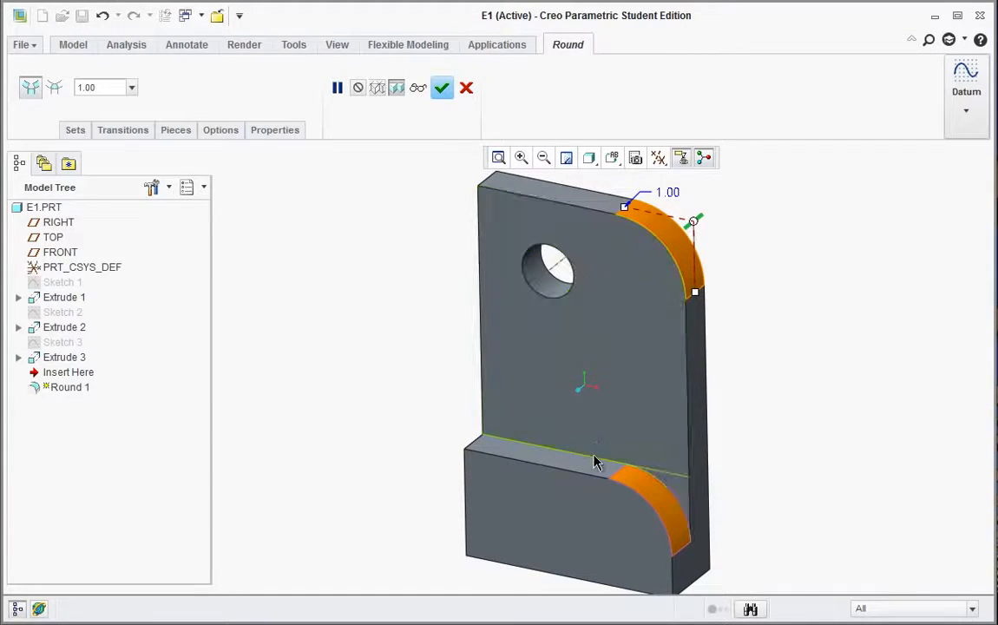
pyautogui.click(443, 89)
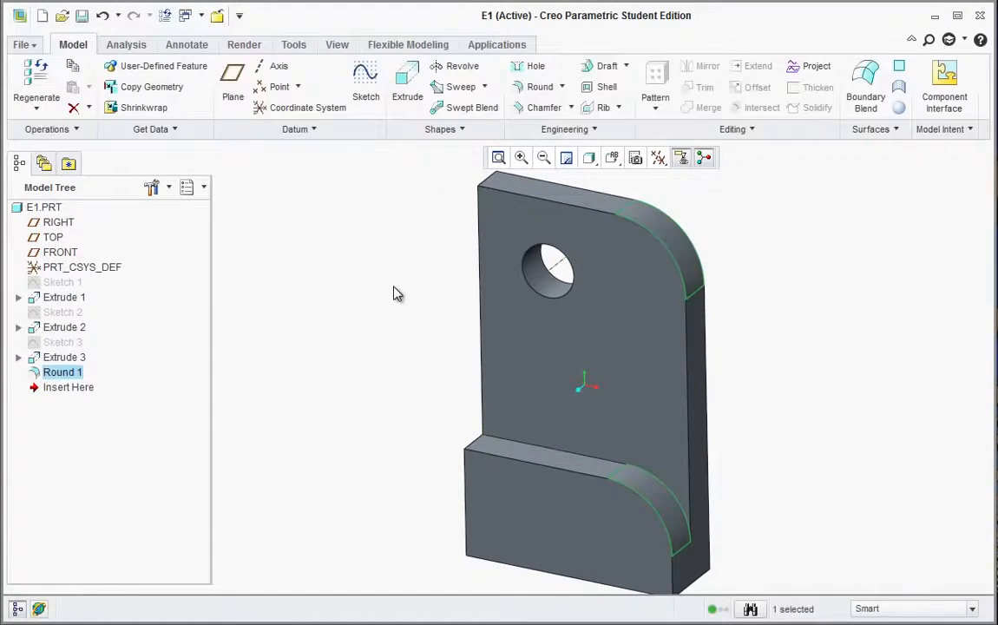
# Step: Start an Edge Chamfer of type 45 x D on the plate's long front edge and set its D value to 0.10
pyautogui.click(544, 109)
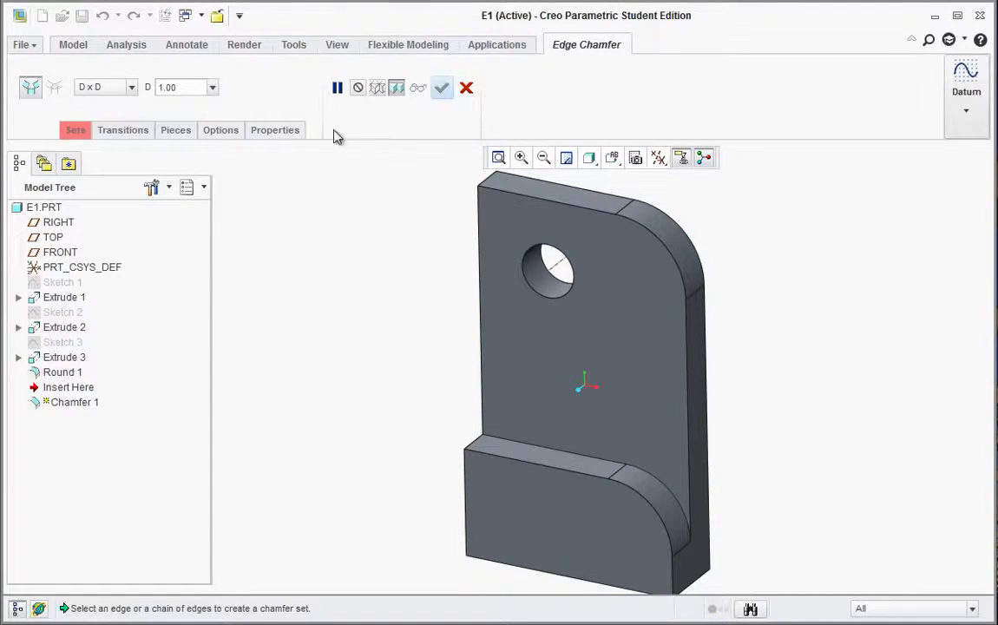
pyautogui.click(131, 87)
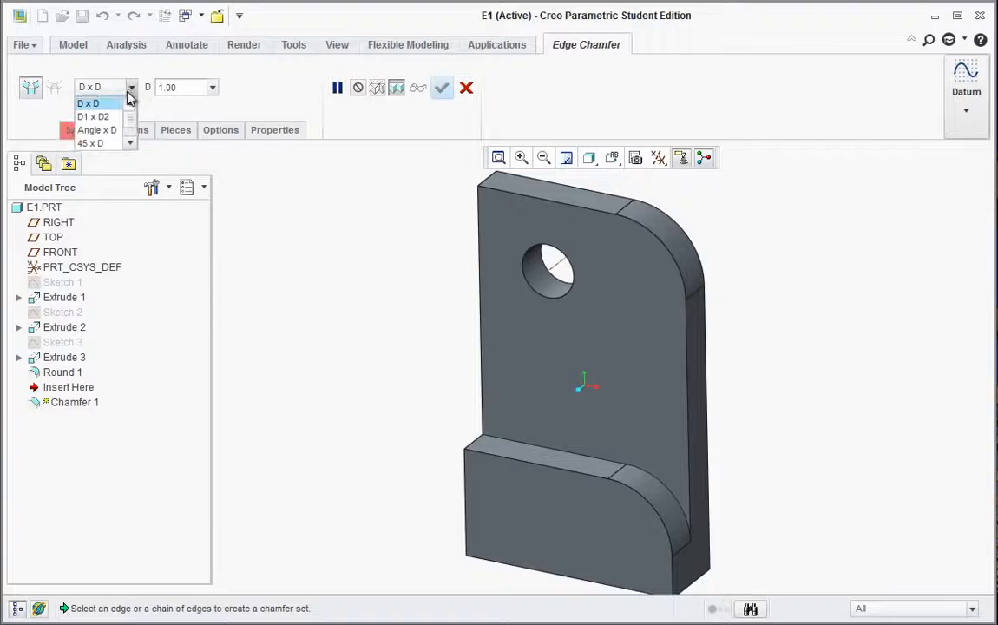
pyautogui.click(92, 144)
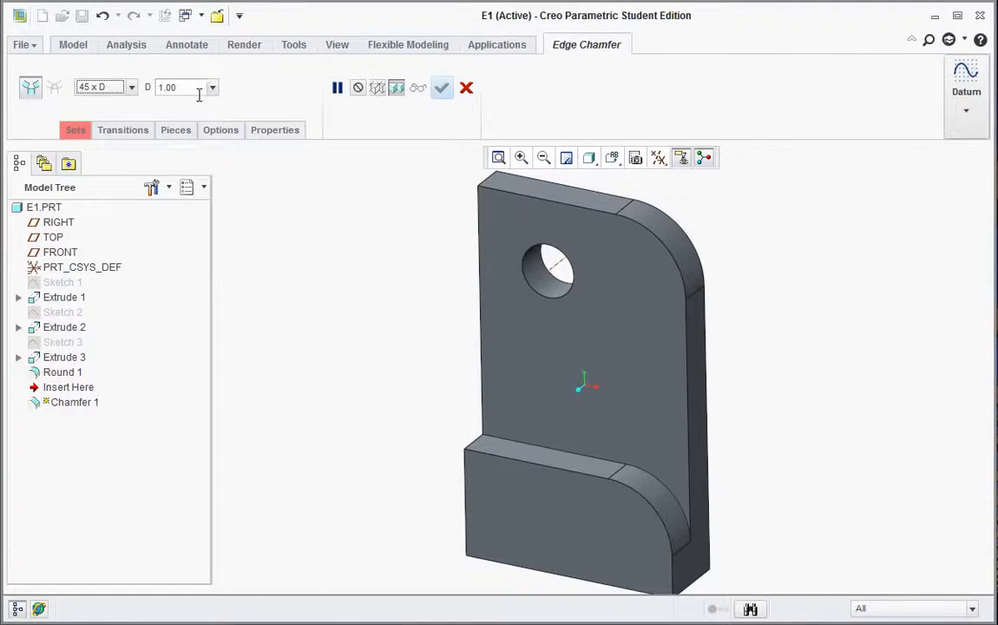
pyautogui.click(691, 446)
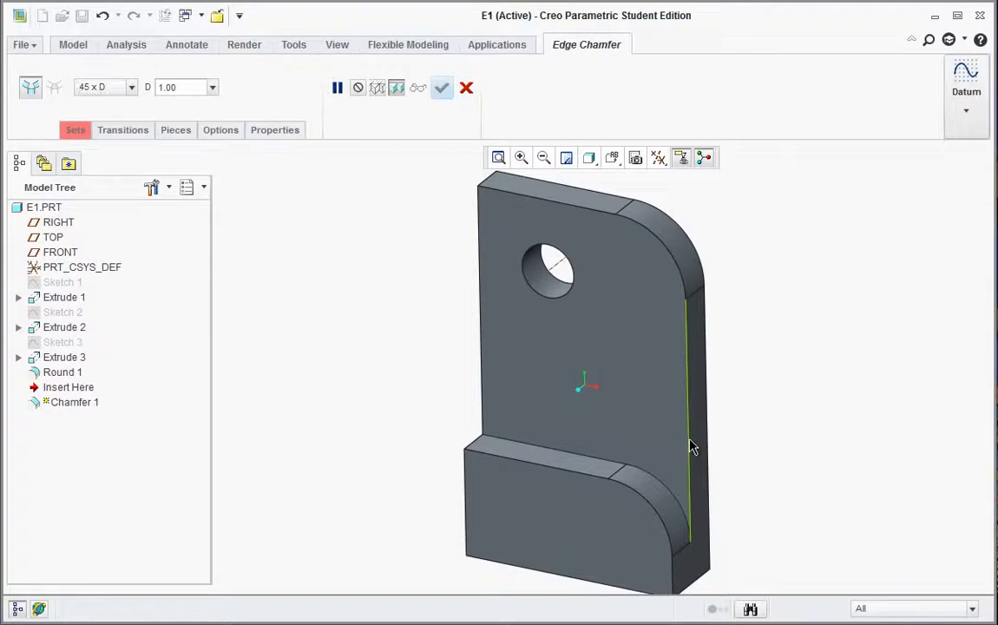
pyautogui.click(185, 87)
pyautogui.press('BackSpace')
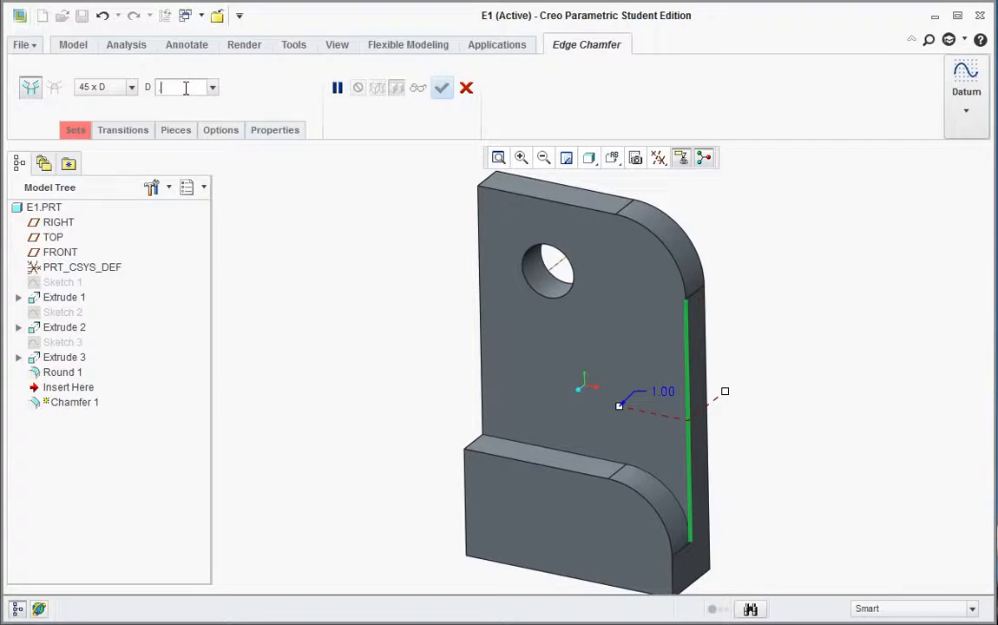
pyautogui.press('Return')
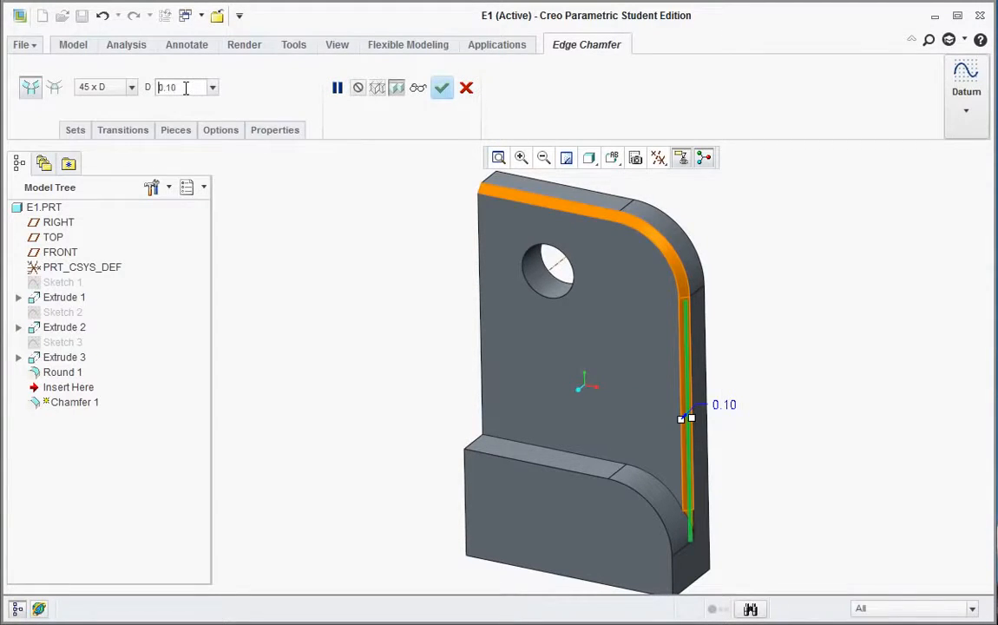
# Step: Add the lower block's curved front edge to the chamfer and complete the feature
pyautogui.moveTo(766, 383); pyautogui.dragTo(682, 508, button='middle')
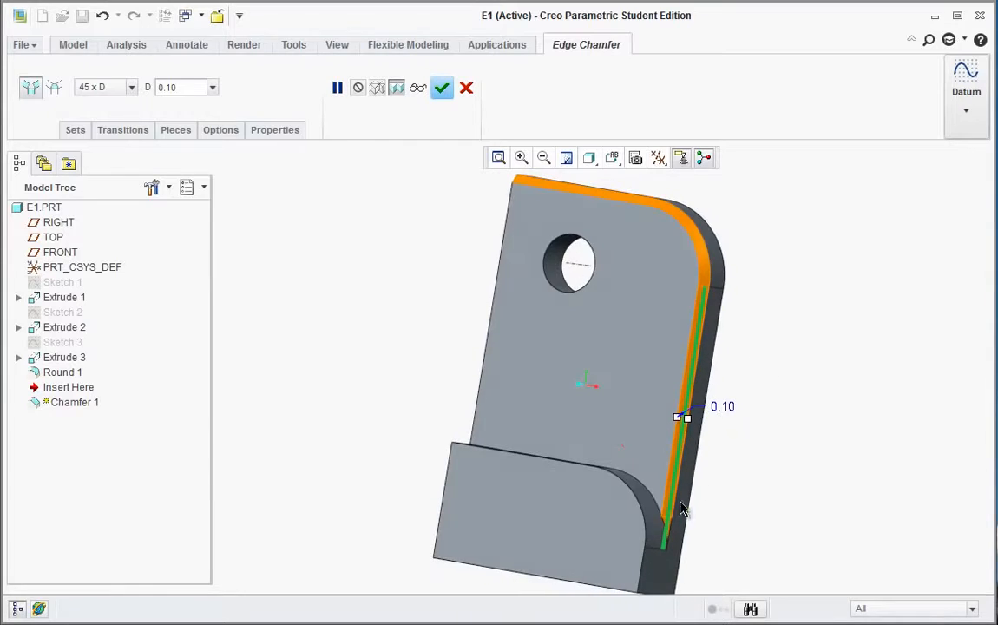
pyautogui.scroll(5, 645, 502)
pyautogui.click(623, 505)
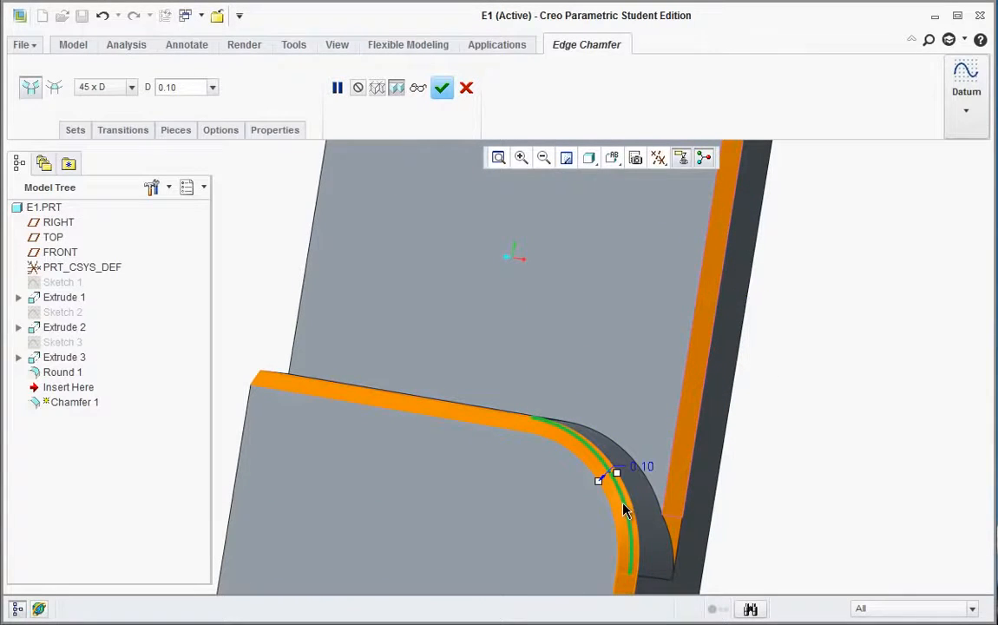
pyautogui.click(442, 87)
pyautogui.click(258, 224)
# Step: Start a Shell of the part, viewed from its flat back, and set the wall thickness to 0.06
pyautogui.scroll(-5, 450, 398)
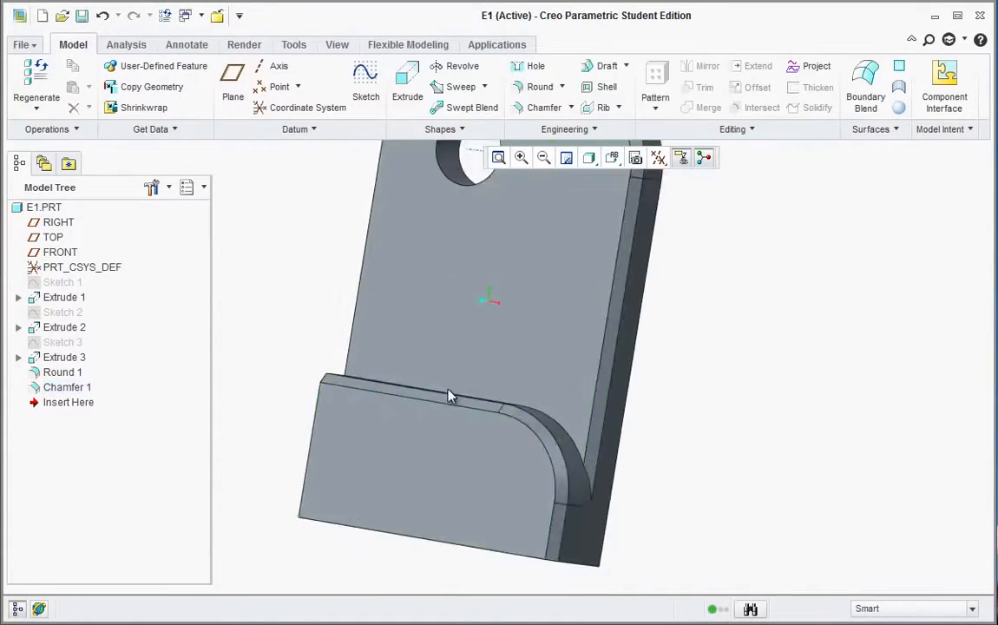
pyautogui.moveTo(664, 310); pyautogui.dragTo(764, 470, button='middle')
pyautogui.scroll(2, 760, 462)
pyautogui.scroll(-2, 555, 352)
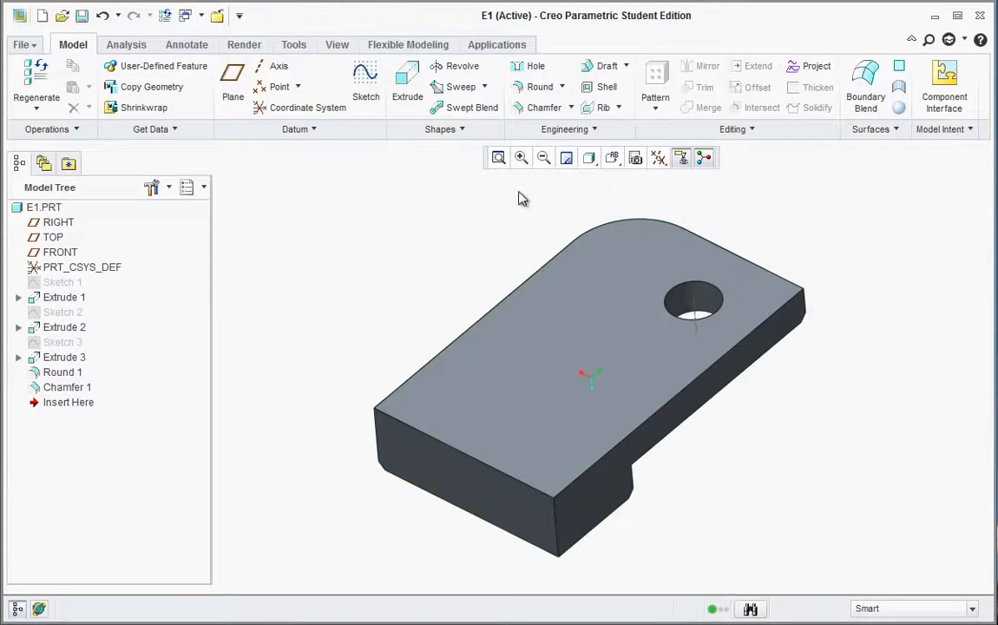
pyautogui.click(605, 90)
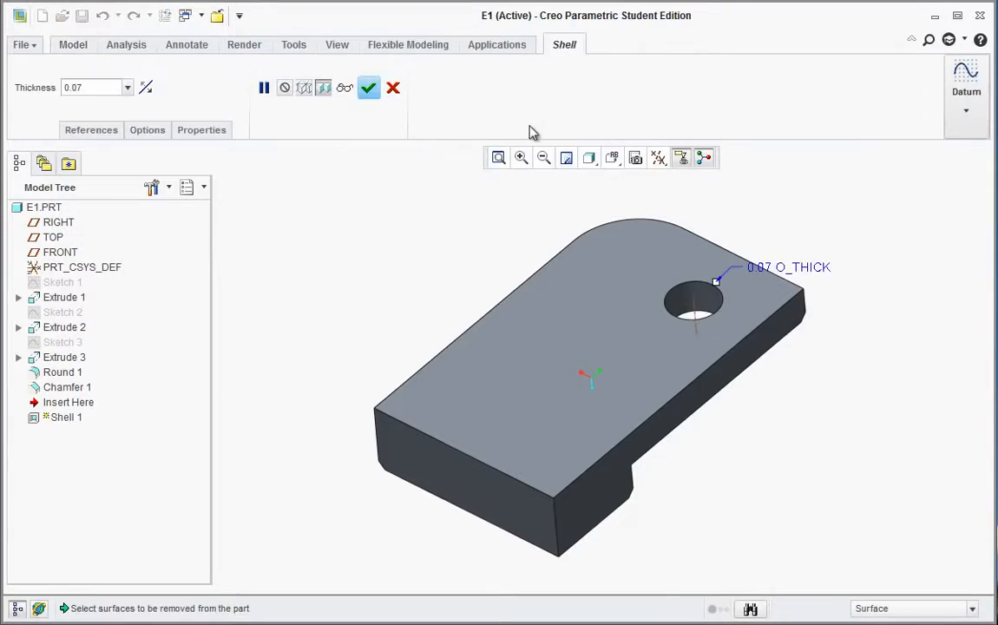
pyautogui.doubleClick(98, 87)
pyautogui.press('BackSpace')
pyautogui.write('0.06')
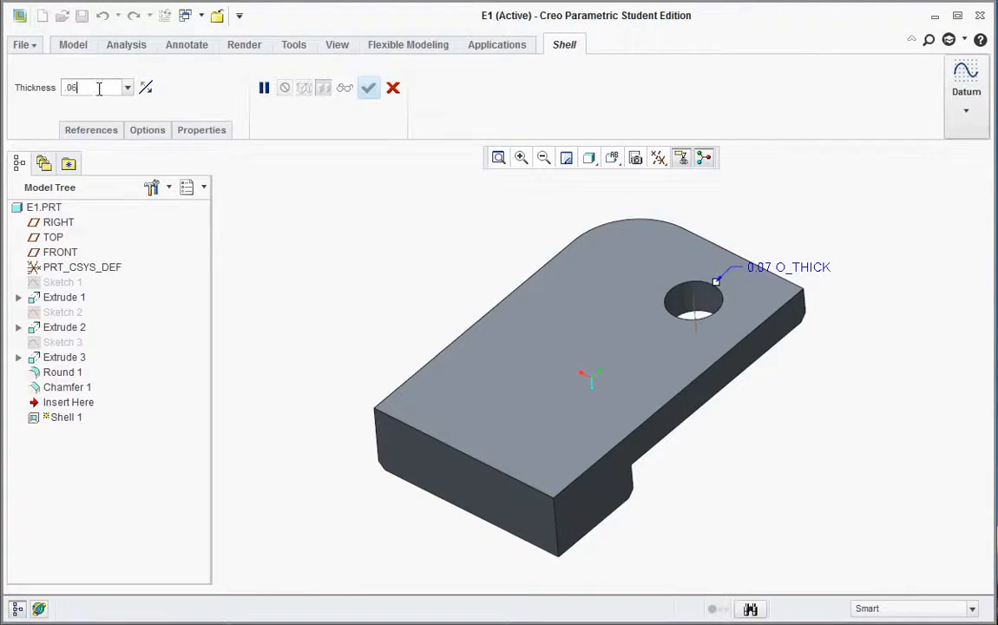
pyautogui.press('Return')
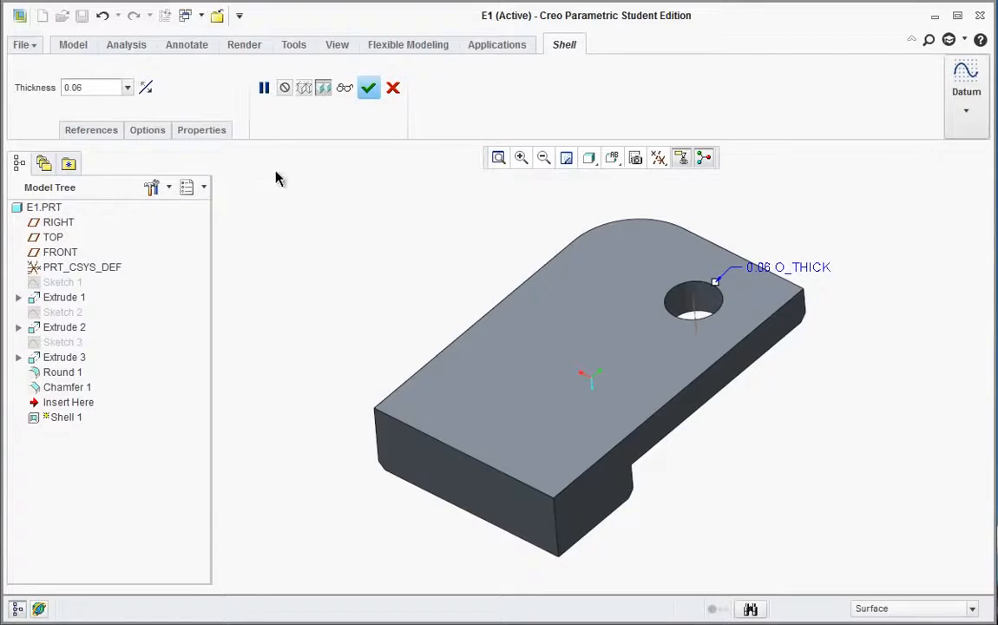
# Step: Remove the block's bottom end face, the plate's back face and the long side face nearest the hole, and complete the shell
pyautogui.click(476, 479)
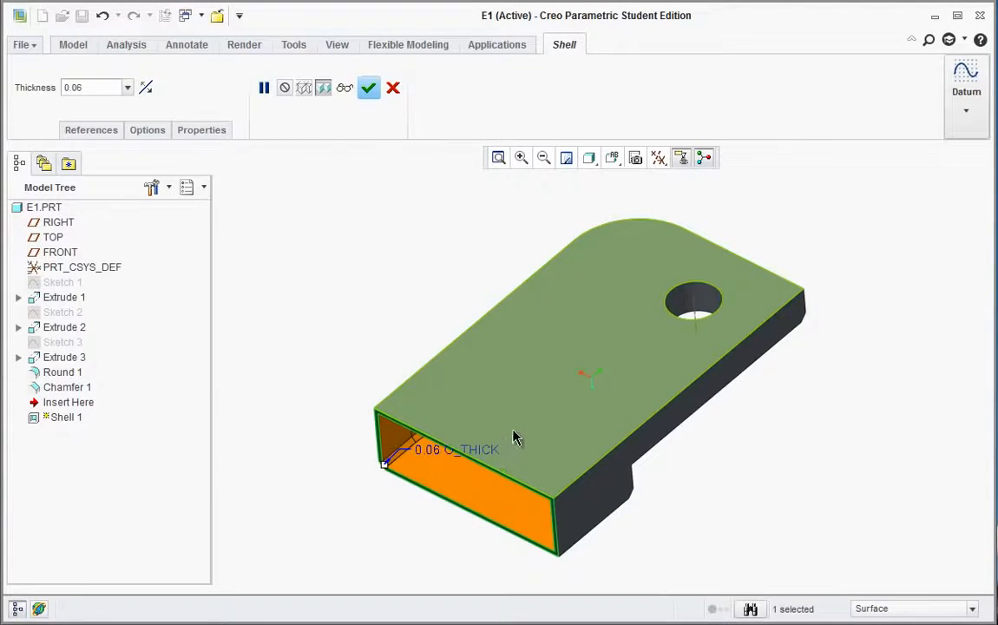
pyautogui.keyDown('ctrl'); pyautogui.click(534, 401); pyautogui.keyUp('ctrl')
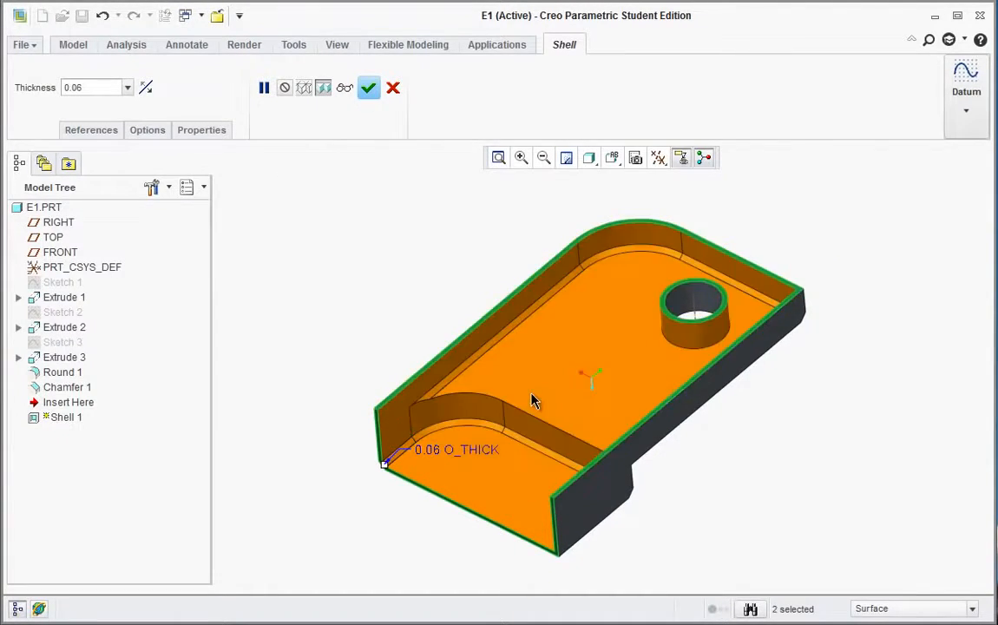
pyautogui.keyDown('ctrl'); pyautogui.click(589, 495); pyautogui.keyUp('ctrl')
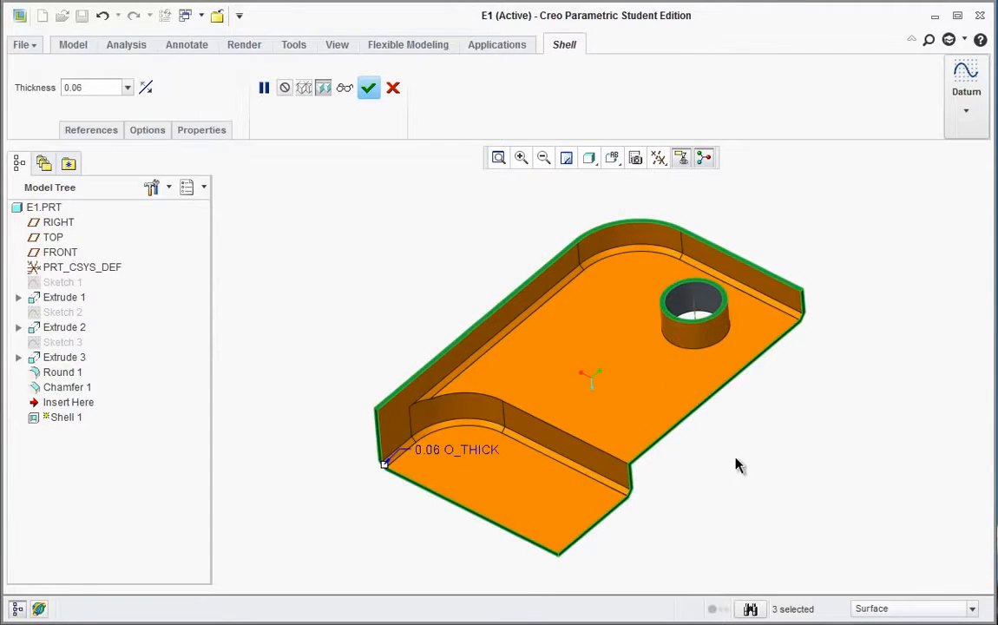
pyautogui.moveTo(738, 463); pyautogui.dragTo(713, 453, button='middle')
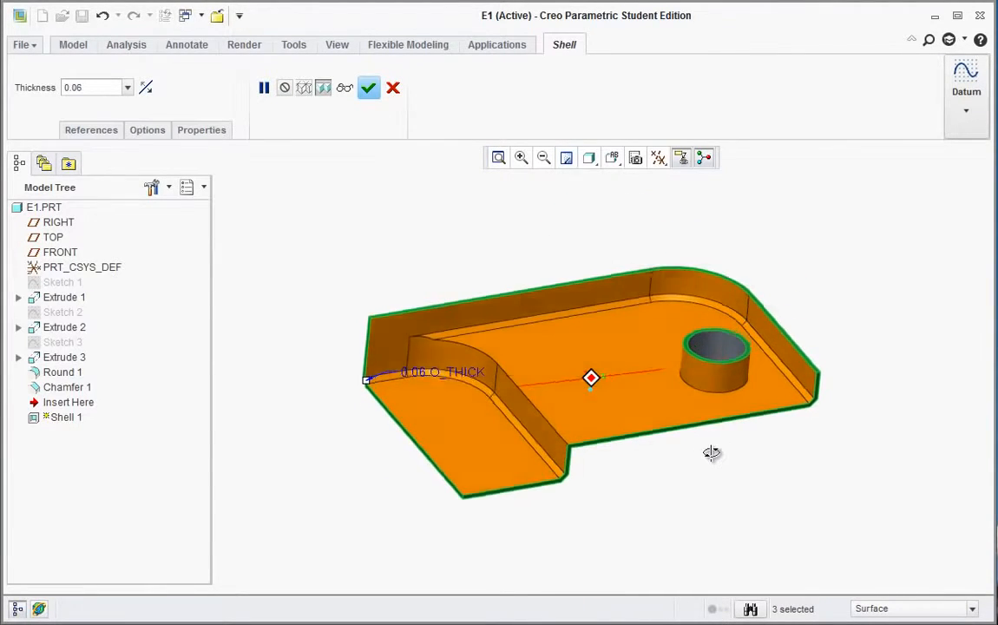
pyautogui.click(368, 87)
pyautogui.click(343, 214)
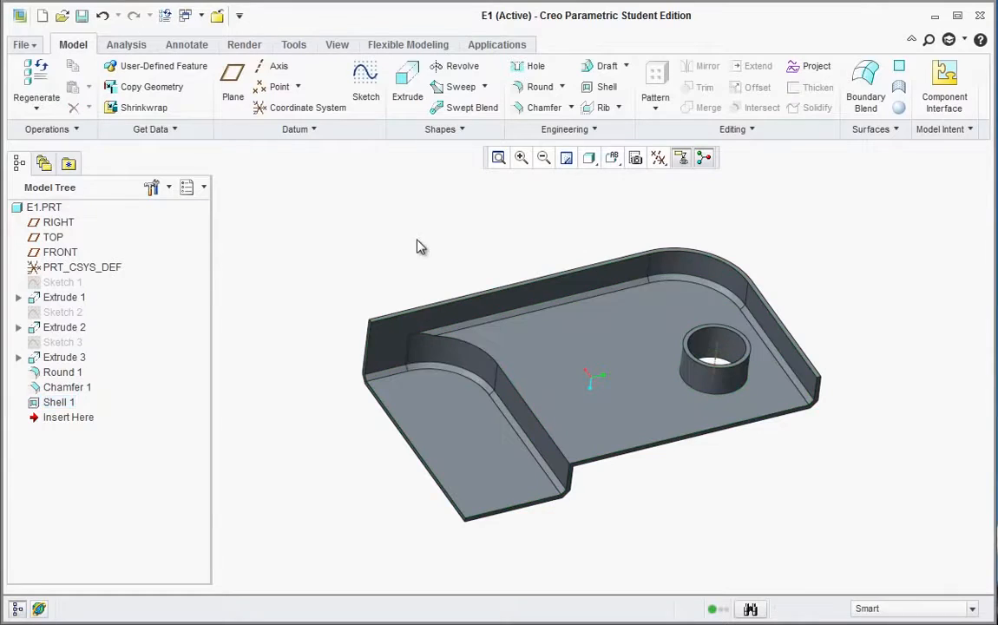
pyautogui.moveTo(424, 224); pyautogui.dragTo(255, 227, button='middle')
pyautogui.moveTo(679, 286); pyautogui.dragTo(526, 260, button='middle')
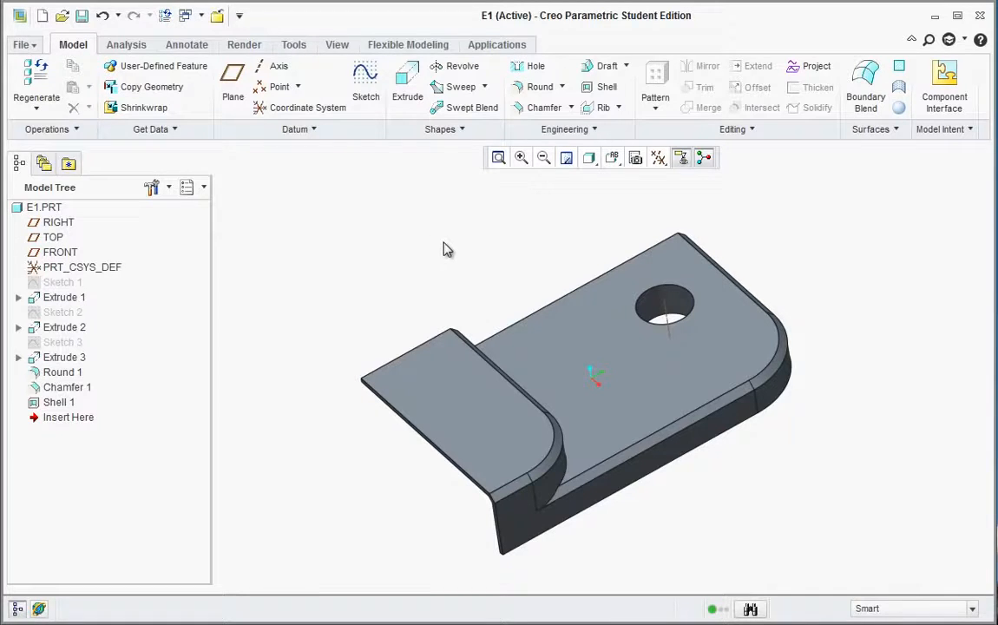
pyautogui.moveTo(457, 252); pyautogui.dragTo(462, 241, button='middle')
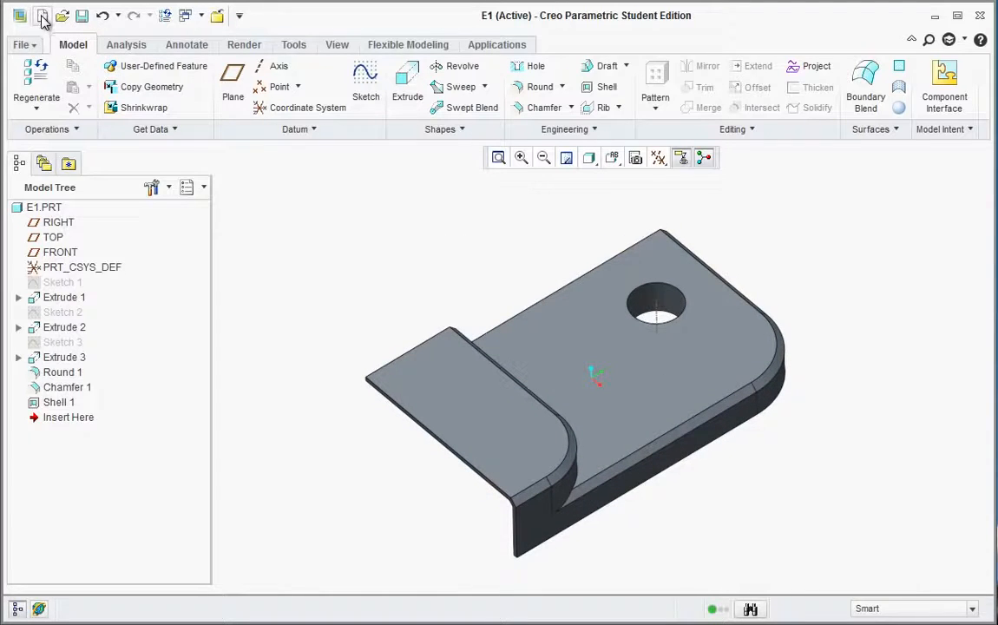
# Step: Create a new solid part named L1 using the default template
pyautogui.click(42, 17)
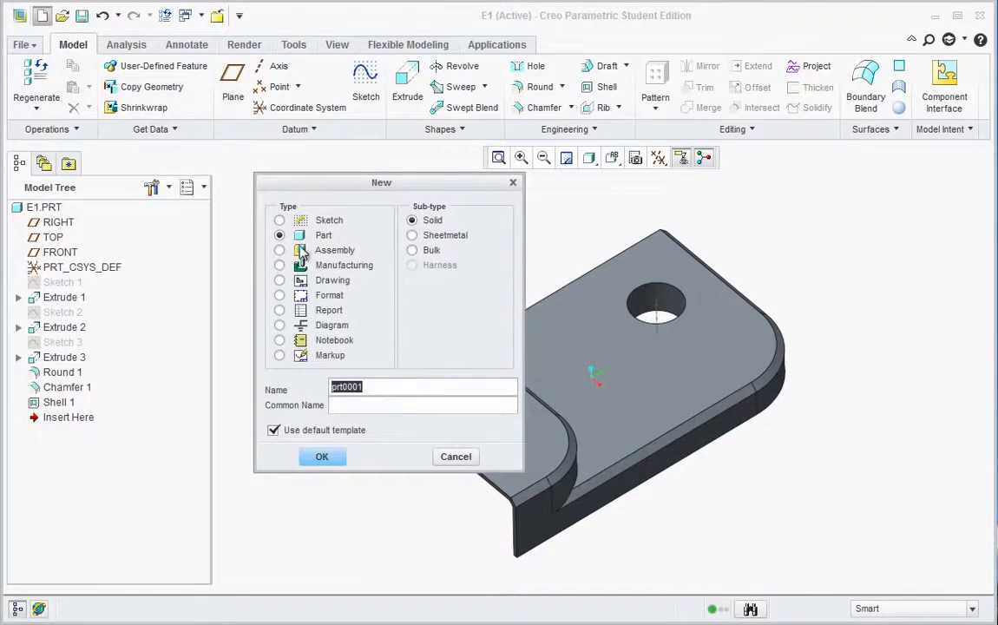
pyautogui.write('L1')
pyautogui.click(322, 457)
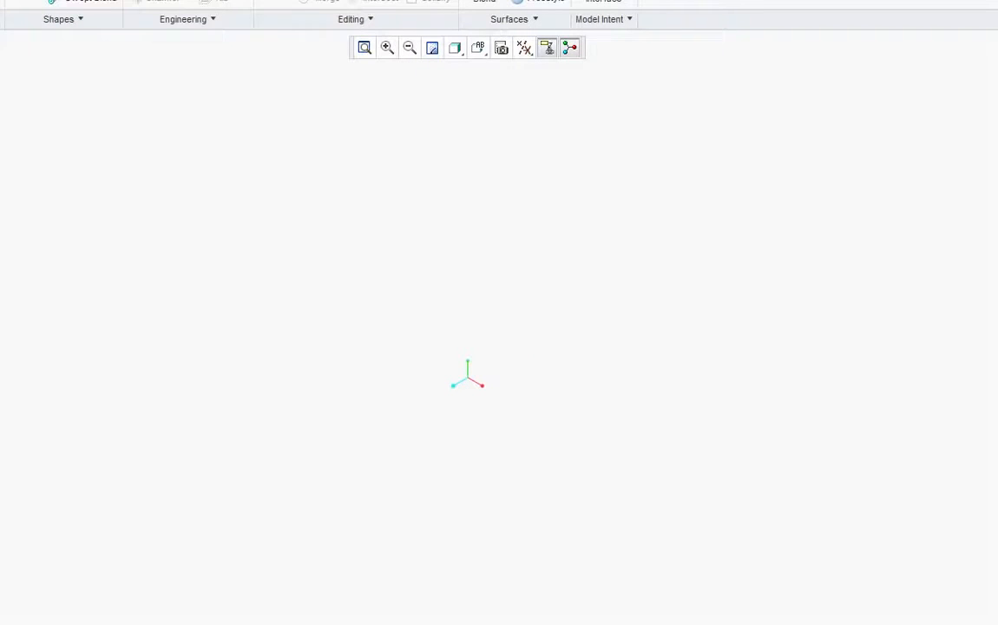
pyautogui.moveTo(997, 0); pyautogui.dragTo(997, 1)
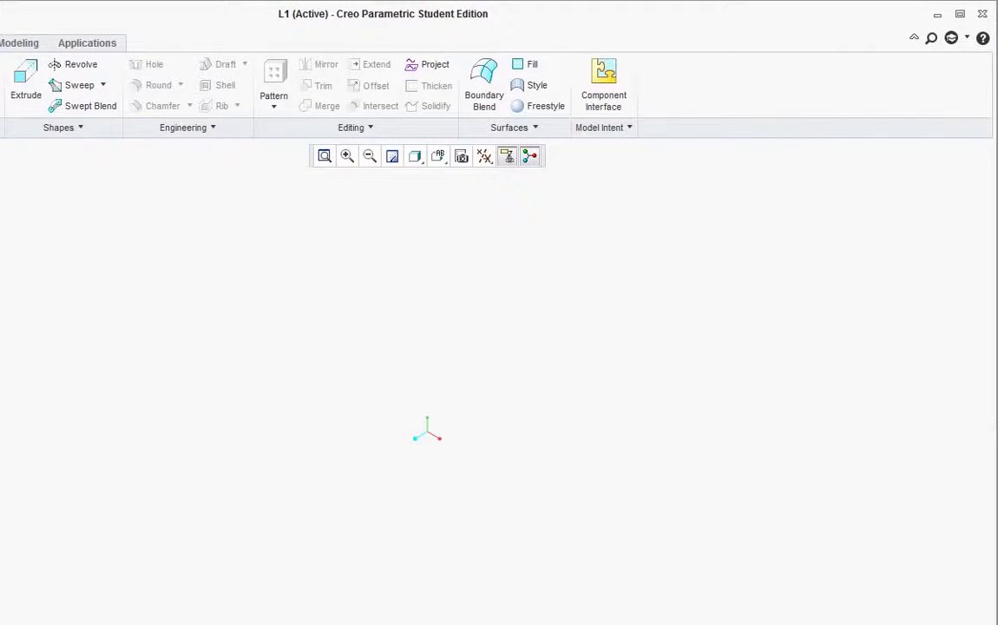
pyautogui.moveTo(0, 624); pyautogui.dragTo(2, 618)
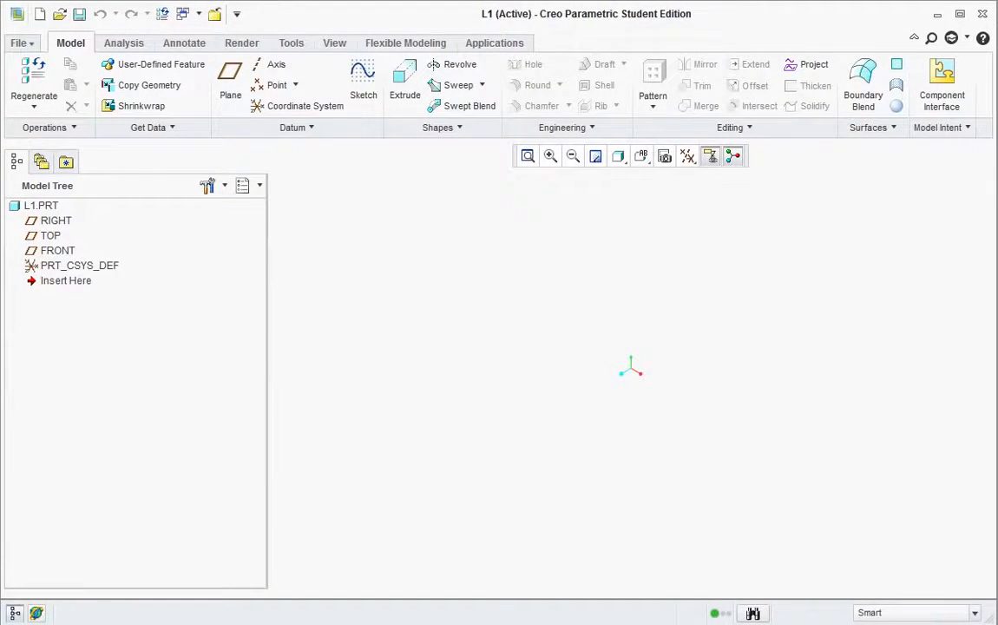
# Step: Switch to the exercise PDF and find the dimensioned LAB 1 drawing with the marked origin
pyautogui.hotkey('alt', 'Tab')
pyautogui.scroll(-10, 483, 296)
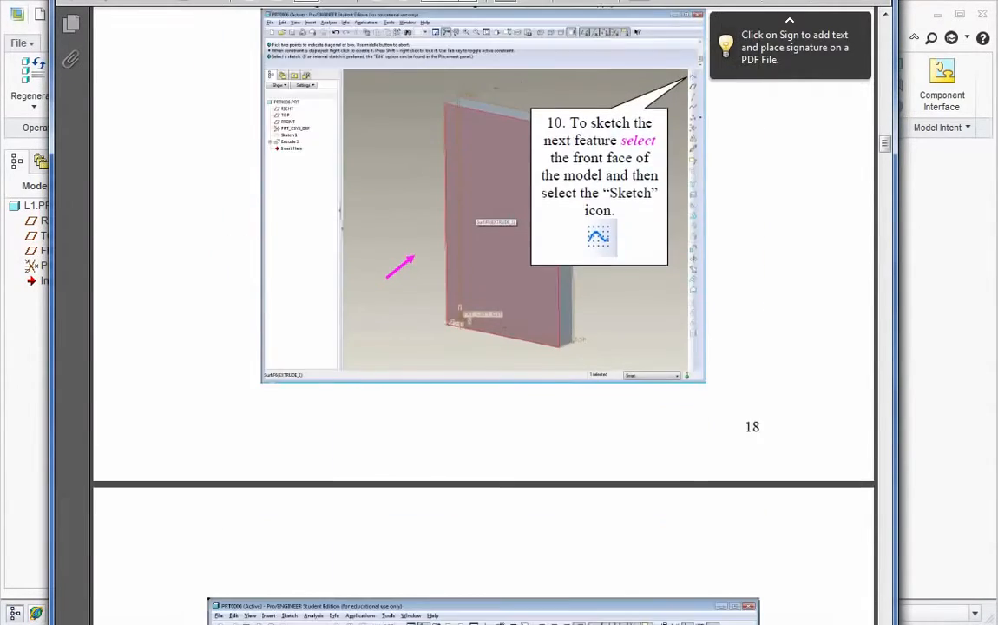
pyautogui.scroll(-10, 499, 327)
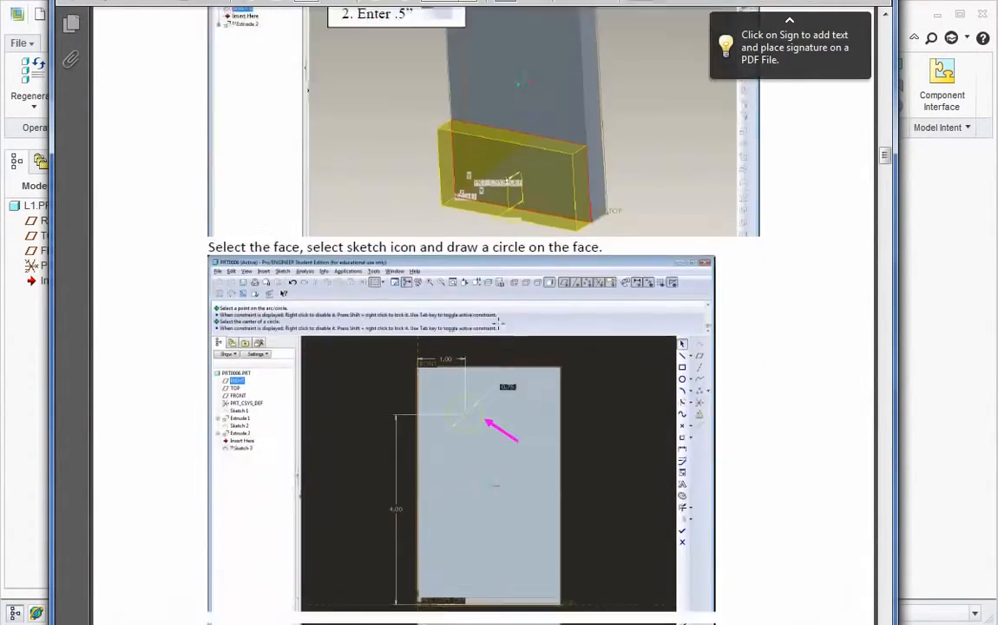
pyautogui.scroll(-10, 496, 326)
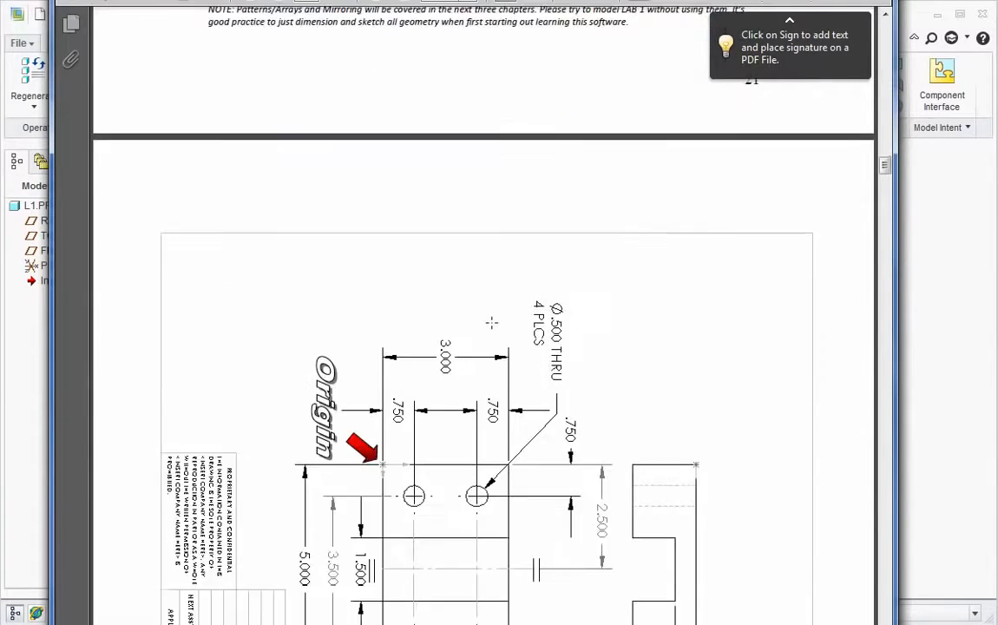
# Step: Examine the LAB 1 drawing's dimensioned views, origin markers and isometric picture, and return to part L1 in Creo
pyautogui.scroll(-12, 492, 323)
pyautogui.scroll(4, 488, 325)
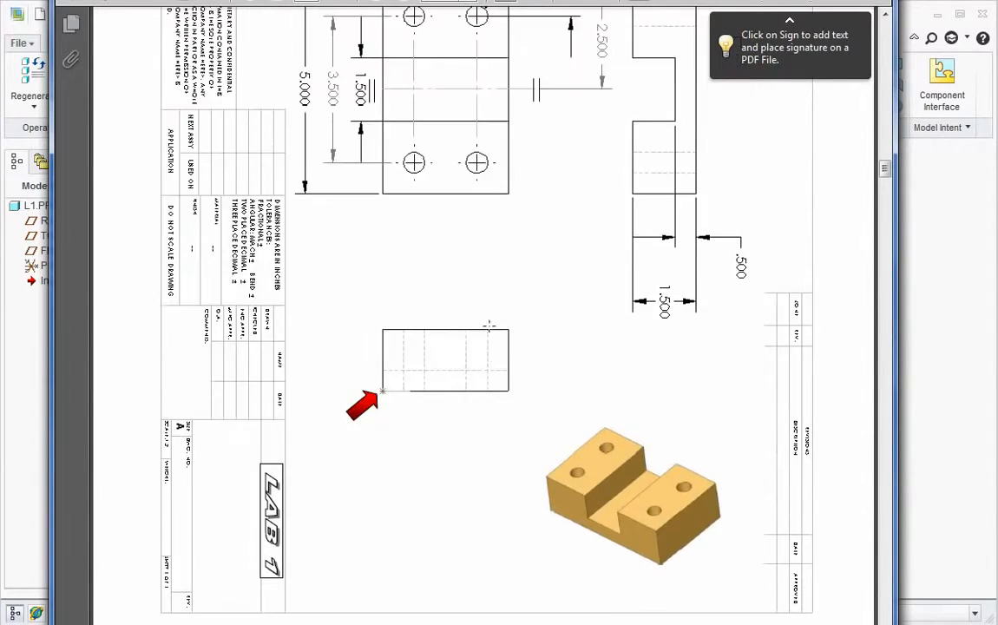
pyautogui.scroll(8, 489, 326)
pyautogui.scroll(-10, 498, 360)
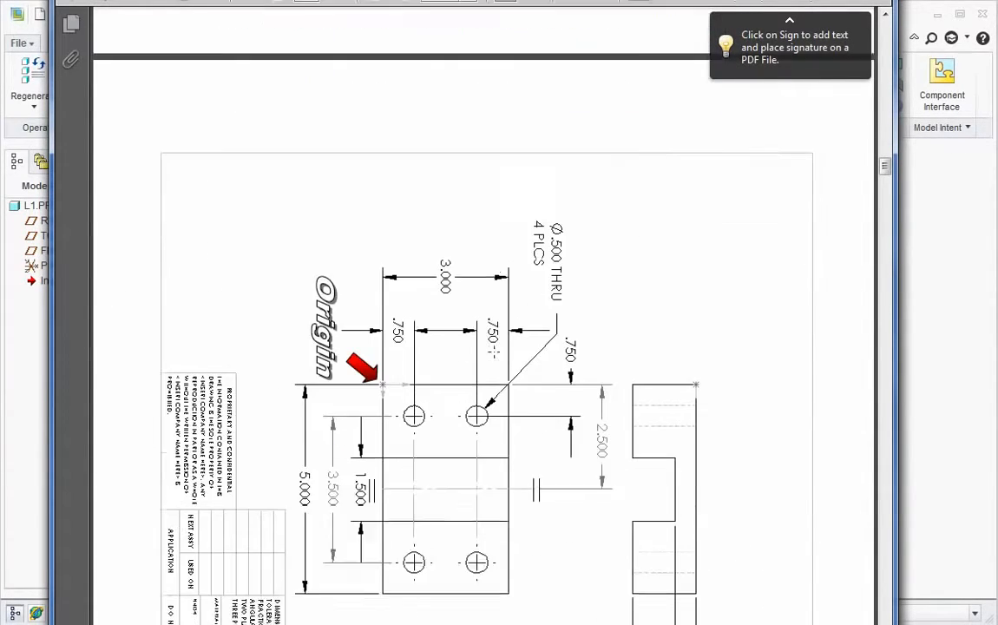
pyautogui.scroll(2, 494, 351)
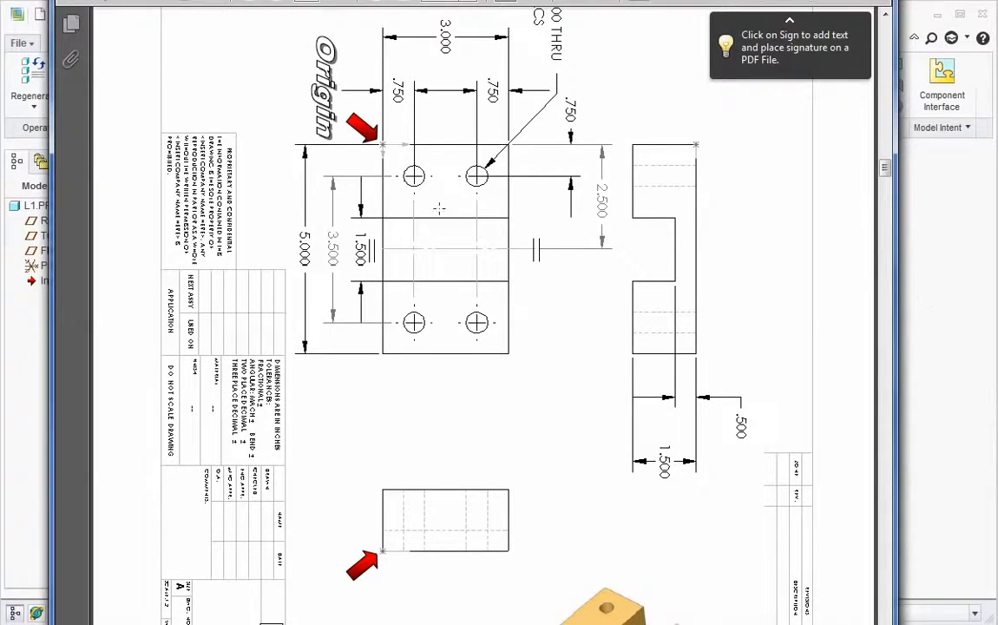
pyautogui.scroll(-8, 440, 289)
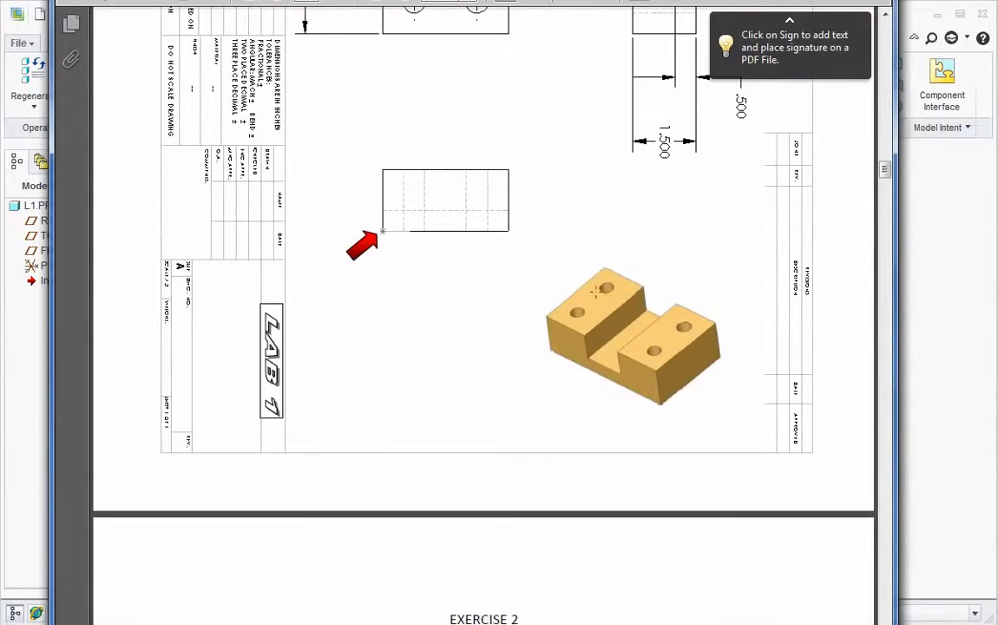
pyautogui.scroll(8, 872, 339)
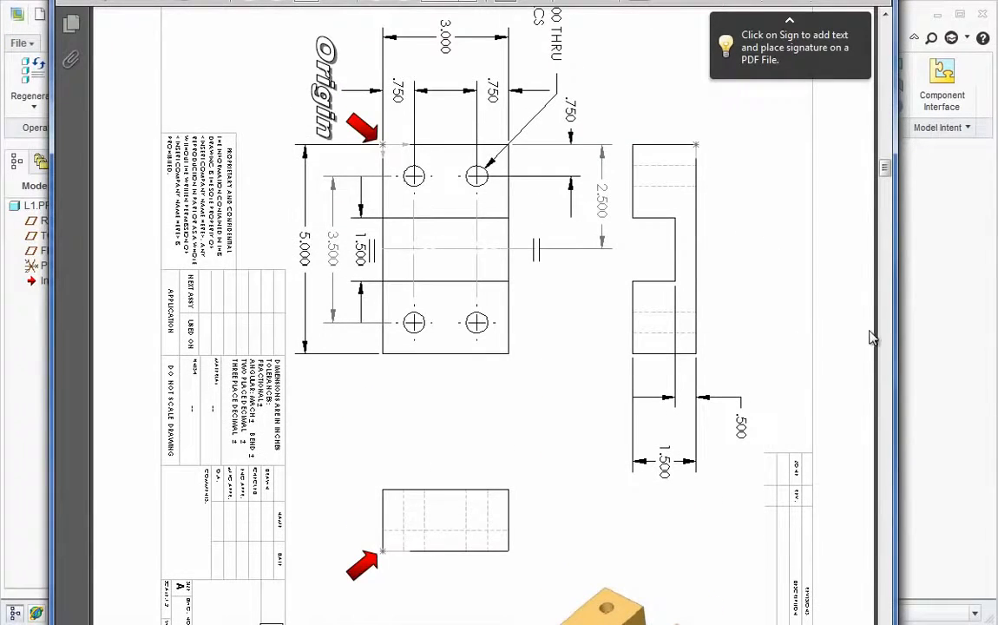
pyautogui.click(916, 319)
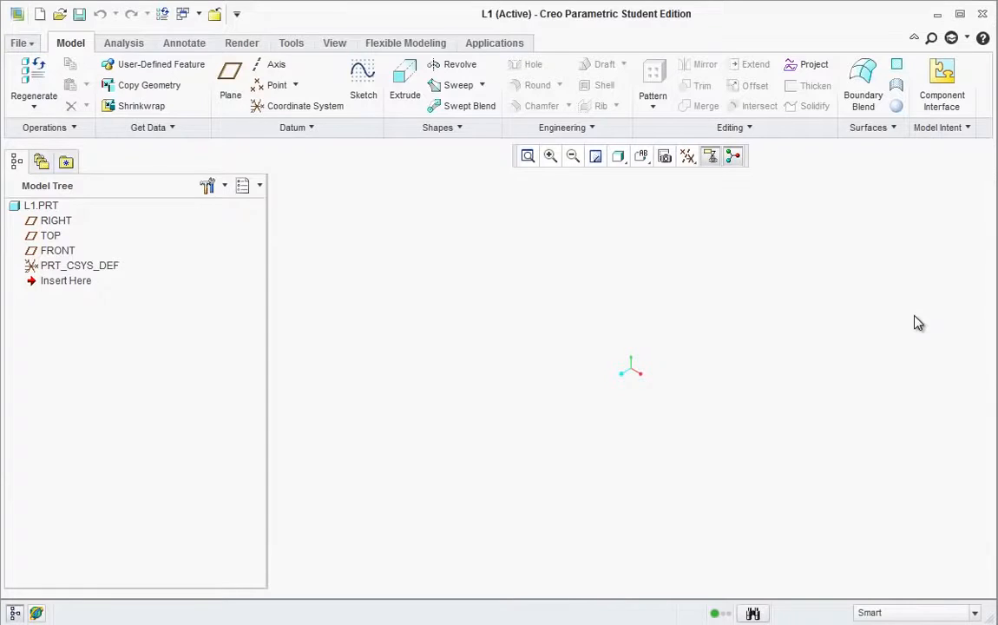
# Step: Start a sketch on the FRONT plane and orient the view to FRONT
pyautogui.click(57, 251)
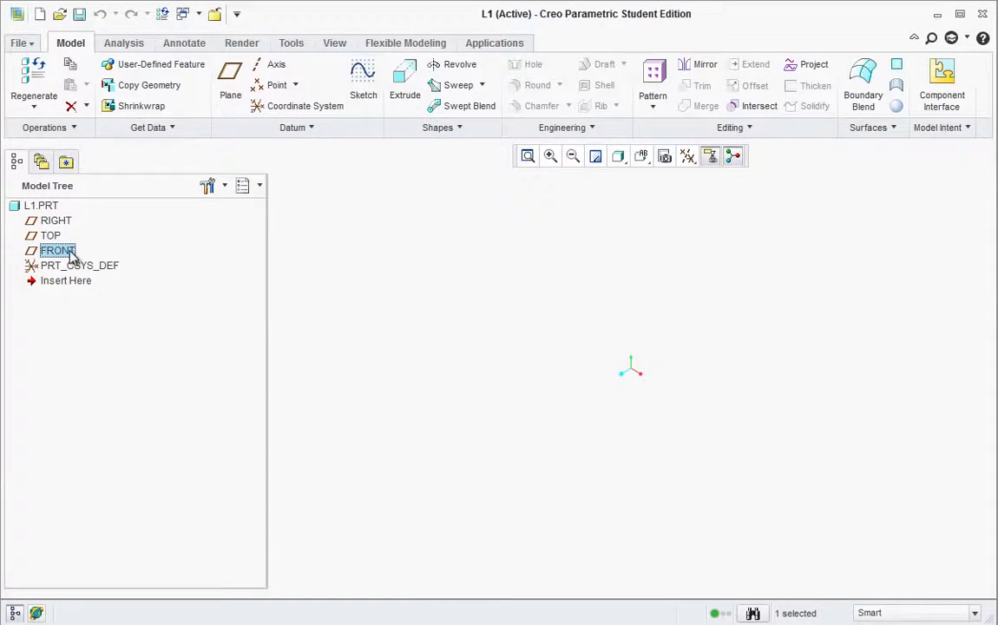
pyautogui.click(363, 91)
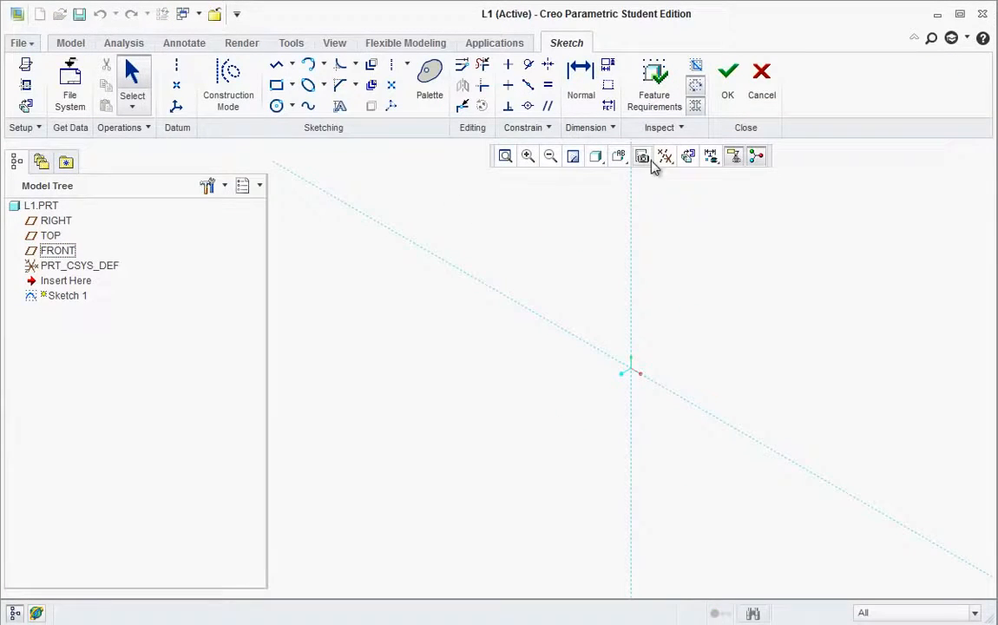
pyautogui.click(619, 158)
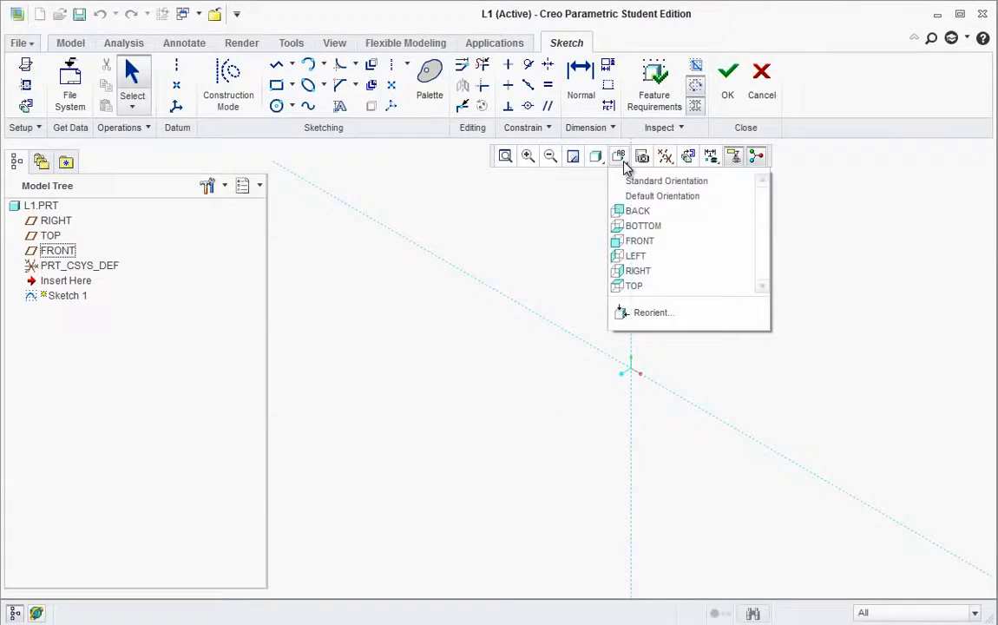
pyautogui.click(639, 241)
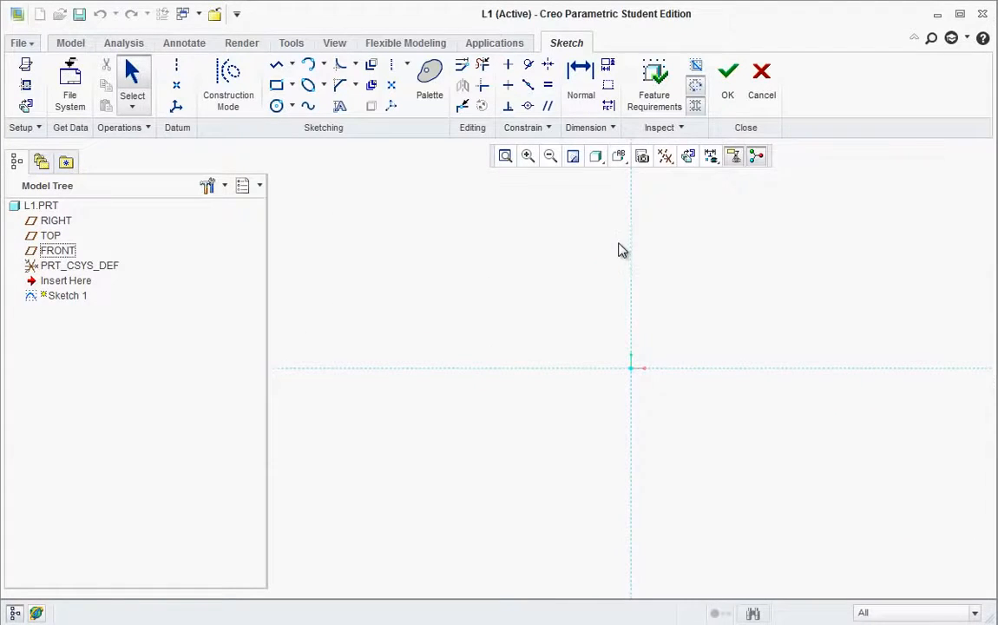
# Step: Sketch a corner rectangle about 331 by 211 enclosing the origin
pyautogui.click(275, 85)
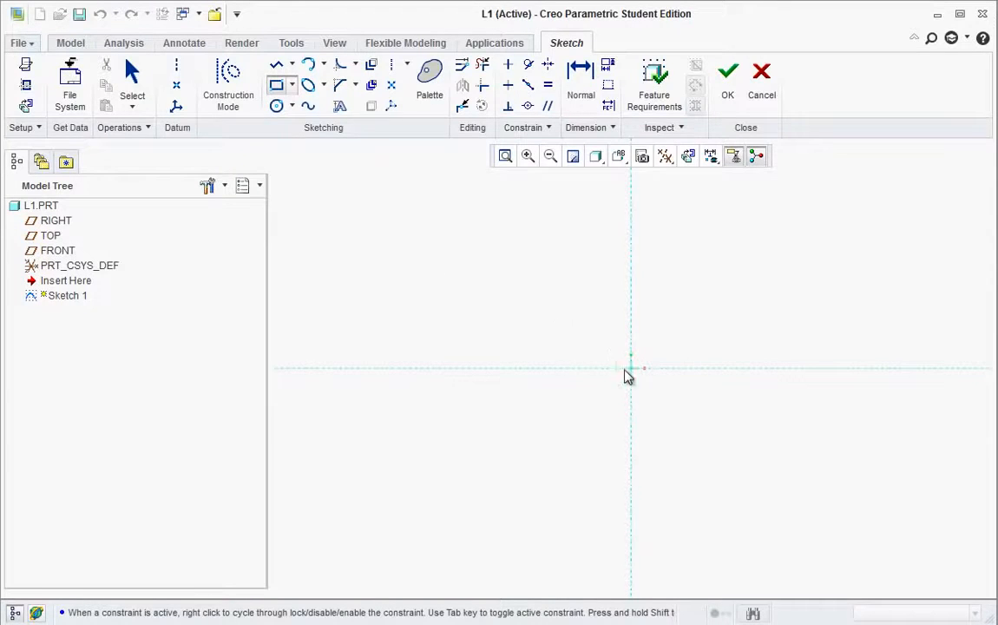
pyautogui.click(560, 325)
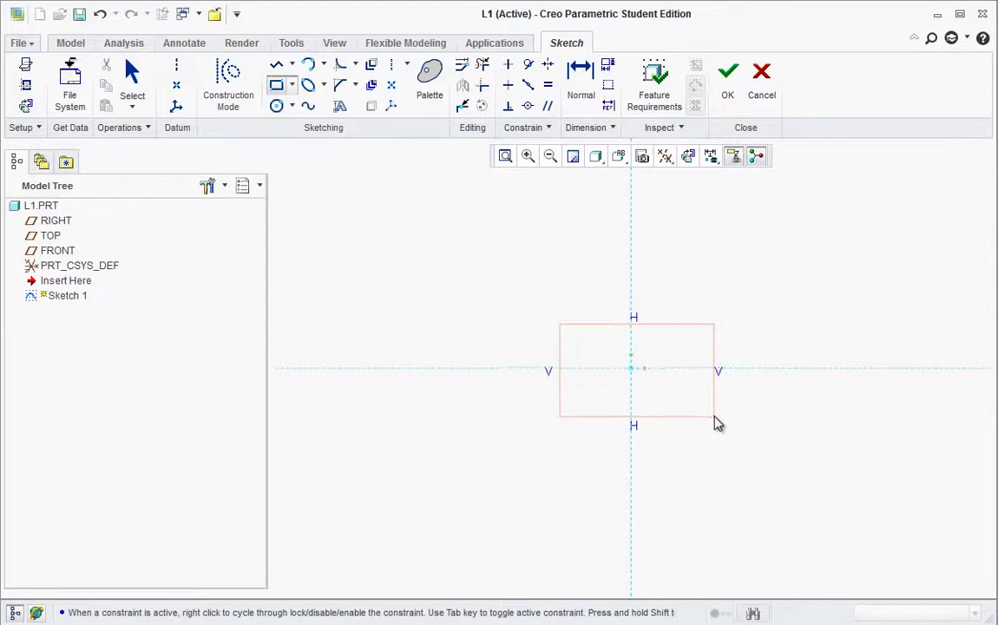
pyautogui.click(708, 418)
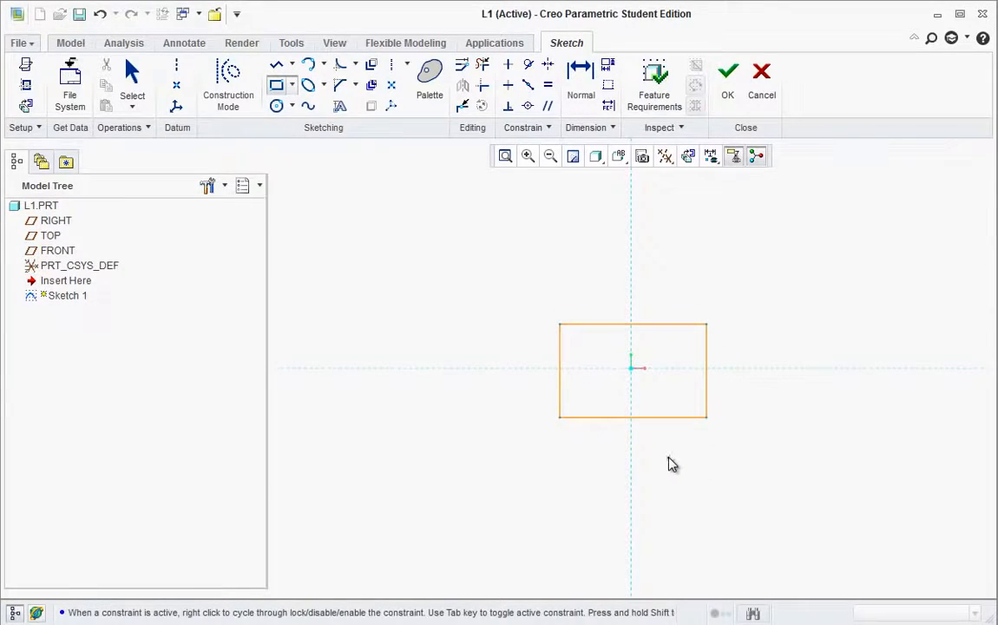
pyautogui.scroll(5, 660, 388)
pyautogui.middleClick(658, 386)
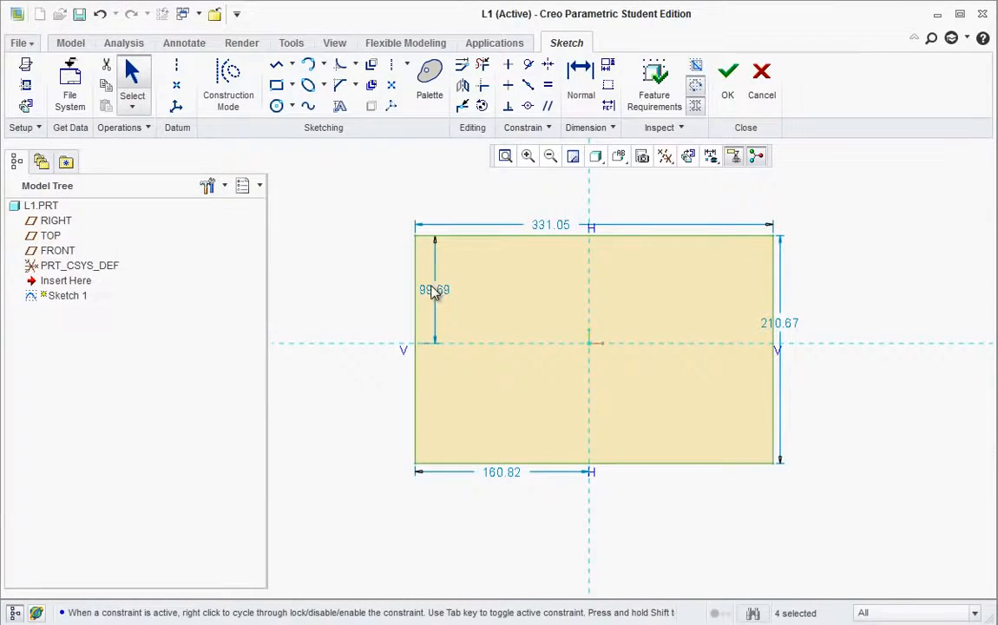
# Step: Move the rectangle's width, height and two origin offset dimensions clear of the outline
pyautogui.moveTo(792, 330); pyautogui.dragTo(851, 347)
pyautogui.moveTo(551, 229); pyautogui.dragTo(592, 209)
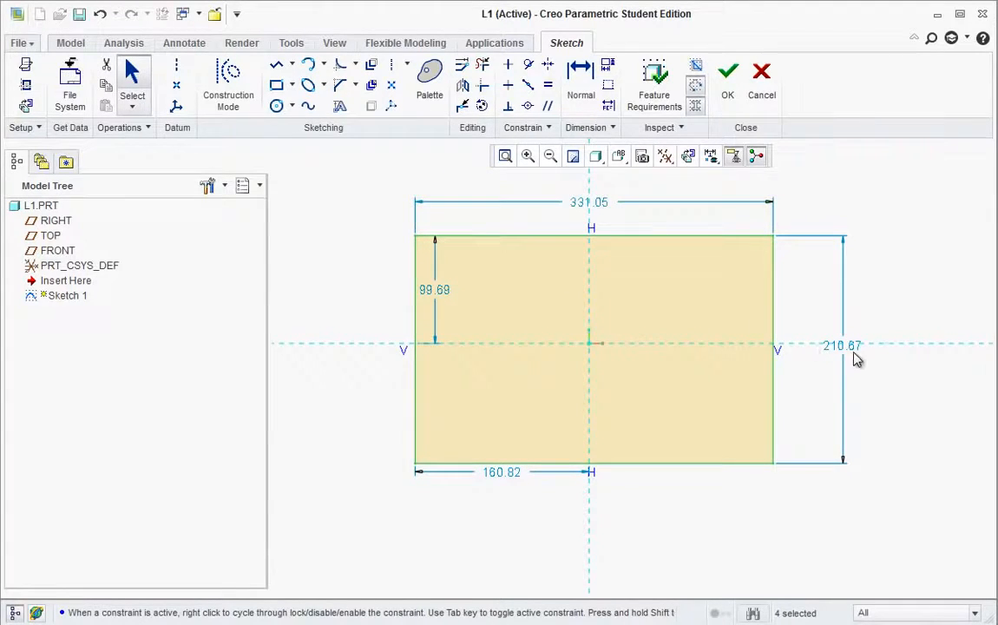
pyautogui.moveTo(505, 471); pyautogui.dragTo(501, 500)
pyautogui.moveTo(438, 292); pyautogui.dragTo(376, 287)
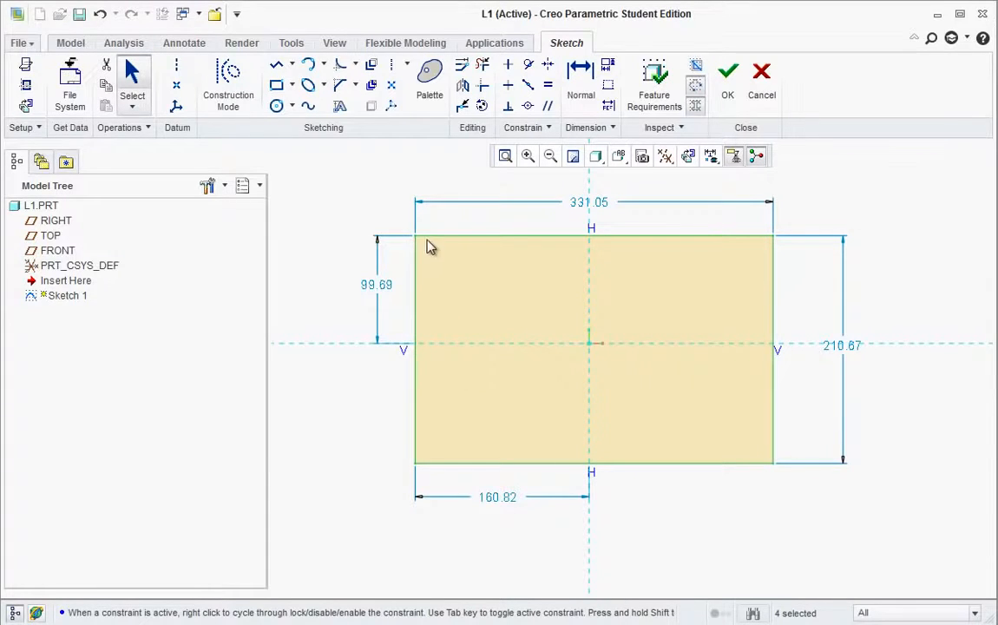
# Step: Delete the whole rectangle together with its dimensions and the sketch's reference lines
pyautogui.scroll(-2, 517, 422)
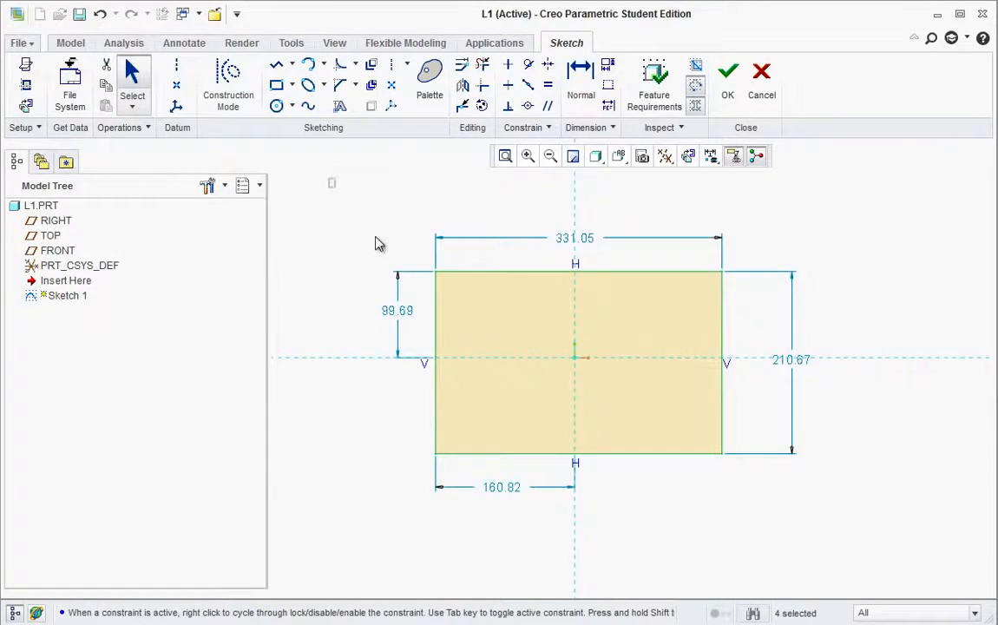
pyautogui.moveTo(376, 244); pyautogui.dragTo(837, 528)
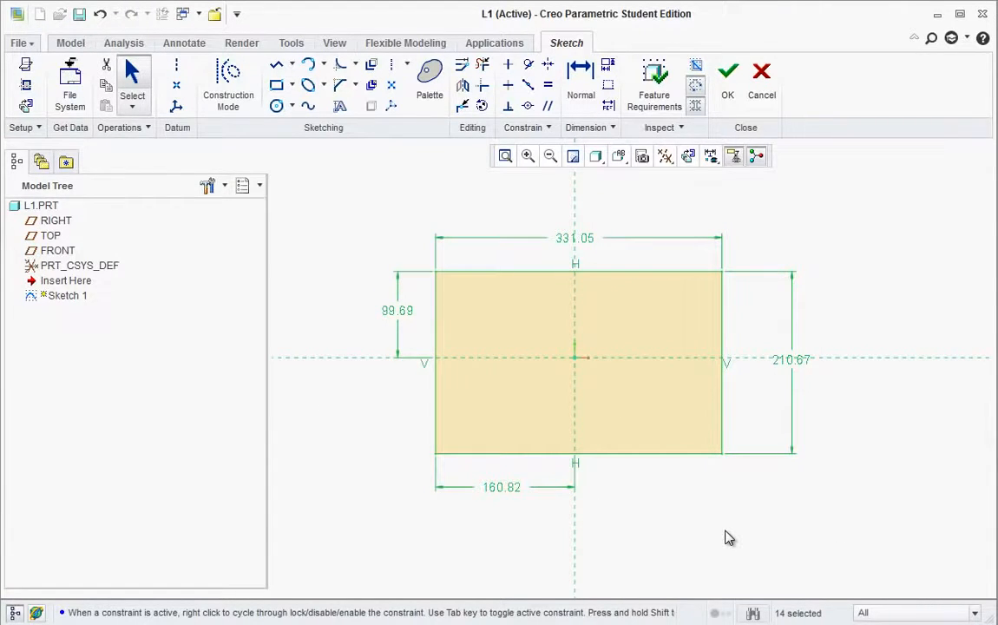
pyautogui.press('Delete')
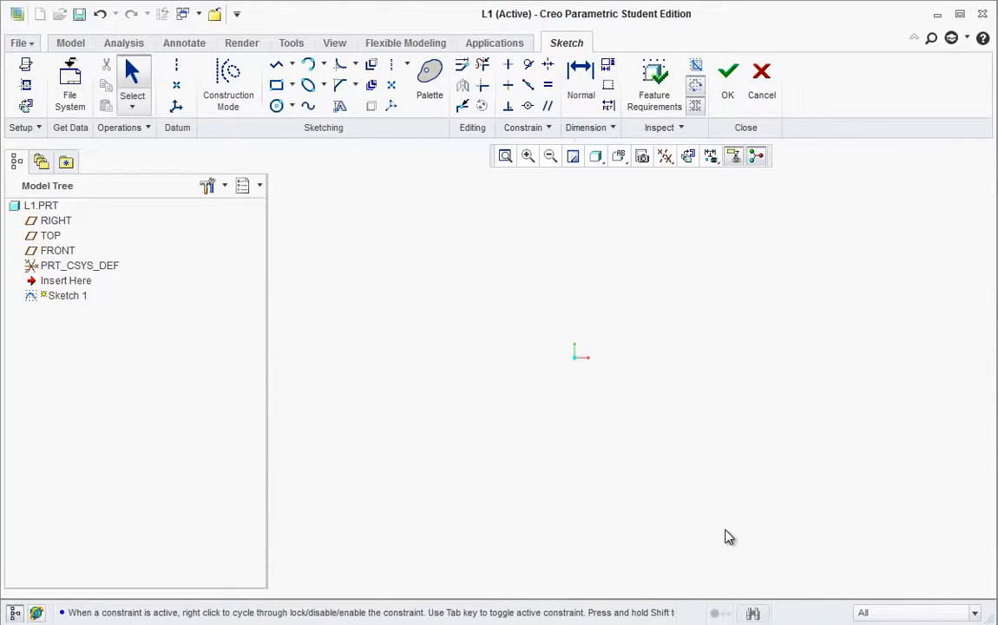
# Step: Sketch a corner rectangle about 105 by 74 around the origin without references, and delete it again
pyautogui.click(278, 85)
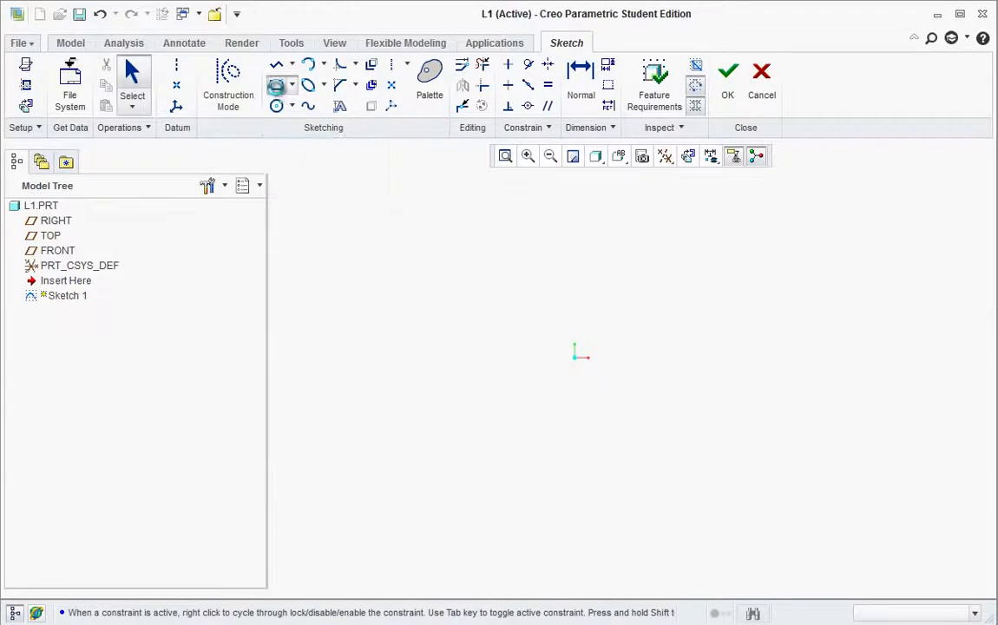
pyautogui.click(532, 327)
pyautogui.click(577, 355)
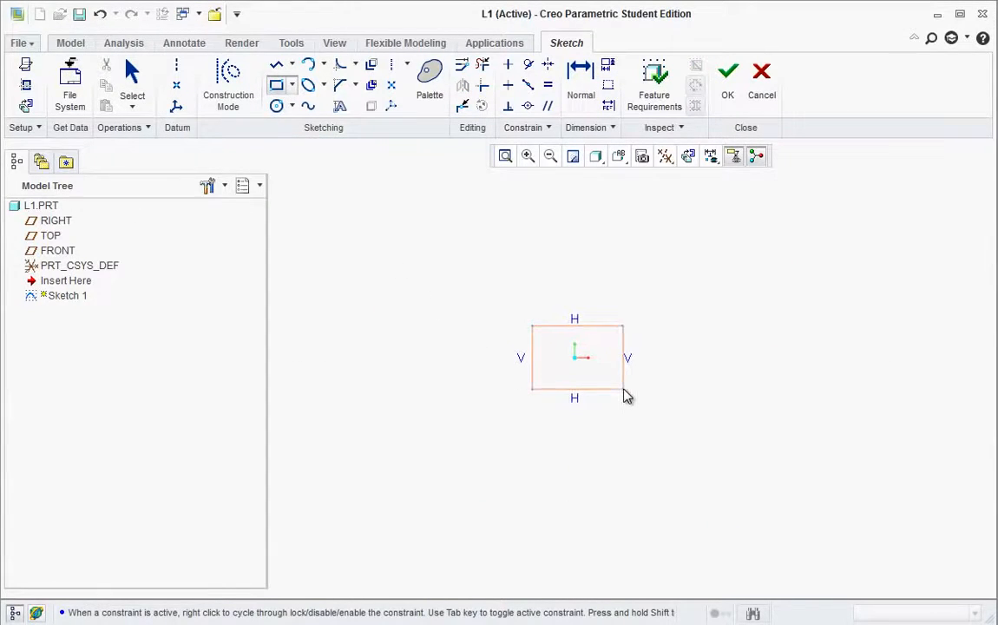
pyautogui.click(624, 390)
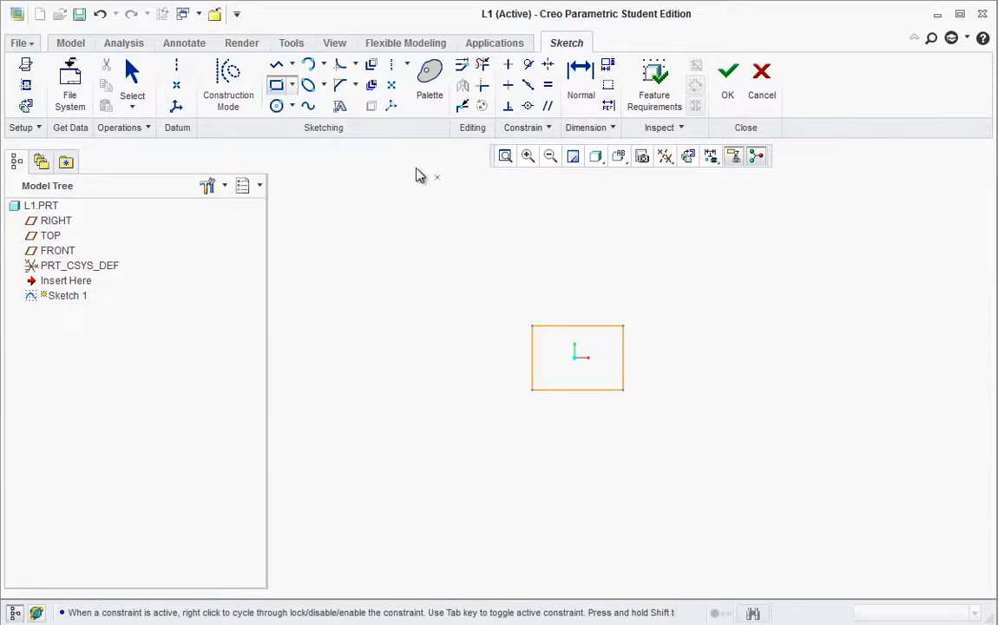
pyautogui.click(292, 85)
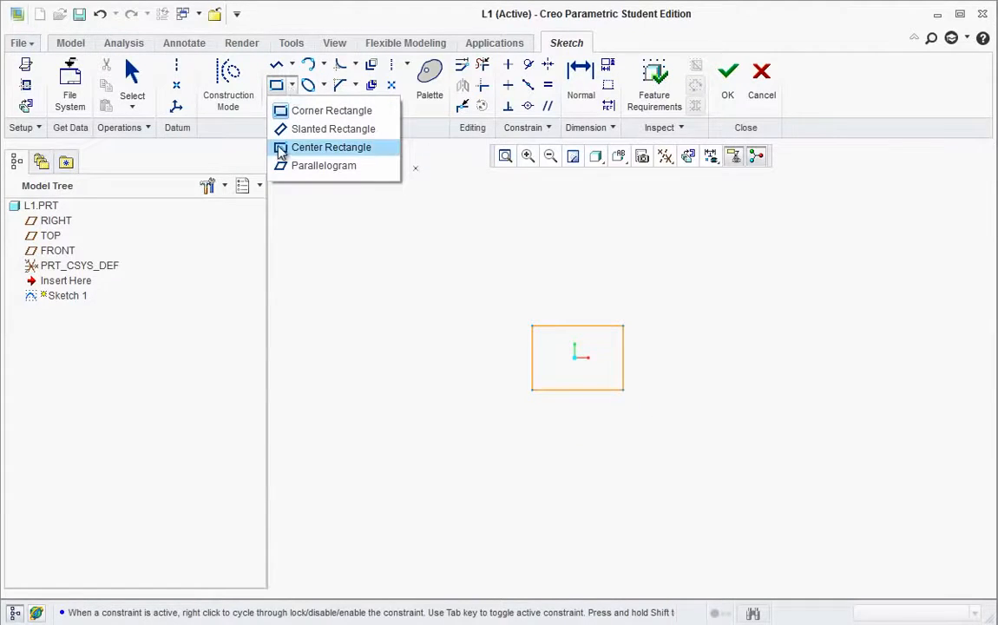
pyautogui.click(492, 311)
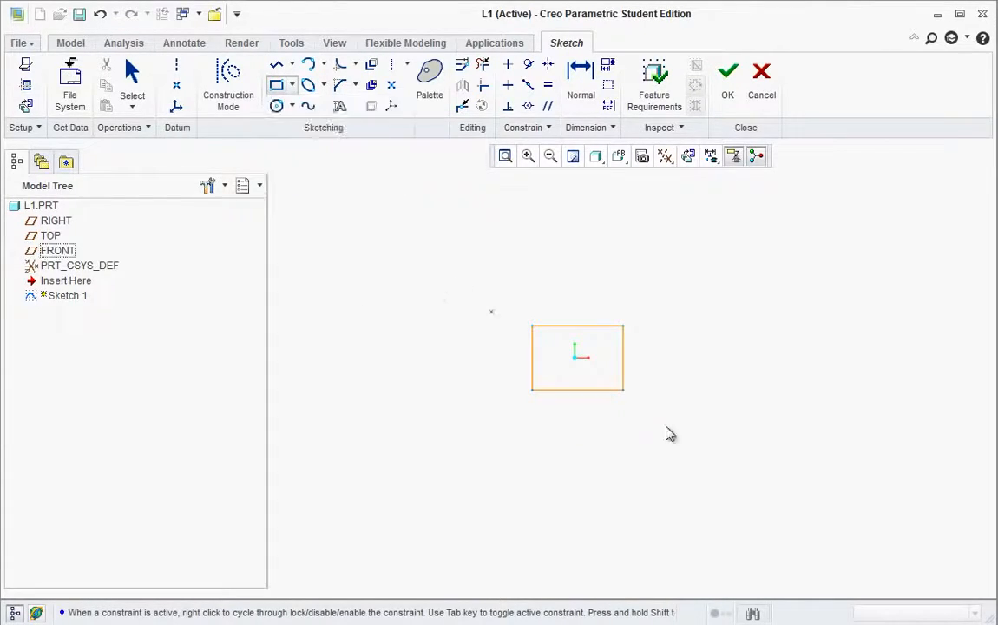
pyautogui.middleClick(645, 427)
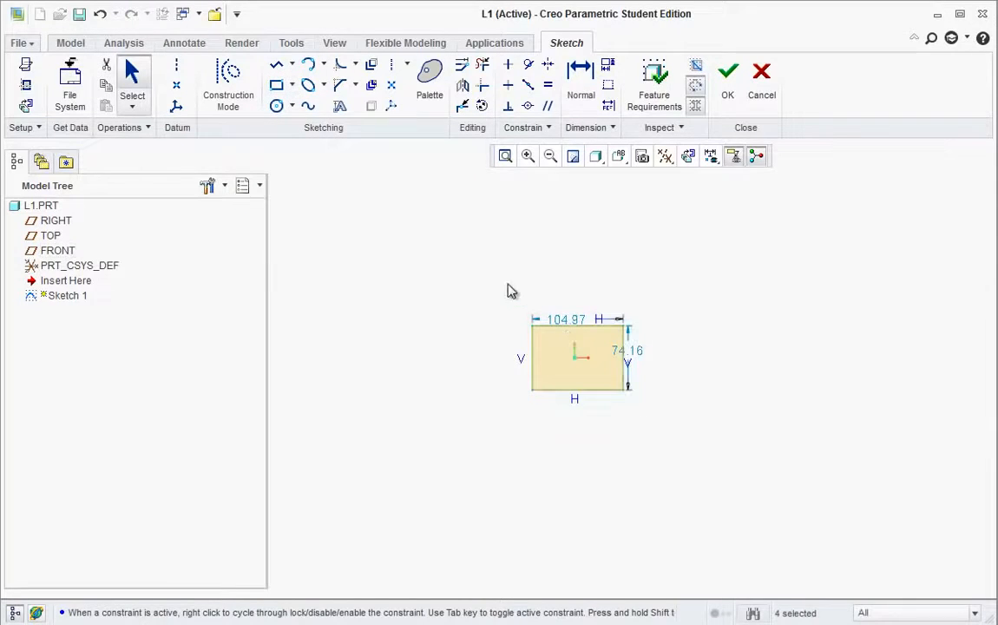
pyautogui.moveTo(504, 281); pyautogui.dragTo(676, 433)
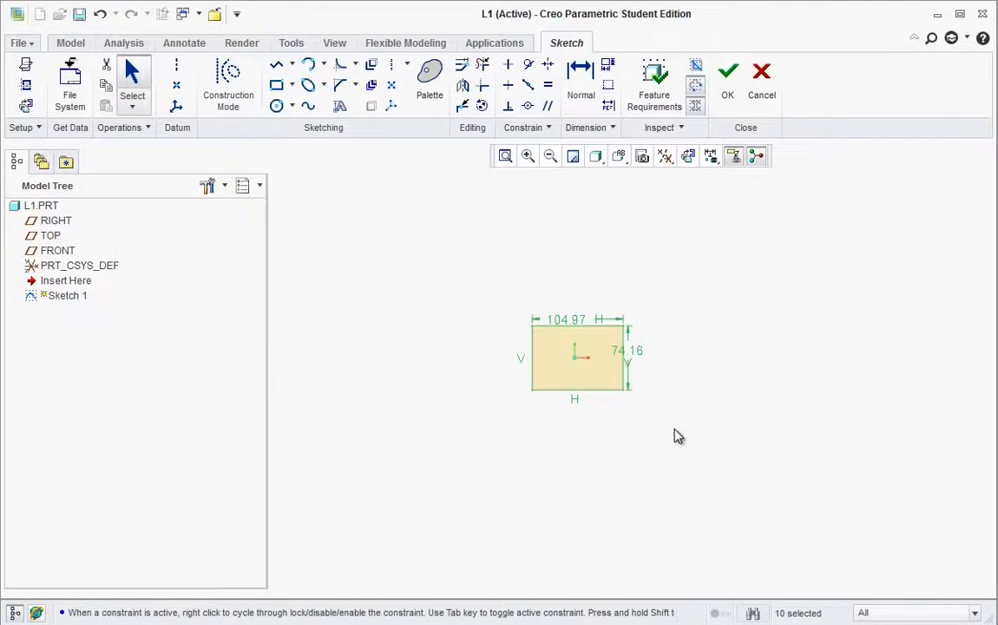
pyautogui.press('Delete')
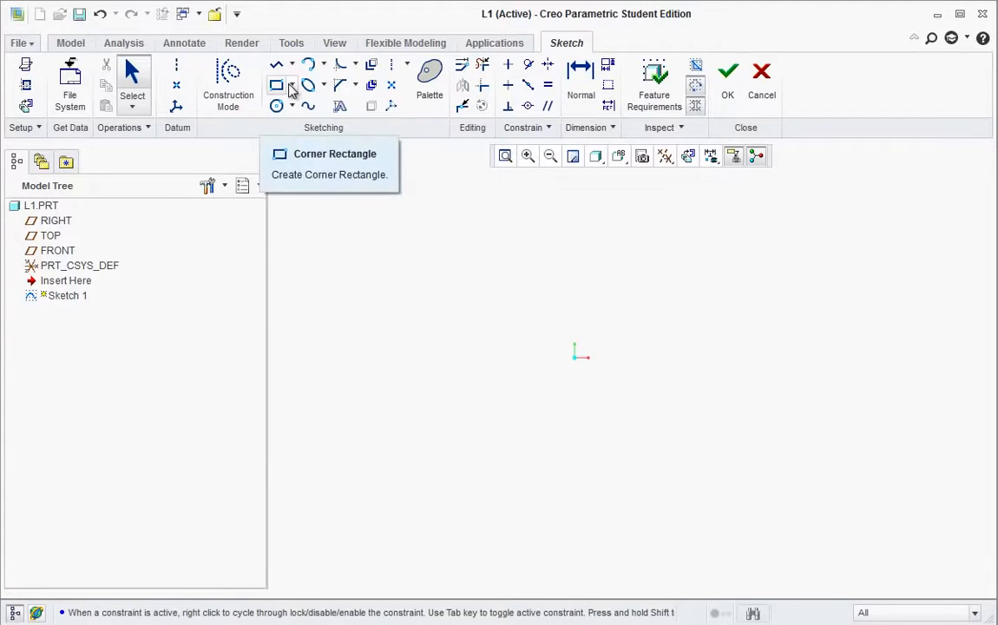
# Step: Start a Center Rectangle, check the datum display options, and quit the sketch without saving it
pyautogui.click(291, 90)
pyautogui.click(331, 147)
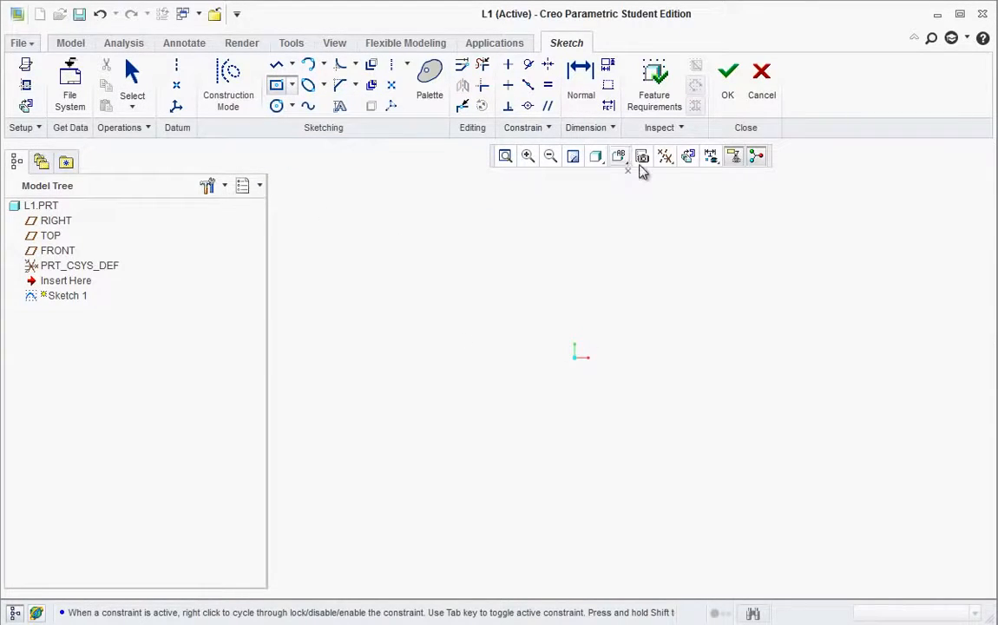
pyautogui.click(667, 159)
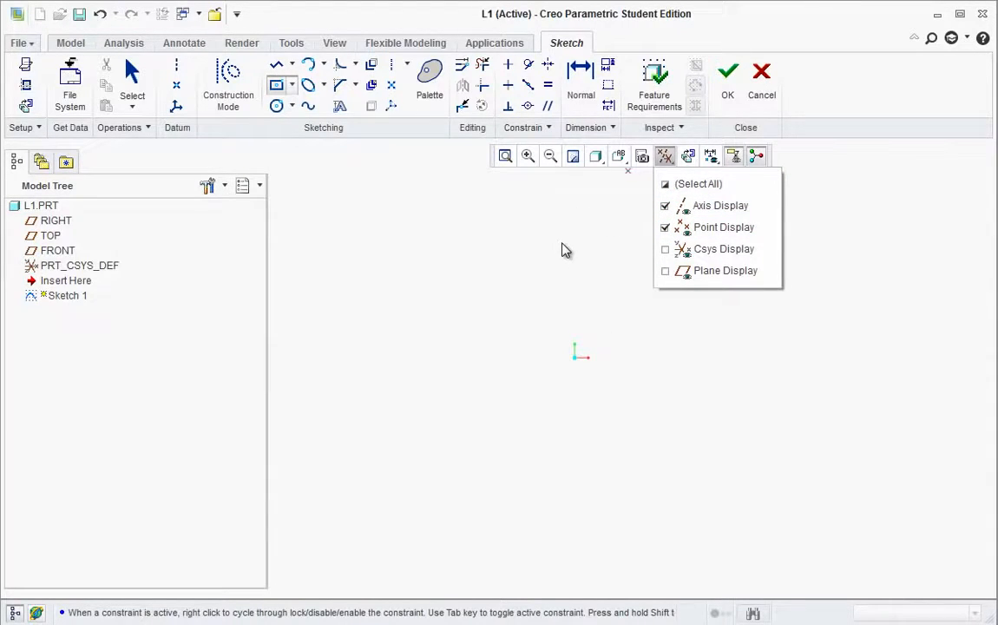
pyautogui.scroll(-1, 566, 267)
pyautogui.middleClick(568, 269)
pyautogui.scroll(1, 593, 368)
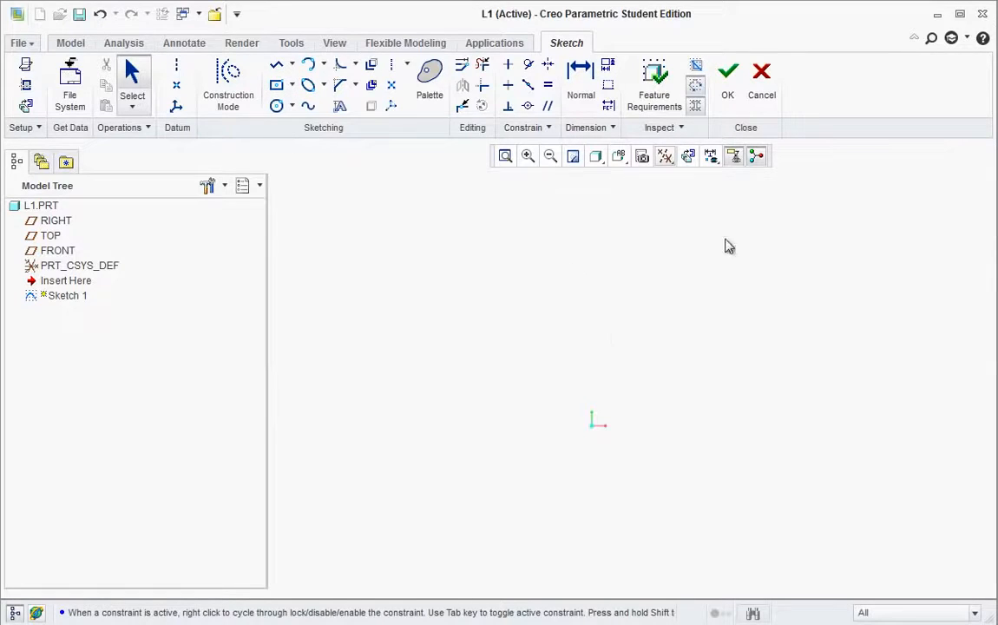
pyautogui.click(764, 86)
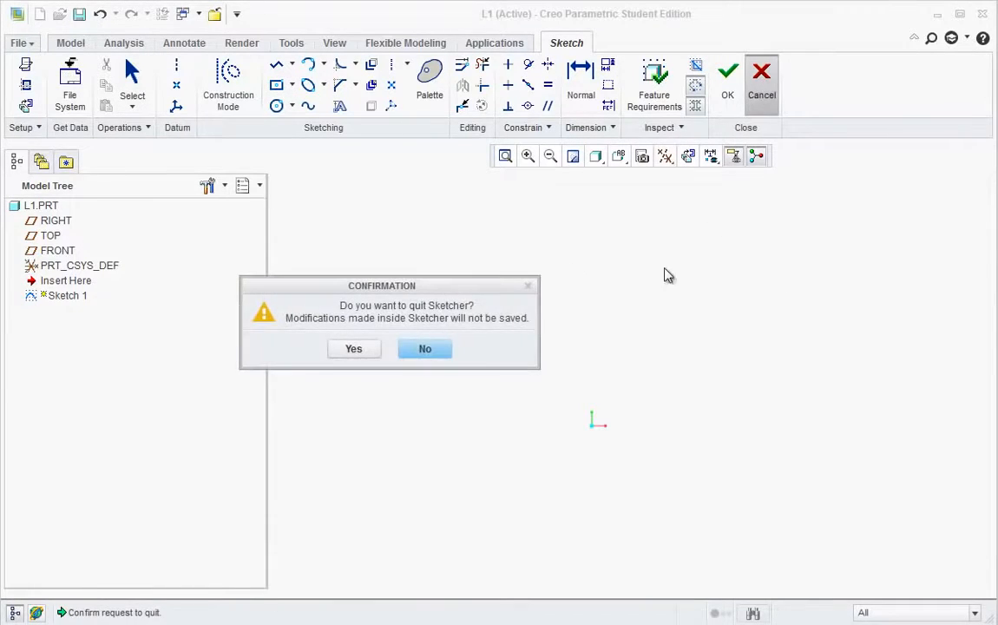
pyautogui.click(365, 350)
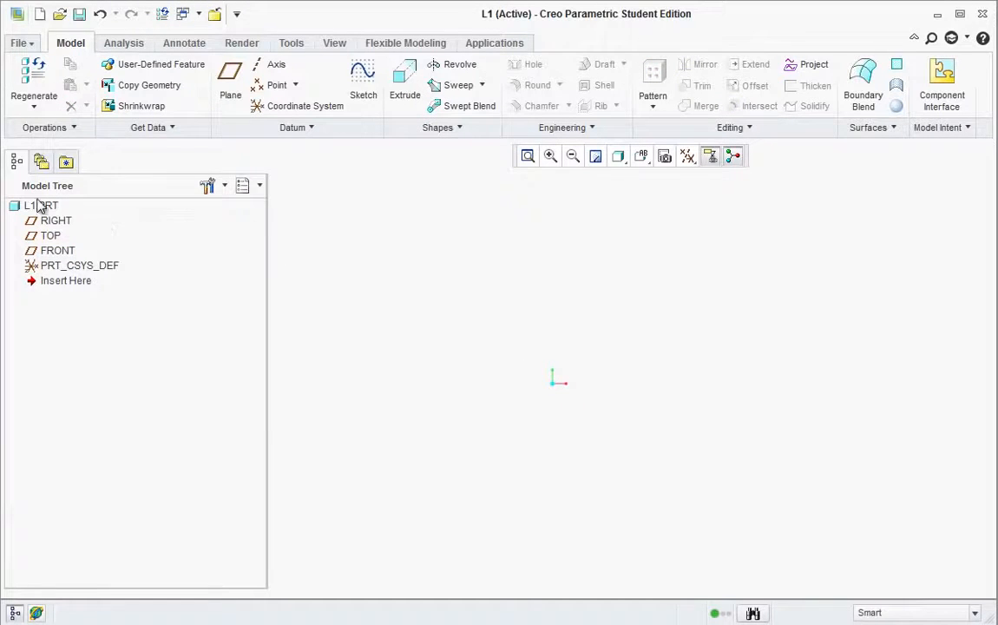
# Step: Start a sketch on the FRONT plane and draw a center rectangle about 217 by 110 centred on the origin
pyautogui.click(54, 250)
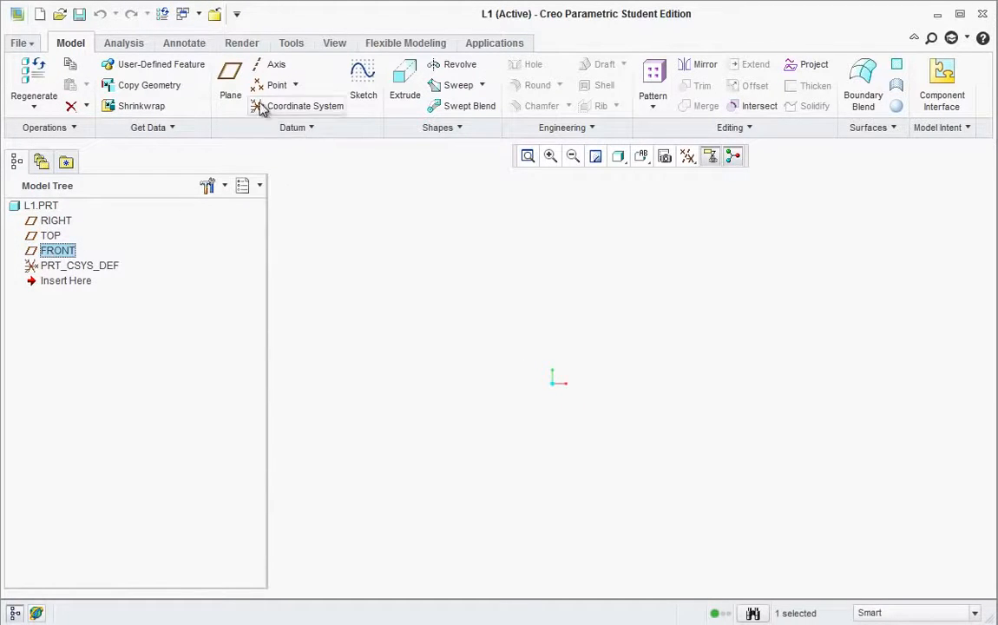
pyautogui.click(366, 83)
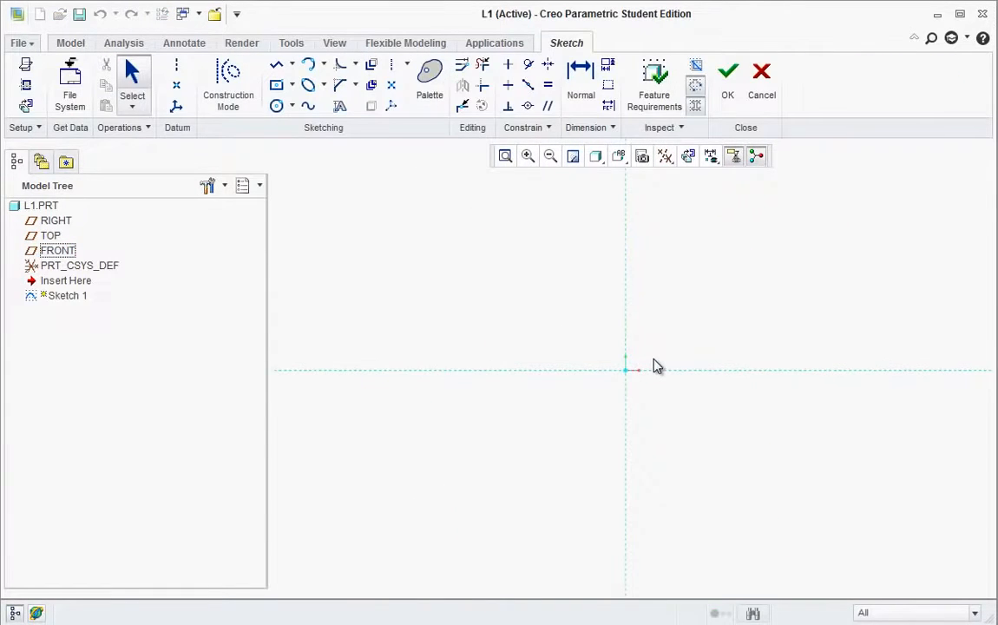
pyautogui.click(276, 85)
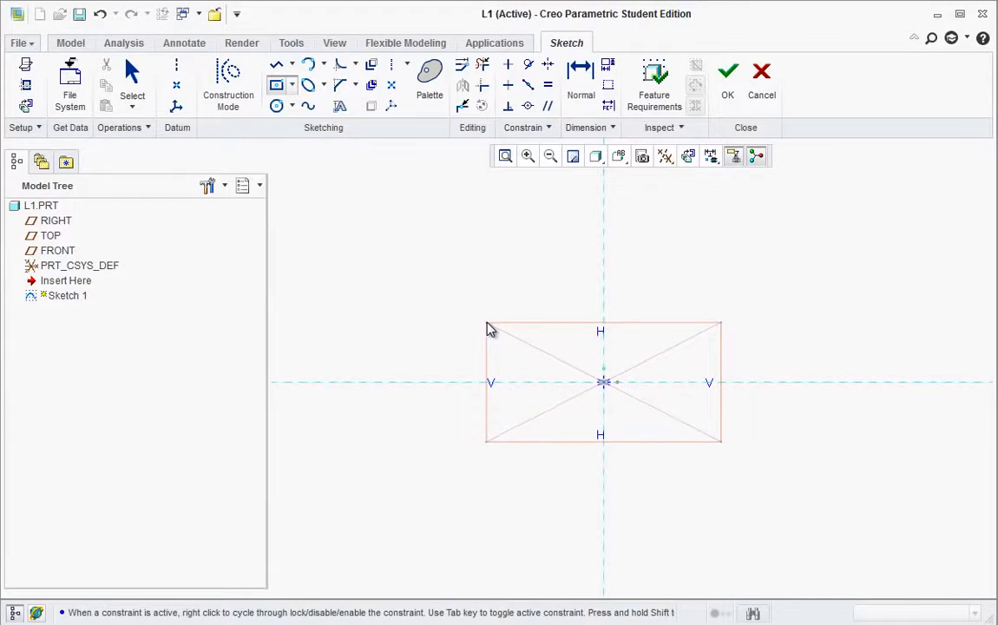
pyautogui.click(487, 325)
pyautogui.middleClick(538, 290)
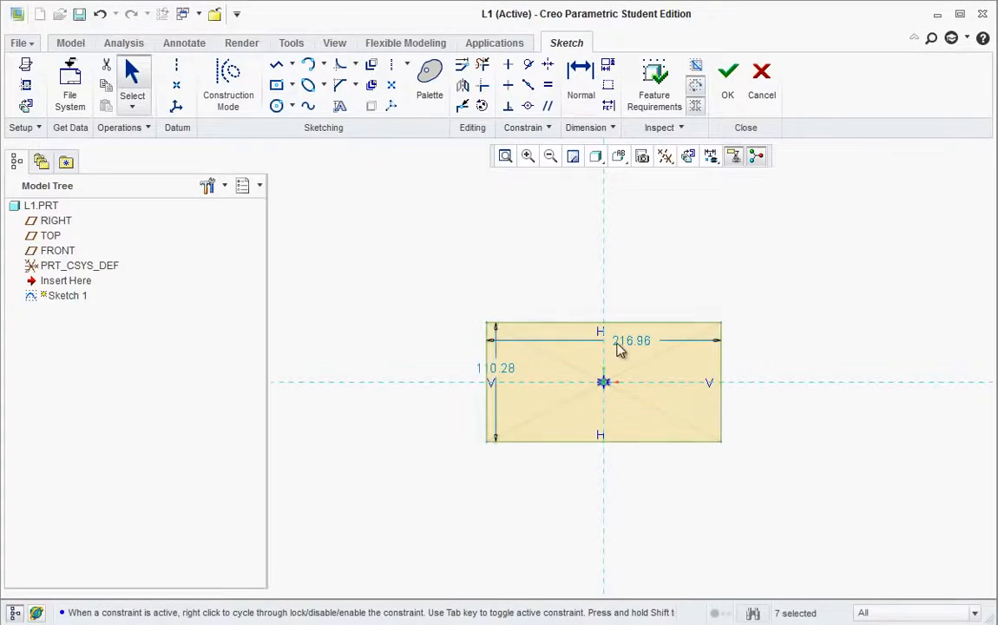
# Step: Move the rectangle's two dimensions outside its outline, and set the height to 3 and the width to 5
pyautogui.moveTo(620, 348); pyautogui.dragTo(617, 292)
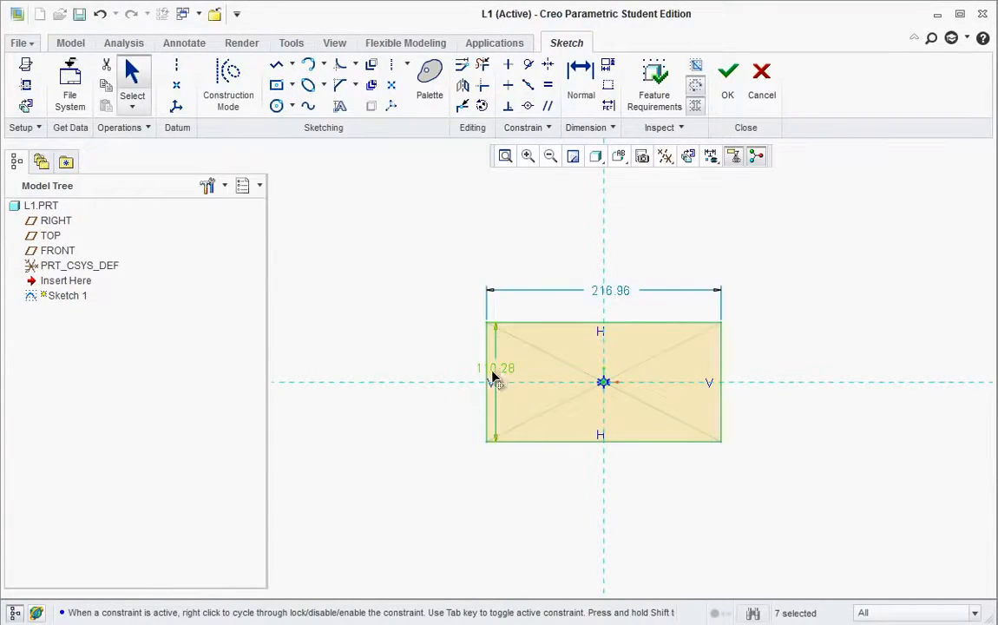
pyautogui.moveTo(493, 375); pyautogui.dragTo(441, 383)
pyautogui.doubleClick(441, 382)
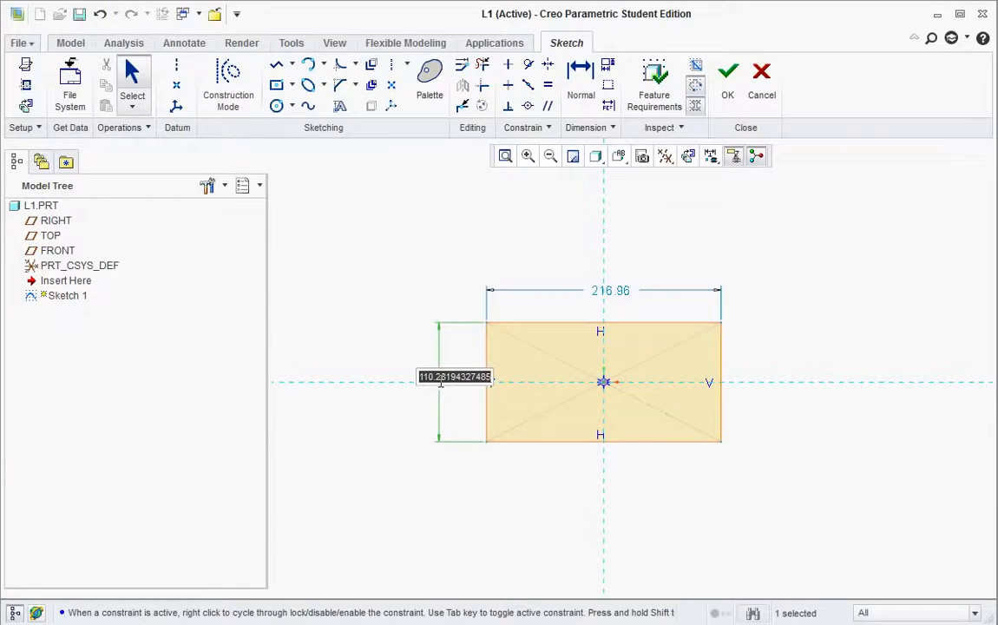
pyautogui.write('3')
pyautogui.press('Return')
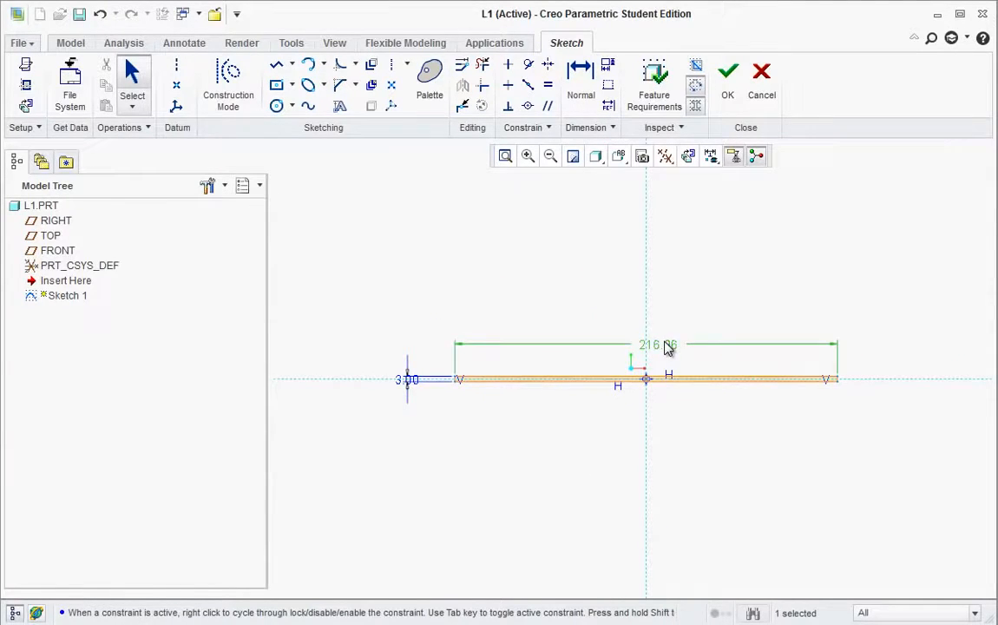
pyautogui.doubleClick(667, 346)
pyautogui.moveTo(640, 342); pyautogui.dragTo(709, 340)
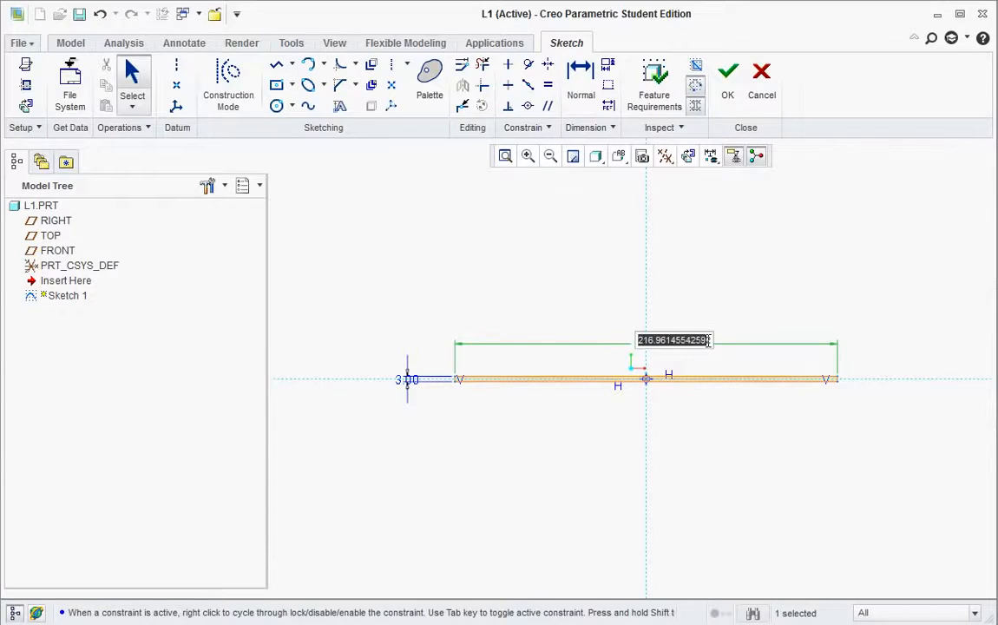
pyautogui.write('5')
pyautogui.press('Return')
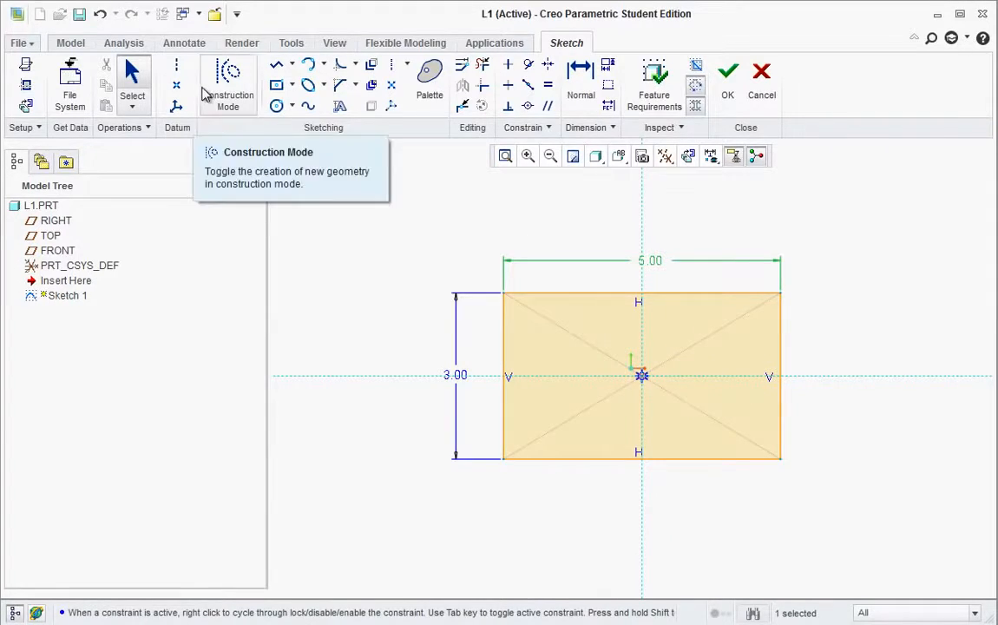
# Step: Sketch four equal circles about 0.57 in diameter near the rectangle's corners, aligned horizontally and vertically with each other
pyautogui.click(278, 109)
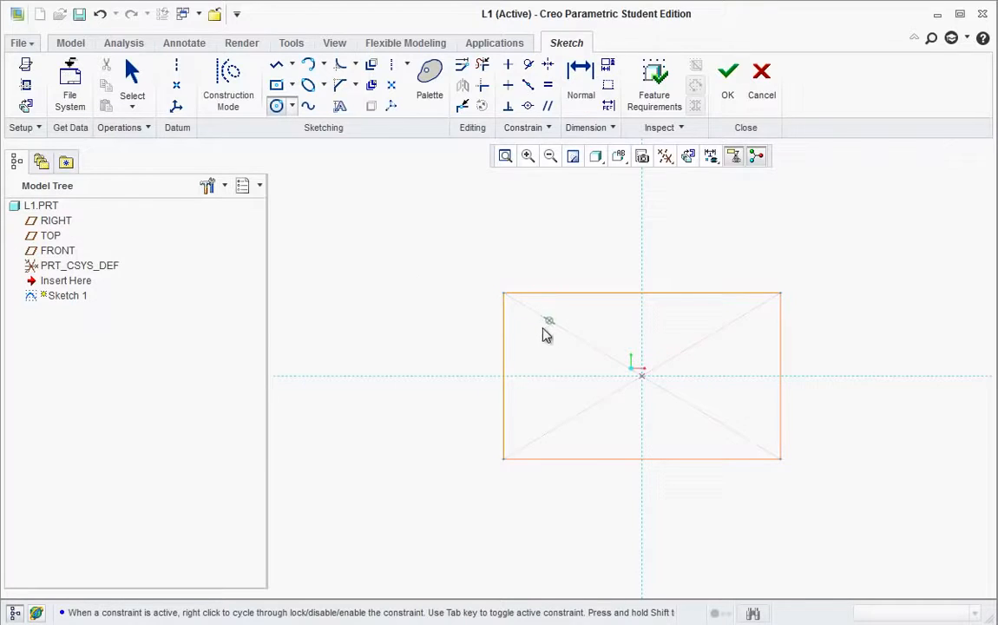
pyautogui.click(545, 332)
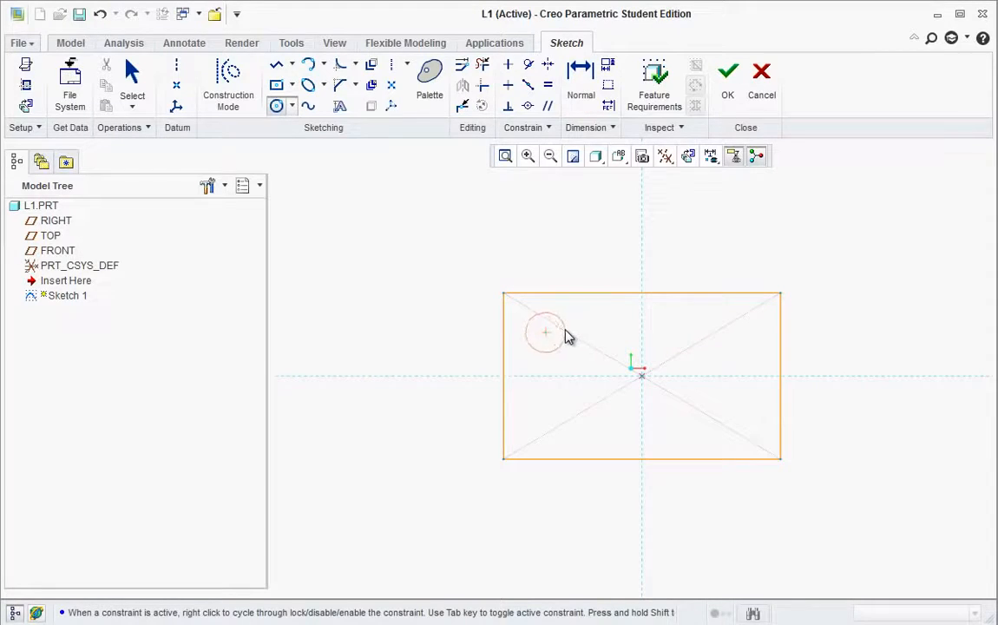
pyautogui.click(561, 338)
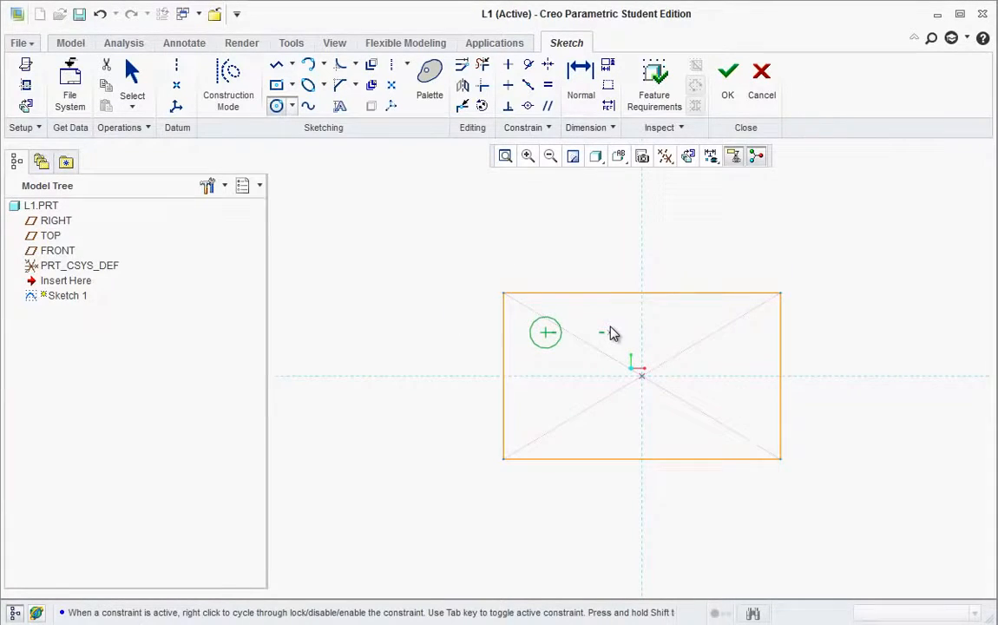
pyautogui.click(744, 334)
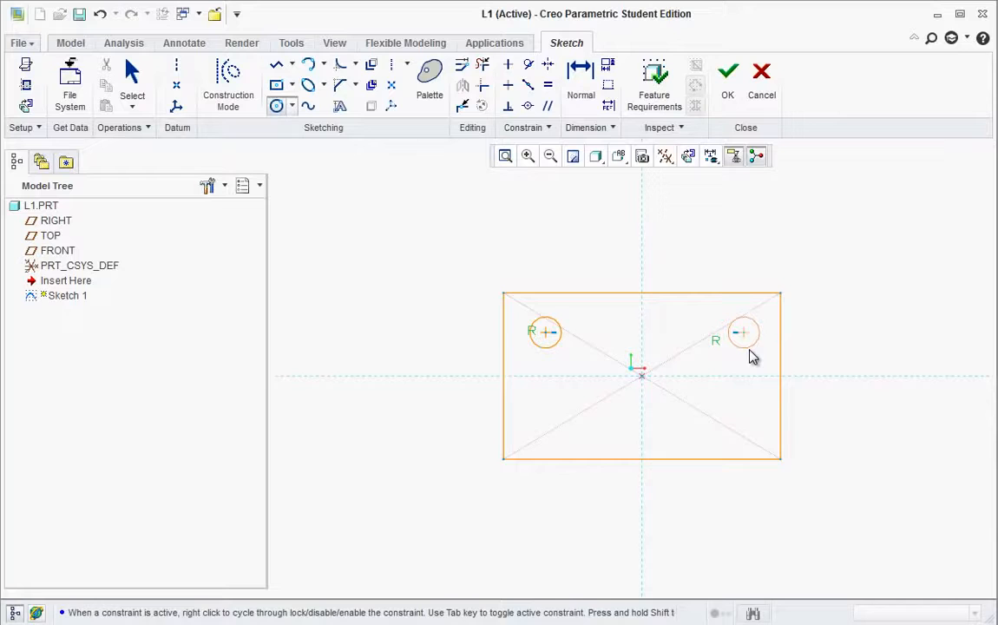
pyautogui.click(750, 350)
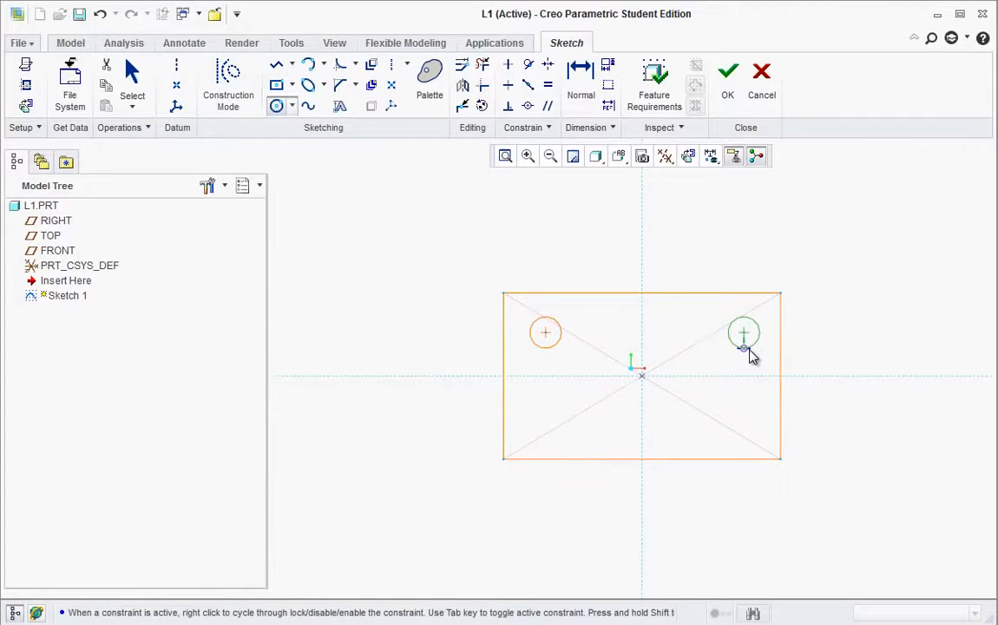
pyautogui.click(744, 424)
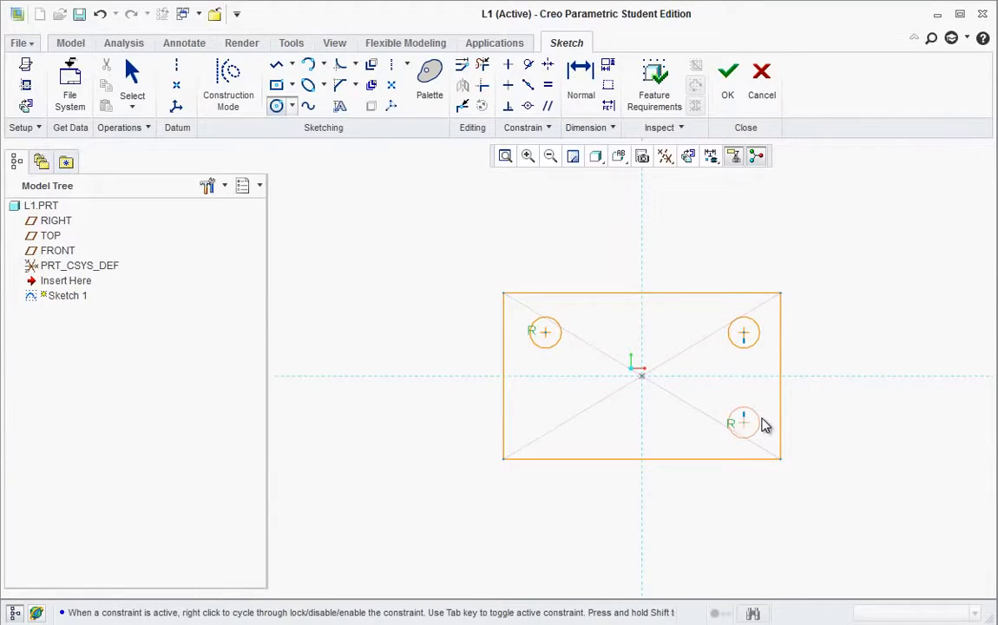
pyautogui.click(761, 424)
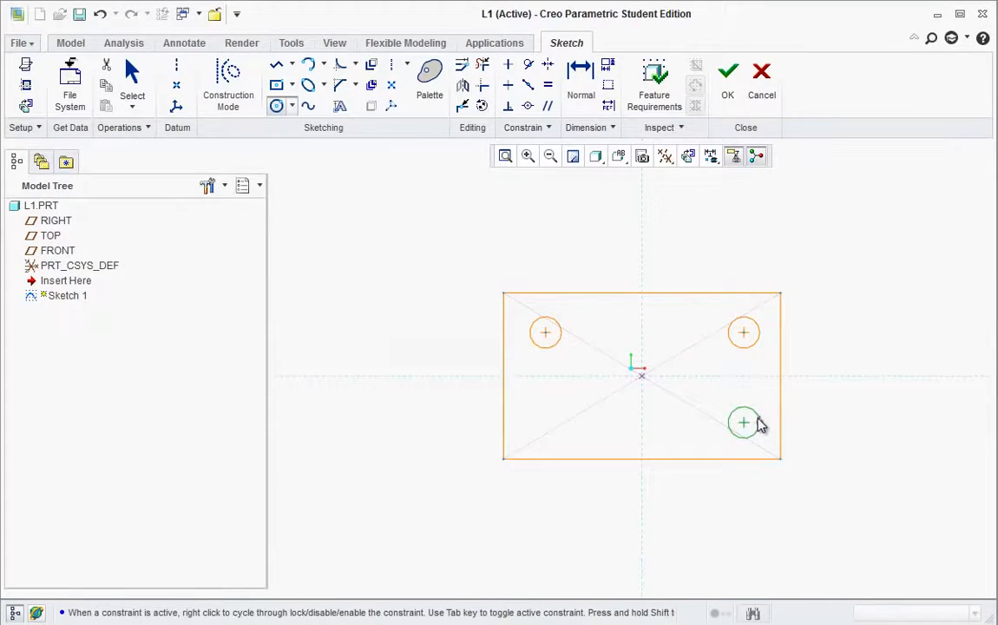
pyautogui.click(545, 422)
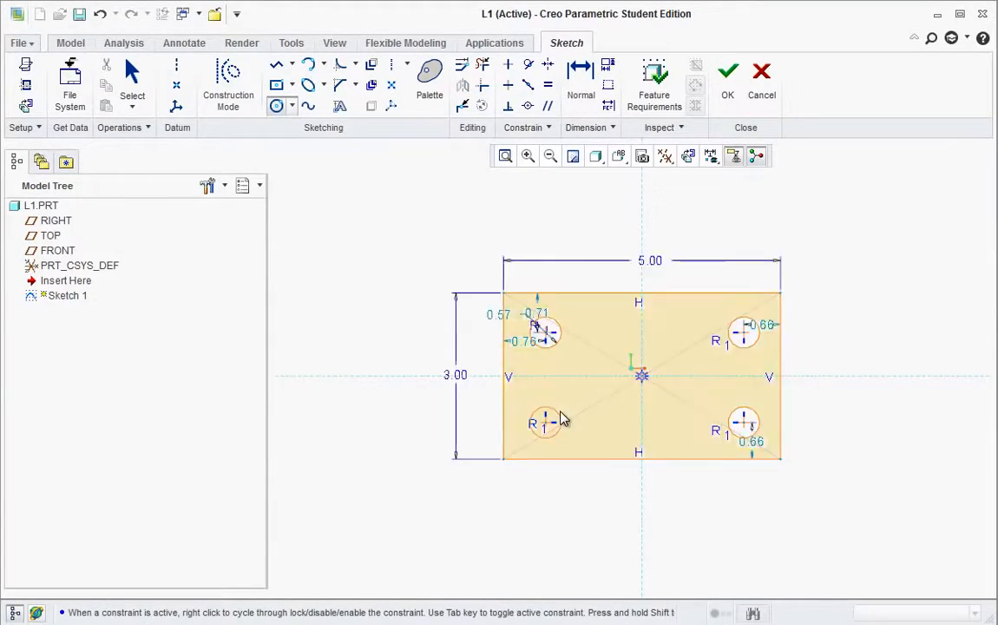
pyautogui.click(560, 420)
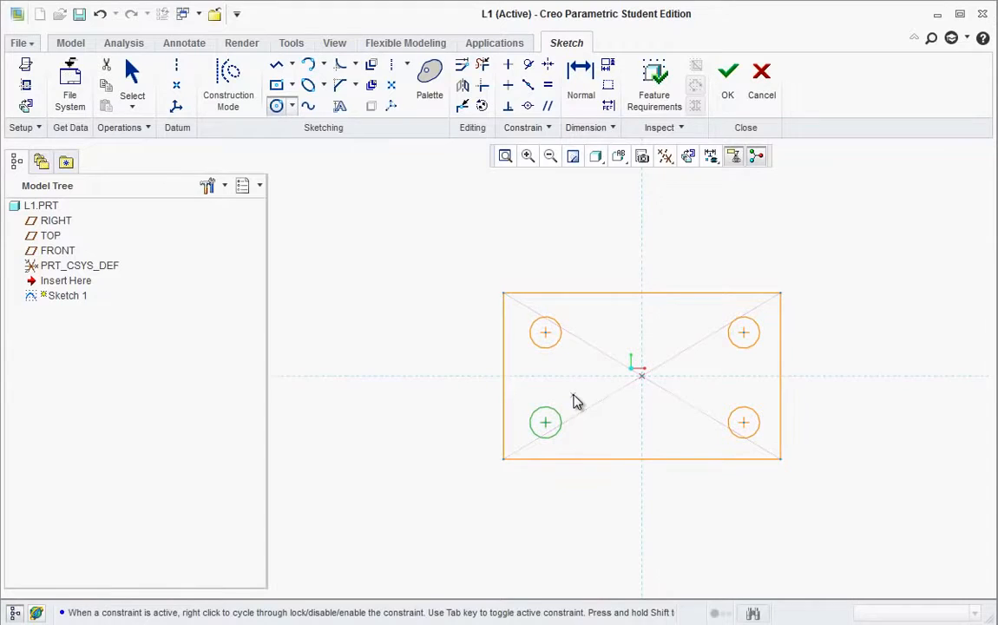
pyautogui.middleClick(605, 260)
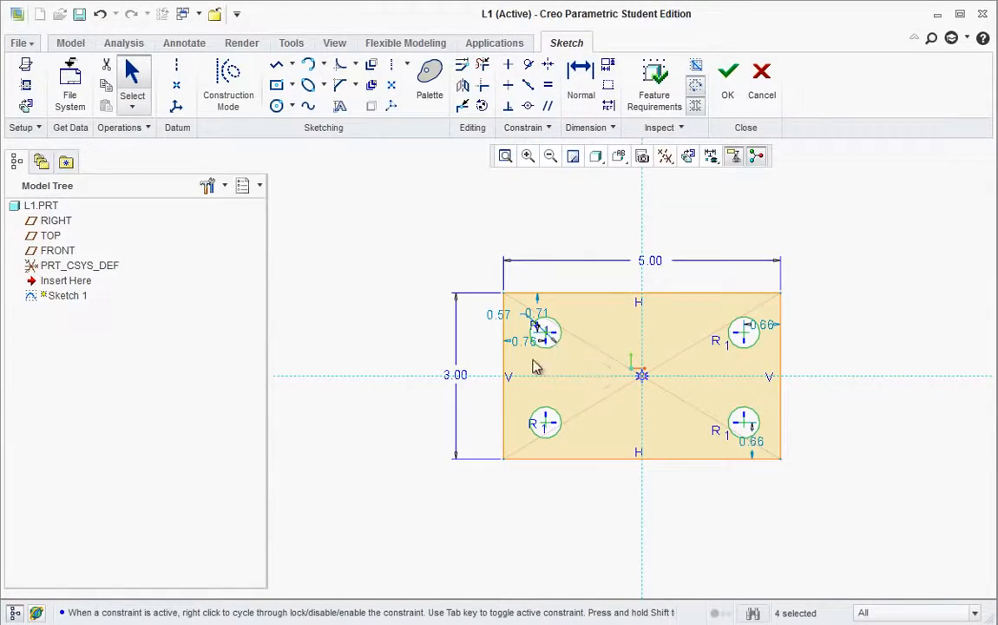
# Step: Move the upper-left circle's diameter and edge offset dimensions outside the rectangle, spacing the height dimension farther out
pyautogui.moveTo(525, 343); pyautogui.dragTo(591, 274)
pyautogui.moveTo(533, 315); pyautogui.dragTo(471, 314)
pyautogui.moveTo(422, 375); pyautogui.dragTo(414, 376)
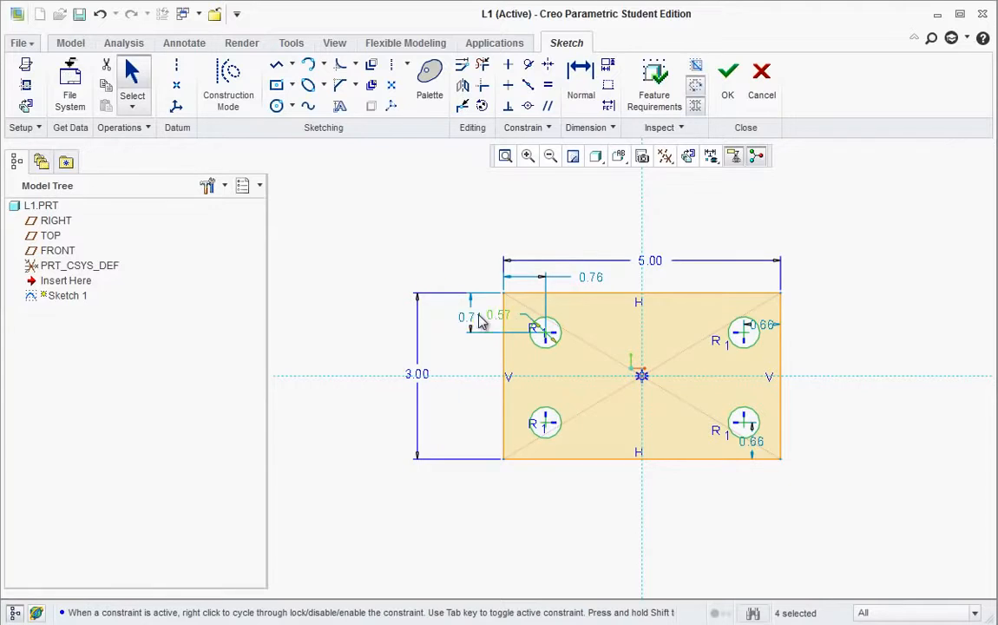
pyautogui.moveTo(471, 317); pyautogui.dragTo(470, 273)
# Step: Switch to the LAB 1 drawing PDF, rotate the view counterclockwise, and check the hole diameter and edge distances
pyautogui.click(502, 623)
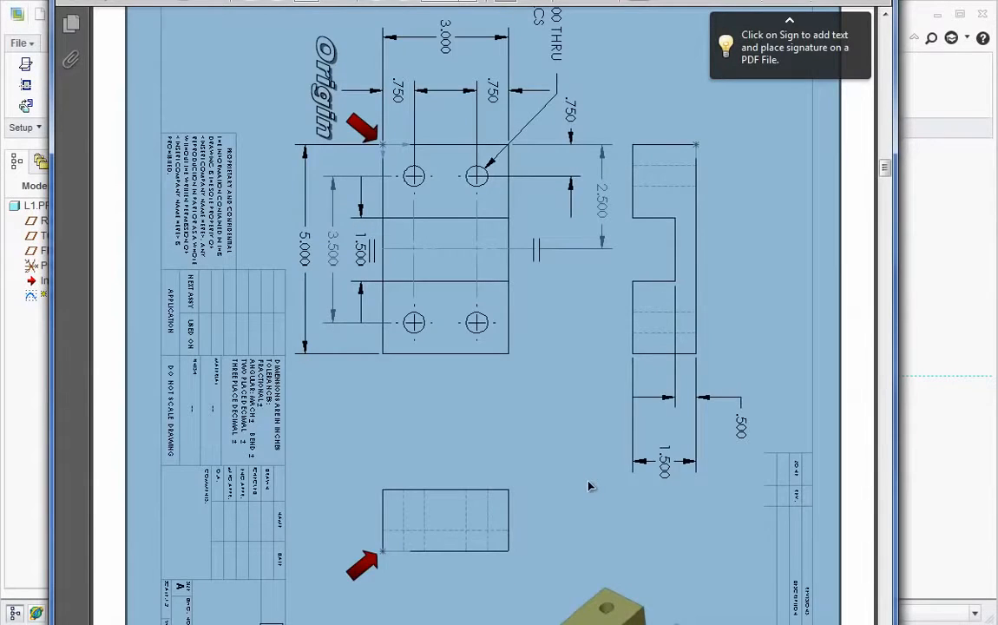
pyautogui.scroll(1, 588, 486)
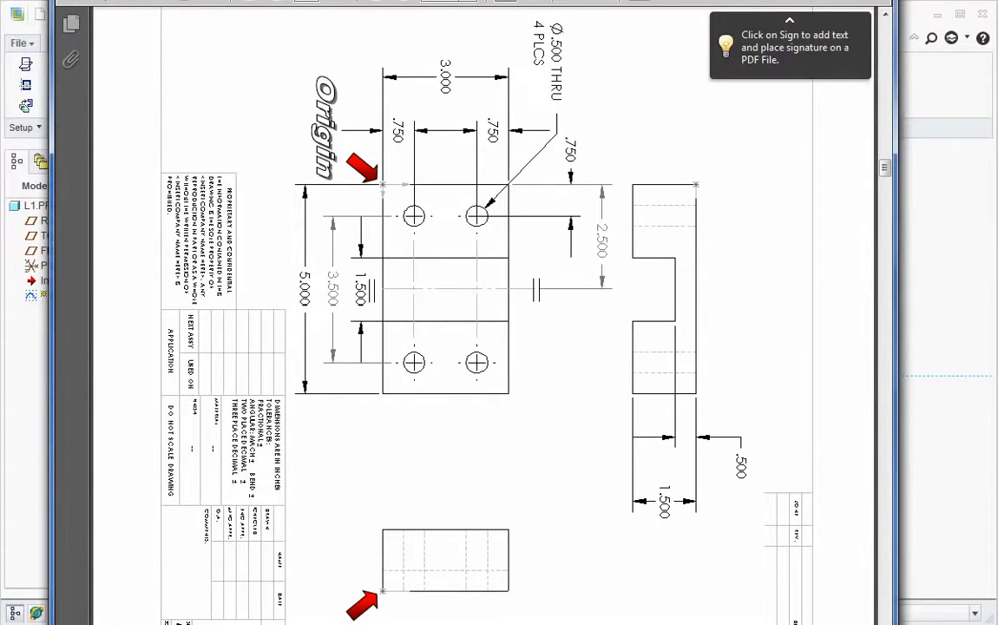
pyautogui.hotkey('alt', 'v')
pyautogui.moveTo(170, 0)
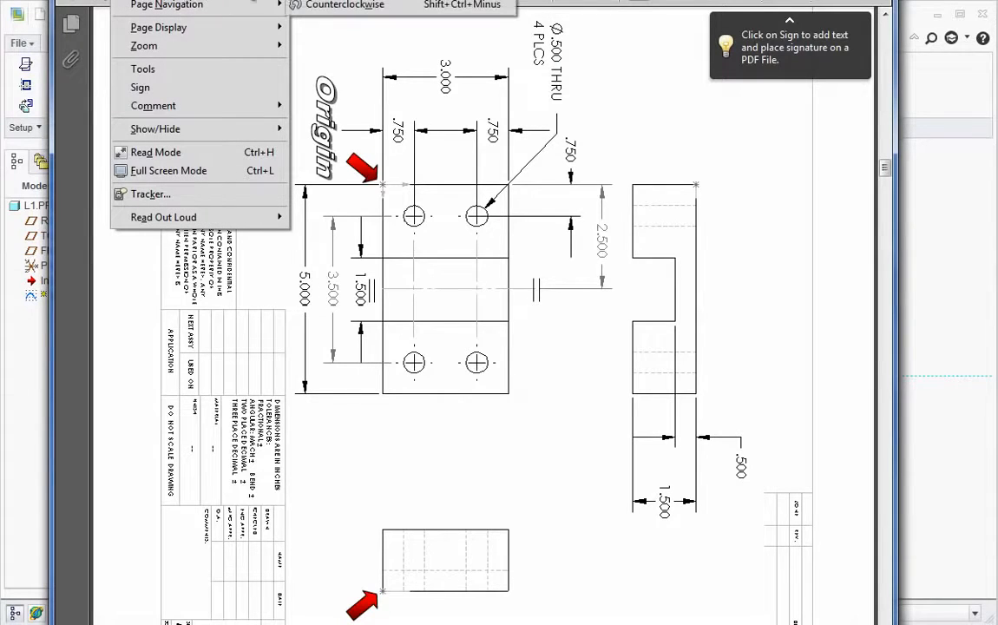
pyautogui.click(309, 6)
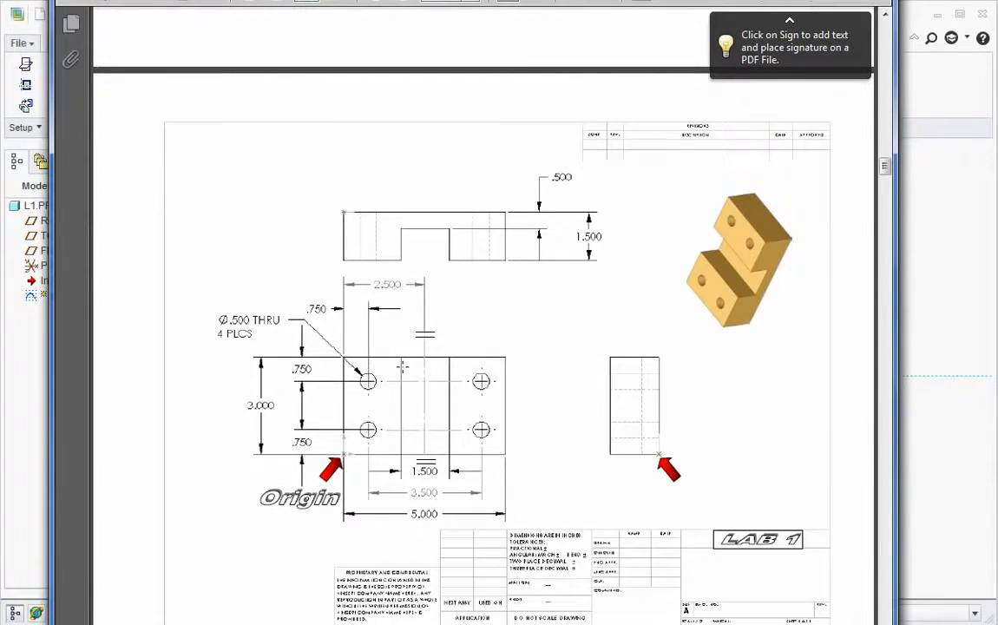
pyautogui.scroll(-3, 403, 367)
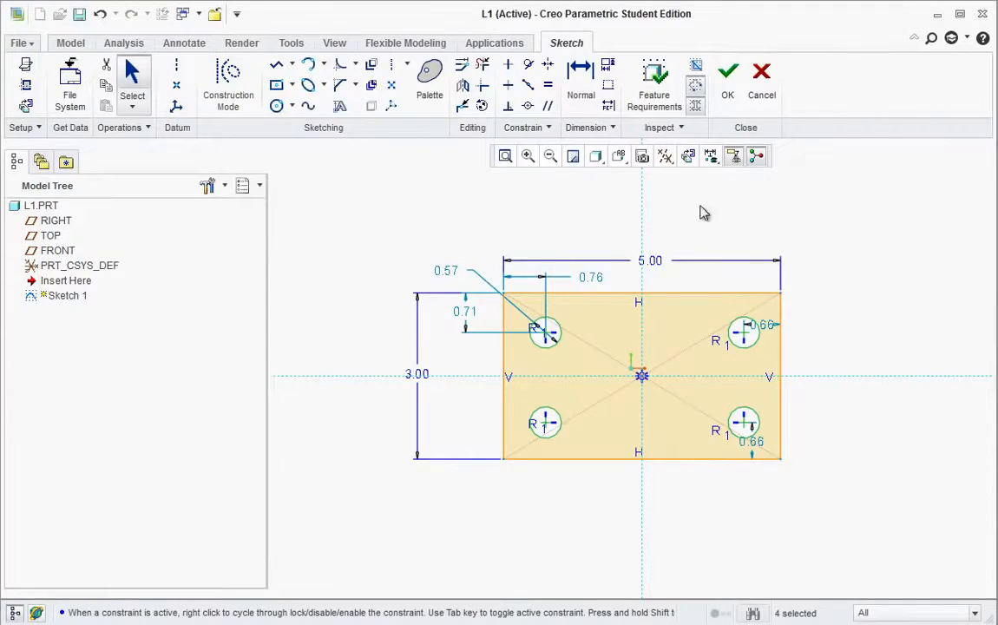
# Step: Back in the Creo sketch, set the upper-left circle's diameter to 0.5 and both its edge offsets to 0.75
pyautogui.doubleClick(449, 273)
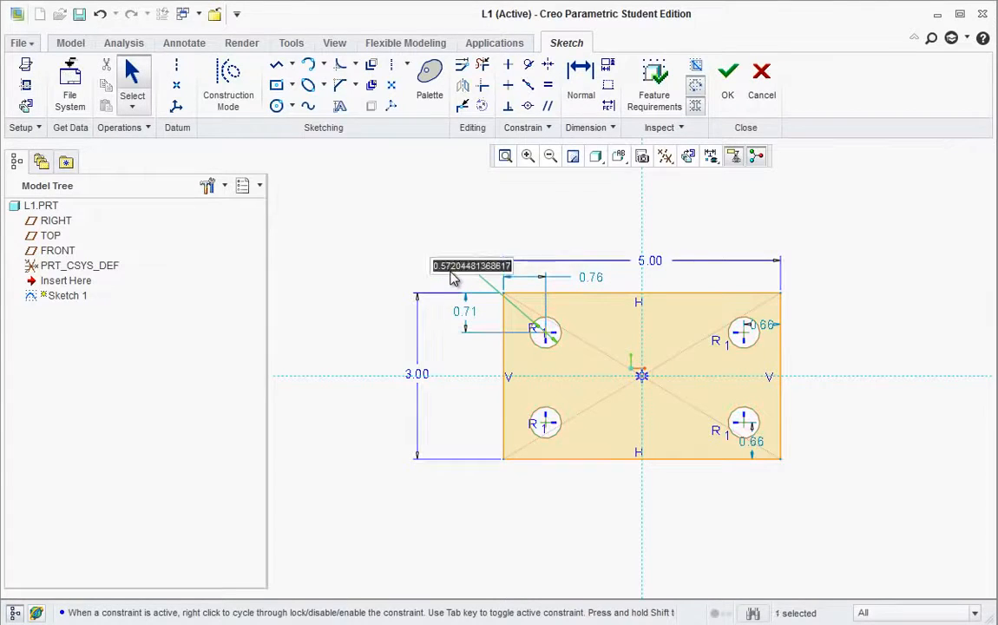
pyautogui.write('0.5')
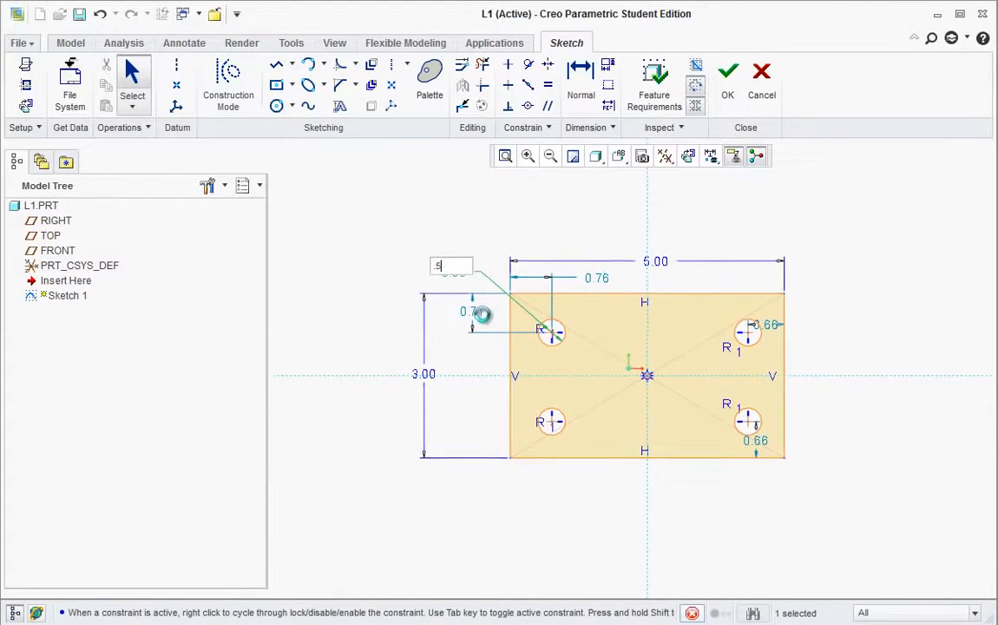
pyautogui.press('Return')
pyautogui.doubleClick(479, 315)
pyautogui.write('0.75')
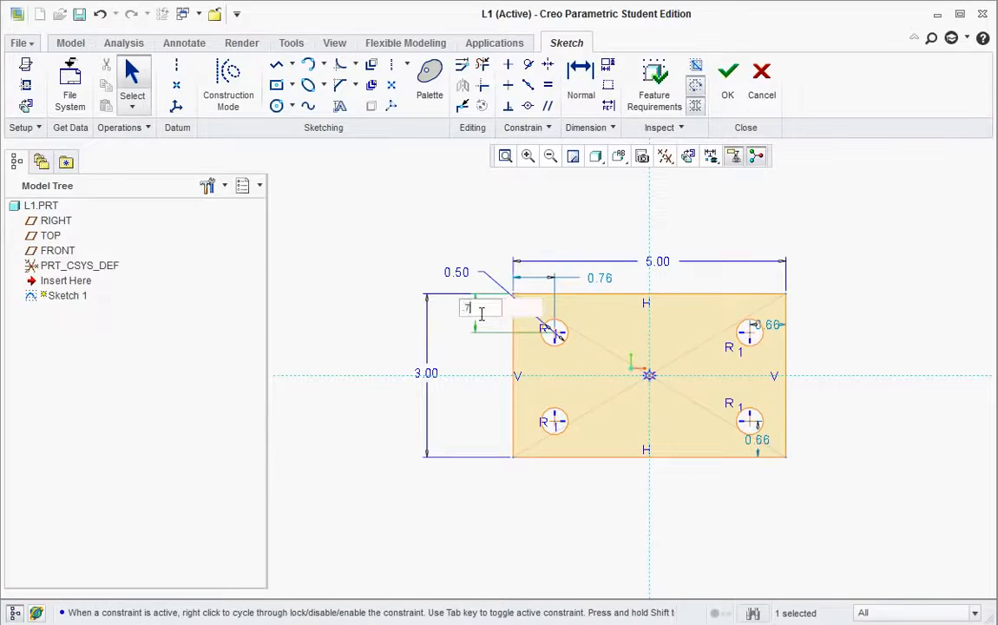
pyautogui.press('Return')
pyautogui.doubleClick(601, 280)
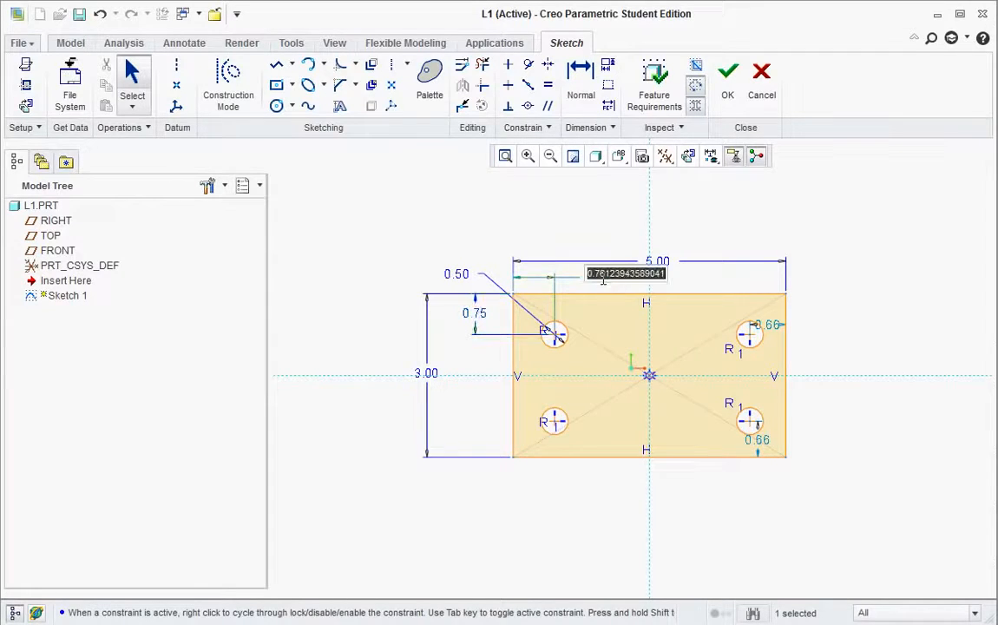
pyautogui.press('BackSpace')
pyautogui.press('Return')
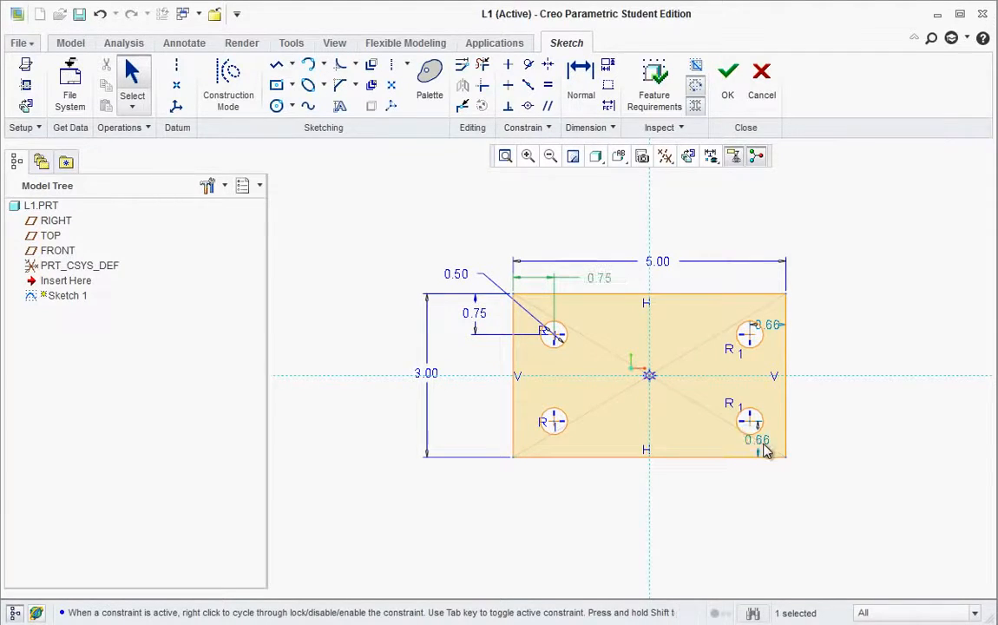
# Step: Move the right-hand circles' two edge offset dimensions outside the rectangle and set both to 0.75
pyautogui.moveTo(758, 440); pyautogui.dragTo(817, 441)
pyautogui.doubleClick(817, 441)
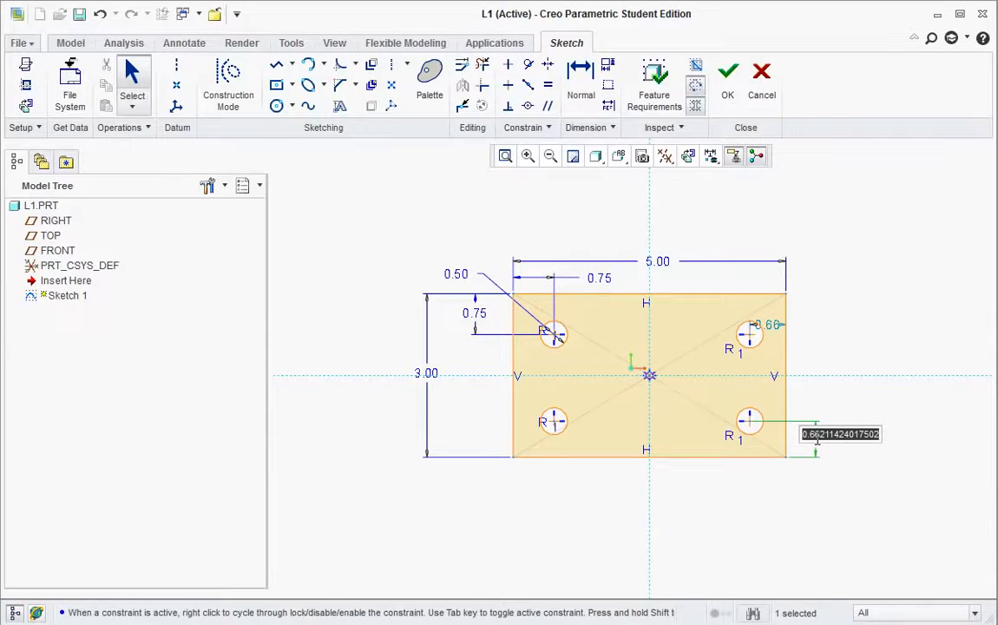
pyautogui.write('.75')
pyautogui.press('Return')
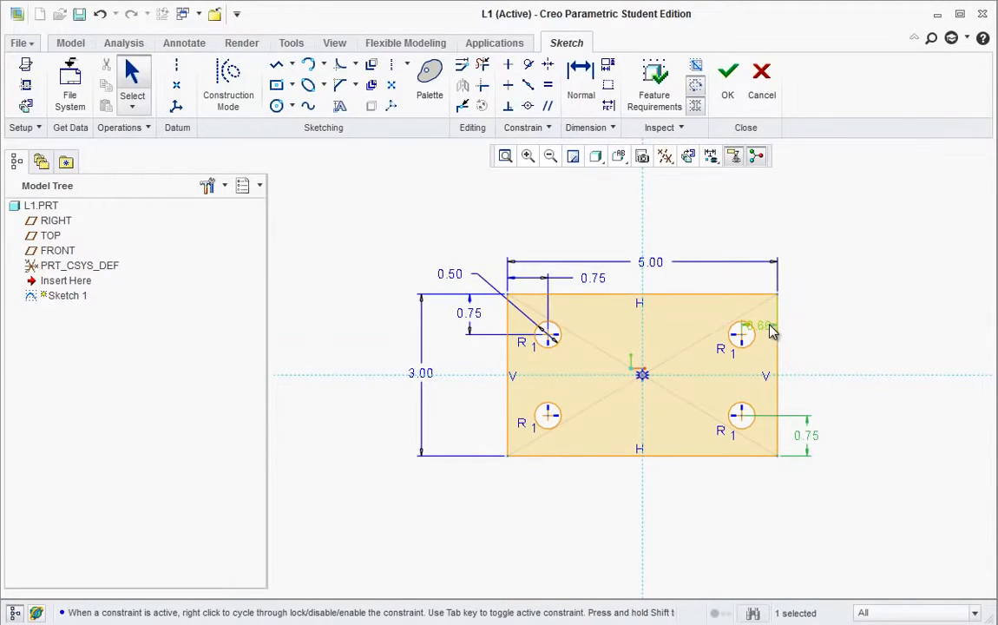
pyautogui.moveTo(773, 332); pyautogui.dragTo(711, 282)
pyautogui.doubleClick(712, 276)
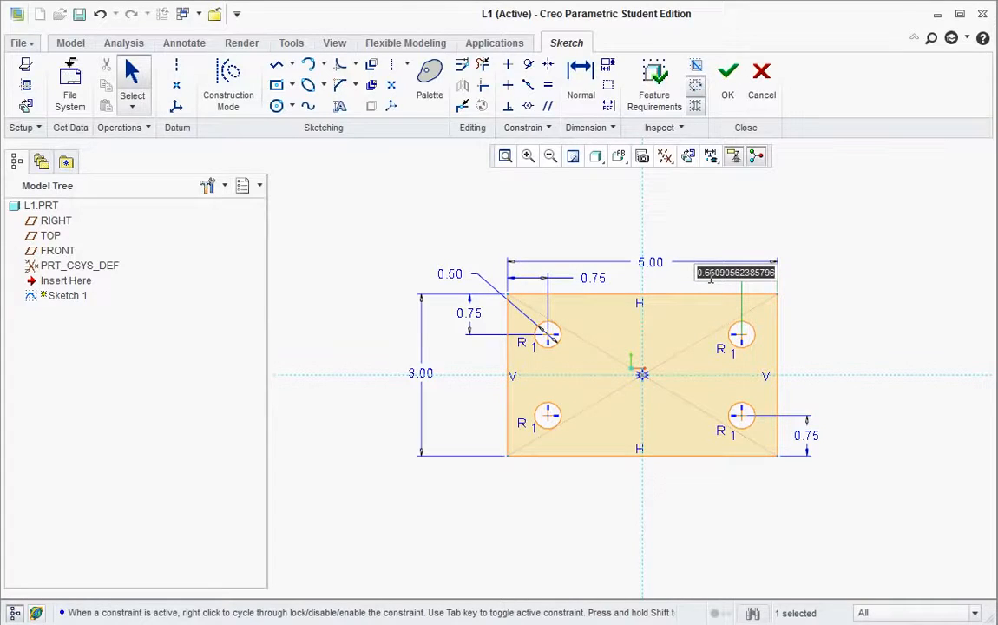
pyautogui.press('BackSpace')
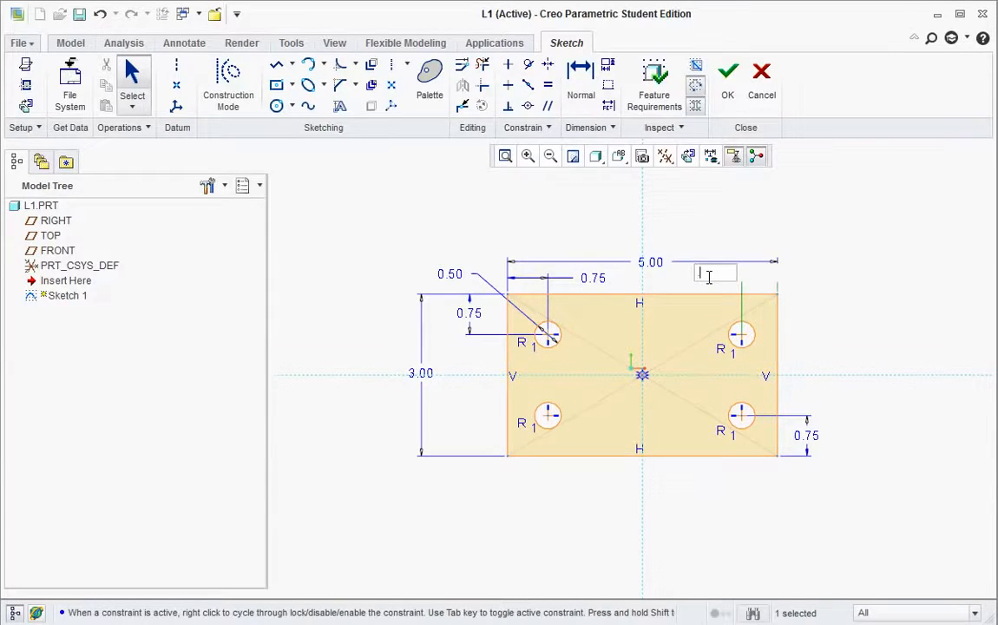
pyautogui.write('.75')
pyautogui.press('Return')
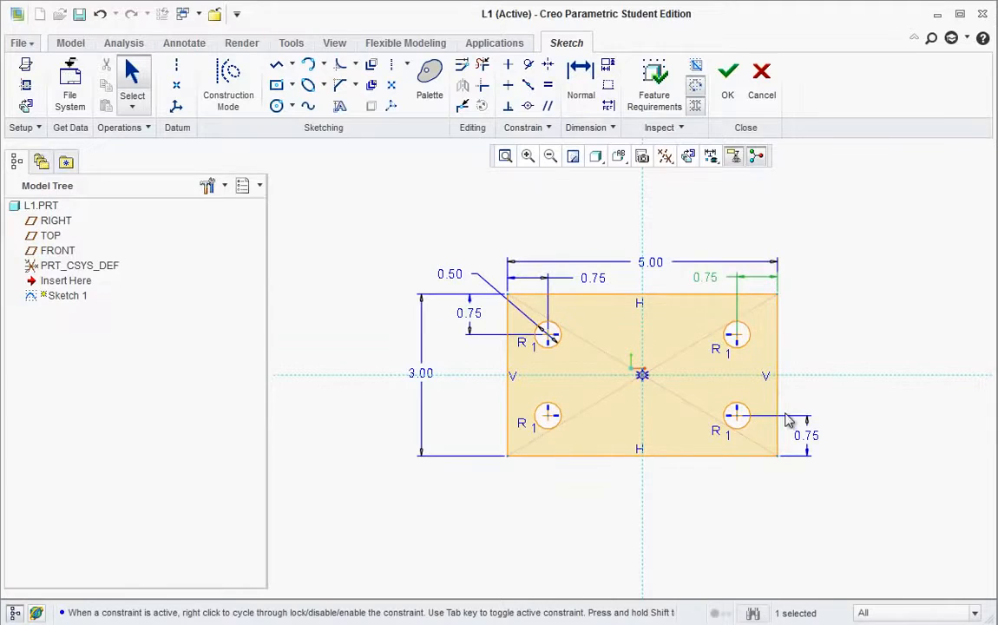
# Step: Finish the rectangle-and-holes sketch and extrude it to a depth of 1.5
pyautogui.click(806, 393)
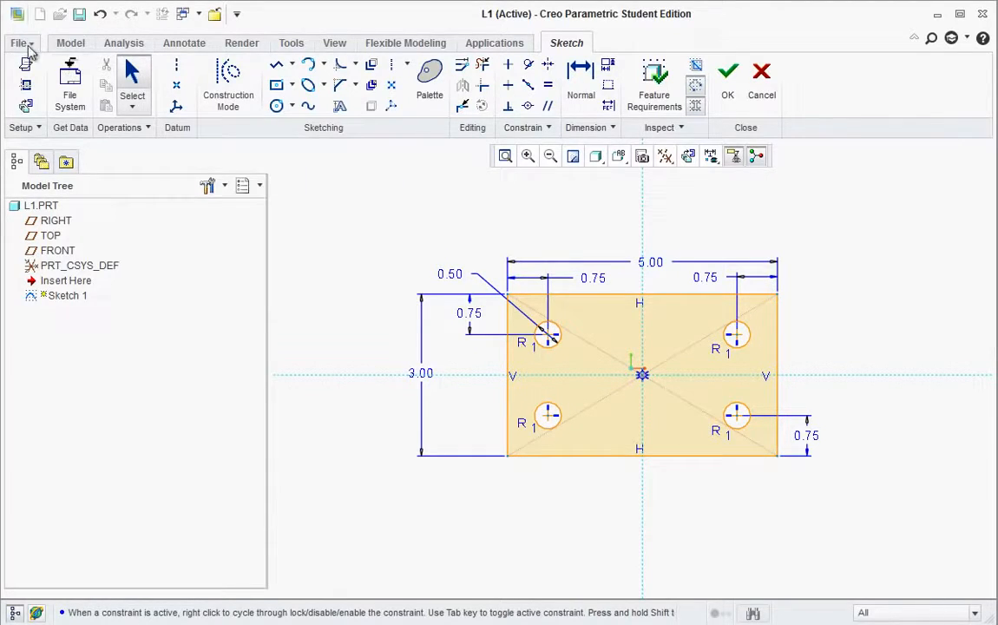
pyautogui.click(728, 87)
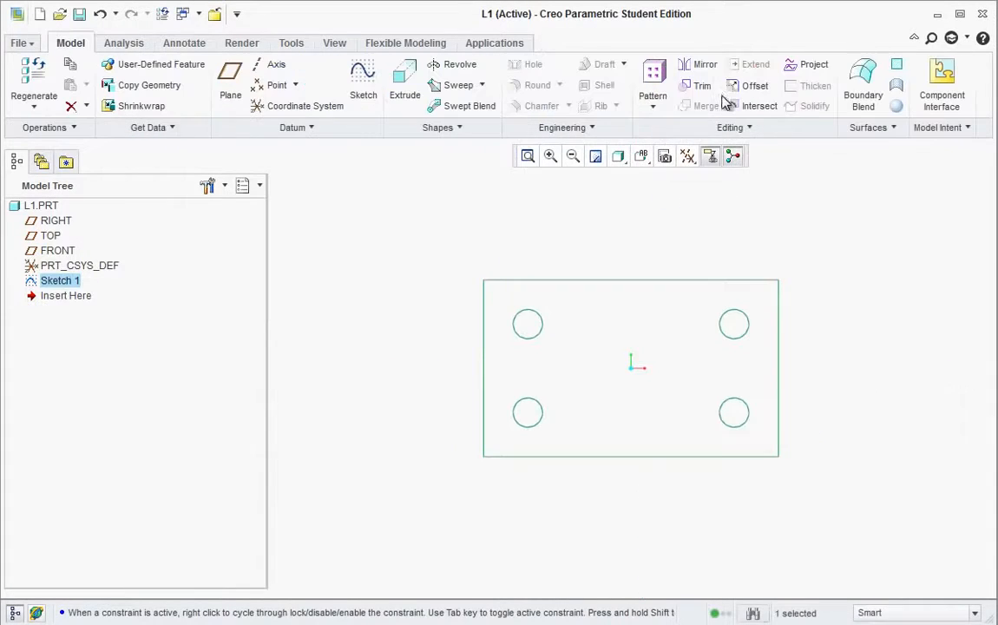
pyautogui.click(404, 87)
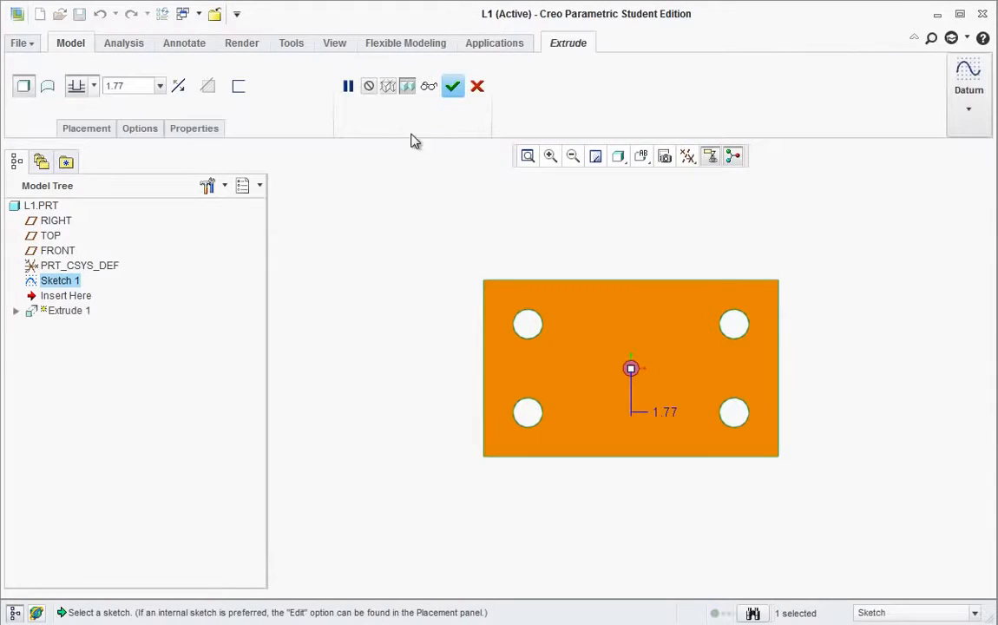
pyautogui.moveTo(583, 412); pyautogui.dragTo(559, 440, button='middle')
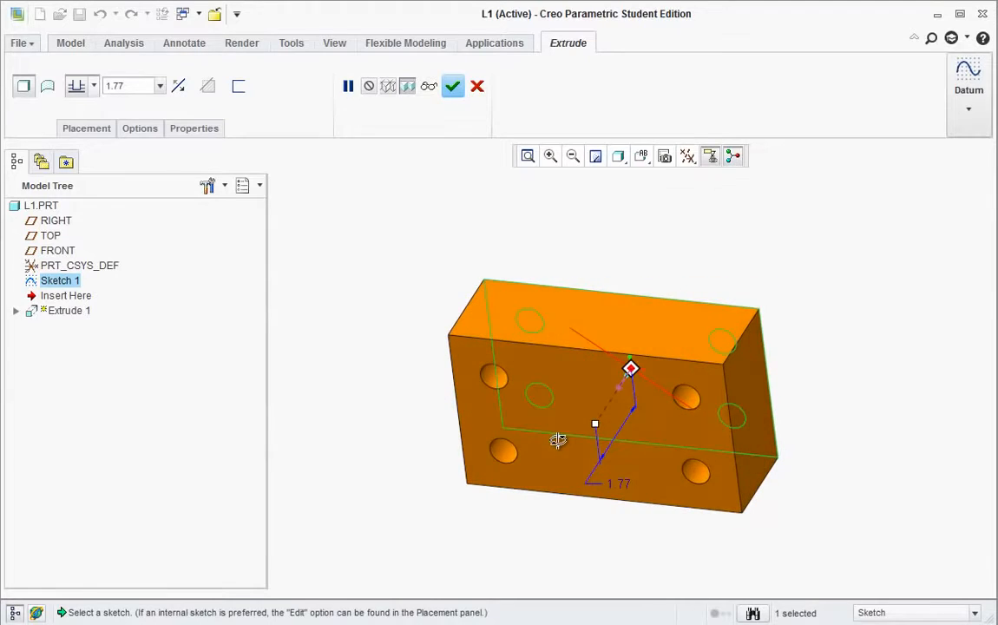
pyautogui.doubleClick(619, 483)
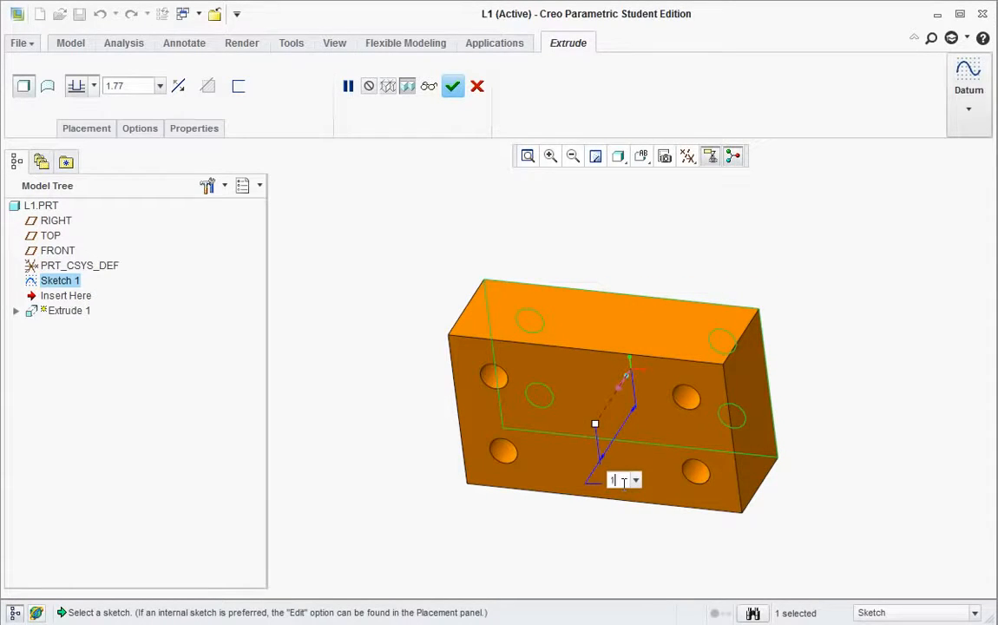
pyautogui.write('1.5')
pyautogui.press('Return')
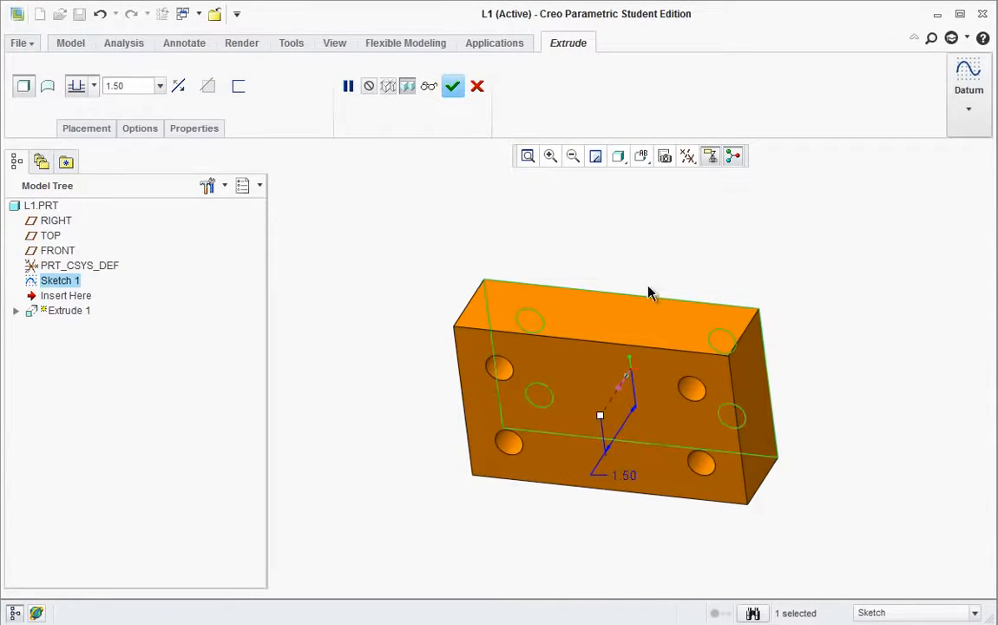
pyautogui.click(452, 86)
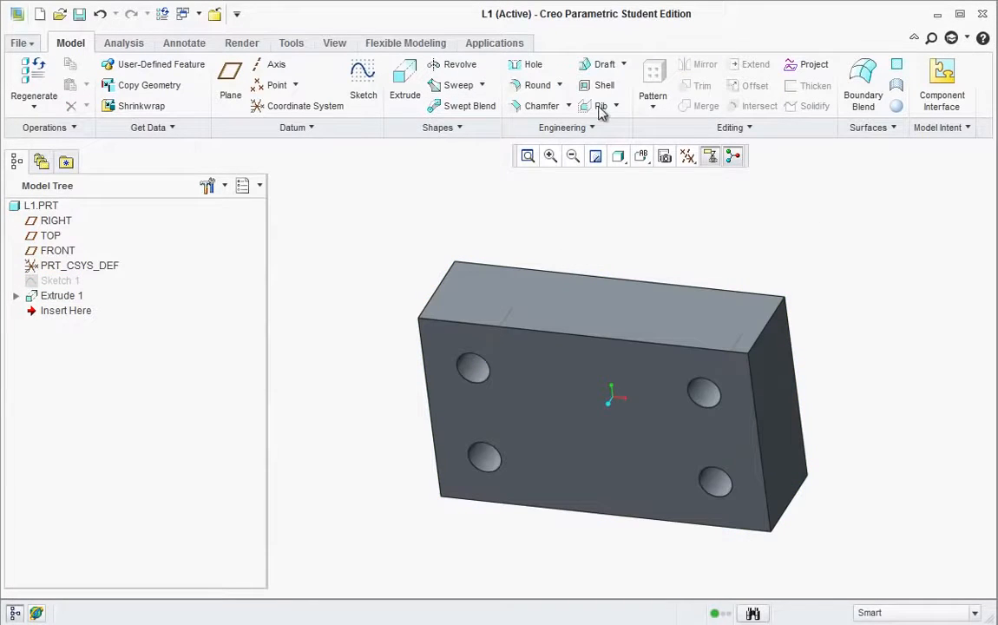
# Step: Start a sketch on the block's large front face with the four holes and orient the view to FRONT
pyautogui.click(363, 74)
pyautogui.click(575, 404)
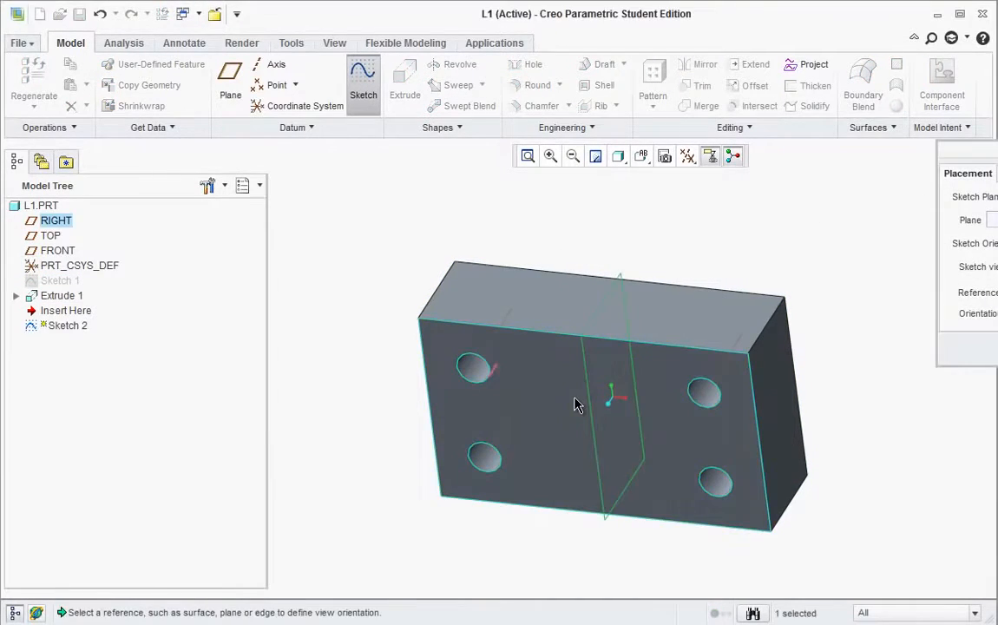
pyautogui.middleClick(575, 404)
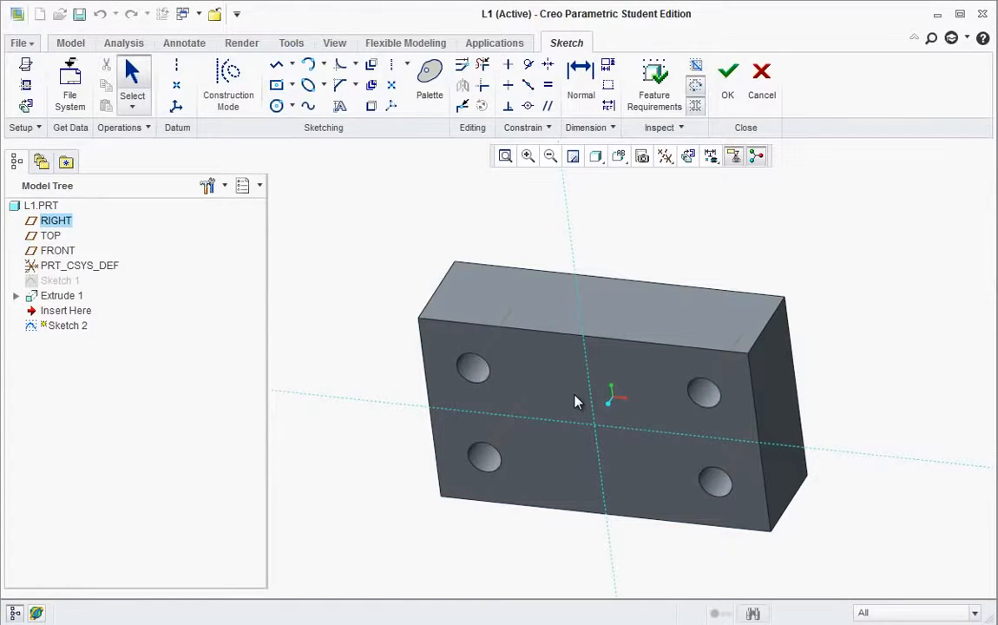
pyautogui.click(618, 157)
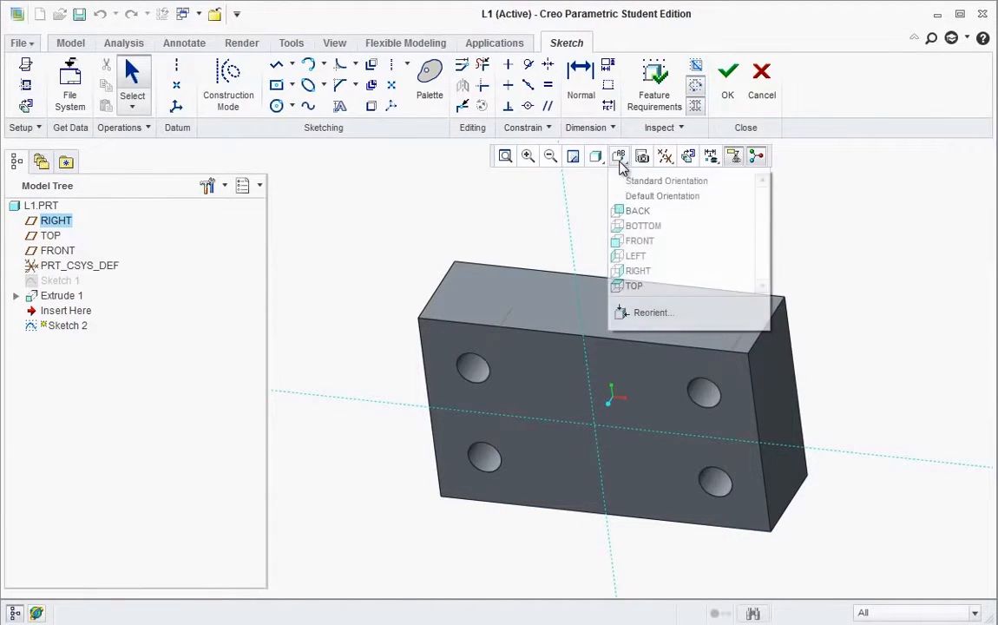
pyautogui.click(621, 240)
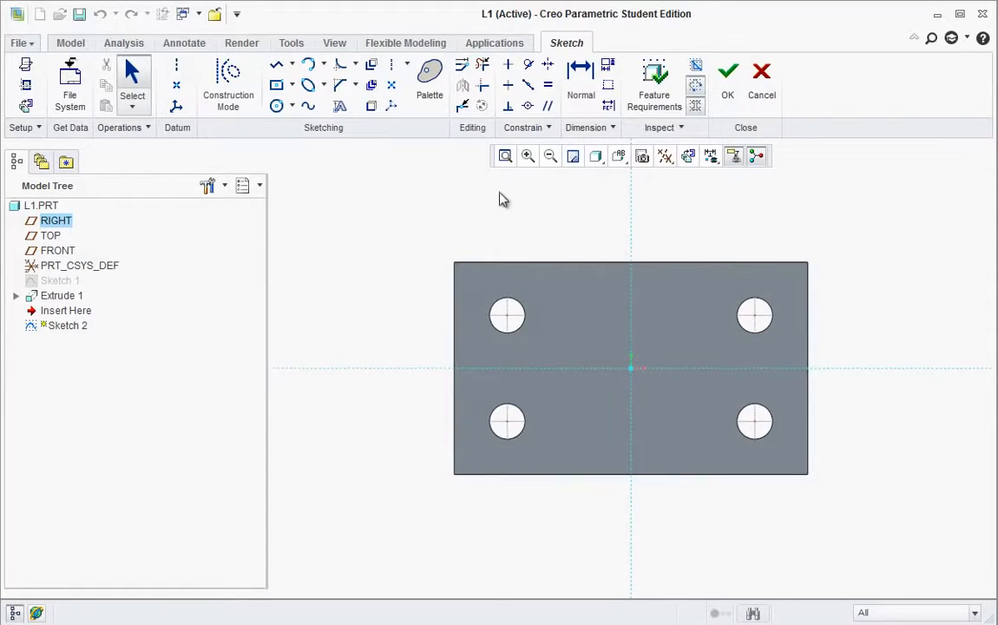
# Step: Sketch a center rectangle about 1.61 wide by 2.54 high at the origin, between the left and right hole pairs
pyautogui.click(276, 84)
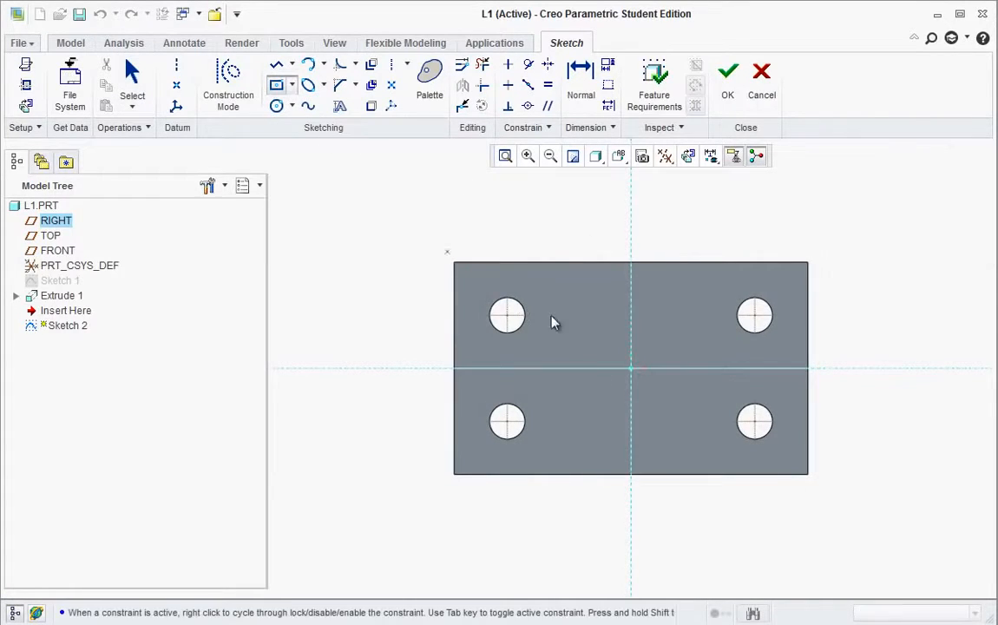
pyautogui.click(631, 369)
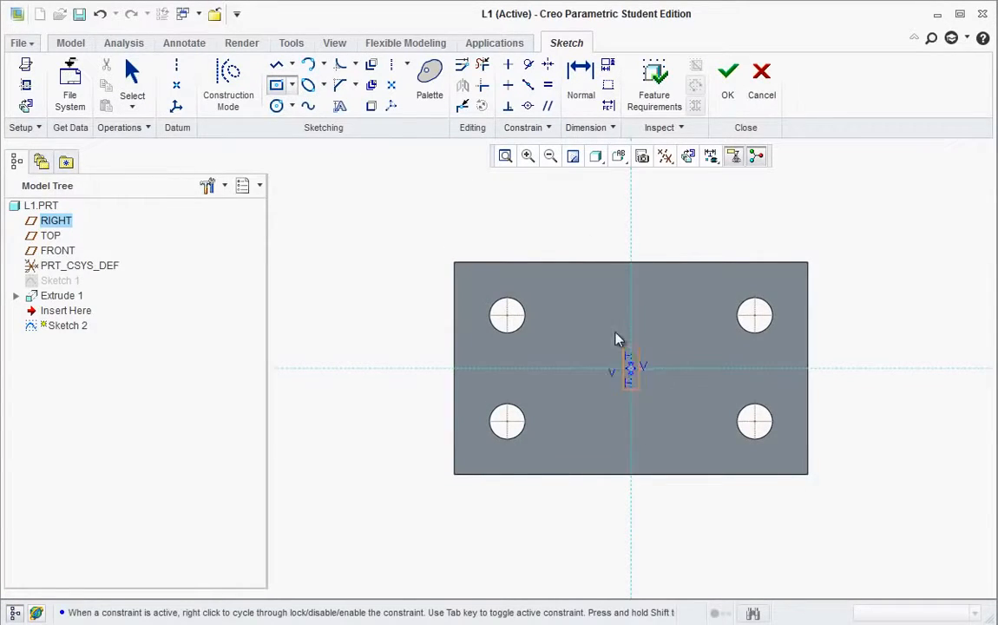
pyautogui.click(575, 280)
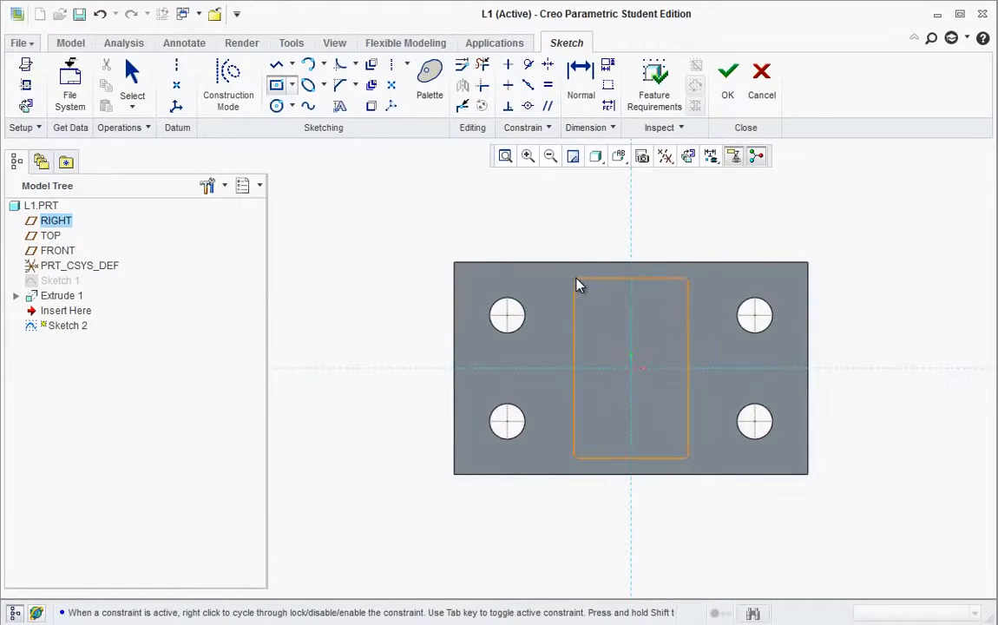
pyautogui.middleClick(599, 227)
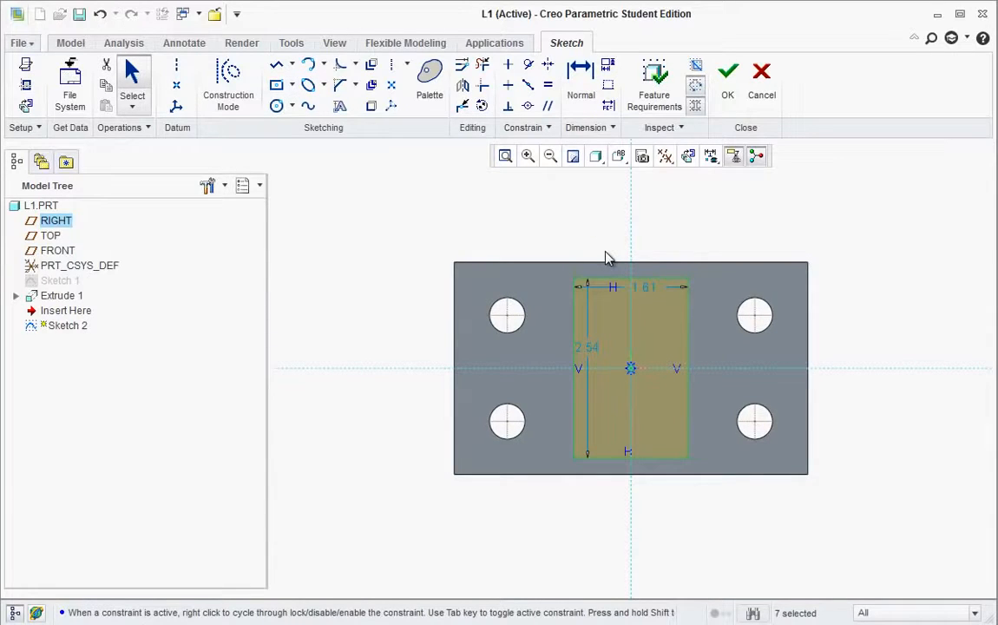
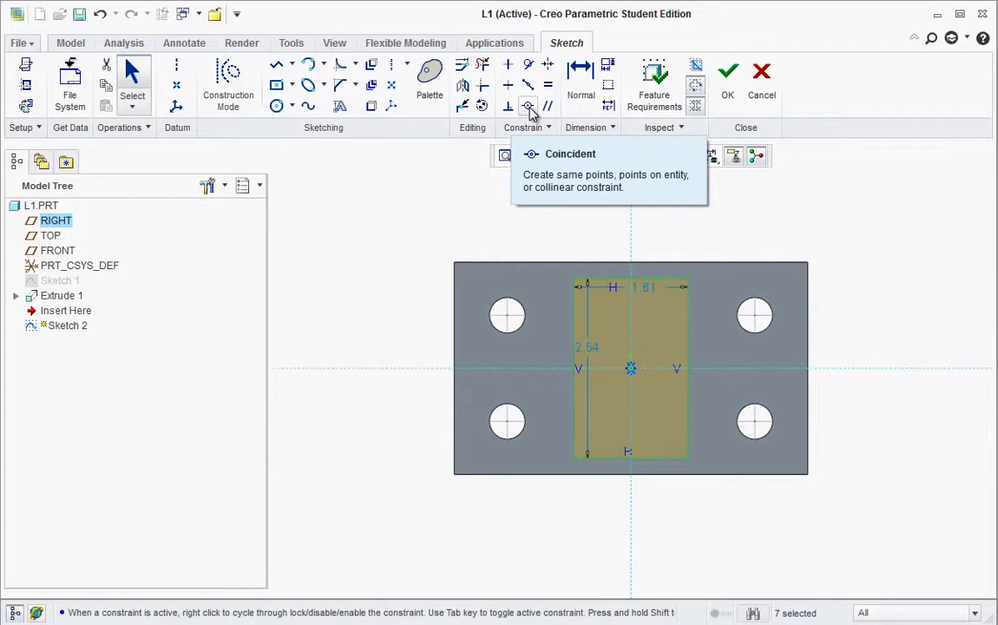
# Step: Constrain the rectangle's upper edge to be coincident with the block's upper edge
pyautogui.click(528, 107)
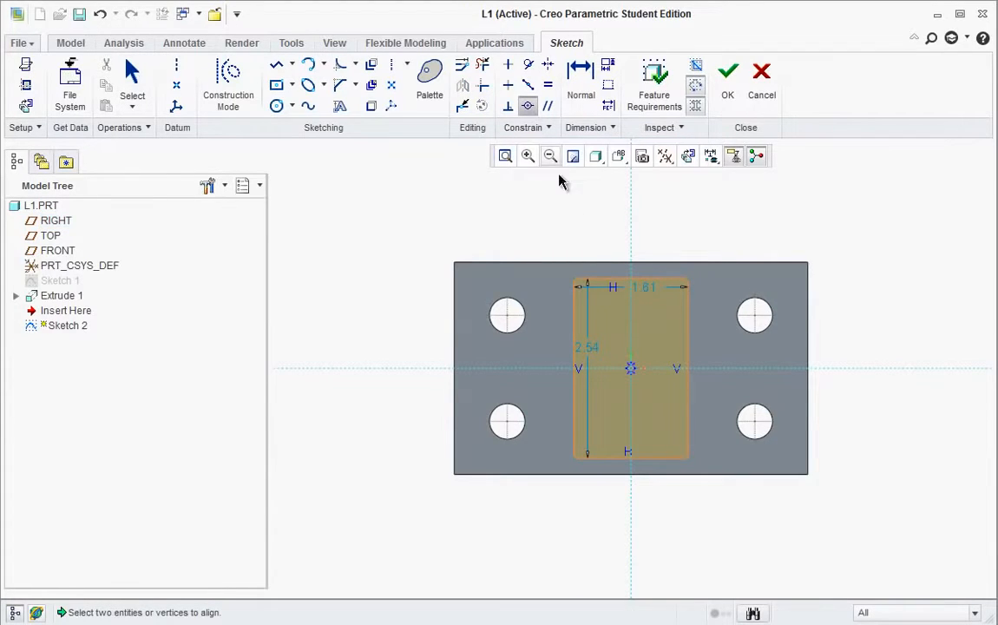
pyautogui.click(610, 279)
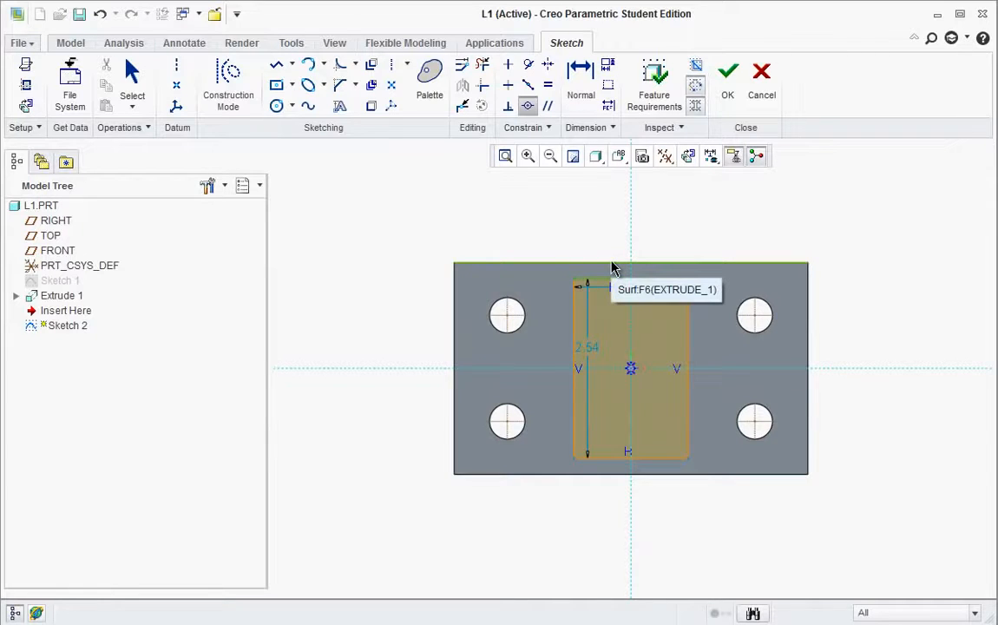
pyautogui.click(612, 265)
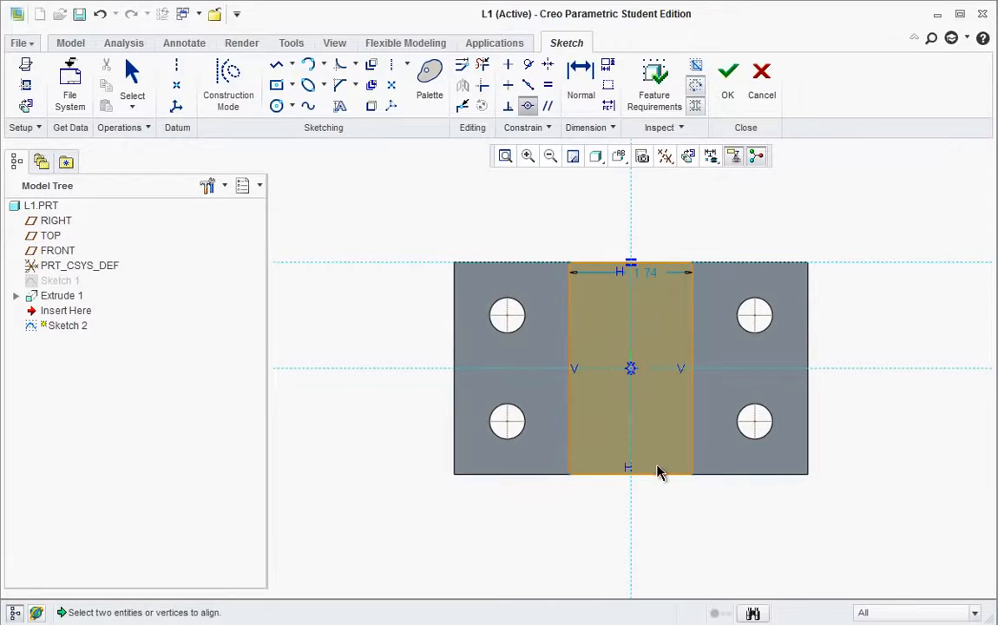
# Step: Check the slot width in the LAB 1 drawing PDF, and back in the Creo sketch dimension the rectangle's width as 1.5
pyautogui.hotkey('alt', 'Tab')
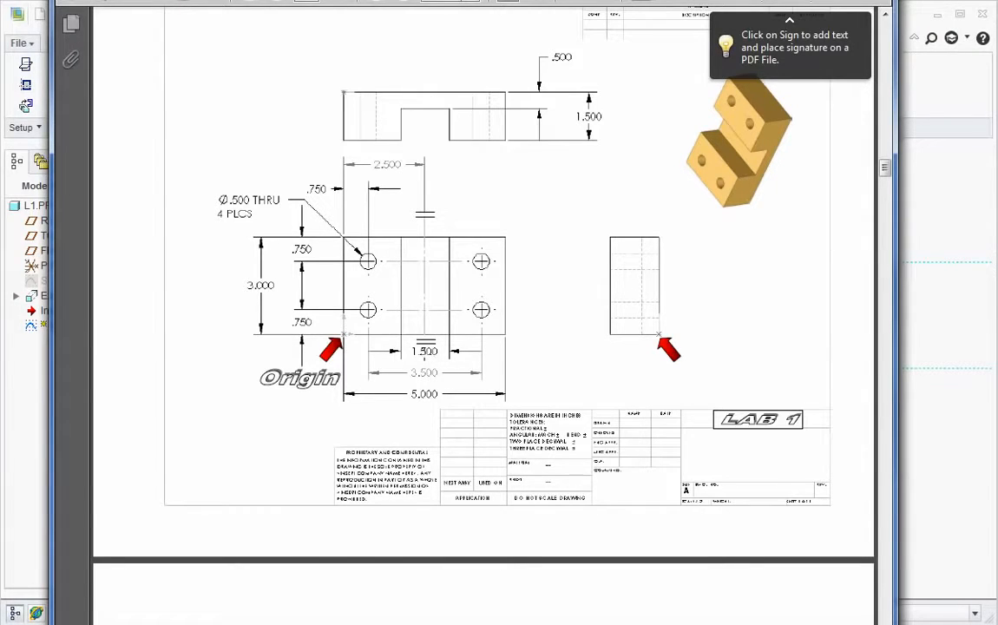
pyautogui.click(914, 418)
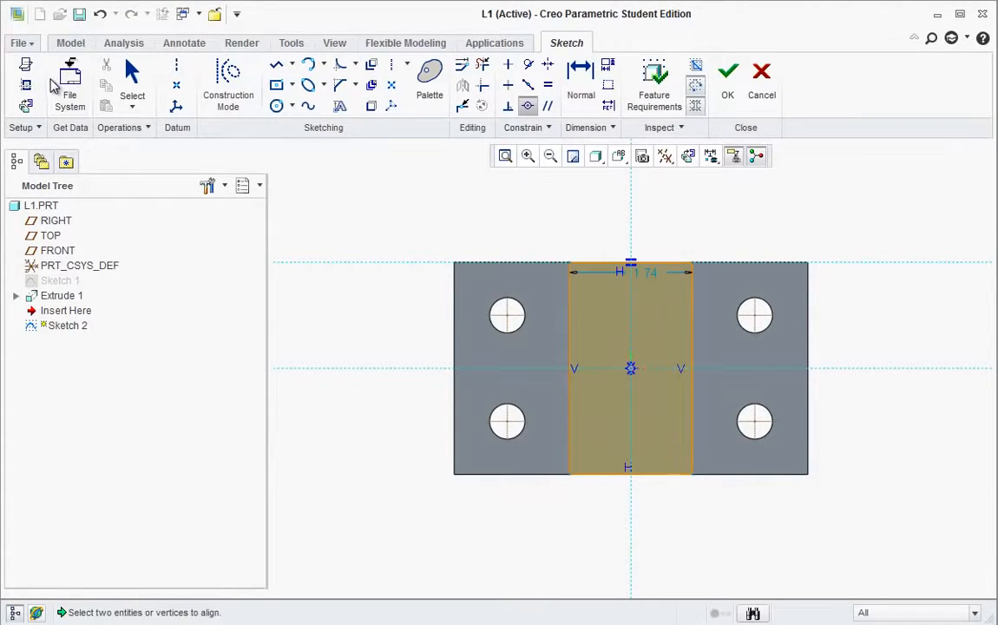
pyautogui.click(580, 84)
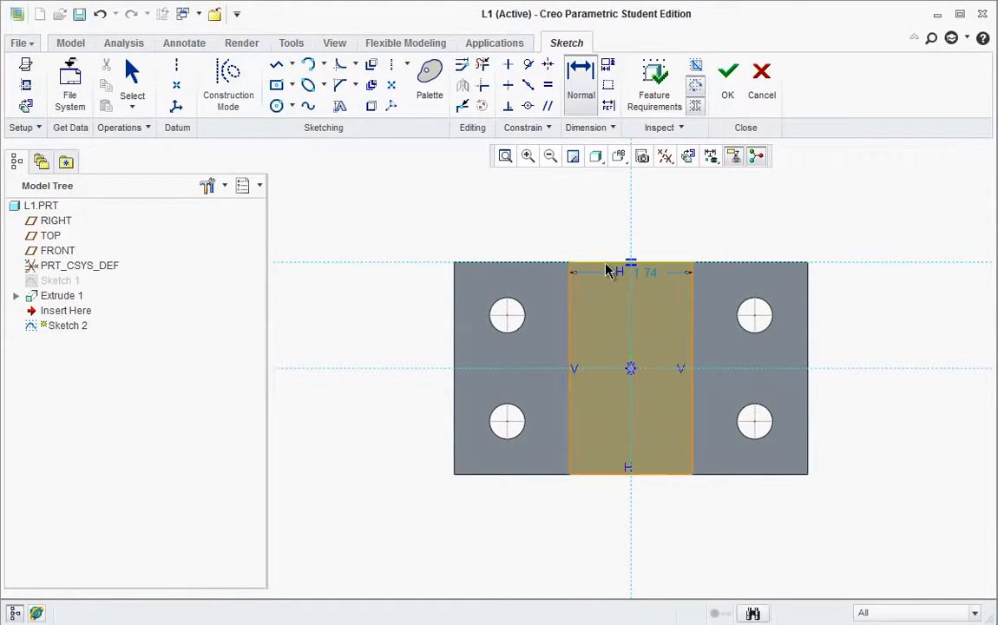
pyautogui.click(606, 264)
pyautogui.middleClick(647, 221)
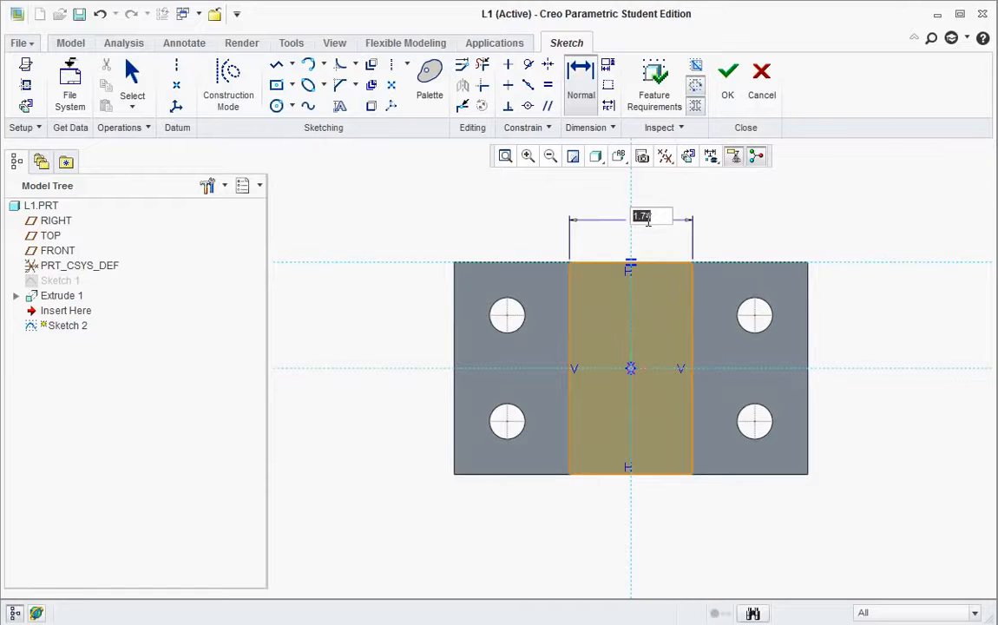
pyautogui.write('1.5')
pyautogui.press('Return')
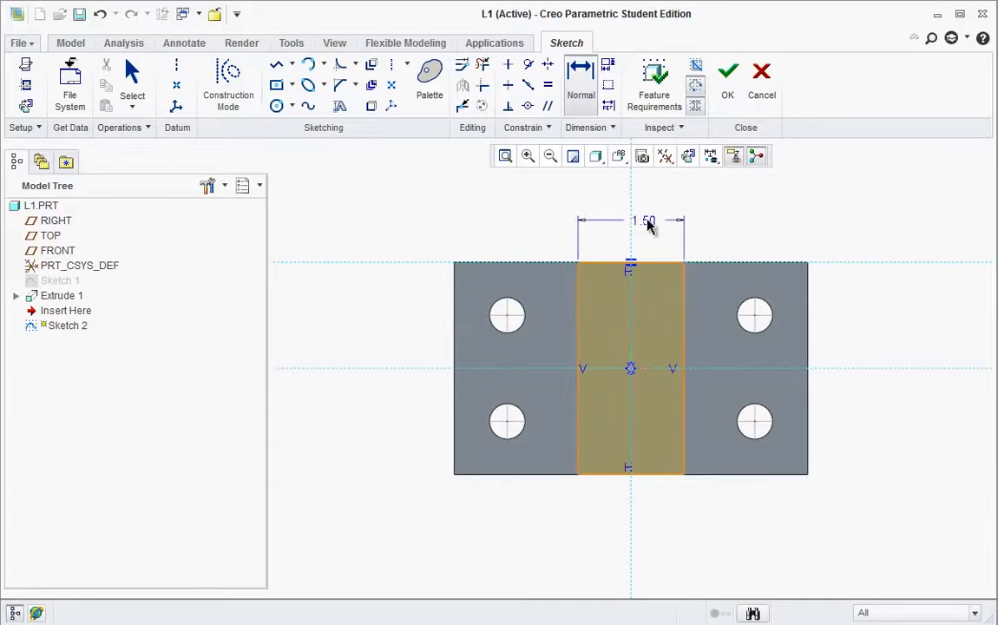
# Step: Finish the slot sketch and extrude it as a material-removing cut, with the direction flipped into the block
pyautogui.hotkey('ctrl', 'd')
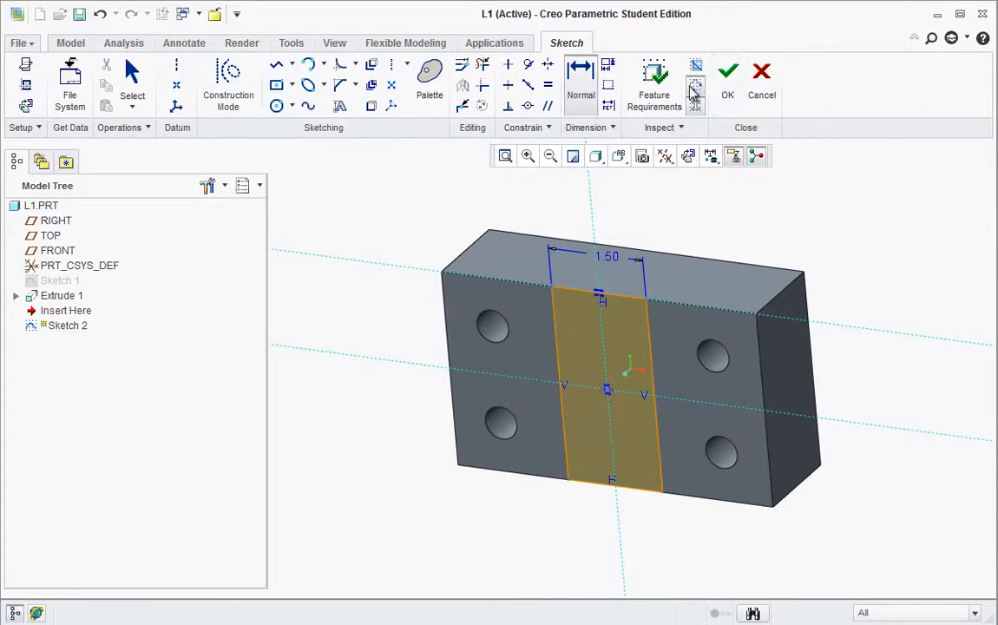
pyautogui.click(732, 93)
pyautogui.click(404, 82)
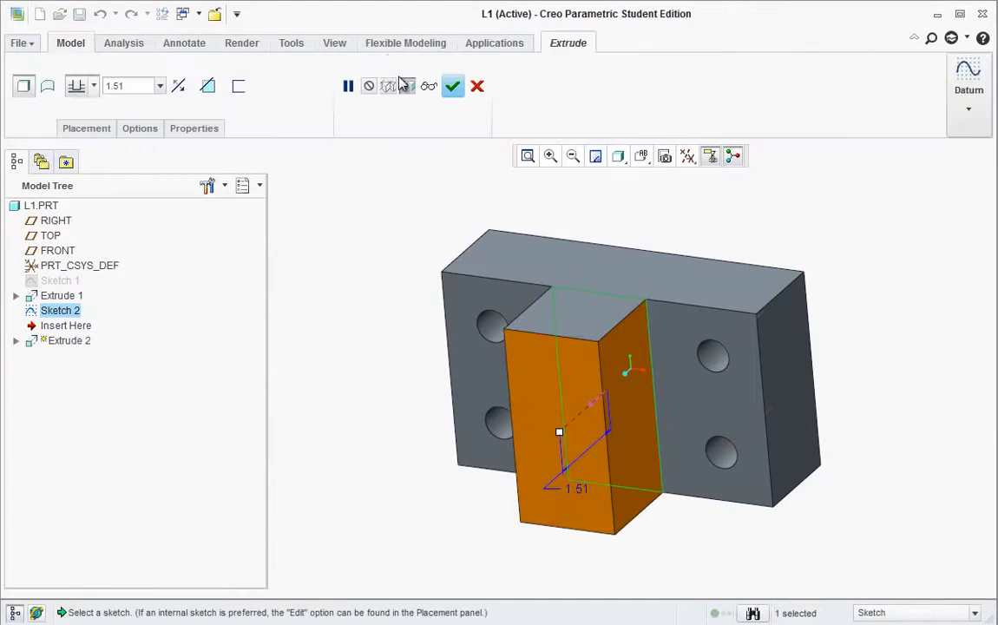
pyautogui.click(209, 90)
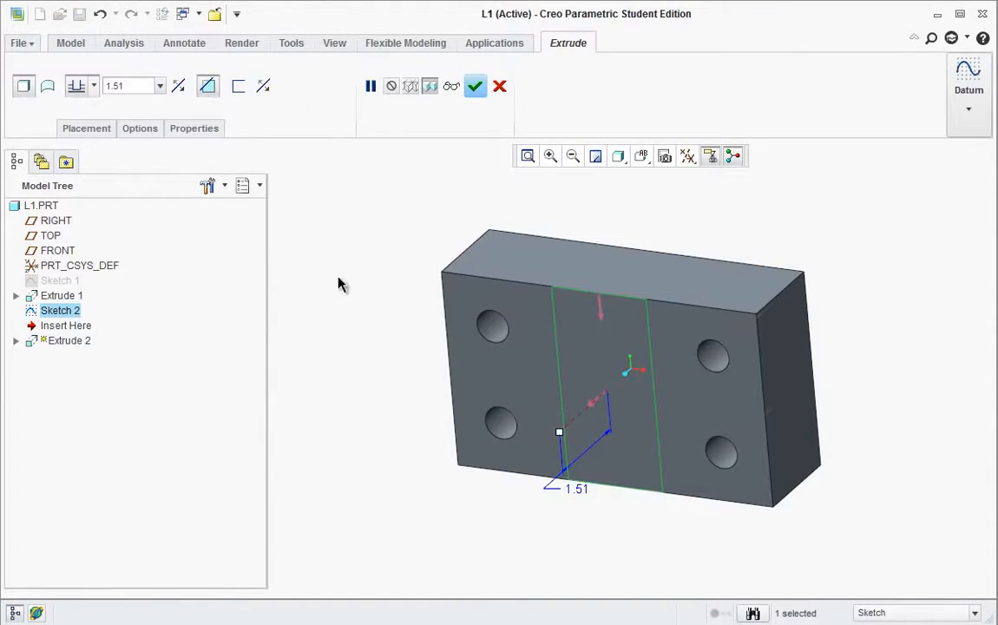
pyautogui.click(594, 405)
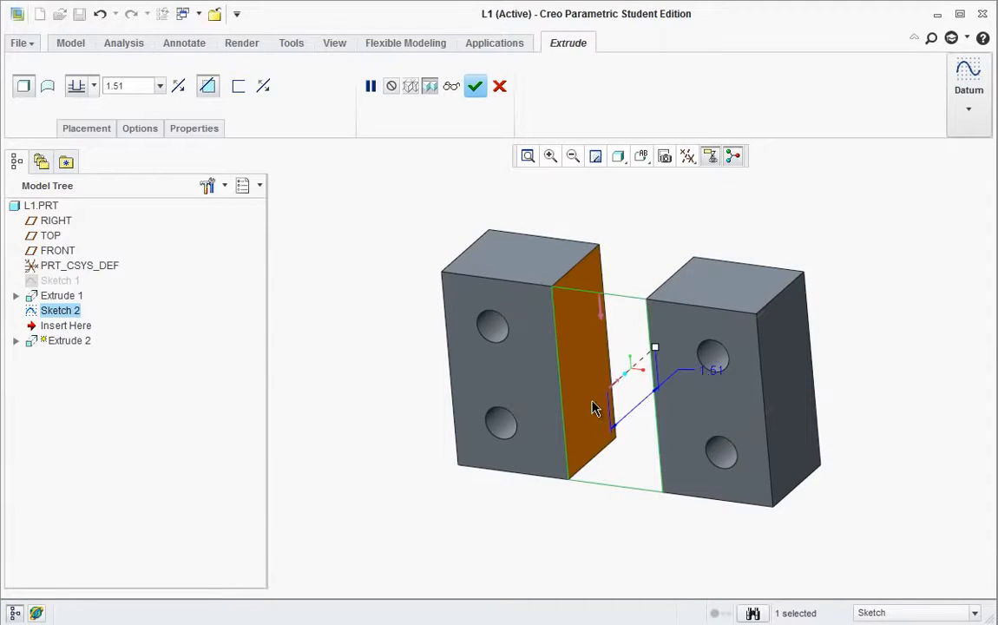
# Step: Set the slot cut's depth to 1 and complete the extrude
pyautogui.moveTo(656, 348); pyautogui.dragTo(638, 374)
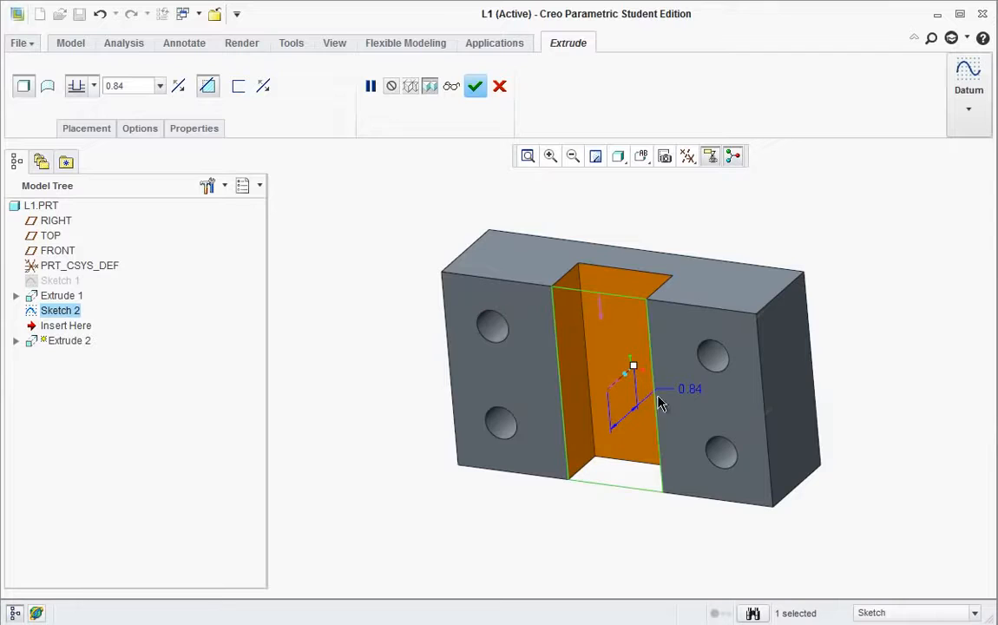
pyautogui.doubleClick(690, 388)
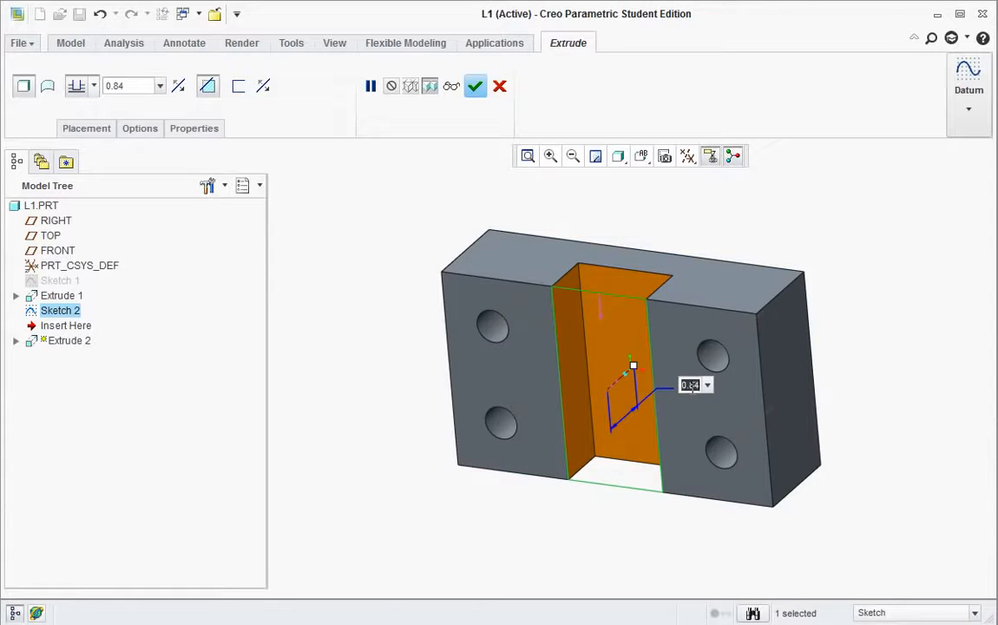
pyautogui.write('1')
pyautogui.press('Return')
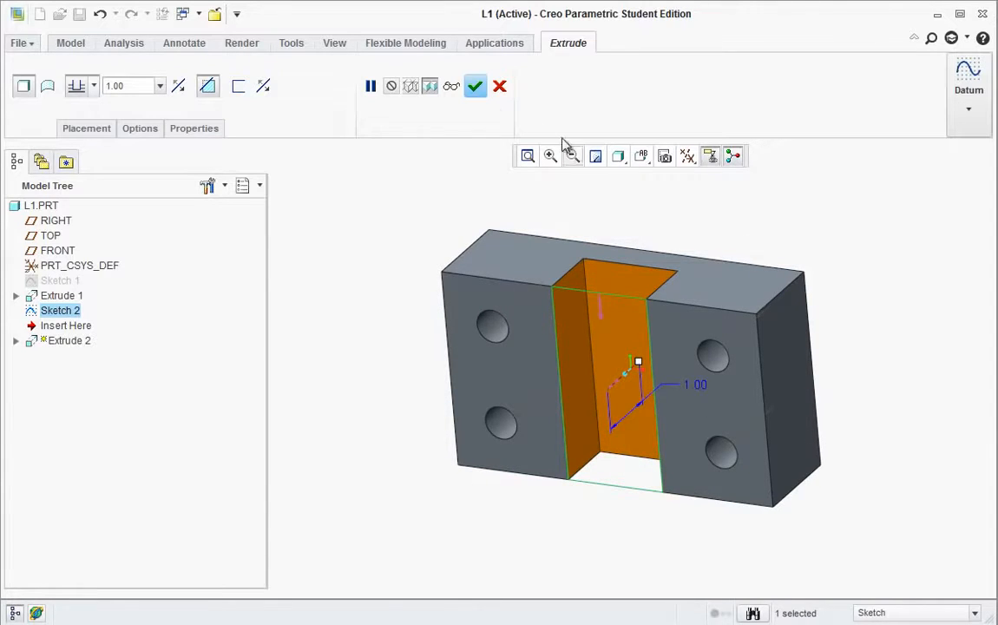
pyautogui.click(476, 86)
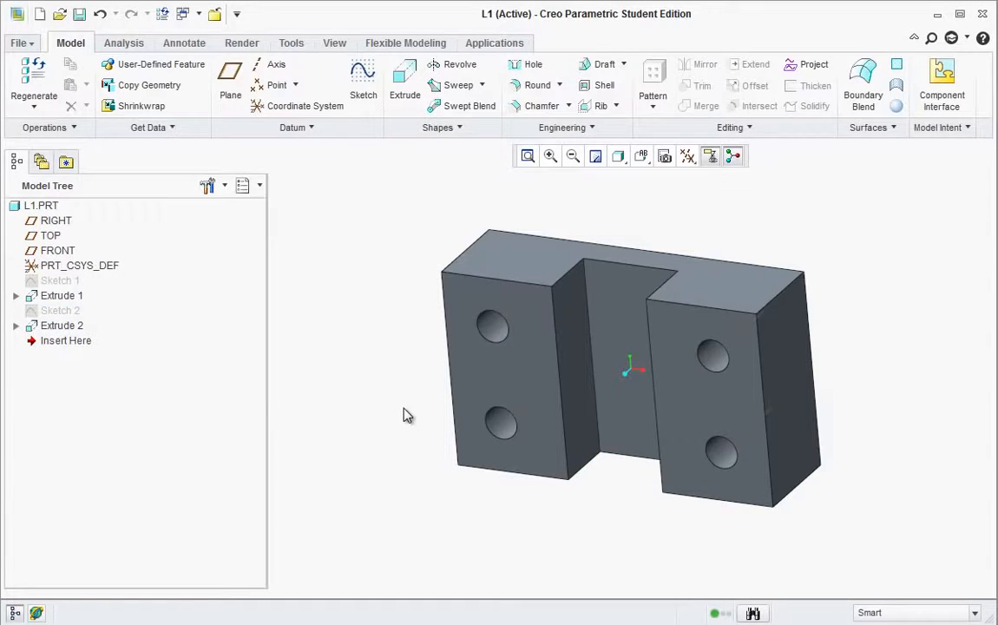
# Step: Round the block's four outer corner edges in one round feature with a radius of 0.53
pyautogui.moveTo(408, 416)
pyautogui.mouseDown(button='middle')
pyautogui.moveTo(404, 405)
pyautogui.moveTo(426, 429)
pyautogui.moveTo(397, 390)
pyautogui.moveTo(395, 414)
pyautogui.mouseUp(button='middle')
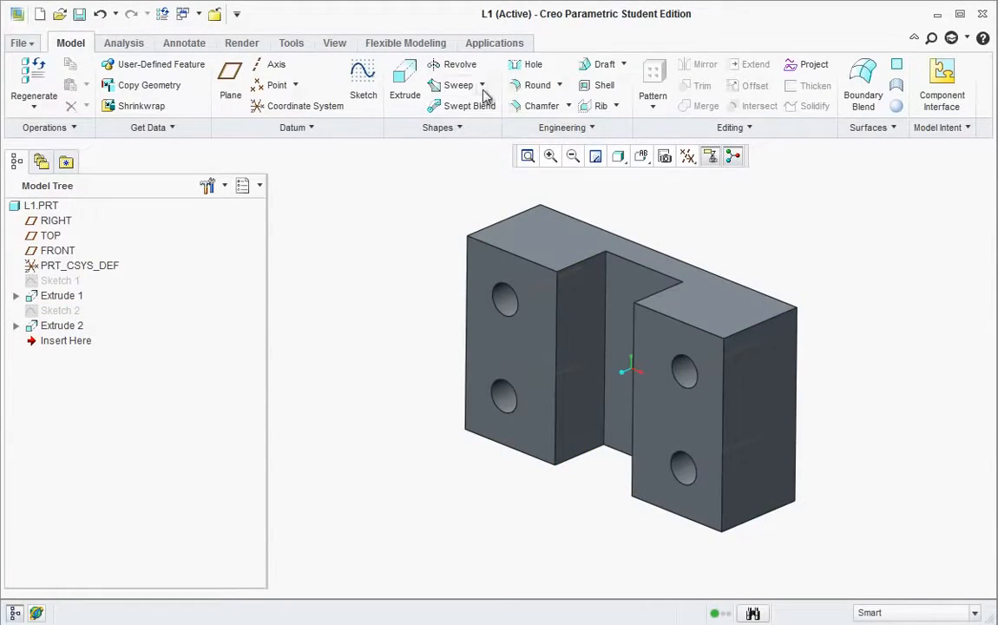
pyautogui.click(533, 87)
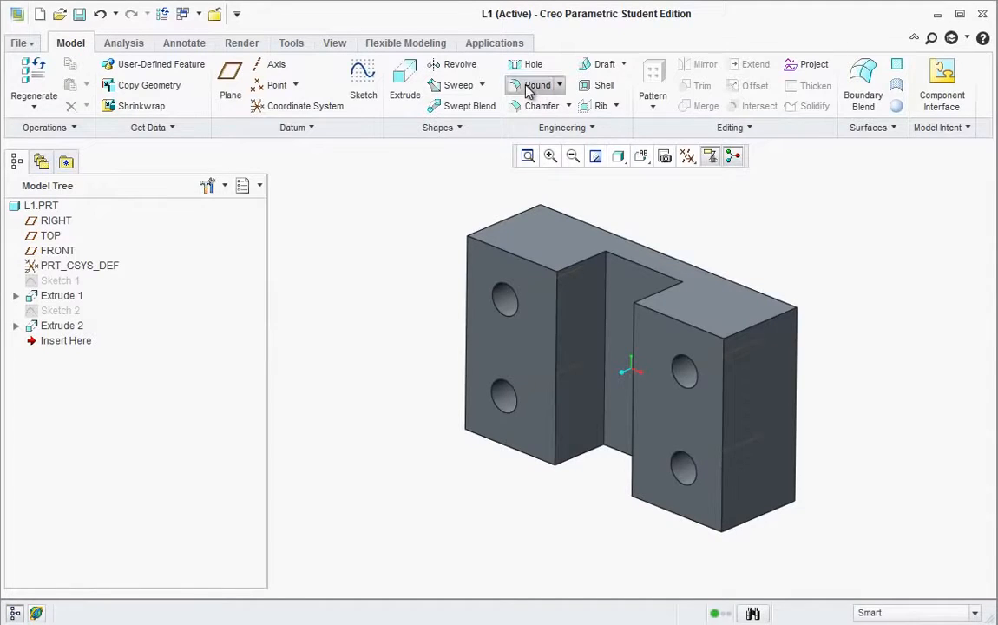
pyautogui.click(758, 327)
pyautogui.moveTo(760, 325); pyautogui.dragTo(775, 463)
pyautogui.keyDown('ctrl'); pyautogui.click(768, 511); pyautogui.keyUp('ctrl')
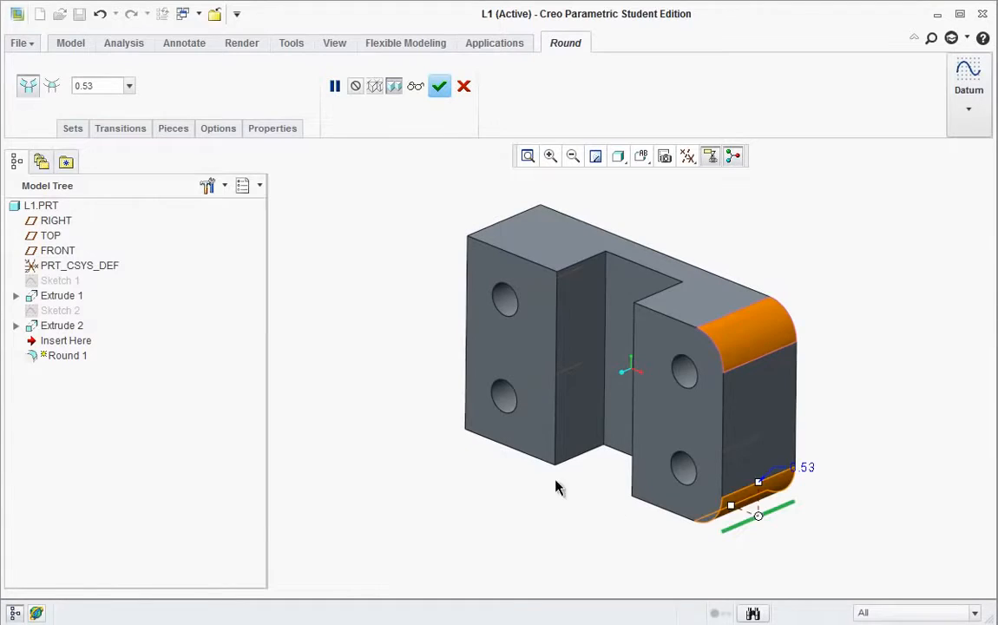
pyautogui.keyDown('ctrl'); pyautogui.click(482, 432); pyautogui.keyUp('ctrl')
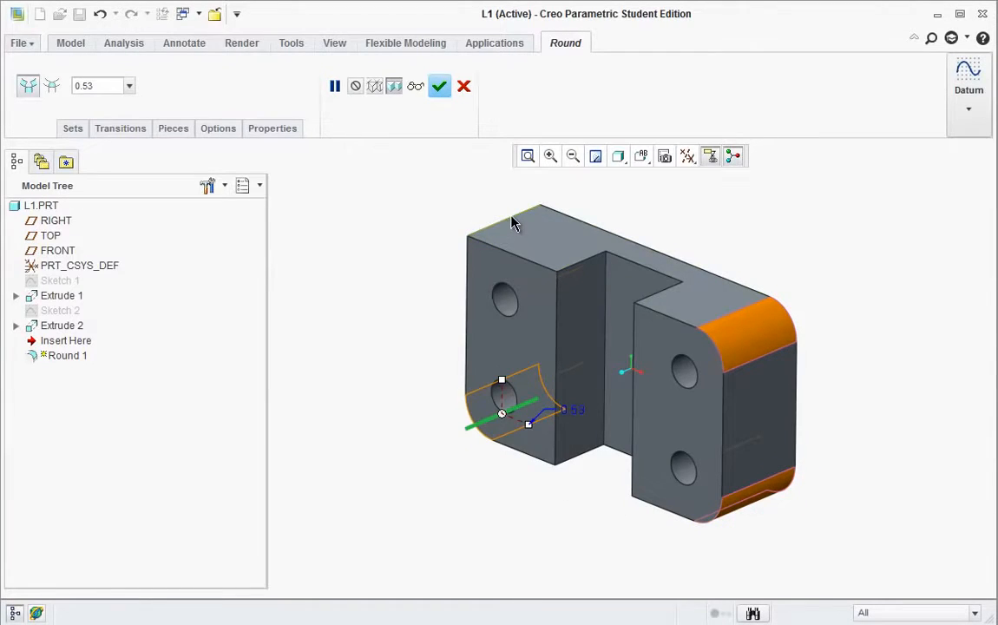
pyautogui.keyDown('ctrl'); pyautogui.click(512, 217); pyautogui.keyUp('ctrl')
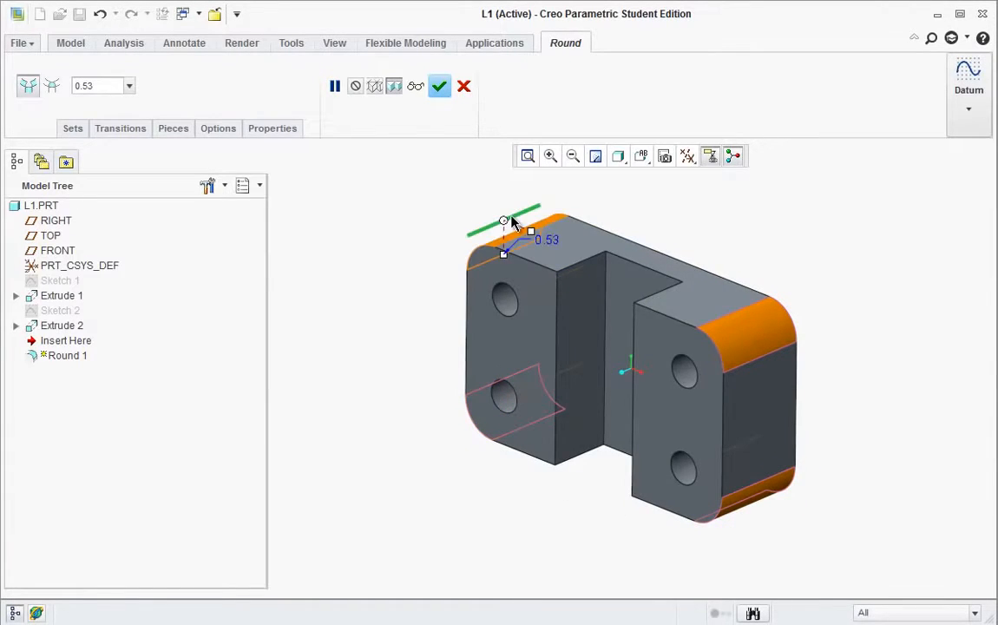
pyautogui.click(439, 85)
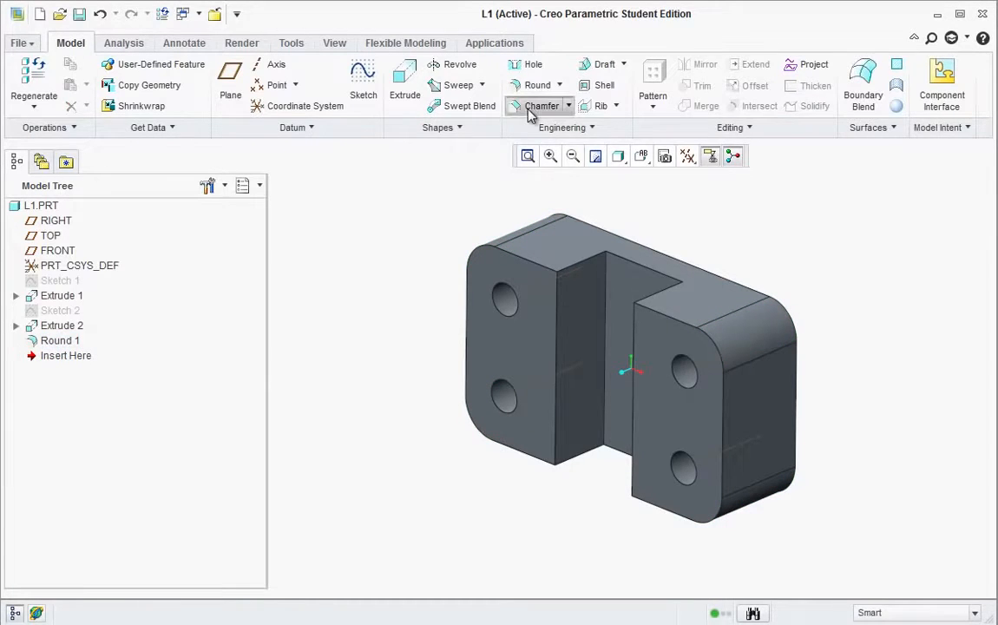
# Step: Chamfer the outer front-face edges on both sides of the slot with a D x D chamfer of 0.10
pyautogui.click(542, 106)
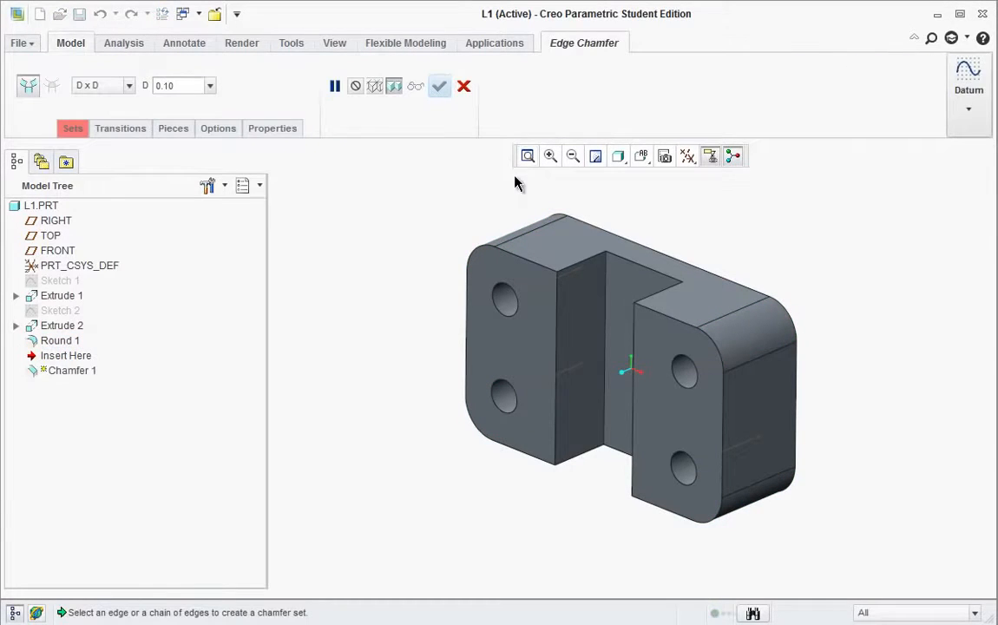
pyautogui.click(525, 260)
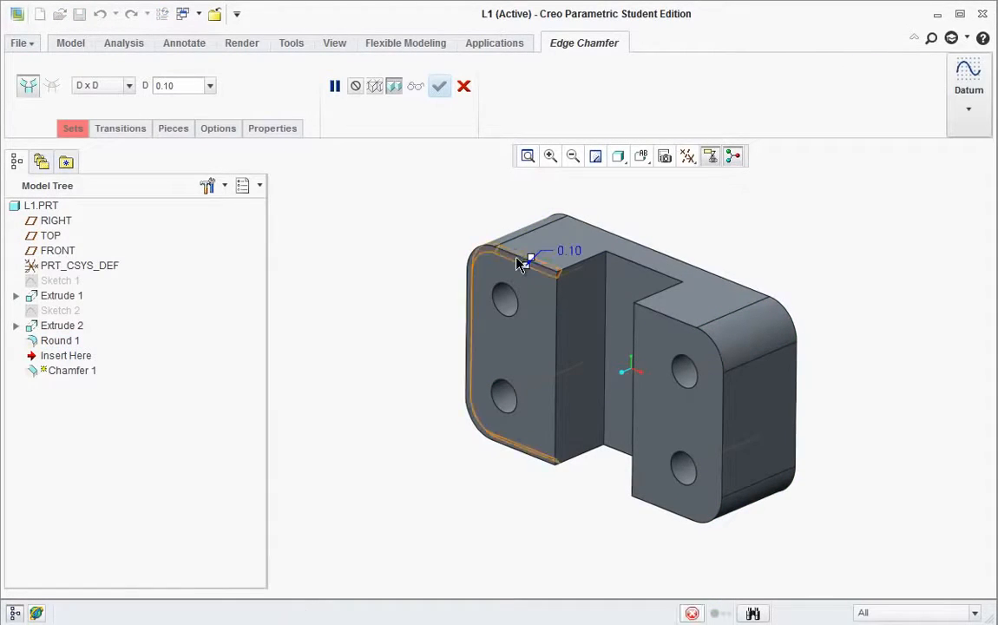
pyautogui.keyDown('ctrl'); pyautogui.click(684, 327); pyautogui.keyUp('ctrl')
pyautogui.click(440, 89)
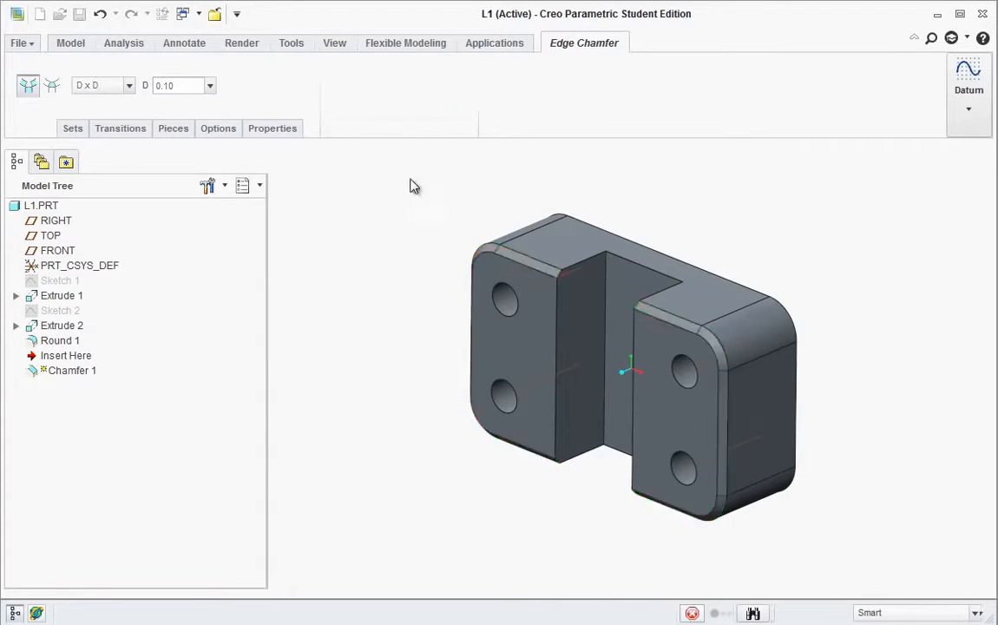
# Step: Round the two inner edges along the slot's floor with a radius of 0.10
pyautogui.moveTo(472, 348); pyautogui.dragTo(495, 145, button='middle')
pyautogui.click(526, 93)
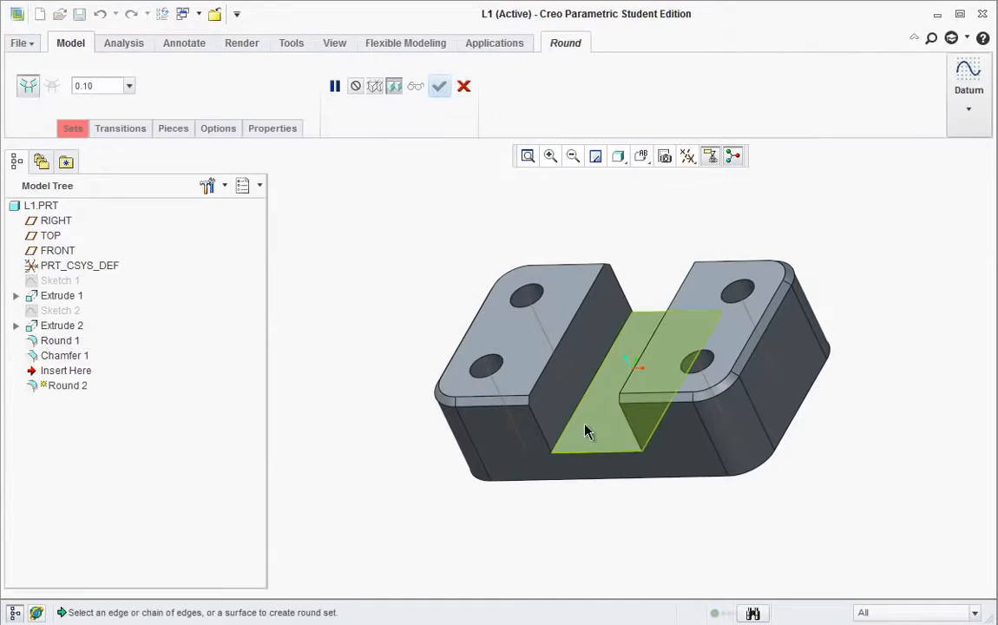
pyautogui.click(593, 378)
pyautogui.moveTo(593, 379); pyautogui.dragTo(636, 428, button='middle')
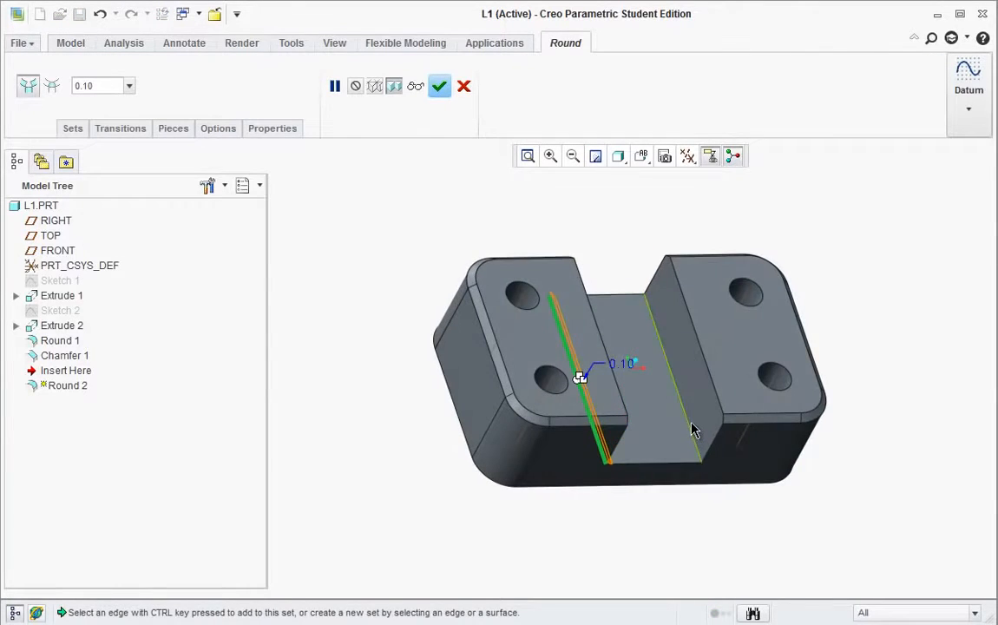
pyautogui.click(690, 423)
pyautogui.middleClick(694, 427)
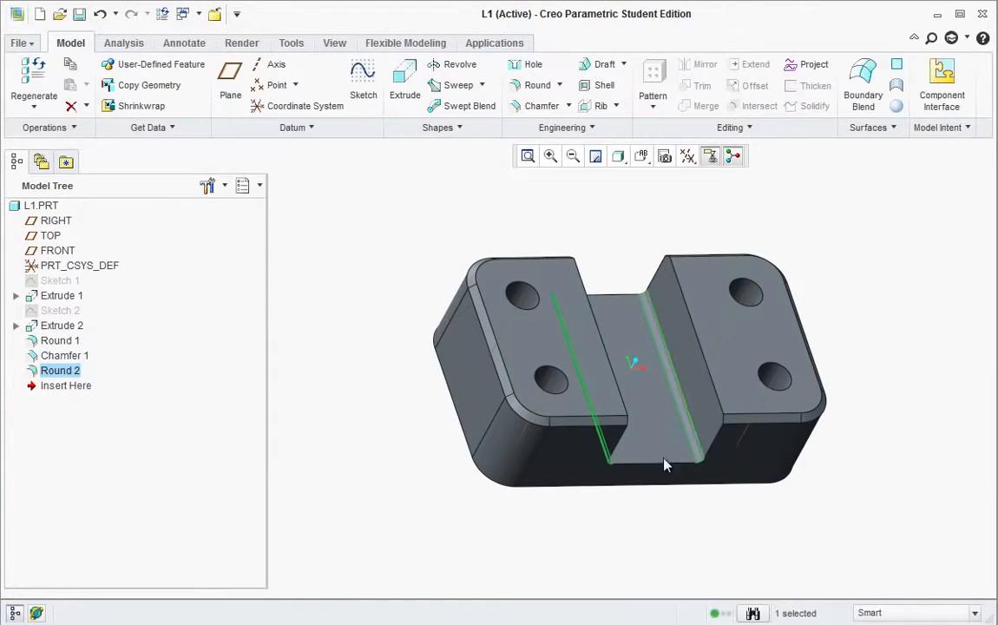
# Step: Shell the block with a 0.06 wall thickness, removing the flat face opposite the slot
pyautogui.moveTo(697, 494); pyautogui.dragTo(532, 558, button='middle')
pyautogui.moveTo(478, 539); pyautogui.dragTo(579, 256, button='middle')
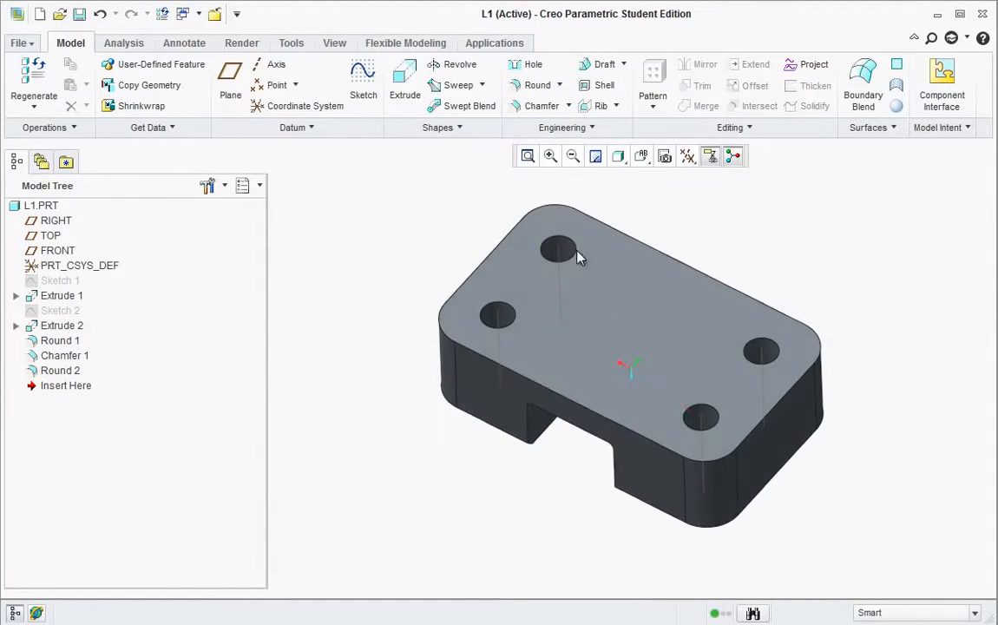
pyautogui.click(589, 85)
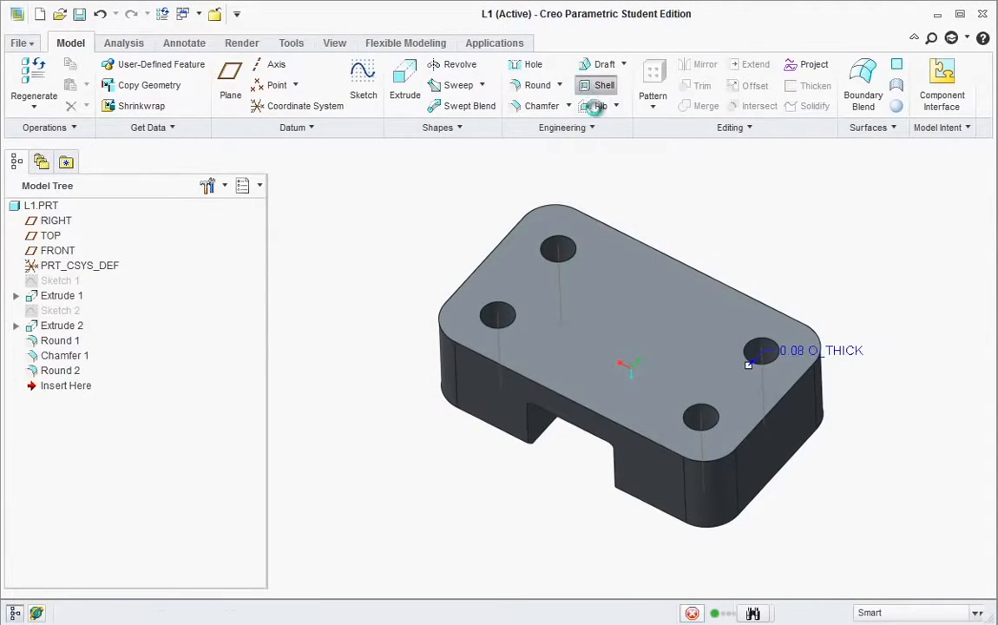
pyautogui.click(632, 298)
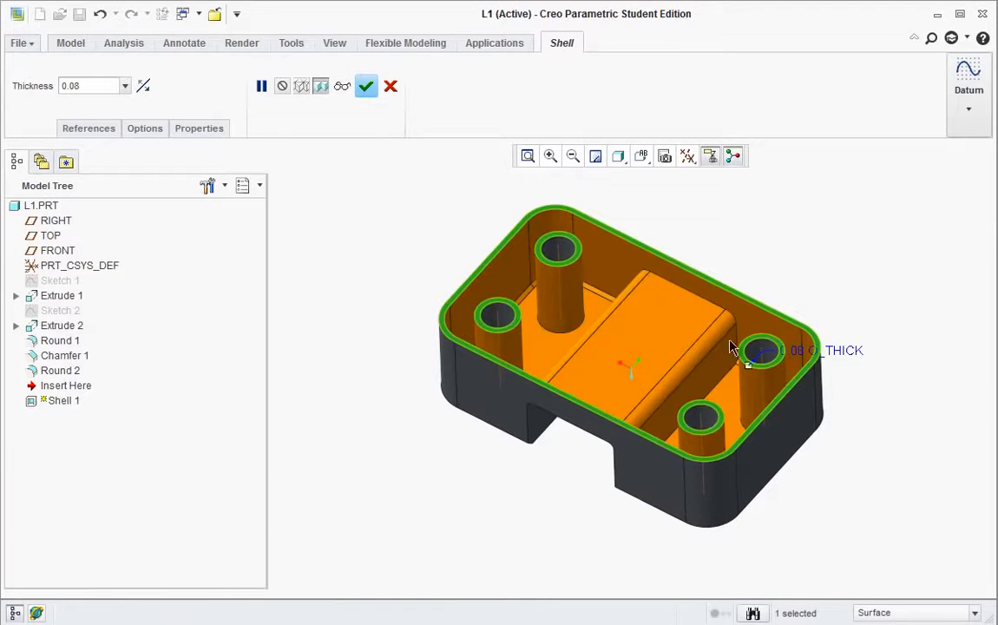
pyautogui.doubleClick(792, 349)
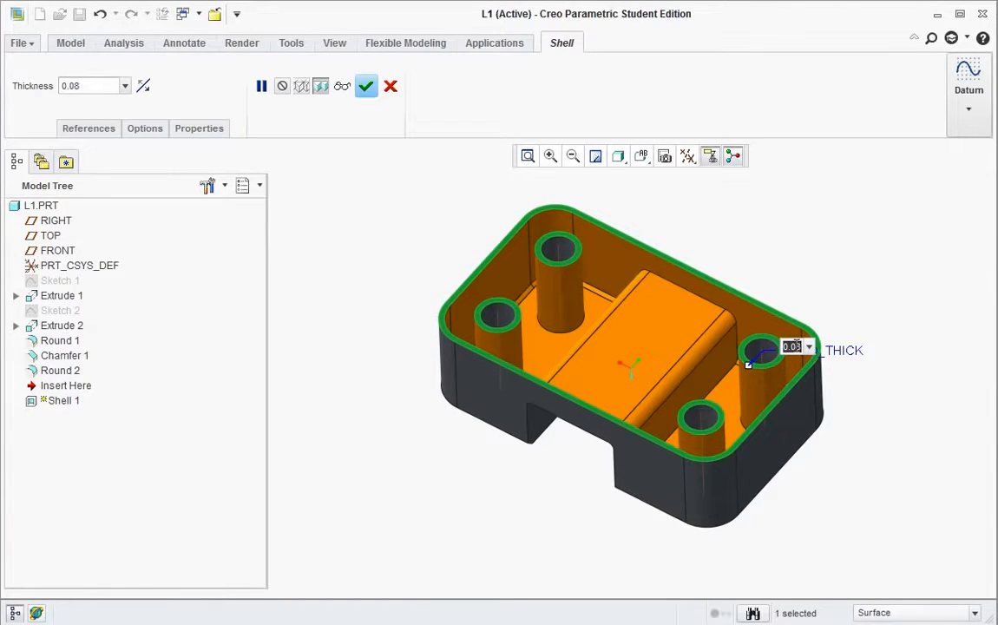
pyautogui.write('.06')
pyautogui.press('Return')
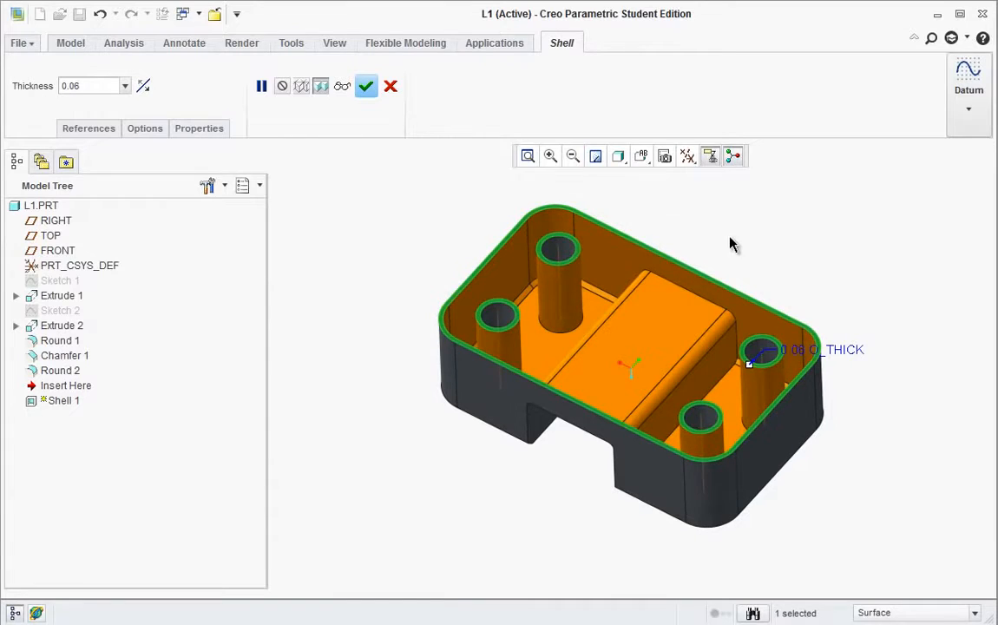
pyautogui.click(366, 86)
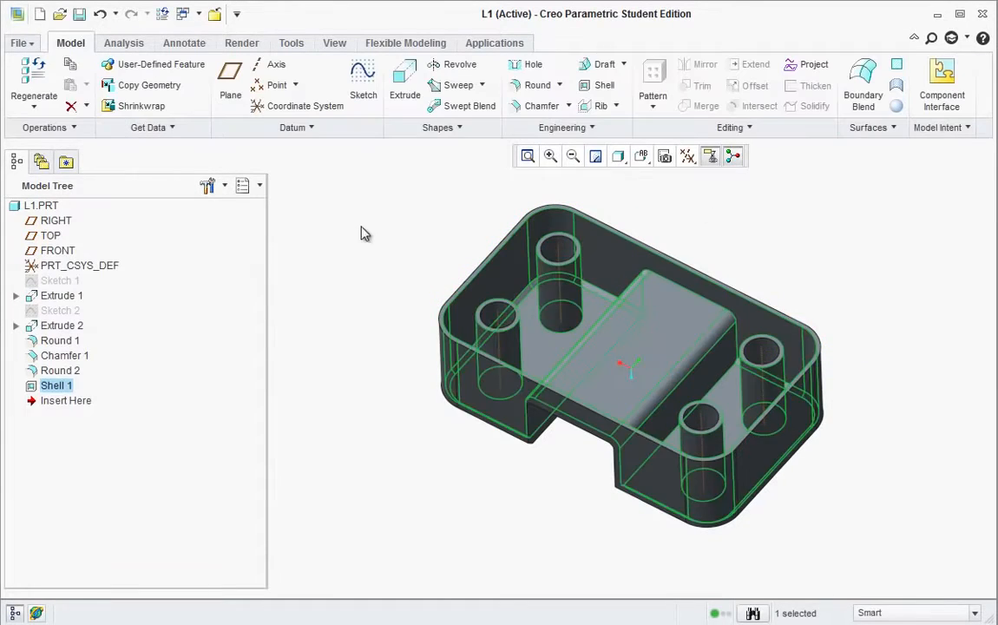
# Step: Turn off the display of datum axes in the model
pyautogui.moveTo(354, 263); pyautogui.dragTo(542, 272, button='middle')
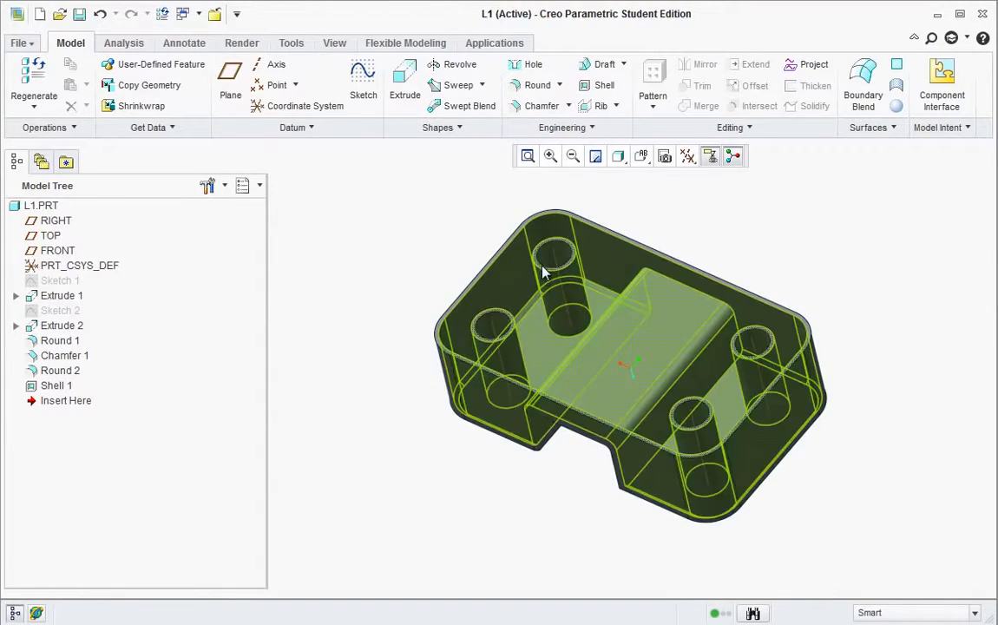
pyautogui.click(688, 165)
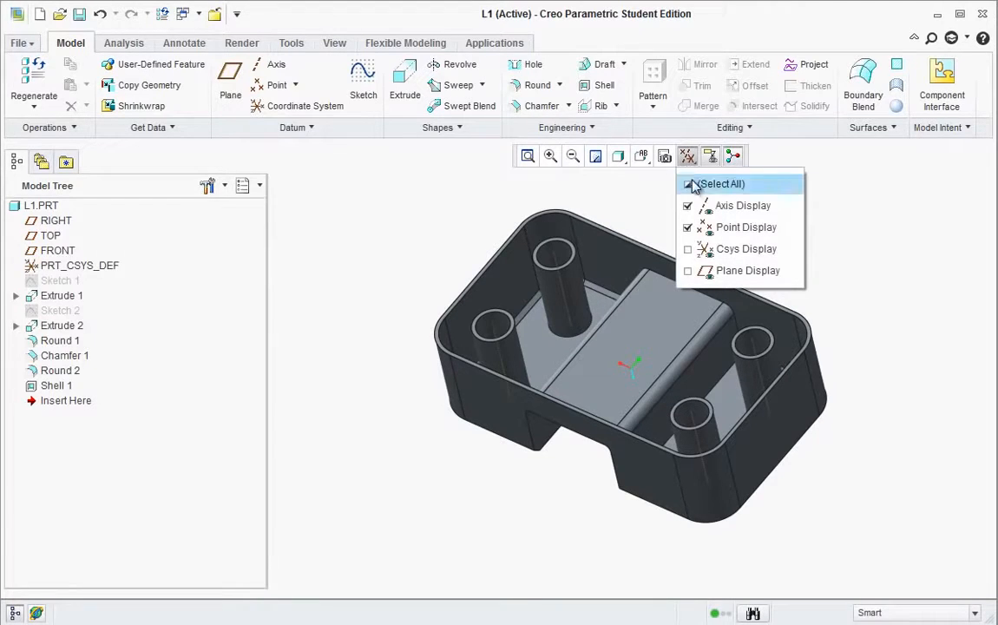
pyautogui.click(689, 208)
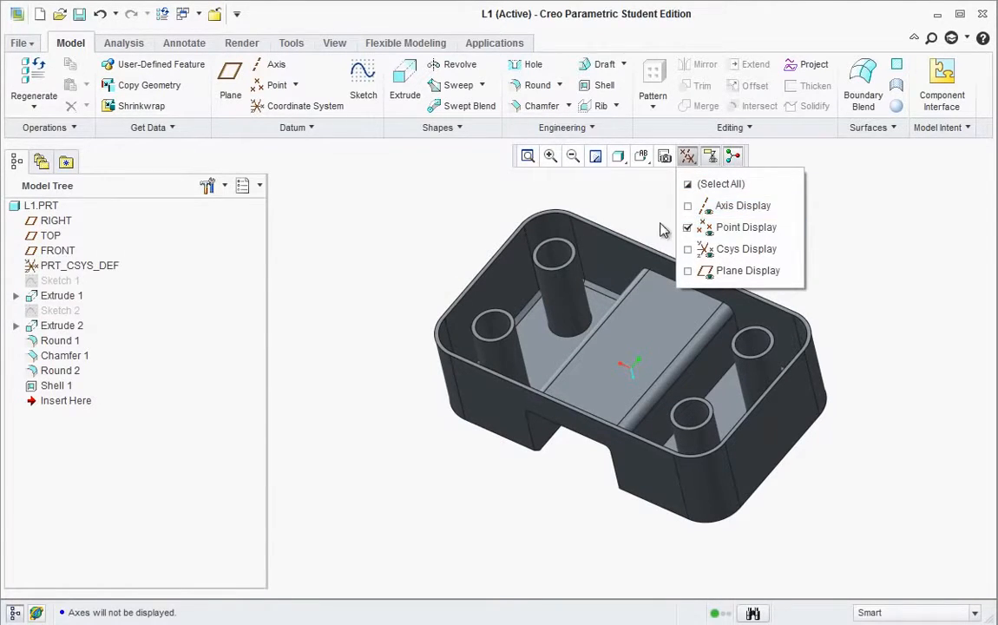
# Step: Set the model's display style to Shading With Reflections and view the slotted side with its reflection
pyautogui.moveTo(350, 274); pyautogui.dragTo(507, 381, button='middle')
pyautogui.scroll(-1, 702, 370)
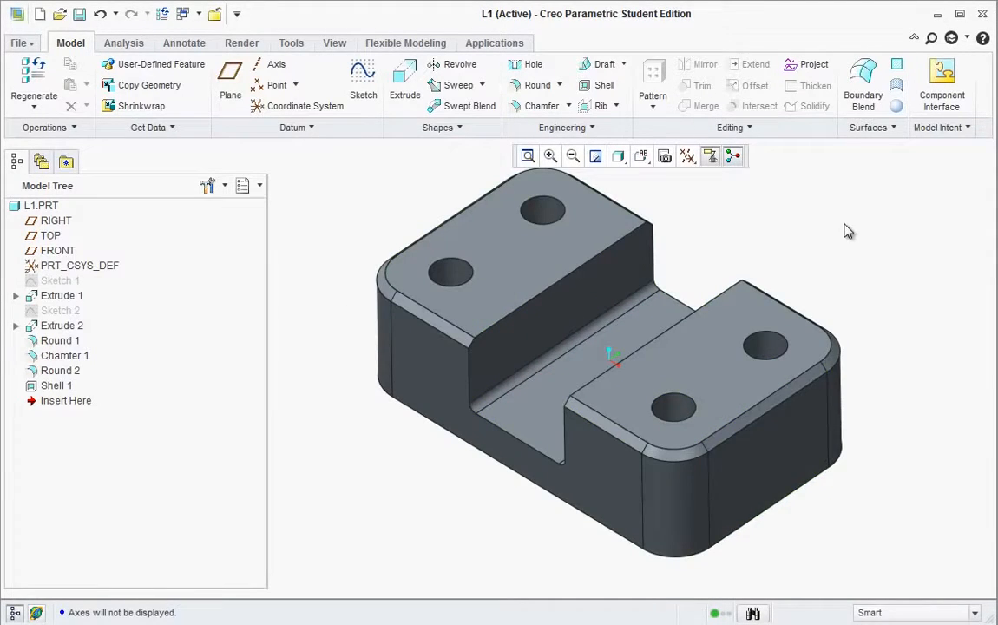
pyautogui.click(619, 158)
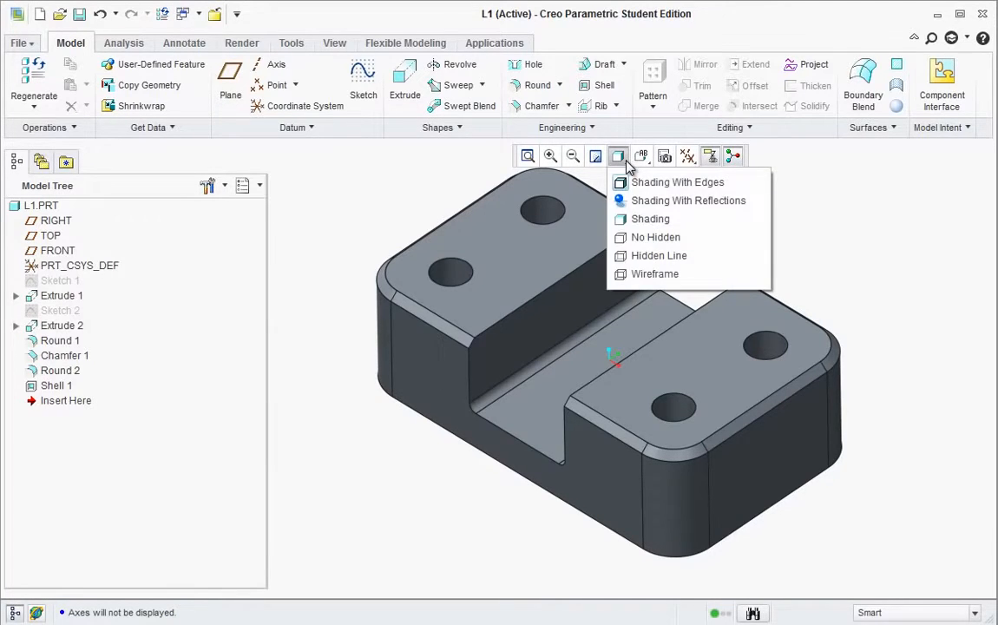
pyautogui.click(629, 203)
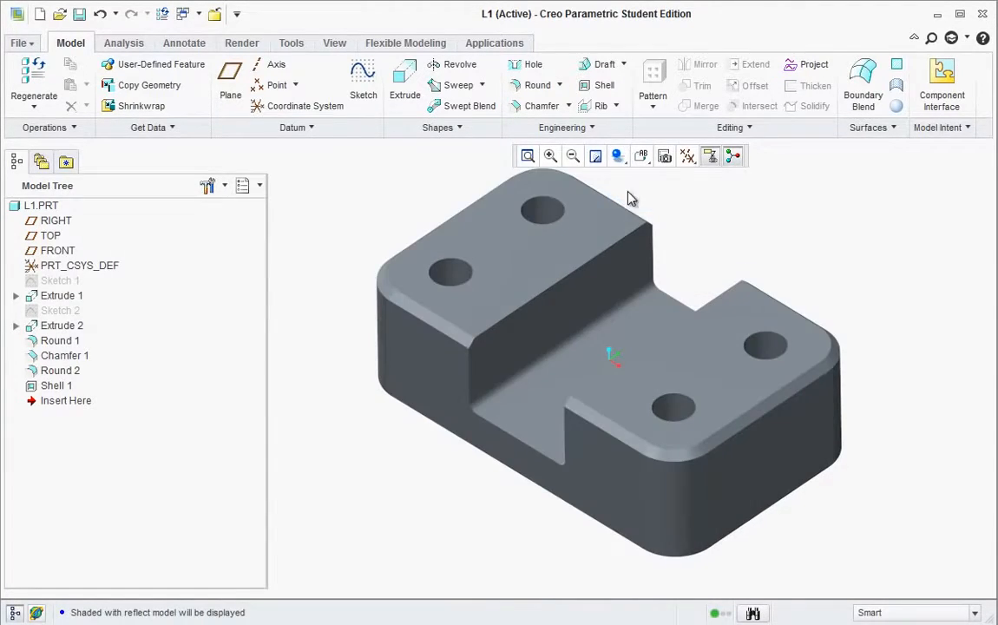
pyautogui.moveTo(599, 230)
pyautogui.mouseDown(button='middle')
pyautogui.moveTo(660, 312)
pyautogui.moveTo(590, 345)
pyautogui.moveTo(610, 312)
pyautogui.moveTo(599, 323)
pyautogui.mouseUp(button='middle')
pyautogui.scroll(-2, 361, 532)
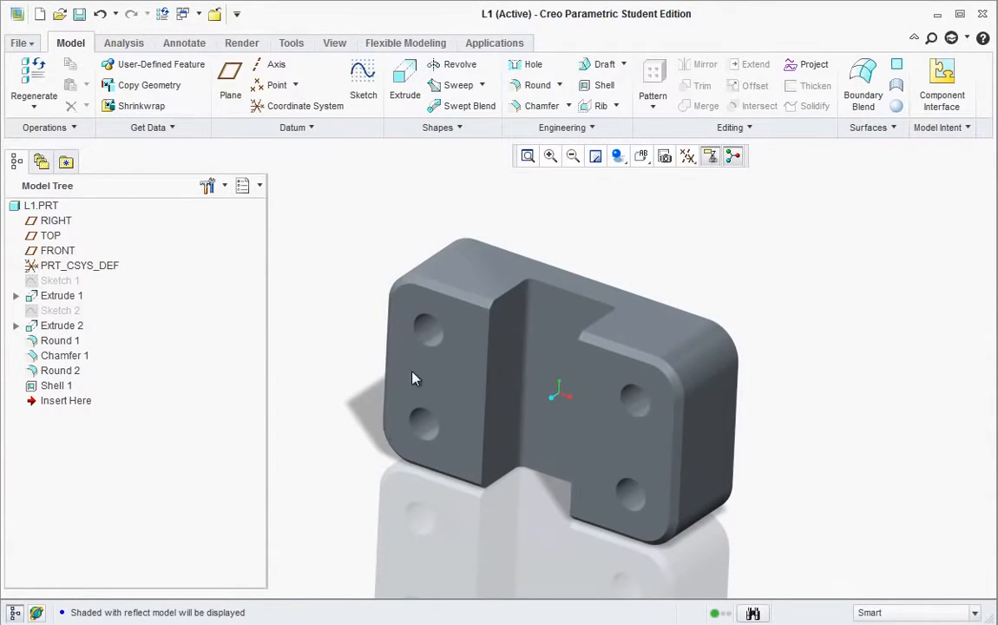
# Step: Preview the model in the Hidden Line display style and return it to Shading With Reflections
pyautogui.click(617, 156)
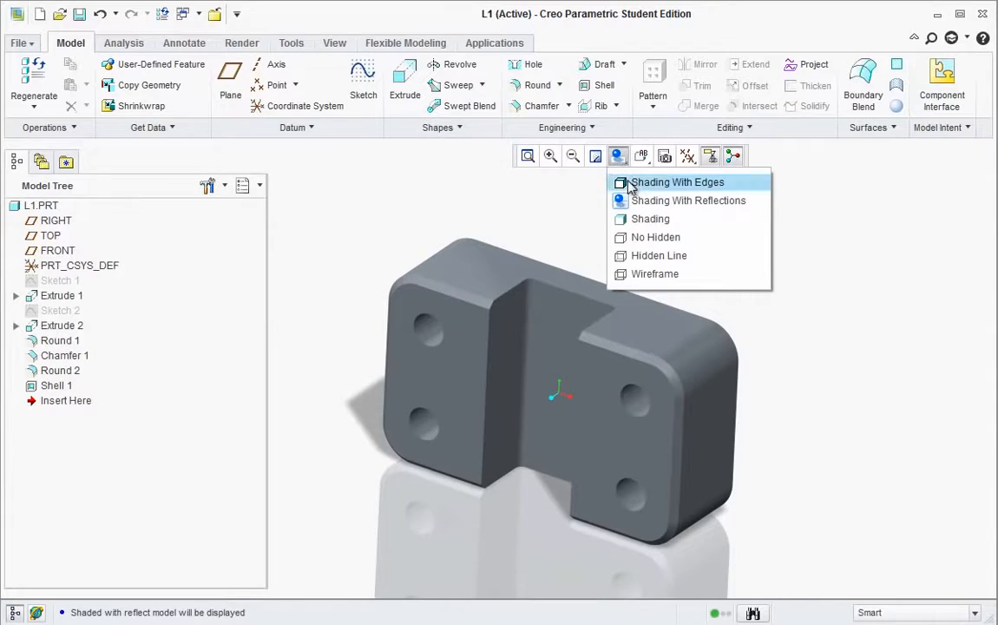
pyautogui.click(624, 256)
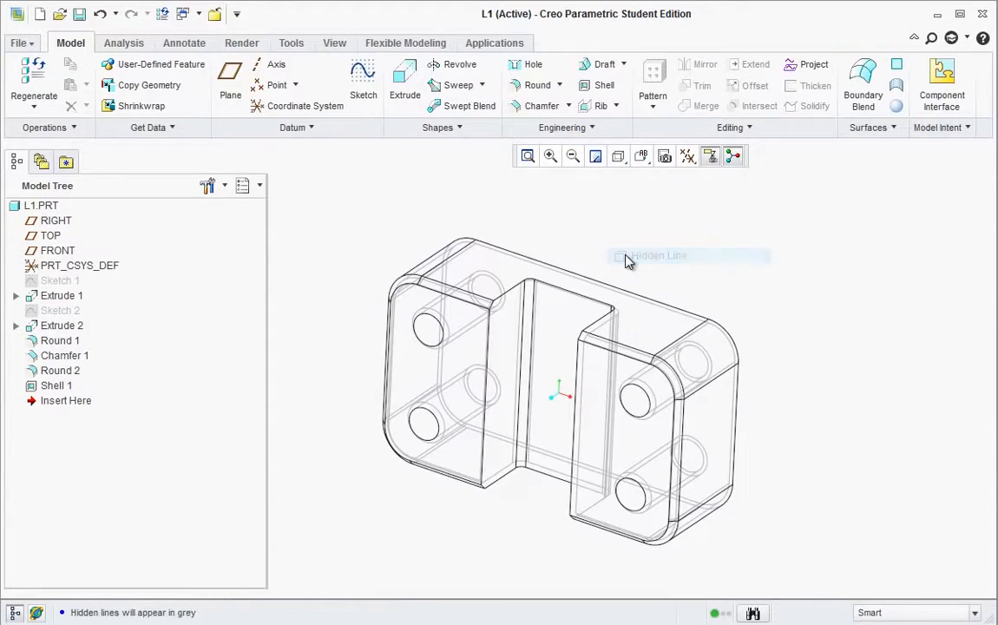
pyautogui.click(626, 165)
pyautogui.click(628, 199)
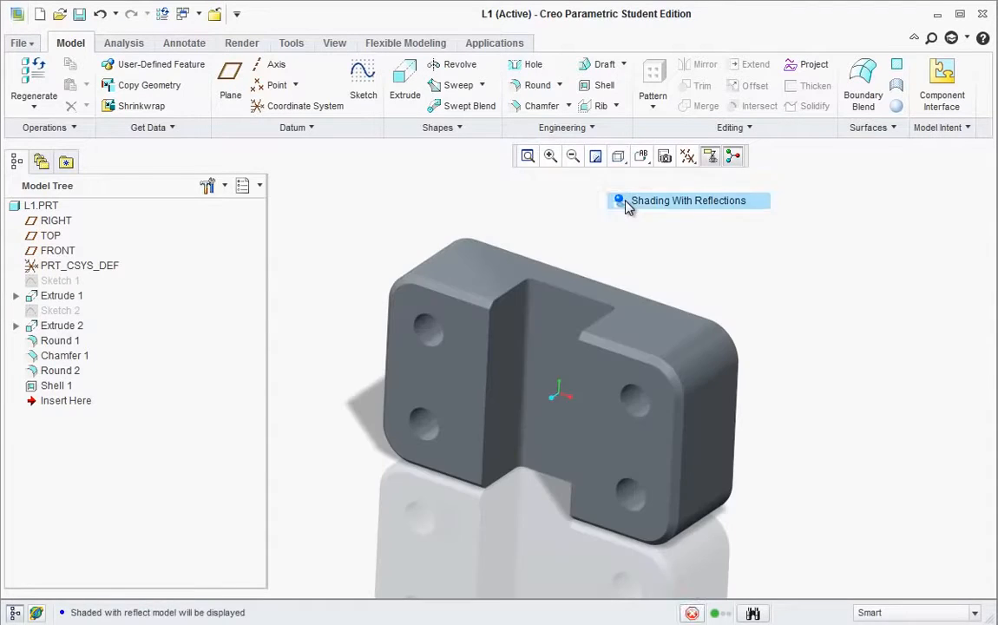
# Step: Apply the red appearance to the inner surfaces of the block's two upper holes
pyautogui.scroll(2, 396, 325)
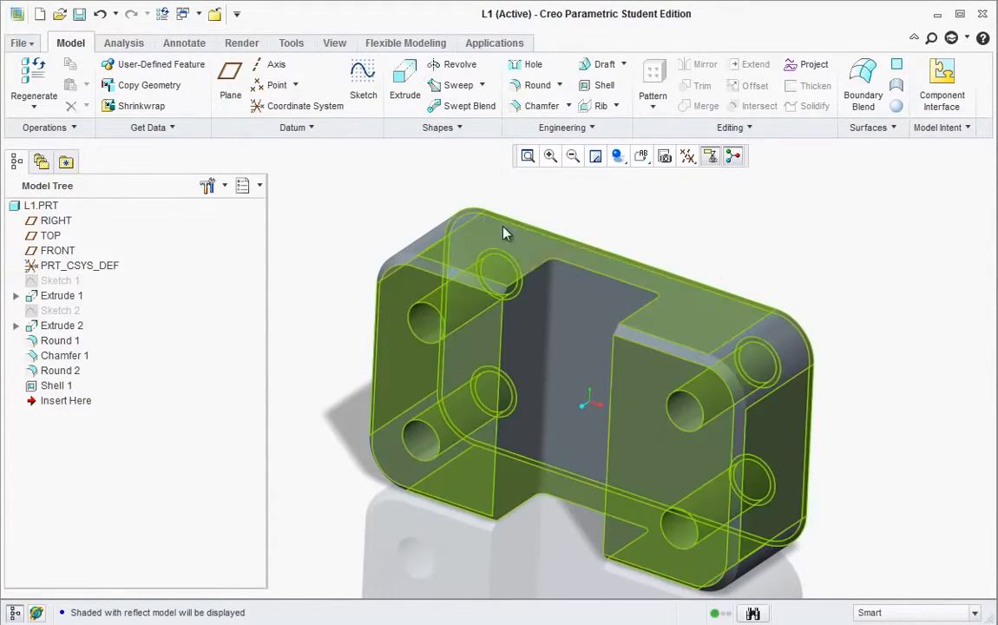
pyautogui.click(242, 43)
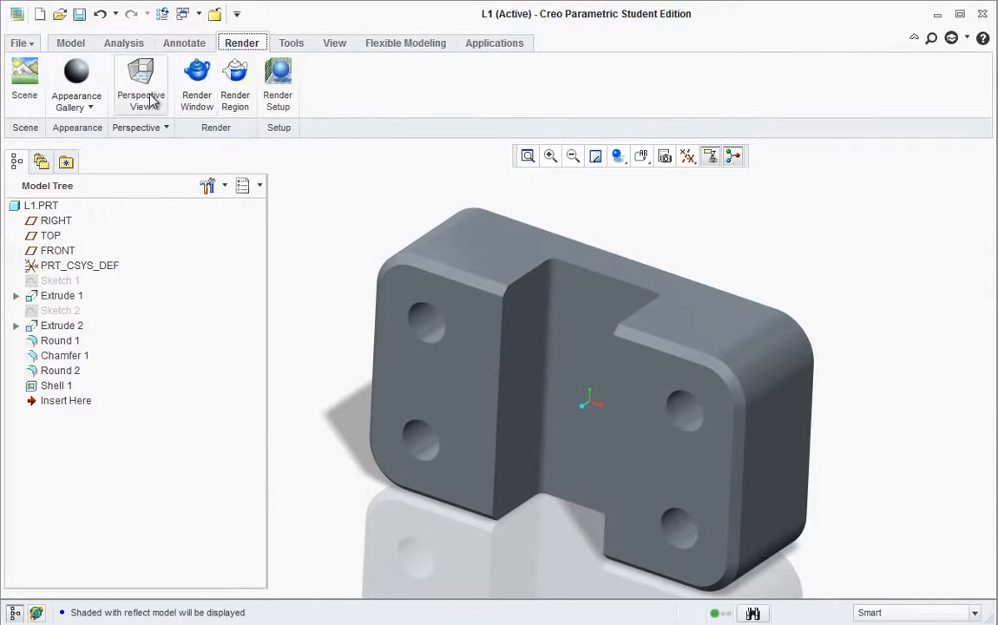
pyautogui.click(90, 108)
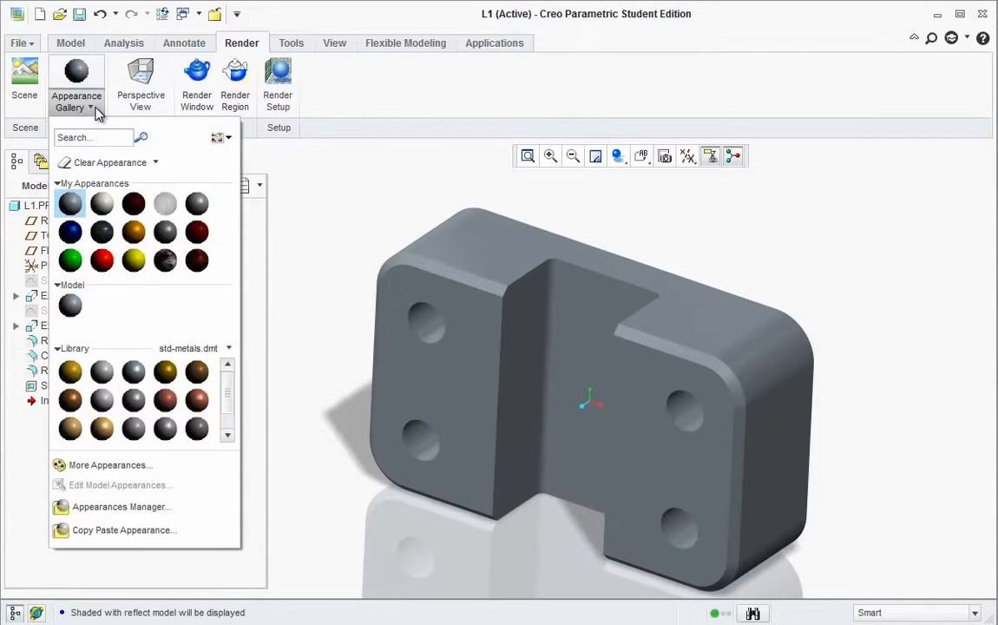
pyautogui.click(102, 263)
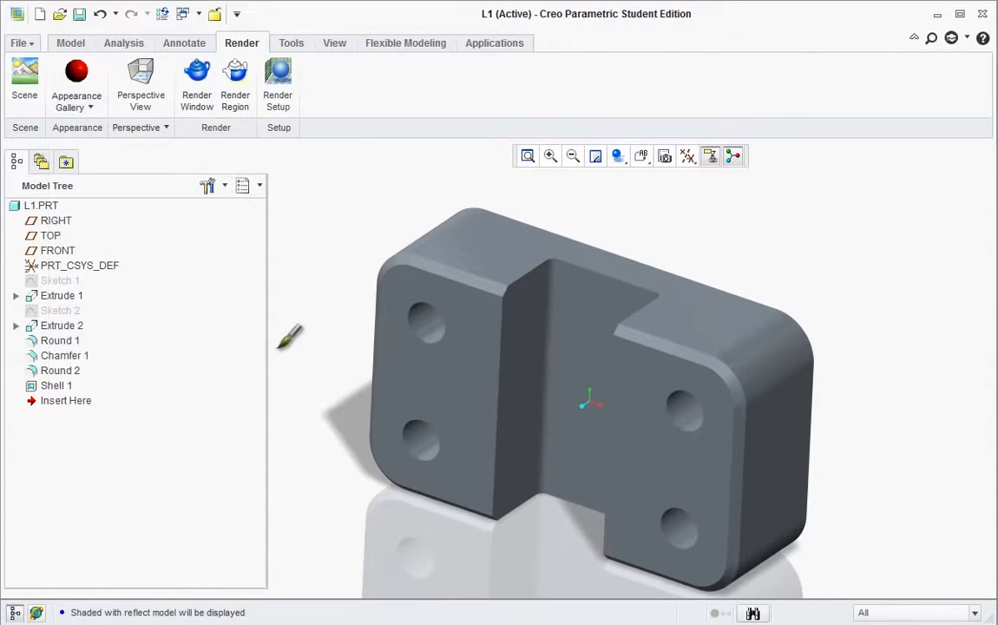
pyautogui.click(438, 315)
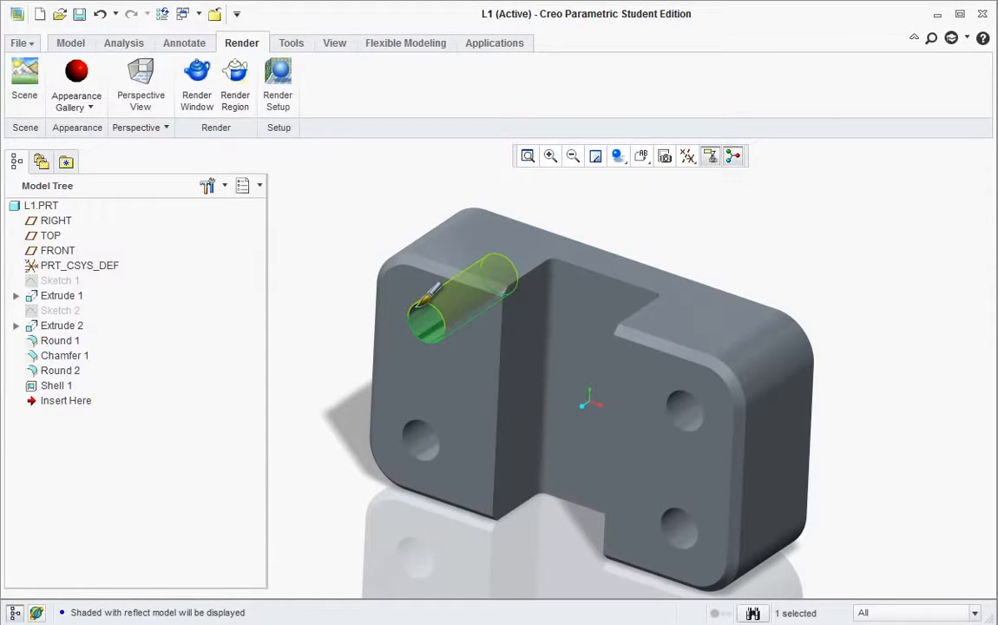
pyautogui.keyDown('ctrl'); pyautogui.click(427, 443); pyautogui.keyUp('ctrl')
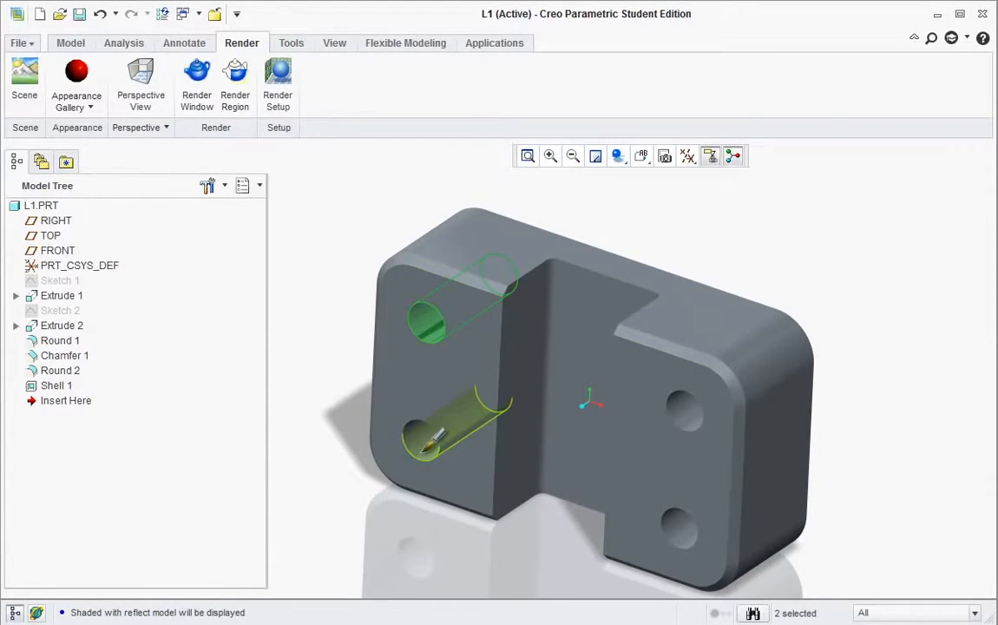
pyautogui.keyDown('ctrl'); pyautogui.click(684, 389); pyautogui.keyUp('ctrl')
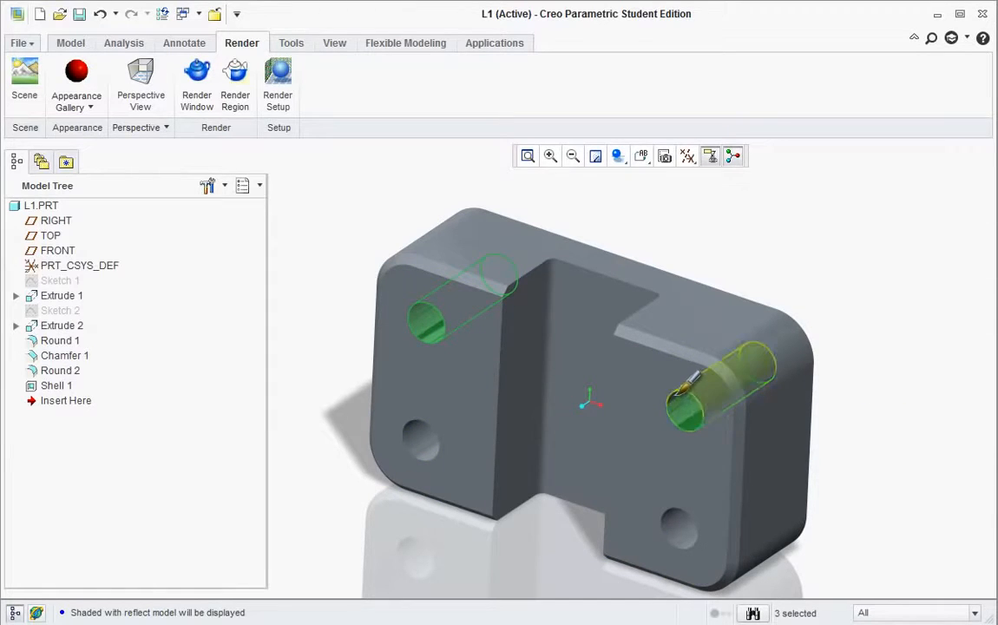
pyautogui.keyDown('ctrl'); pyautogui.click(682, 532); pyautogui.keyUp('ctrl')
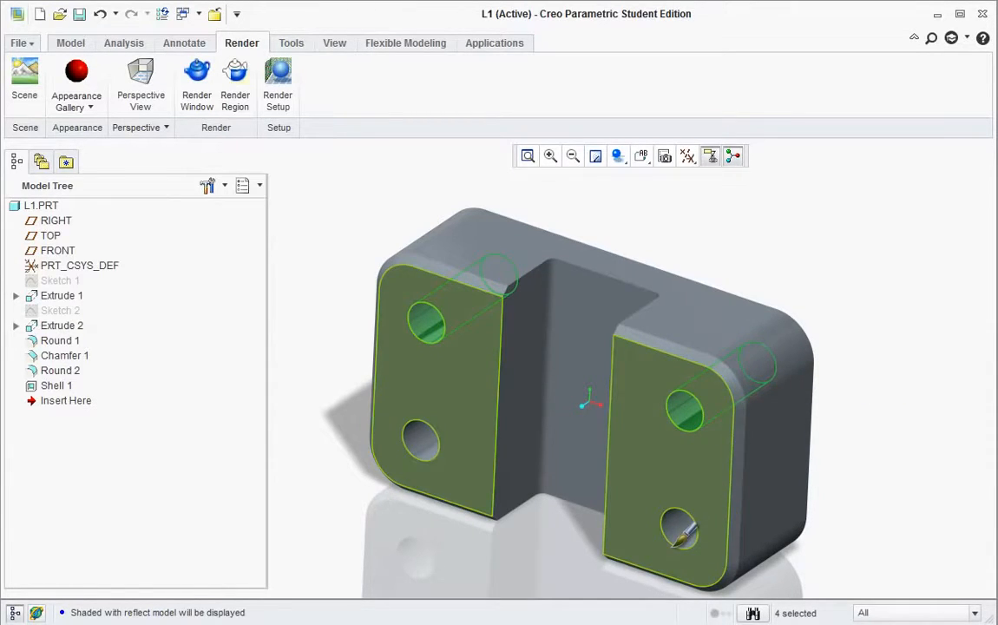
pyautogui.keyDown('ctrl'); pyautogui.click(677, 534); pyautogui.keyUp('ctrl')
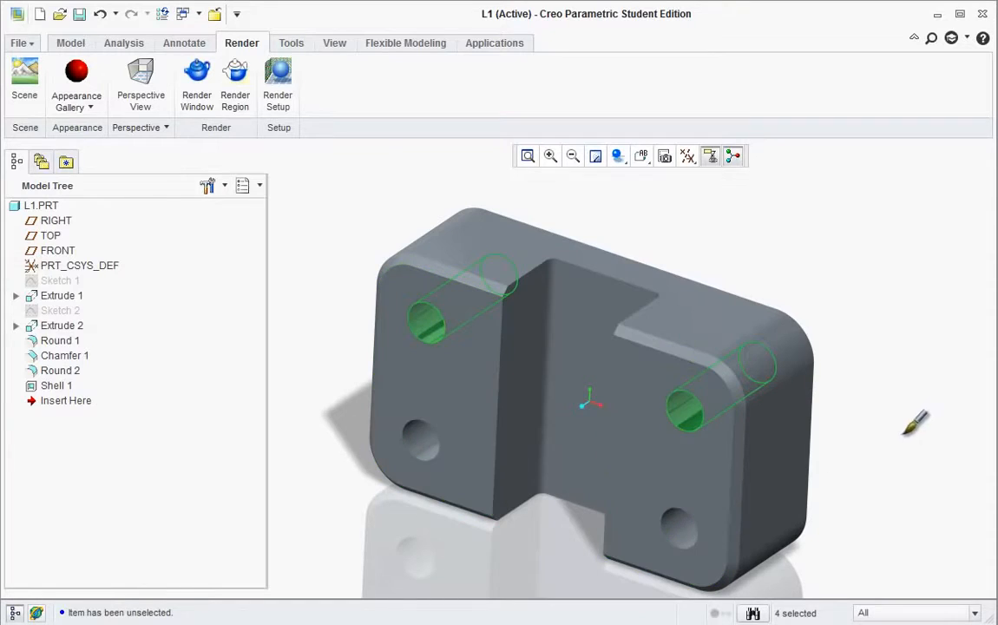
pyautogui.middleClick(859, 363)
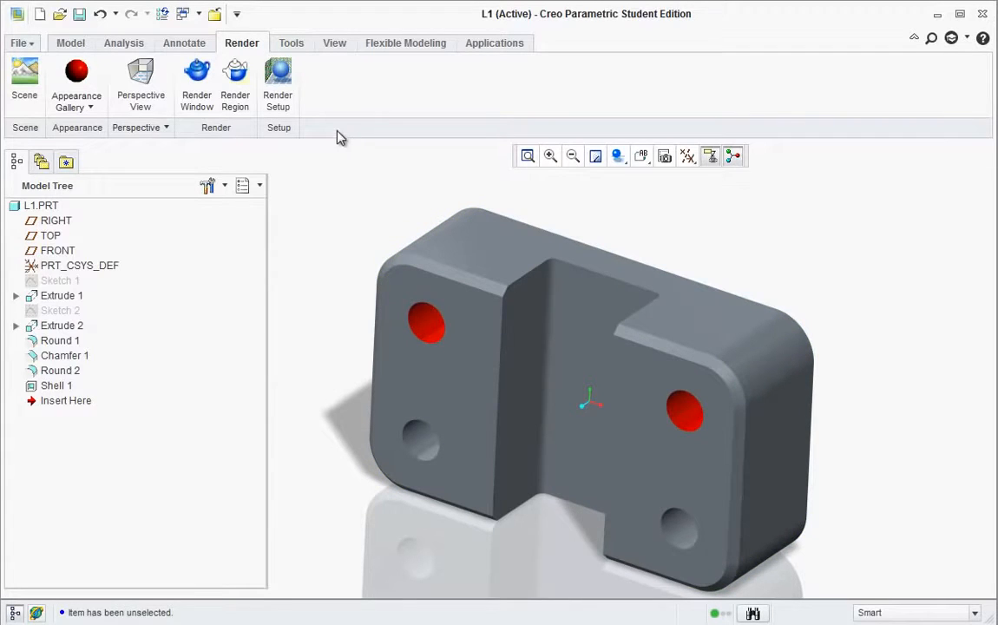
# Step: Apply the orange appearance to the whole part, using the Part selection filter, and render the window
pyautogui.click(89, 103)
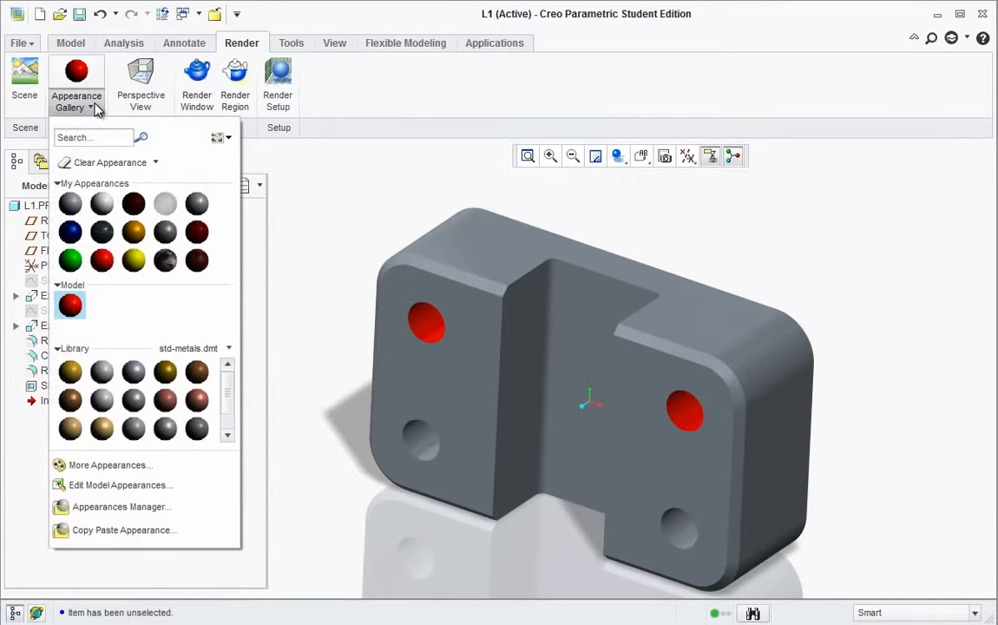
pyautogui.click(136, 234)
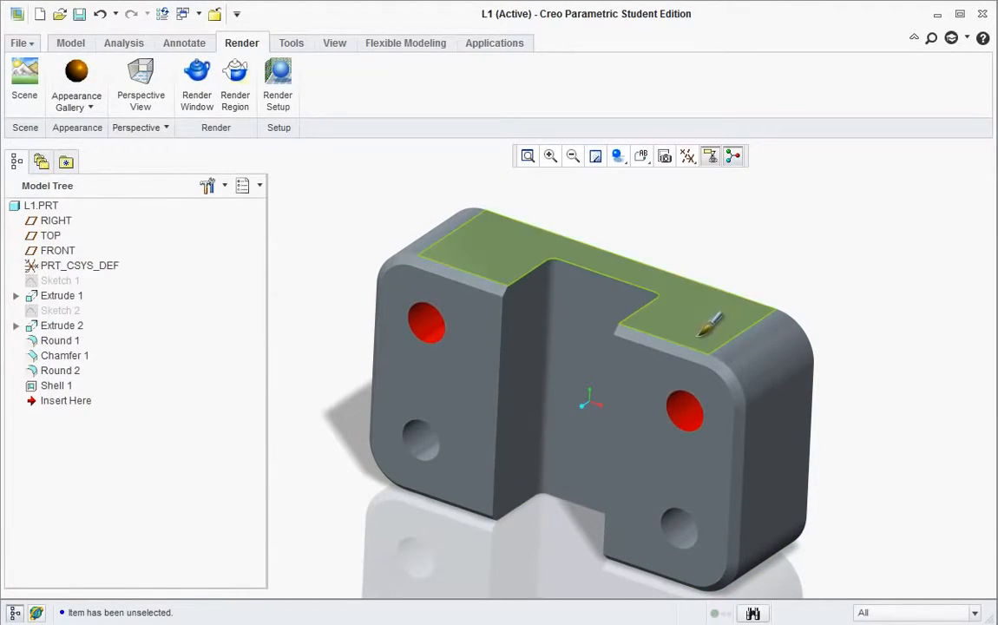
pyautogui.click(977, 615)
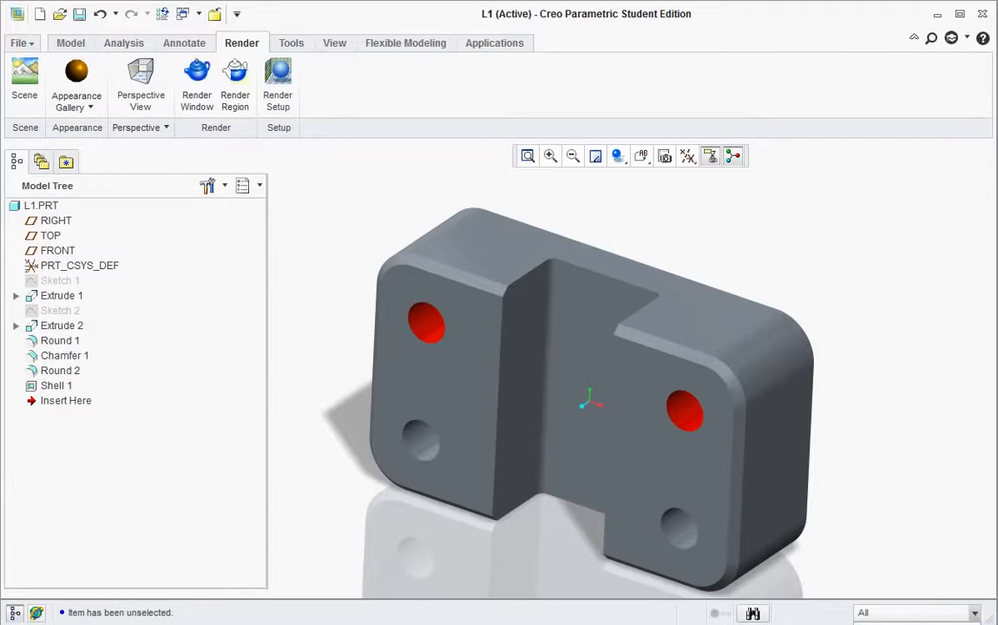
pyautogui.click(907, 624)
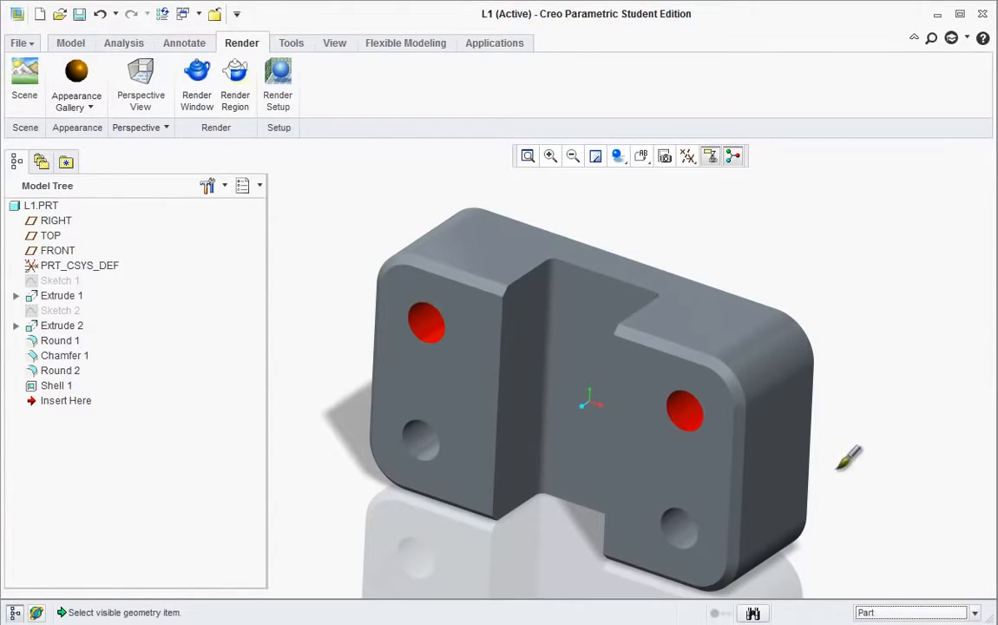
pyautogui.click(713, 319)
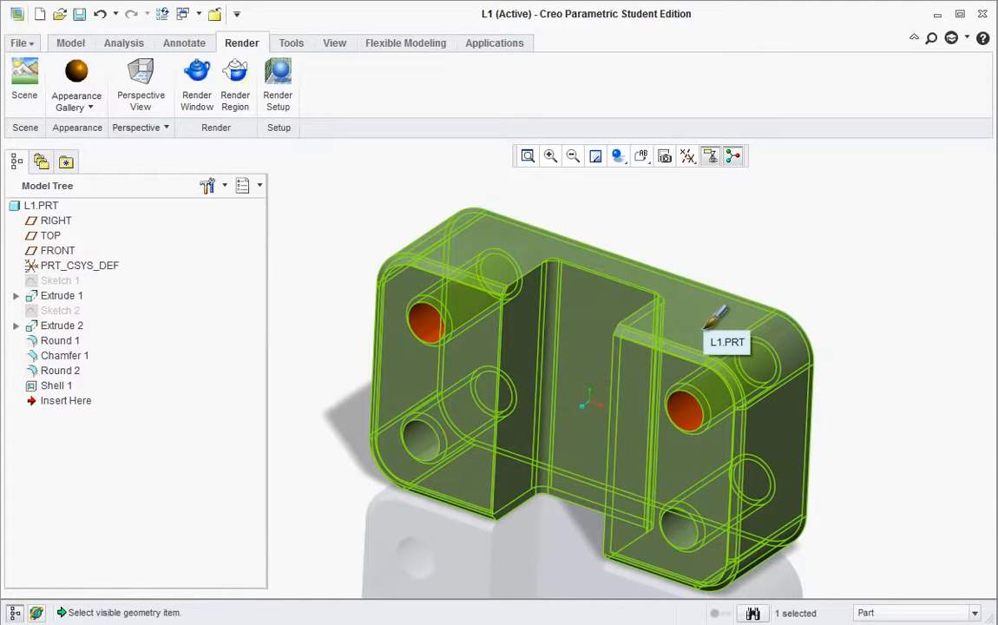
pyautogui.middleClick(713, 320)
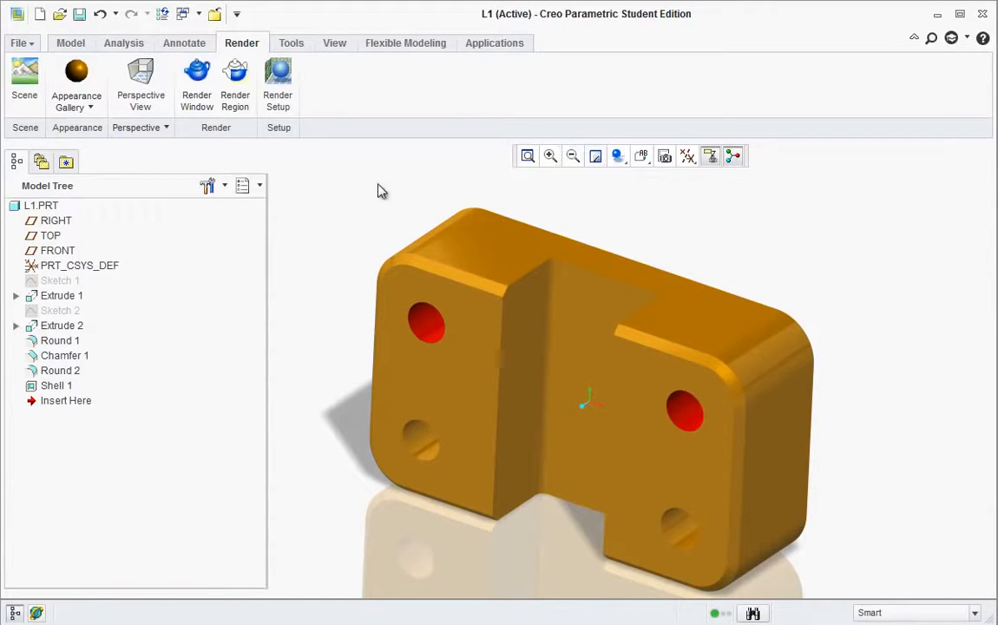
pyautogui.click(196, 99)
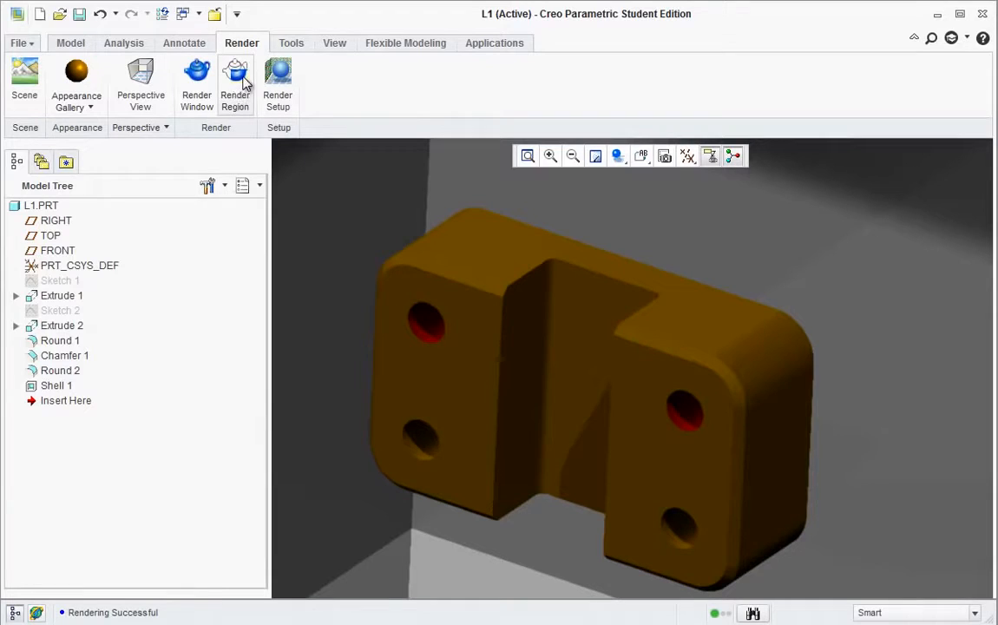
# Step: Set the Photolux render quality to High and adjust the refraction depth and shadow accuracy in the render setup
pyautogui.click(278, 82)
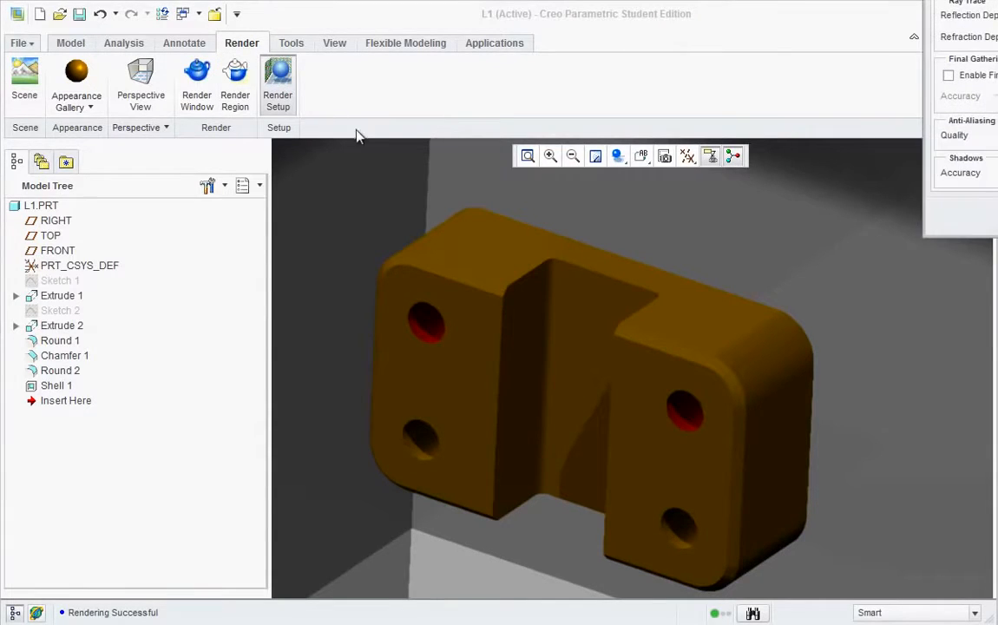
pyautogui.moveTo(997, 1); pyautogui.dragTo(849, 28)
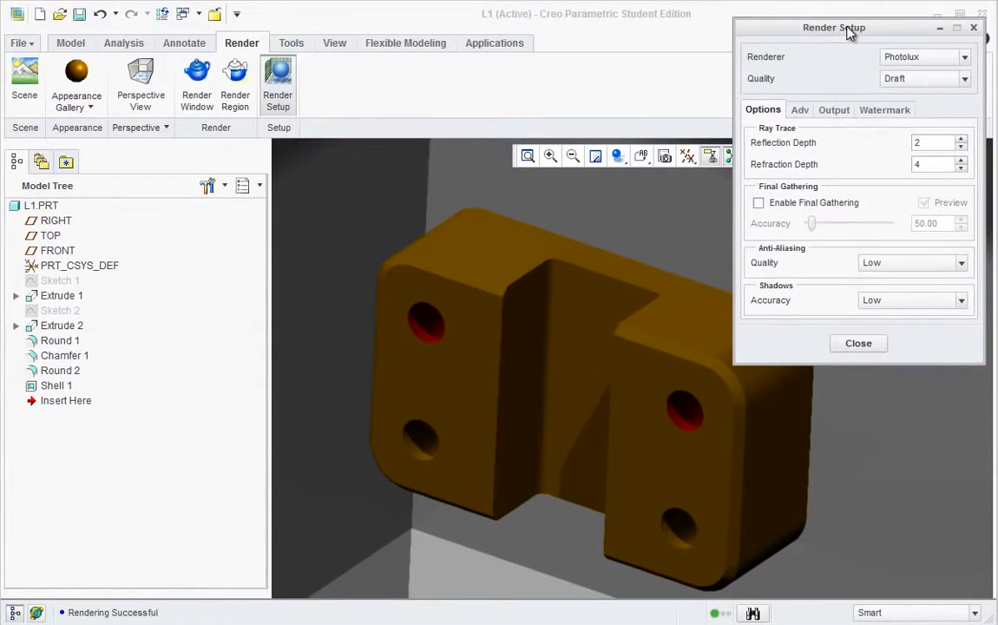
pyautogui.click(962, 80)
pyautogui.click(918, 109)
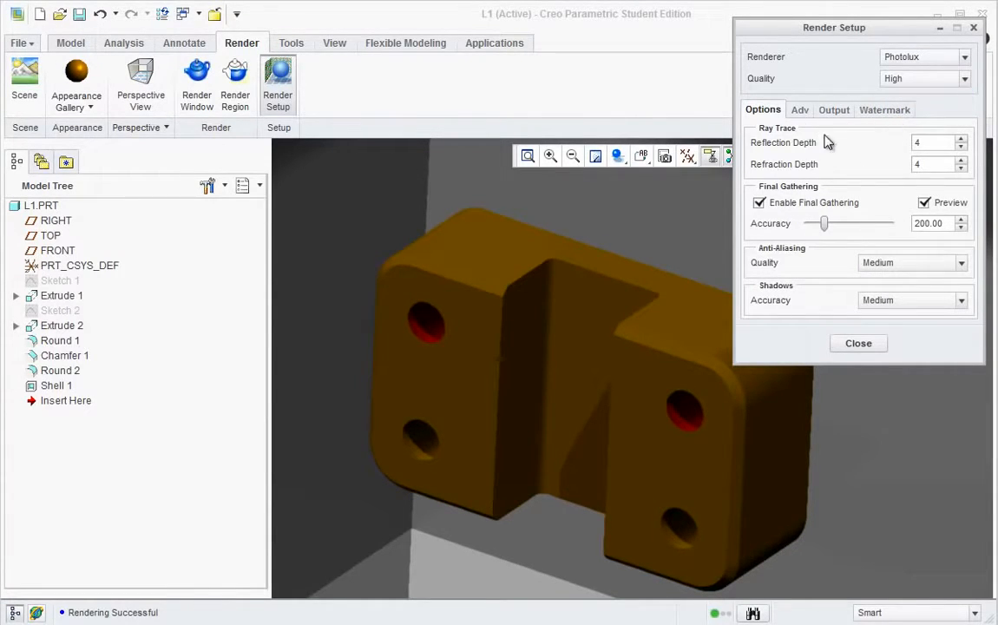
pyautogui.click(961, 160)
pyautogui.click(961, 263)
pyautogui.click(960, 266)
pyautogui.click(960, 300)
pyautogui.click(896, 342)
# Step: Enable global illumination in the advanced render settings, keep the Photolux renderer, and render the window again
pyautogui.click(800, 111)
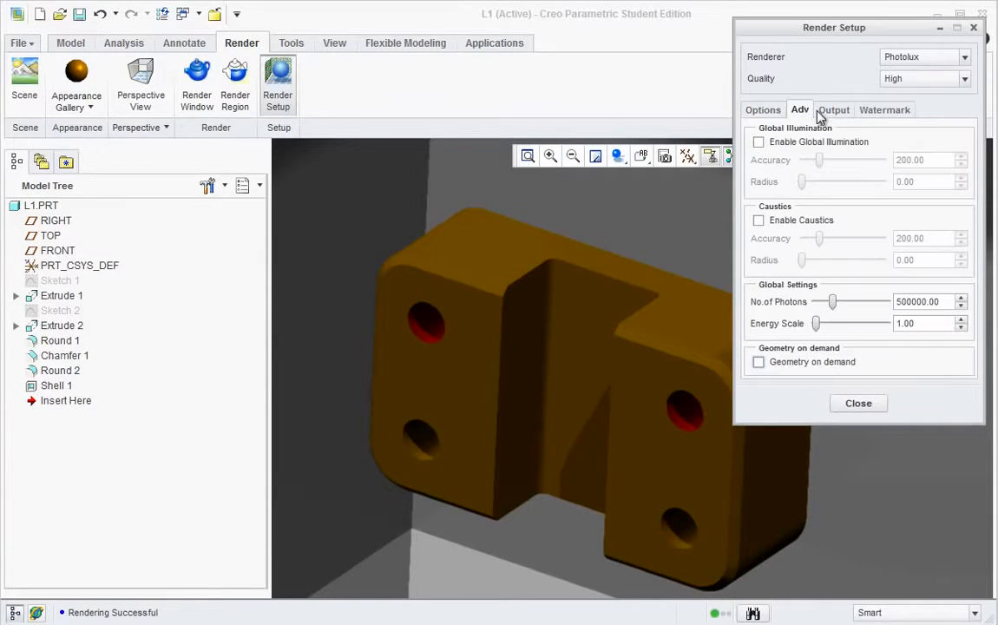
pyautogui.click(760, 143)
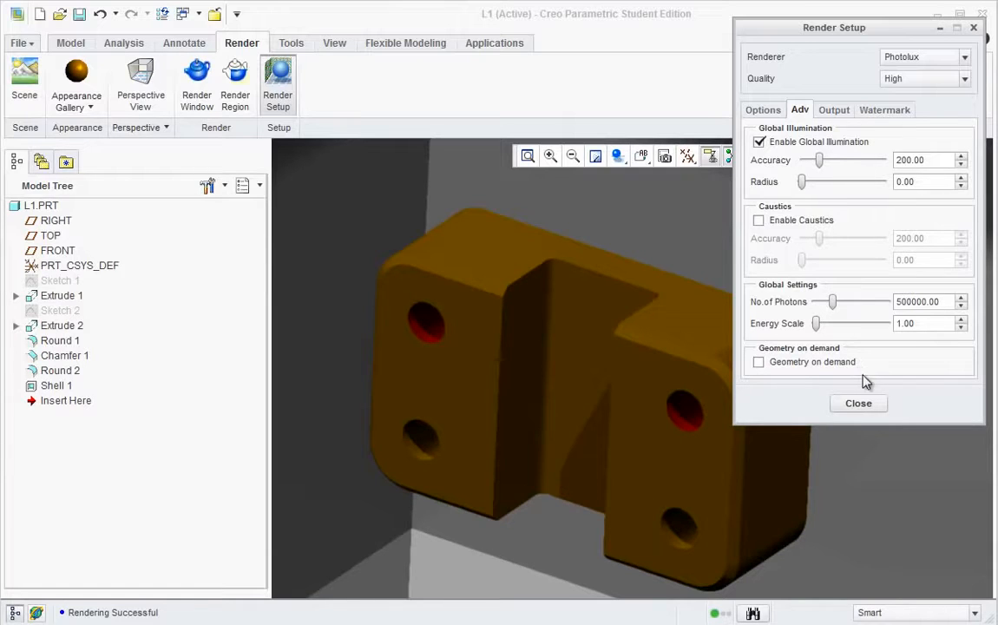
pyautogui.click(965, 58)
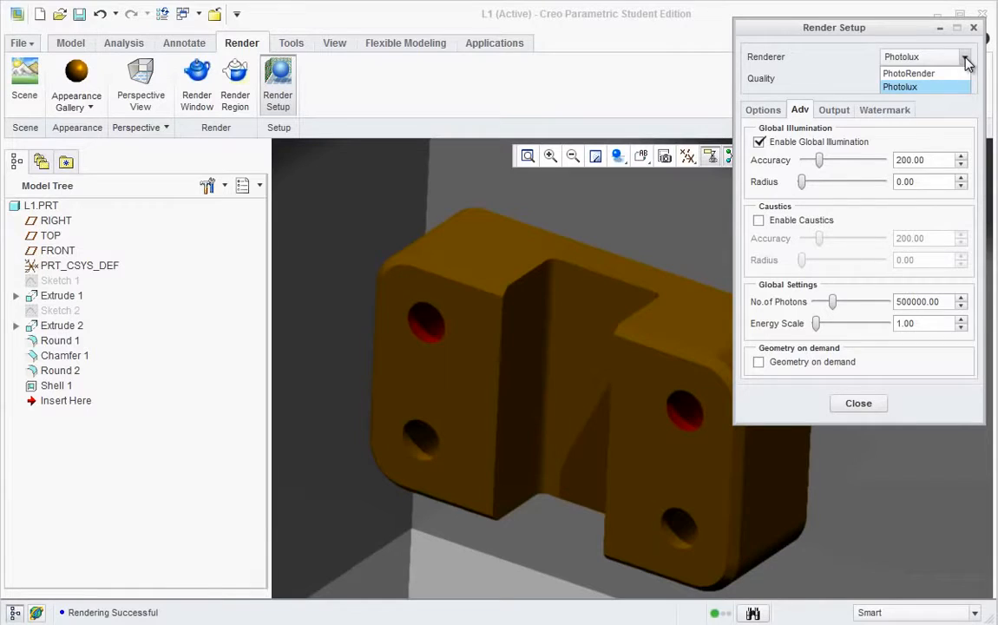
pyautogui.click(966, 60)
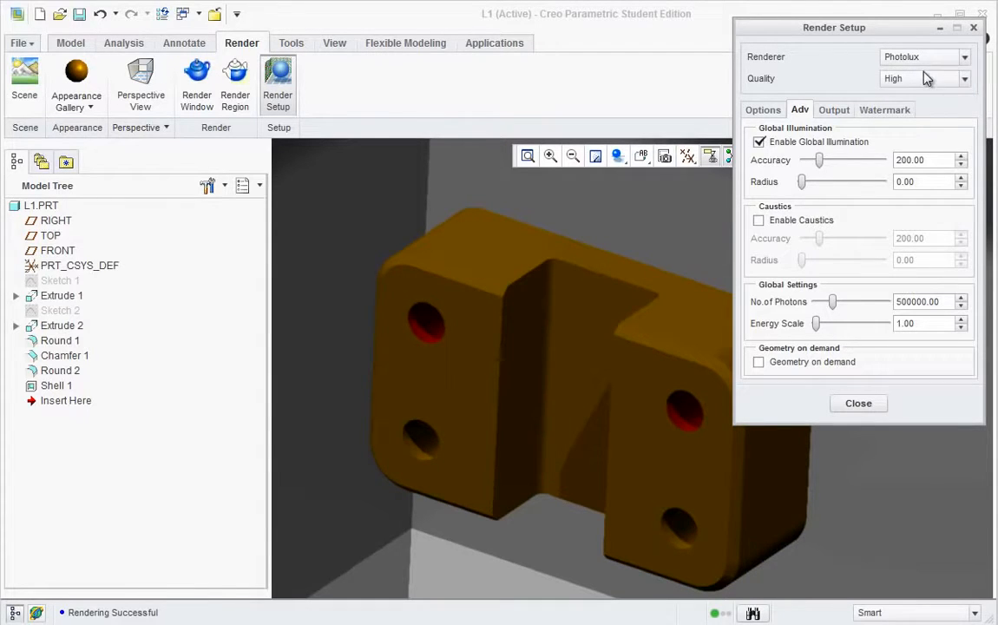
pyautogui.click(858, 404)
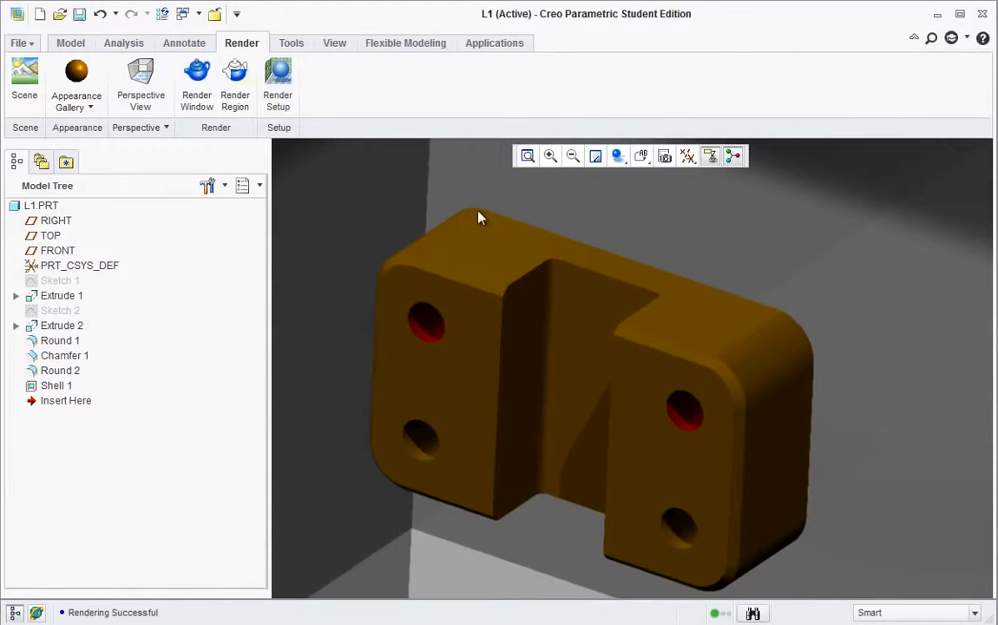
pyautogui.click(197, 85)
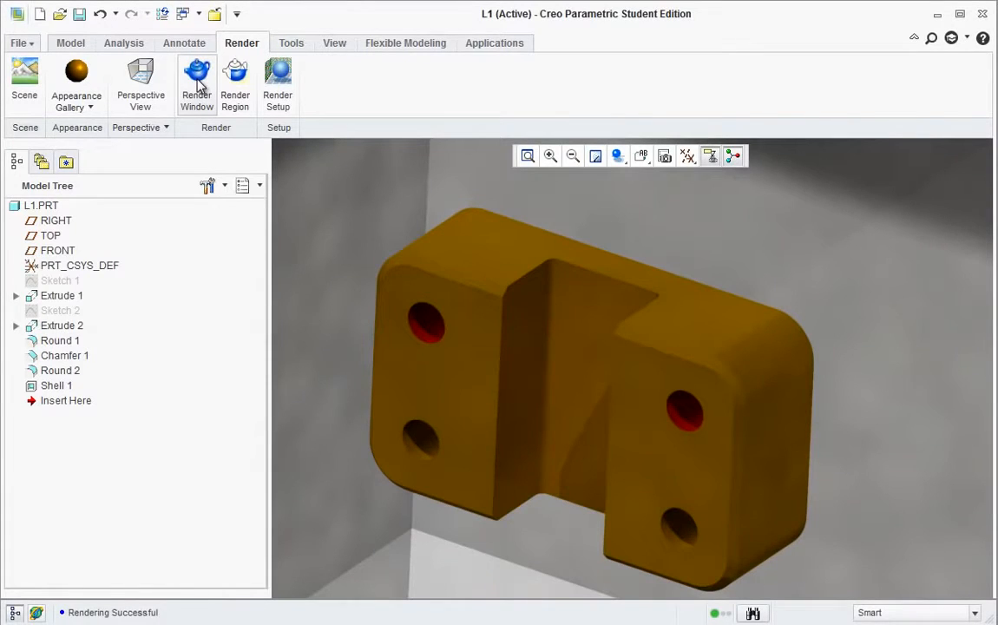
# Step: Switch the model to perspective view and render the window with the photolux-studio-hard scene
pyautogui.click(144, 87)
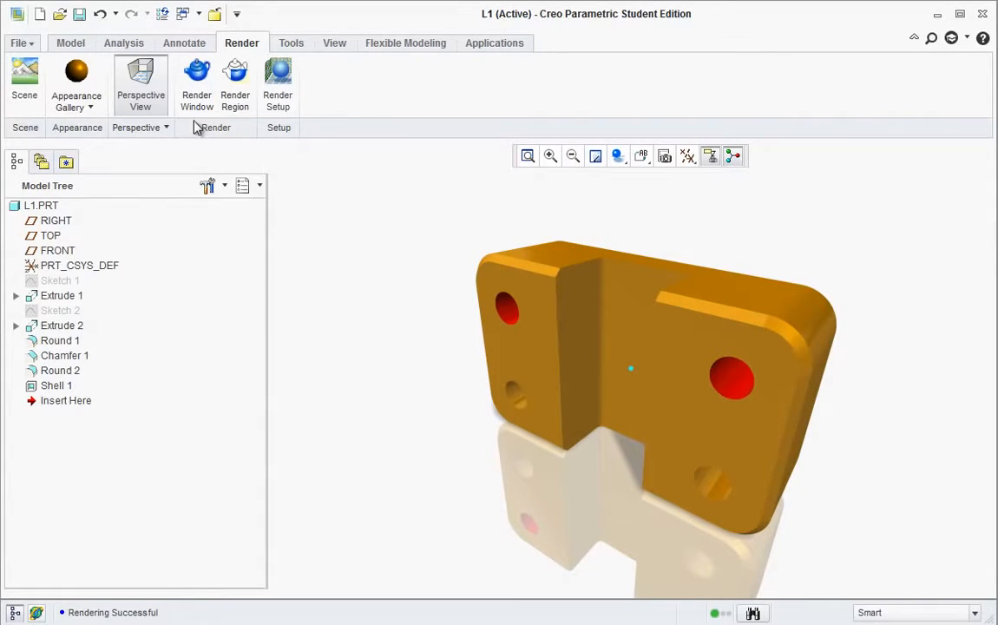
pyautogui.click(26, 83)
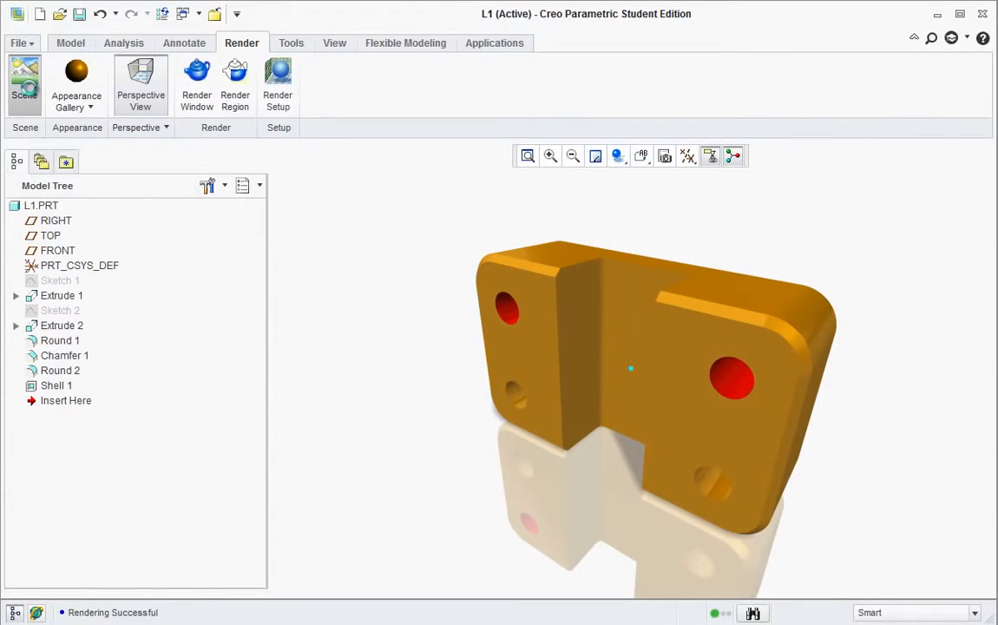
pyautogui.moveTo(186, 178); pyautogui.dragTo(278, 88)
pyautogui.moveTo(337, 340); pyautogui.dragTo(343, 468)
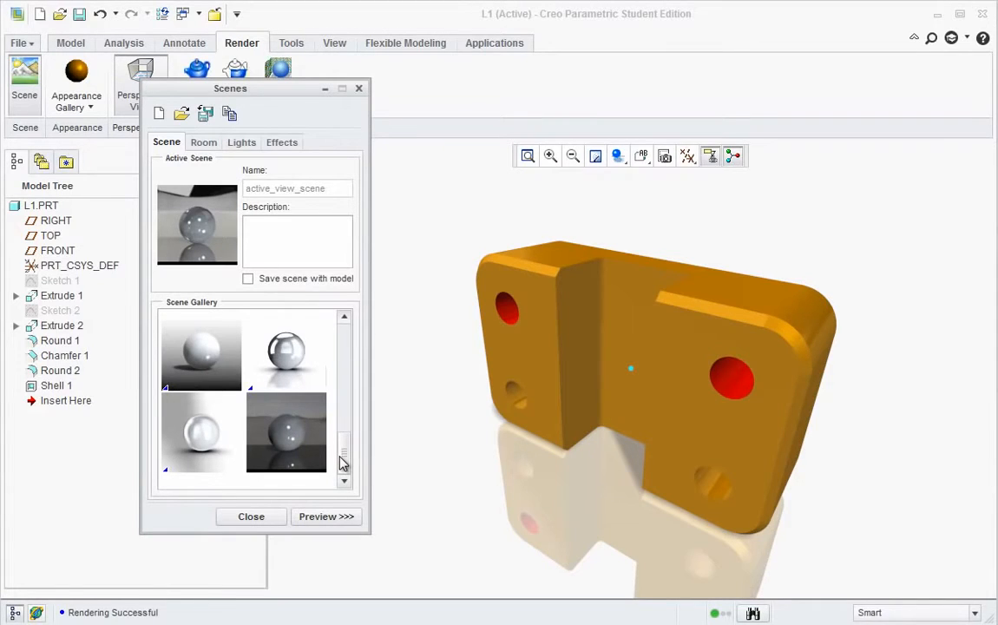
pyautogui.doubleClick(291, 365)
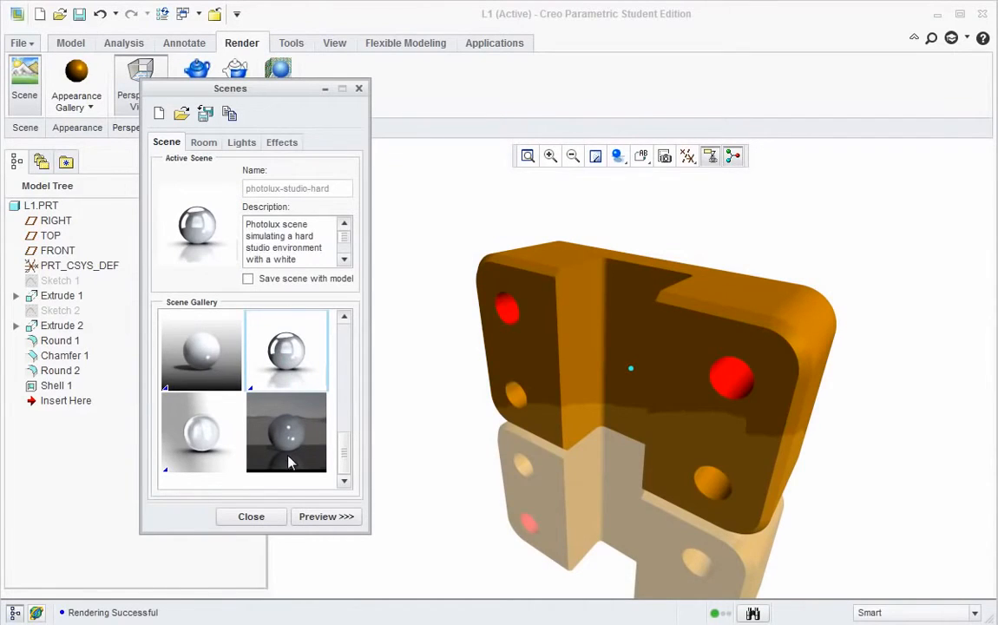
pyautogui.click(262, 517)
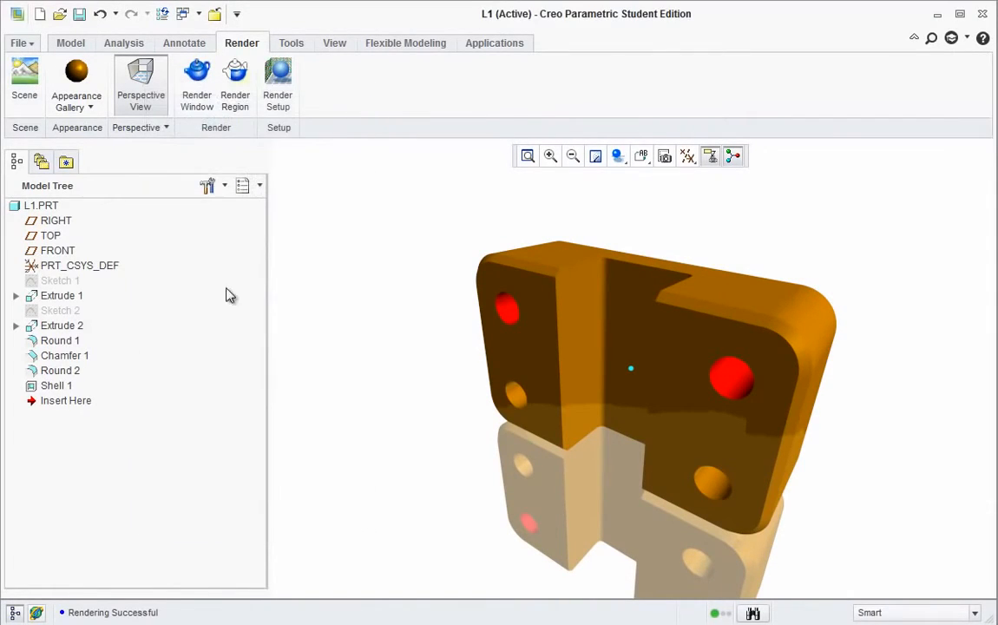
pyautogui.click(198, 111)
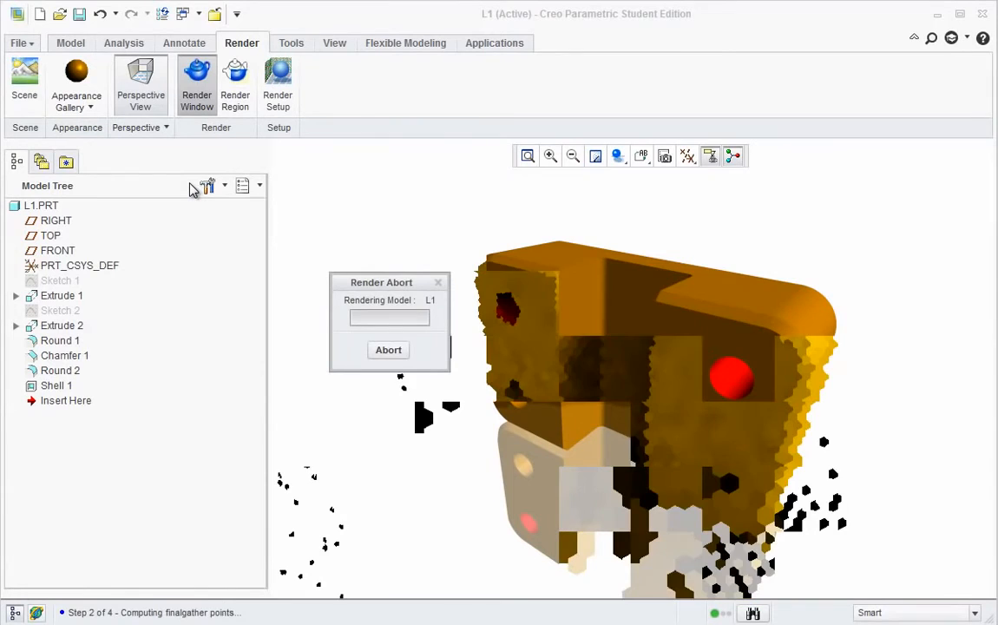